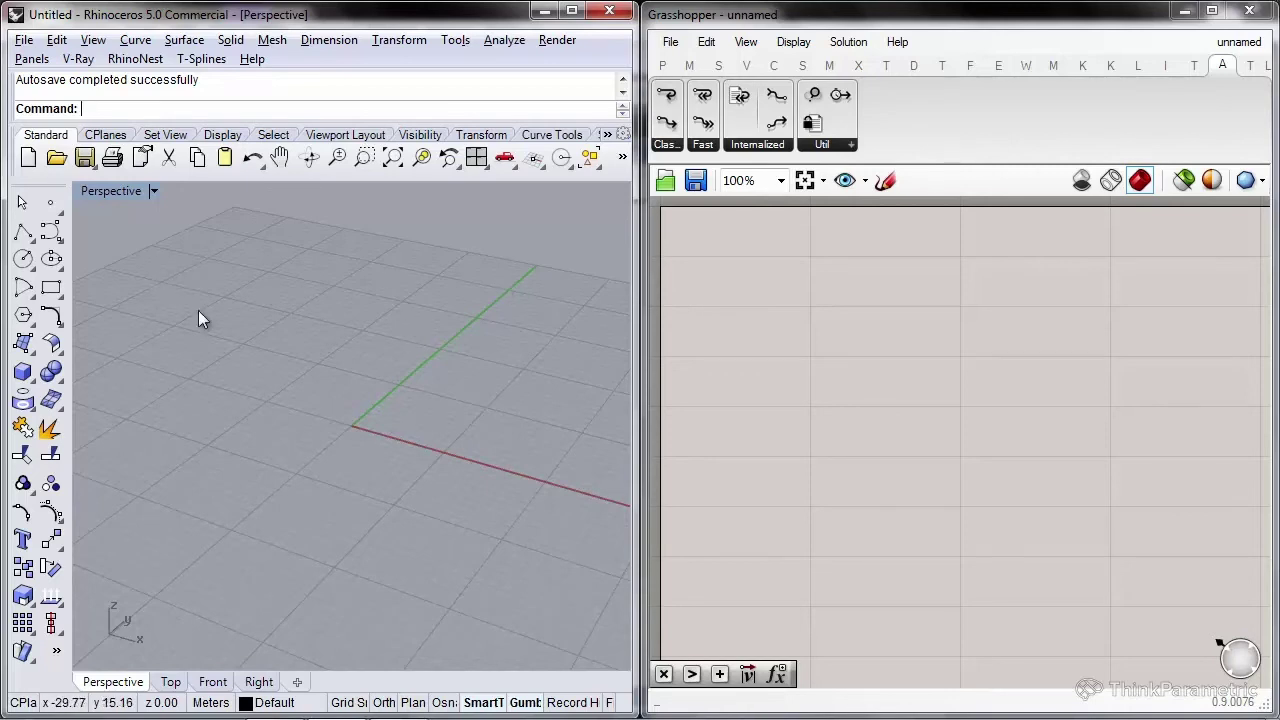
Draw a five-sided polygon centred on the origin in the Perspective viewport
text(poly)
key(Return)
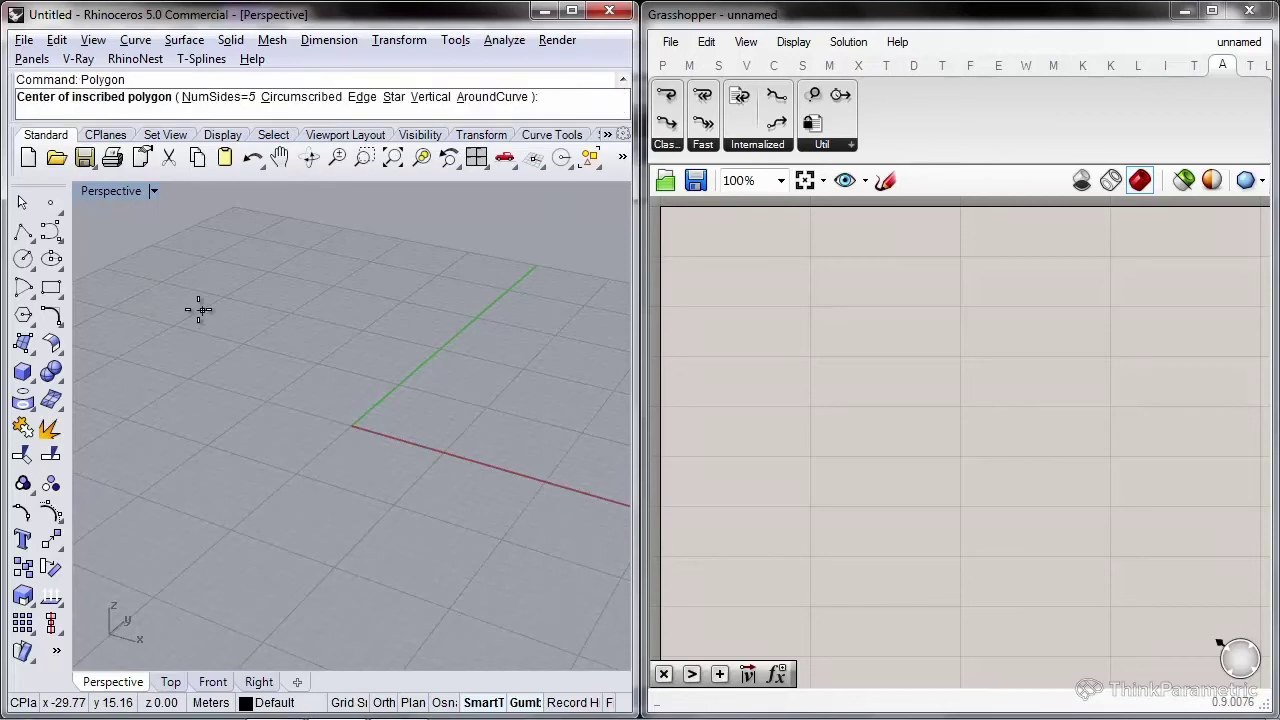
text(0)
key(Return)
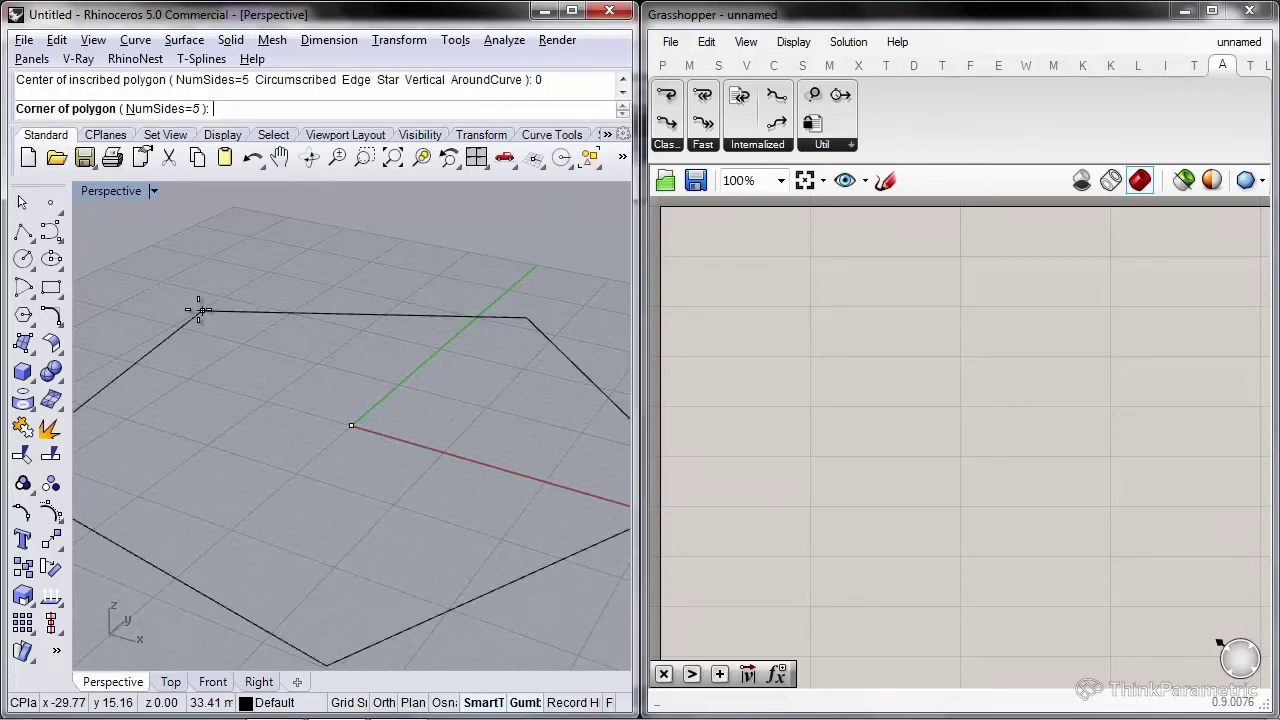
click(380, 413)
Draw a three-sided polygon centred on the origin, larger than the pentagon
key(Return)
text(n)
key(Return)
text(3)
key(Return)
text(0)
key(Return)
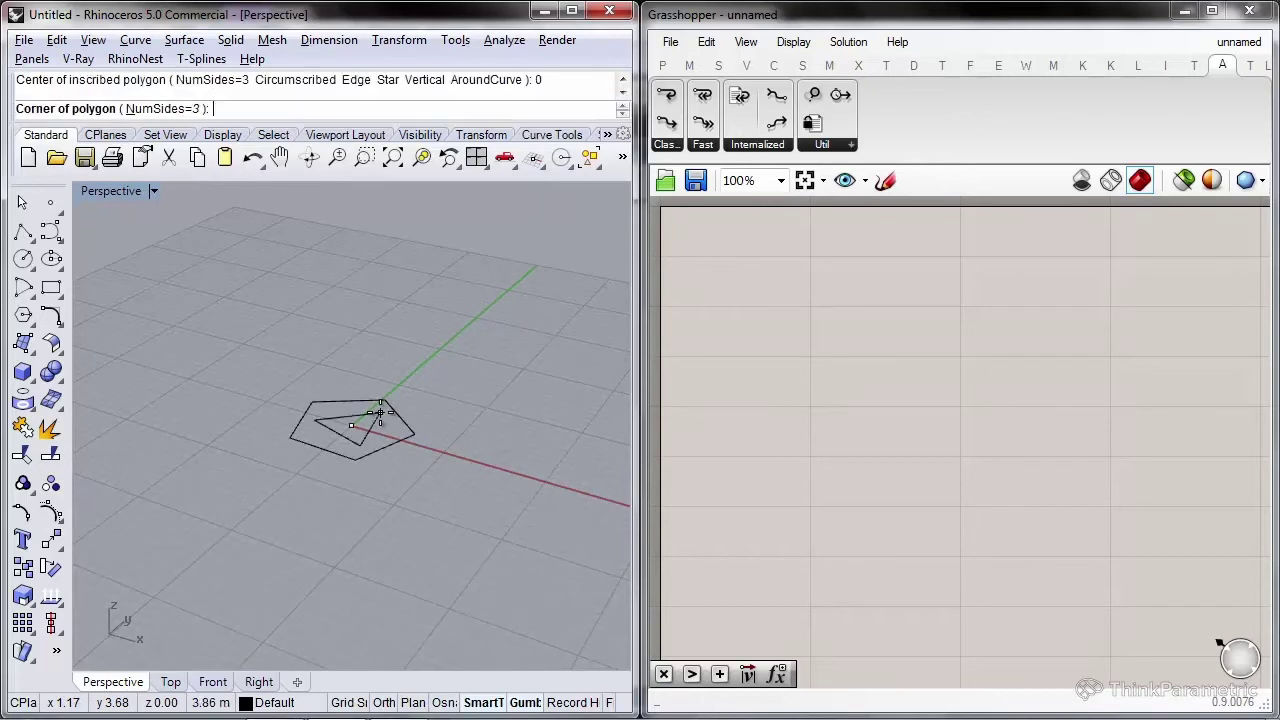
click(376, 360)
Raise the triangle above the pentagon and loft a surface between the two polygons
scroll(376, 360, down, 5)
drag(376, 360, 313, 465)
click(473, 231)
text(Lo)
key(Return)
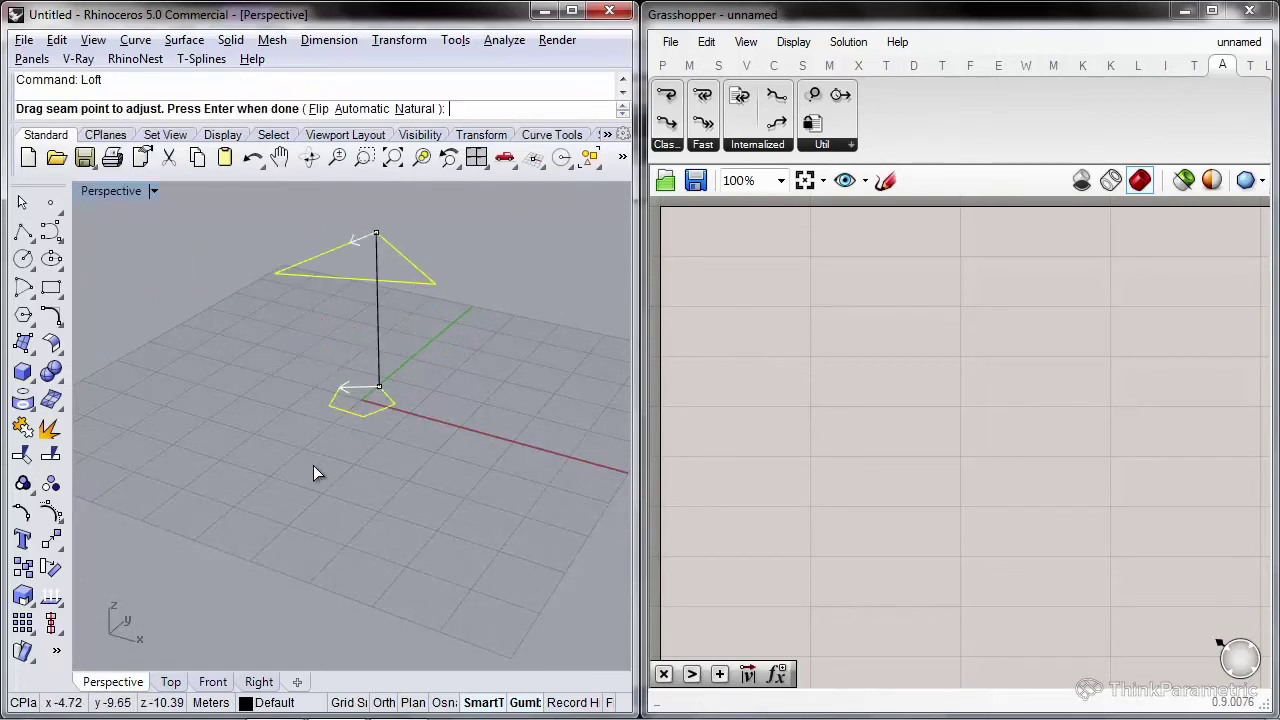
key(Return)
key(Return)
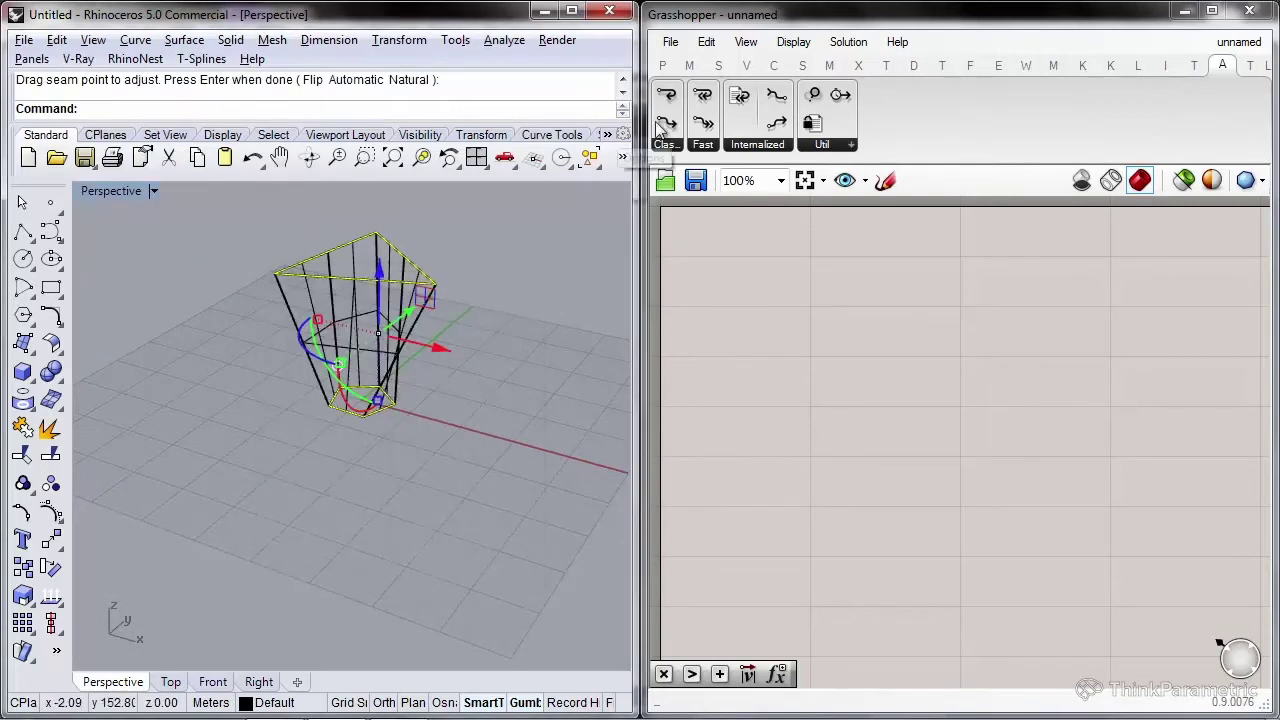
Set the Perspective viewport to shaded display and view the lofted surface from another side
click(622, 157)
click(567, 213)
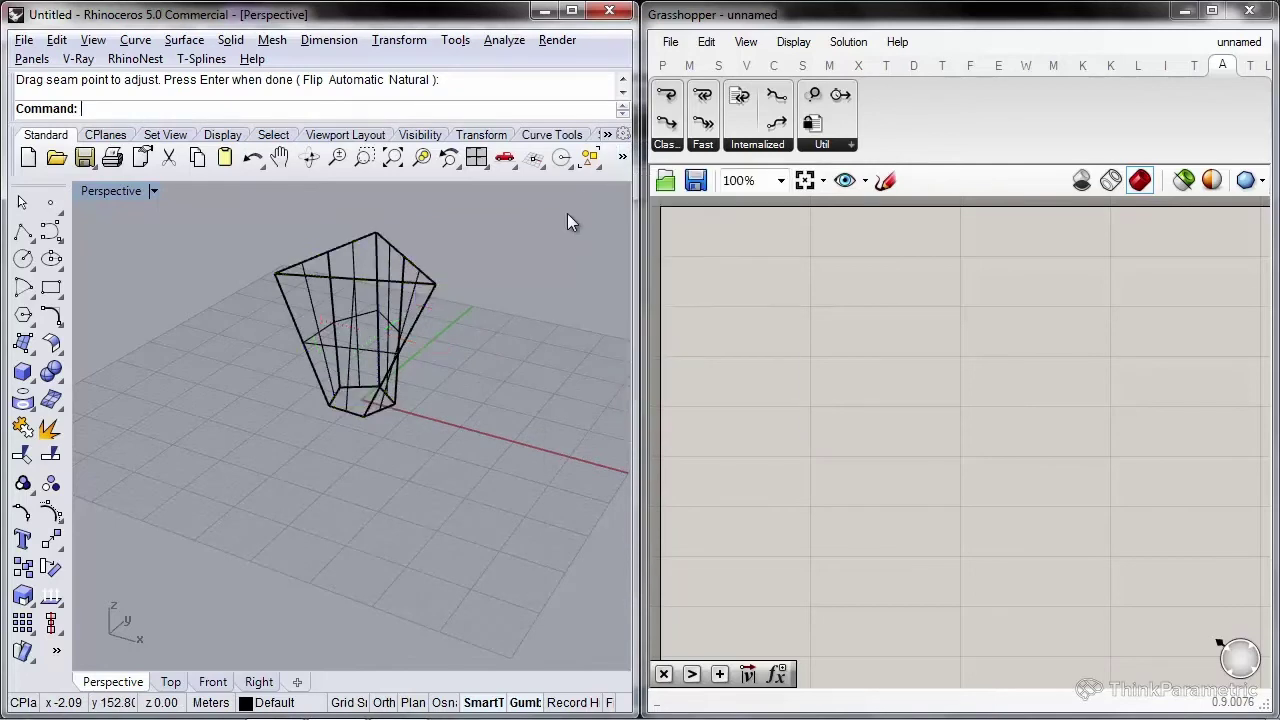
key(ctrl+alt+s)
mouse_move(567, 213)
shift+right_down()
mouse_move(488, 308)
mouse_move(395, 351)
mouse_move(351, 320)
shift+right_up()
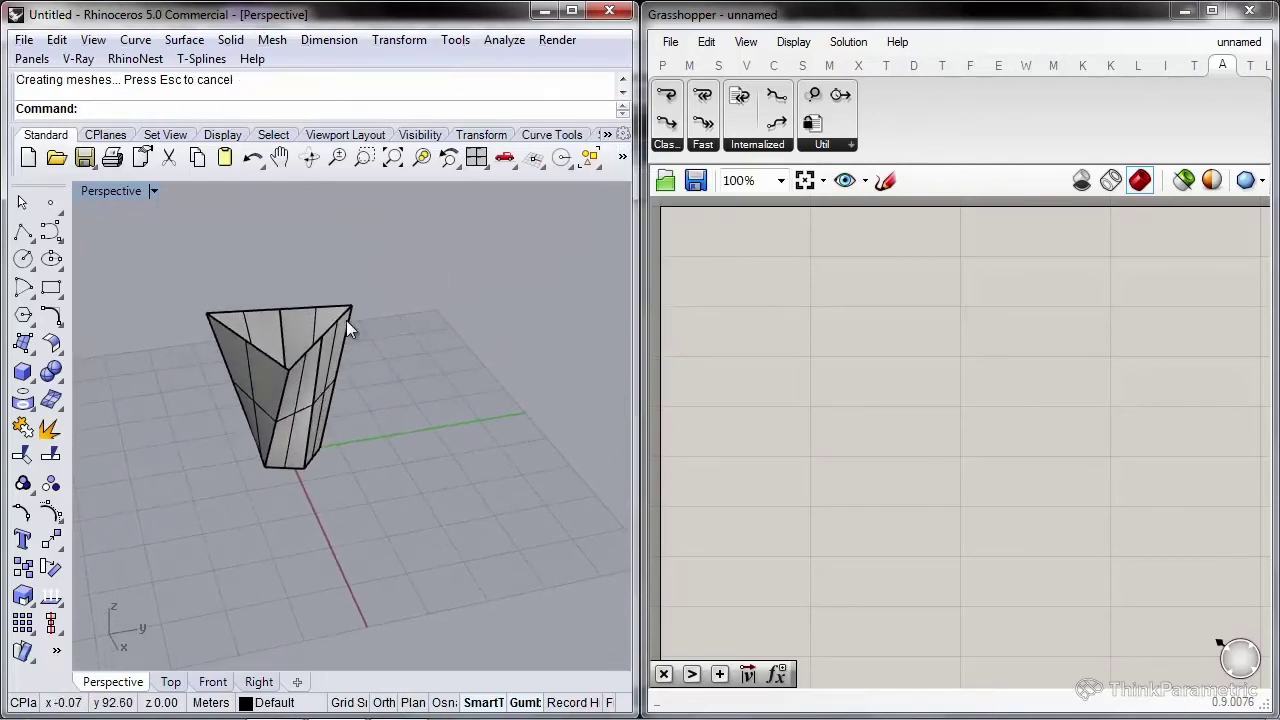
shift+right_drag(284, 358, 346, 344)
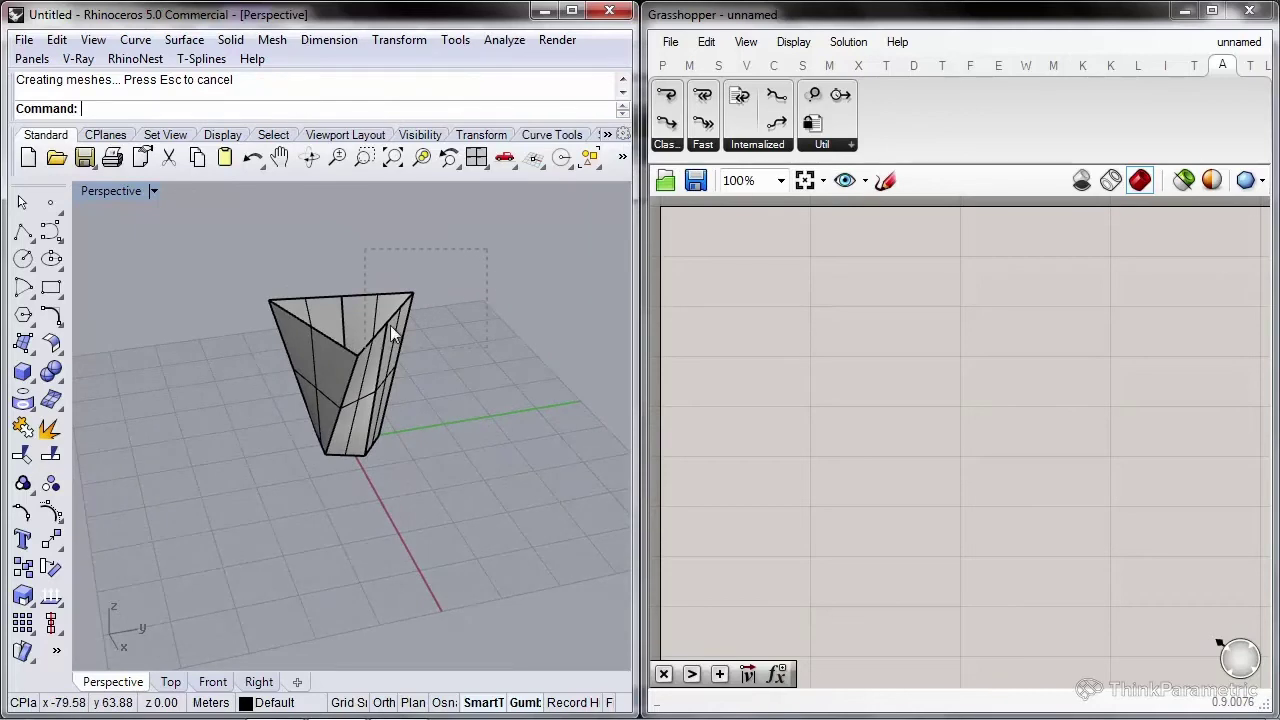
Delete the lofted surface together with its two polygons
drag(265, 509, 234, 530)
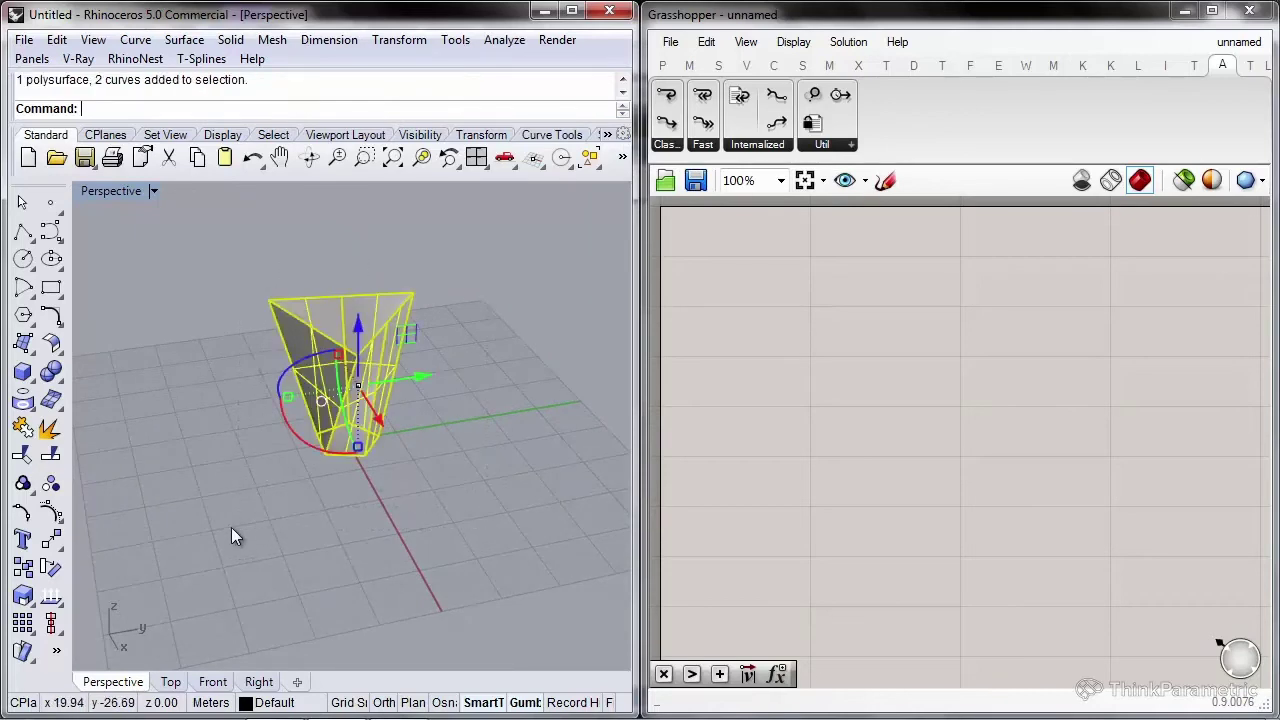
key(Delete)
Switch to Grasshopper and place two Curve parameters on the empty canvas, one below the other
double_click(849, 307)
text(c)
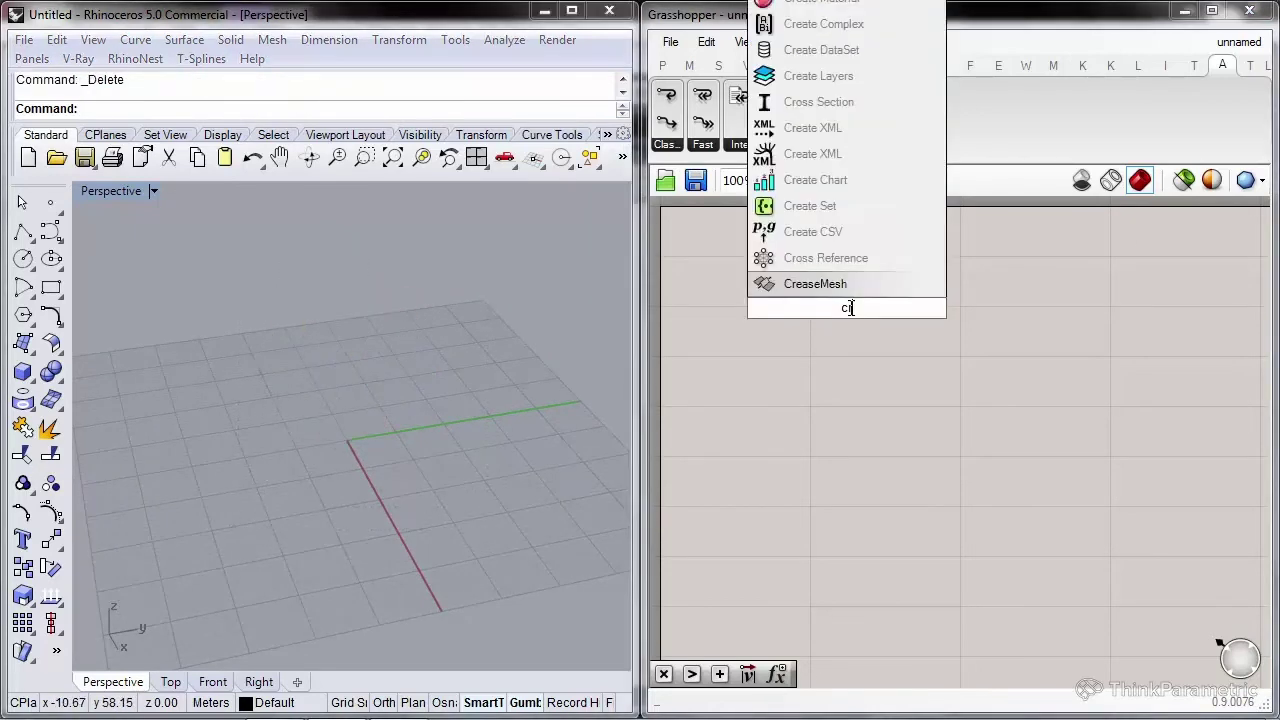
click(820, 286)
drag(851, 311, 788, 334)
scroll(797, 281, up, 2)
Place two Plane parameters beneath the Curve parameters
double_click(757, 386)
text(plane)
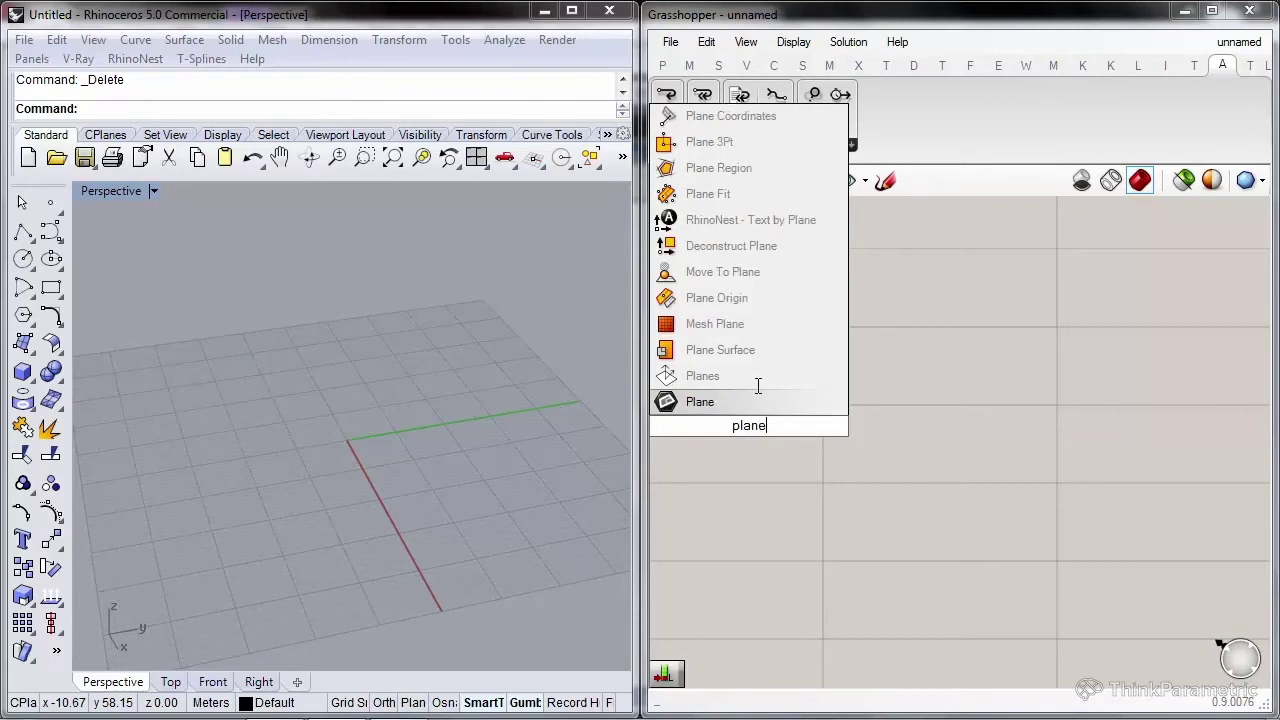
key(Return)
drag(752, 427, 773, 493)
key(ctrl+c)
key(ctrl+v)
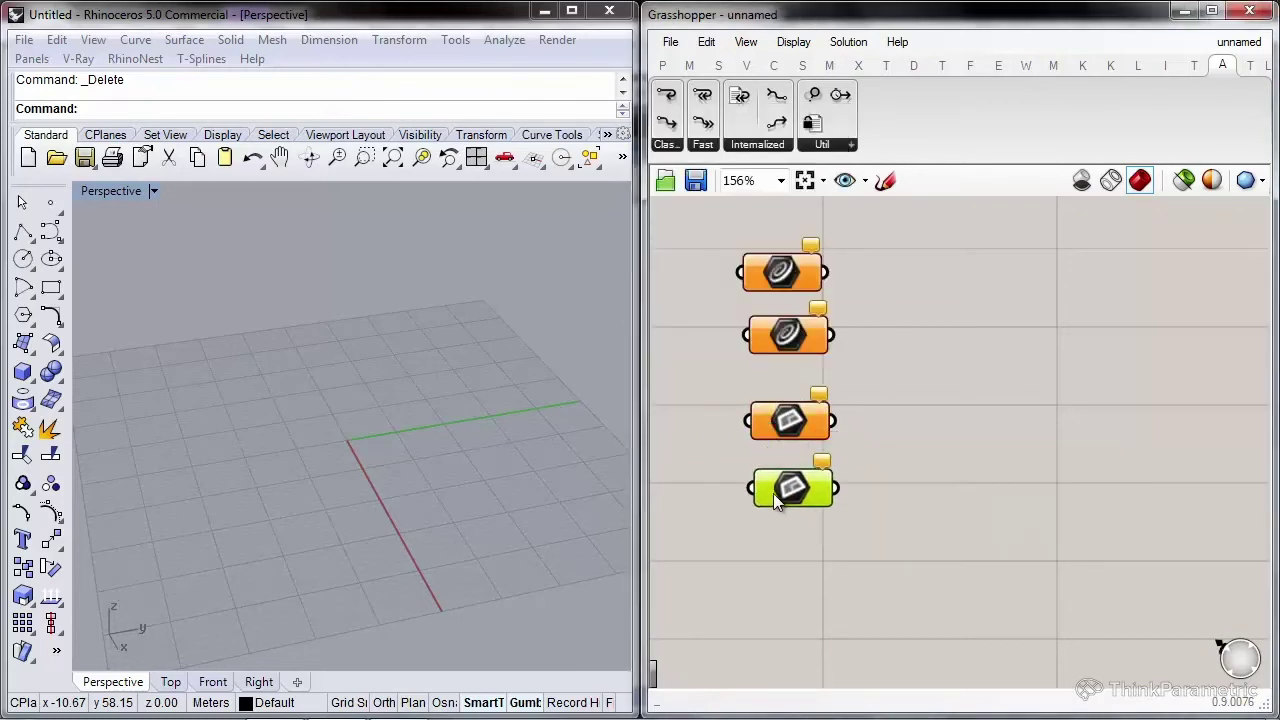
Align the Curve and Plane parameters in one column and move the Plane pair lower to separate it from the curves
scroll(900, 330, down, 1)
drag(898, 296, 802, 509)
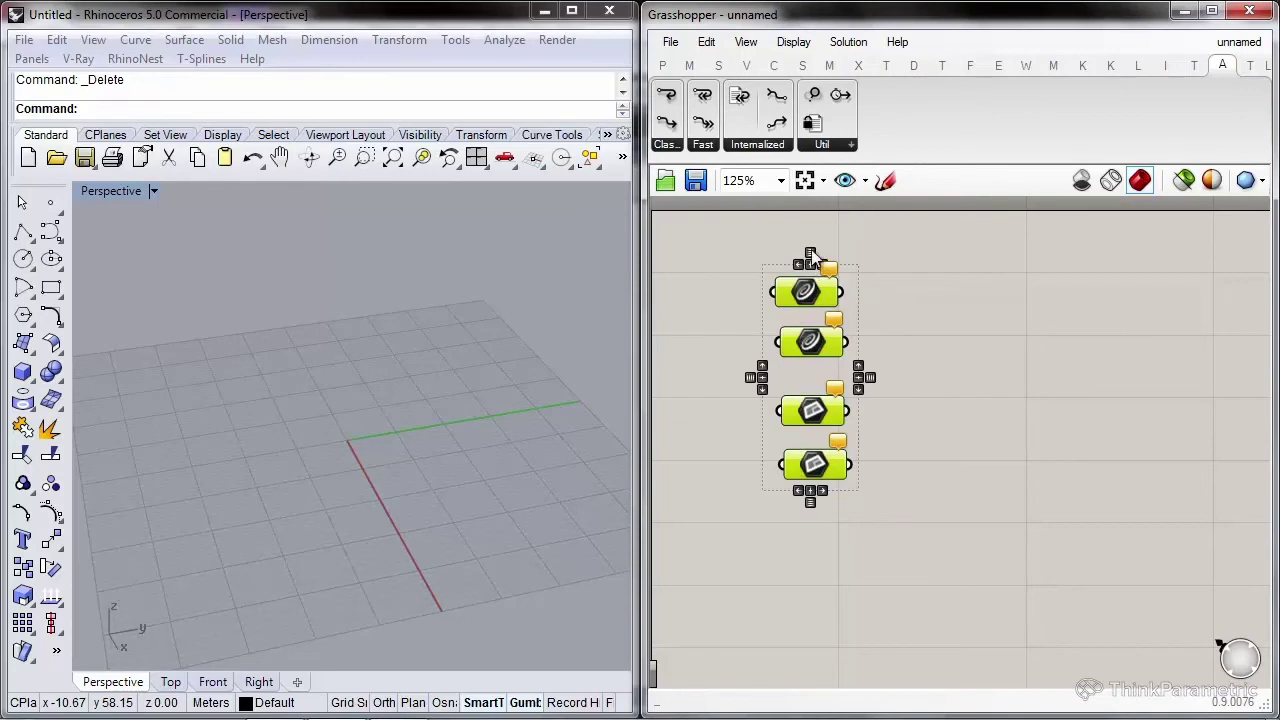
click(810, 264)
click(810, 254)
drag(883, 252, 804, 496)
scroll(810, 476, down, 1)
drag(808, 419, 808, 467)
Duplicate the four parameters as a second column and wire each original into its matching copy
drag(925, 275, 765, 584)
right_drag(874, 467, 829, 458)
key(ctrl+c)
key(ctrl+v)
drag(780, 392, 944, 382)
drag(812, 330, 916, 324)
drag(790, 461, 916, 463)
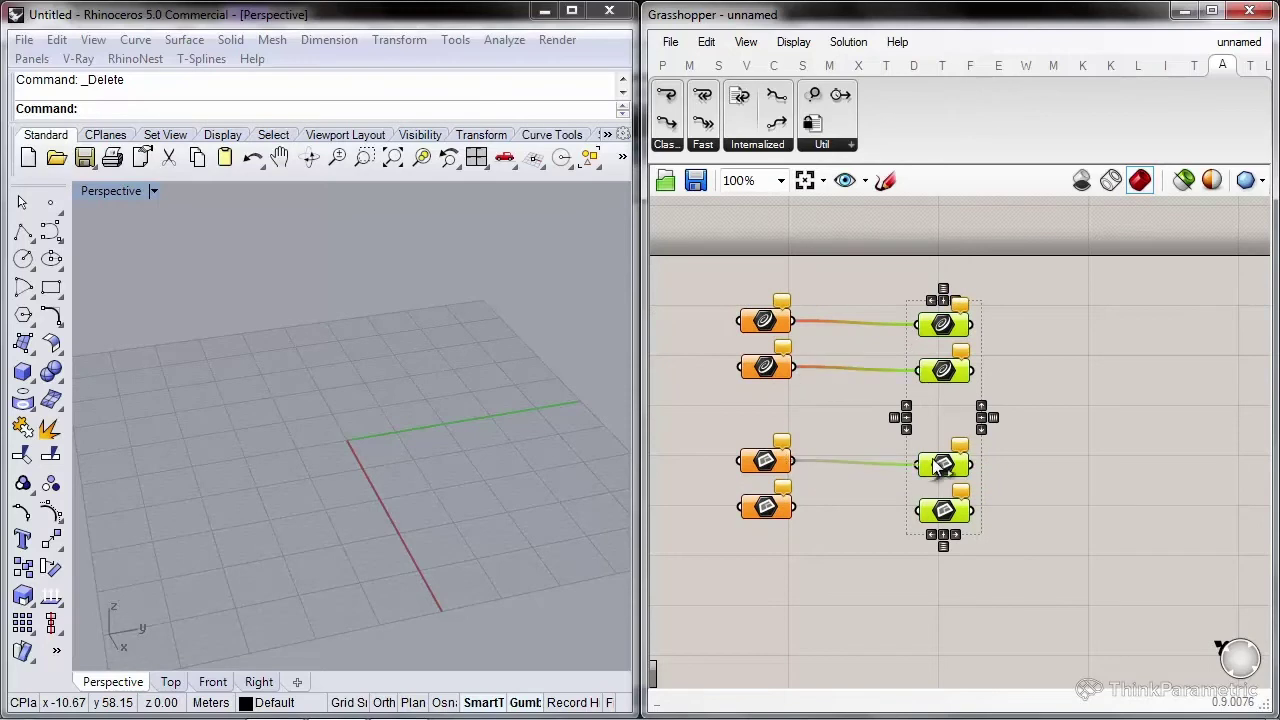
drag(917, 511, 797, 510)
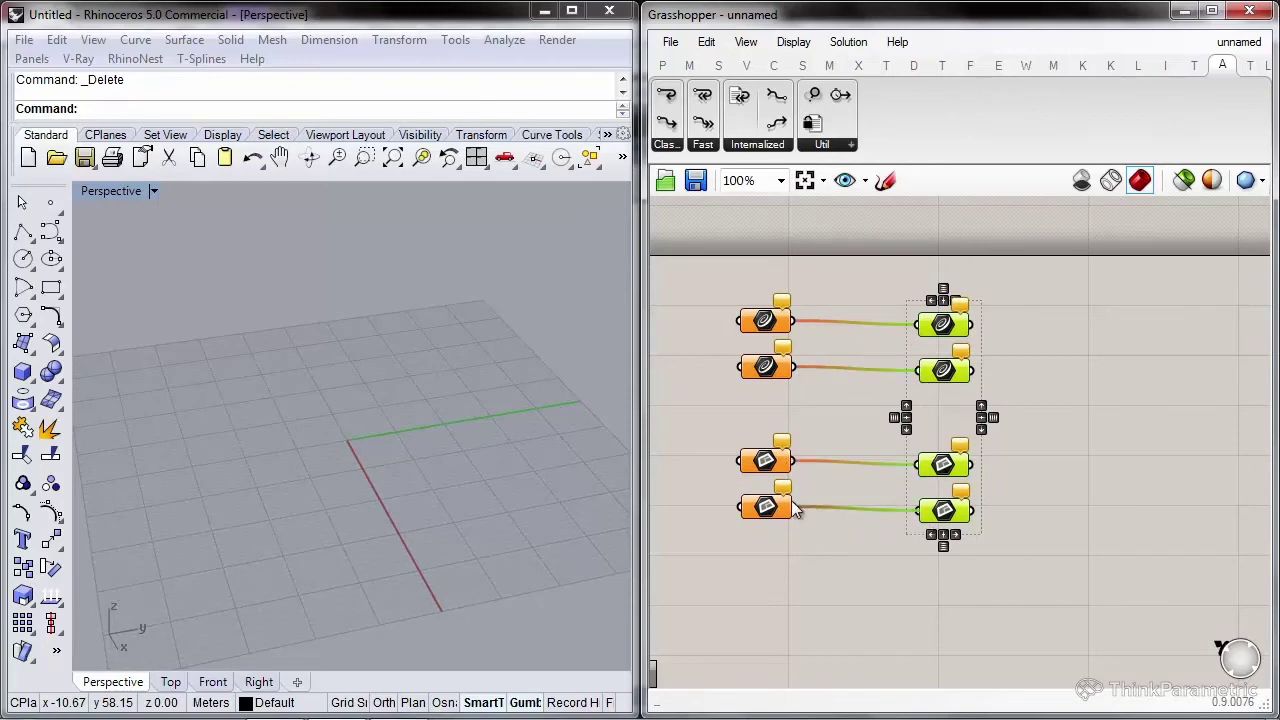
Place an Orient component after the second column and feed the first curve into its Geometry input
right_drag(990, 362, 860, 337)
drag(860, 337, 900, 337)
click(980, 345)
double_click(979, 337)
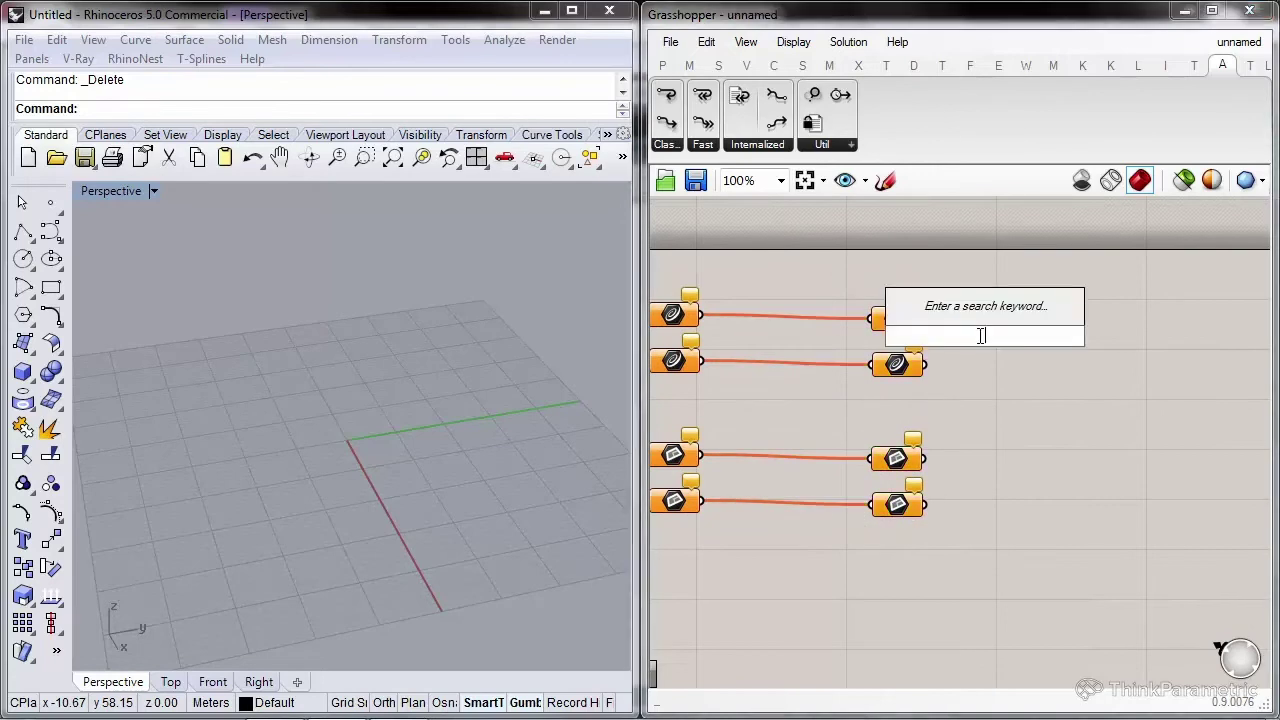
text(ori)
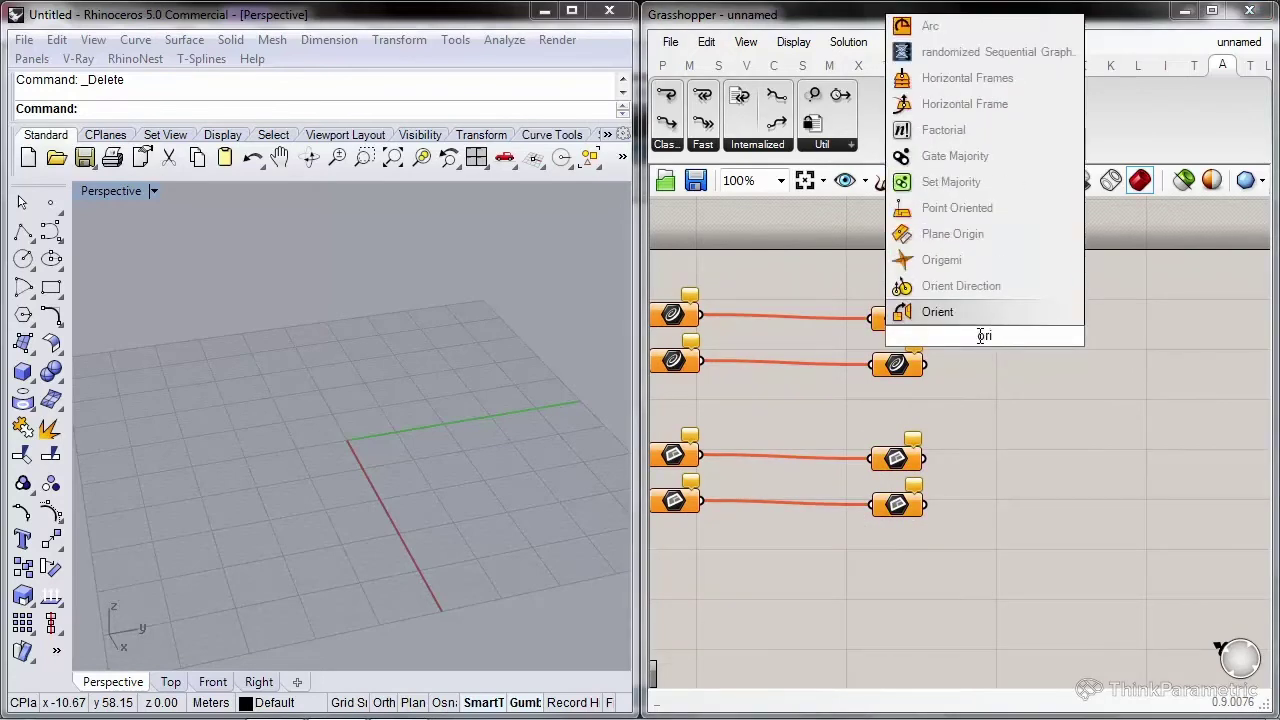
key(Return)
drag(981, 337, 1208, 335)
right_drag(1128, 312, 1066, 306)
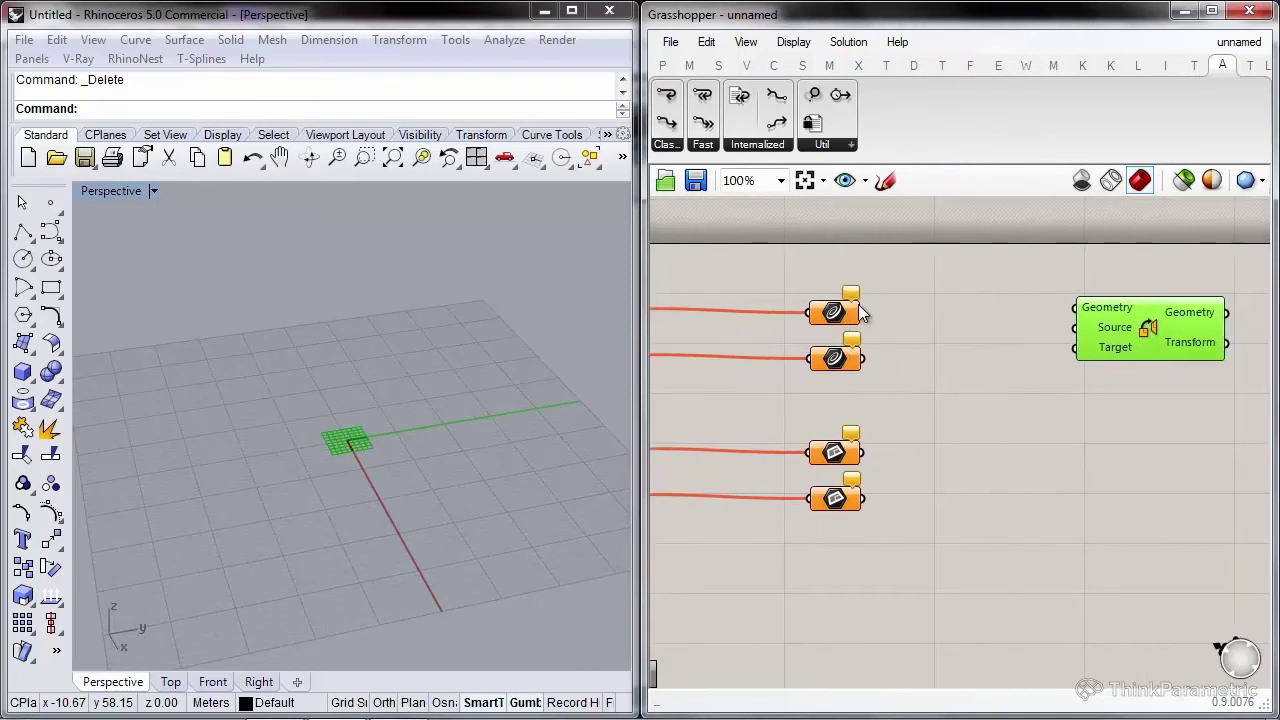
drag(862, 312, 1075, 308)
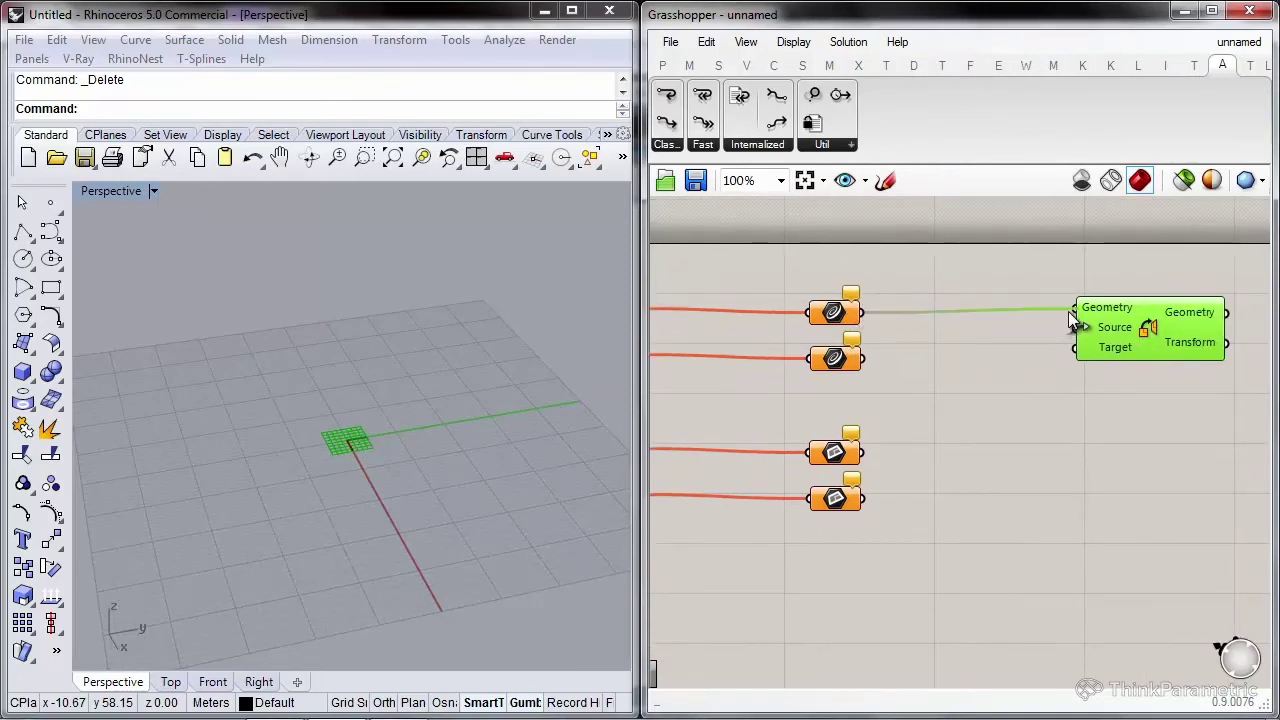
right_drag(1107, 318, 993, 306)
drag(993, 306, 1111, 310)
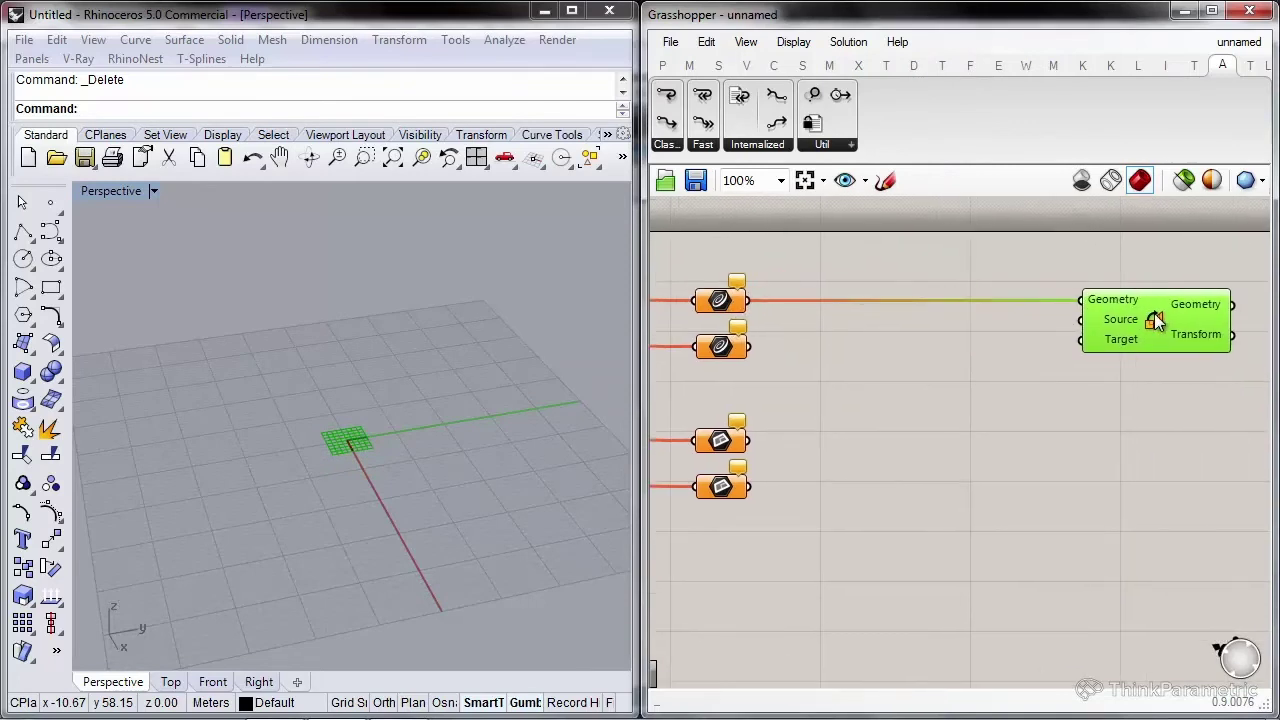
Add an Area component fed by the first curve, wiring its Centroid to Orient's Source and the first plane to Target
double_click(1000, 313)
text(area)
key(Return)
drag(752, 299, 925, 330)
drag(925, 326, 902, 326)
drag(1079, 319, 752, 440)
Duplicate the Area and Orient pair below the original and wire it to the second curve and second plane
drag(1138, 406, 971, 310)
alt+drag(1169, 323, 1175, 406)
drag(890, 397, 748, 486)
right_drag(1076, 408, 952, 403)
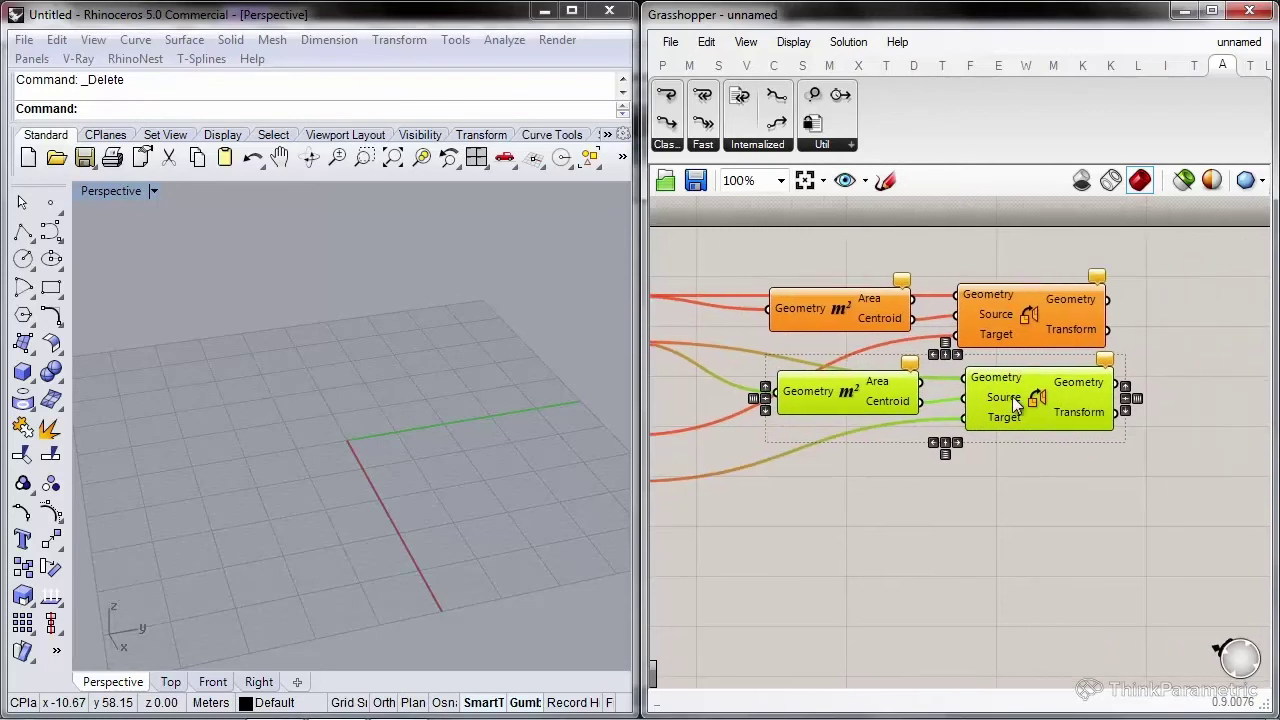
click(1100, 340)
Add a Weave component and connect the two Orient Geometry outputs to Stream 0 and Stream 1
right_drag(1168, 336, 1071, 336)
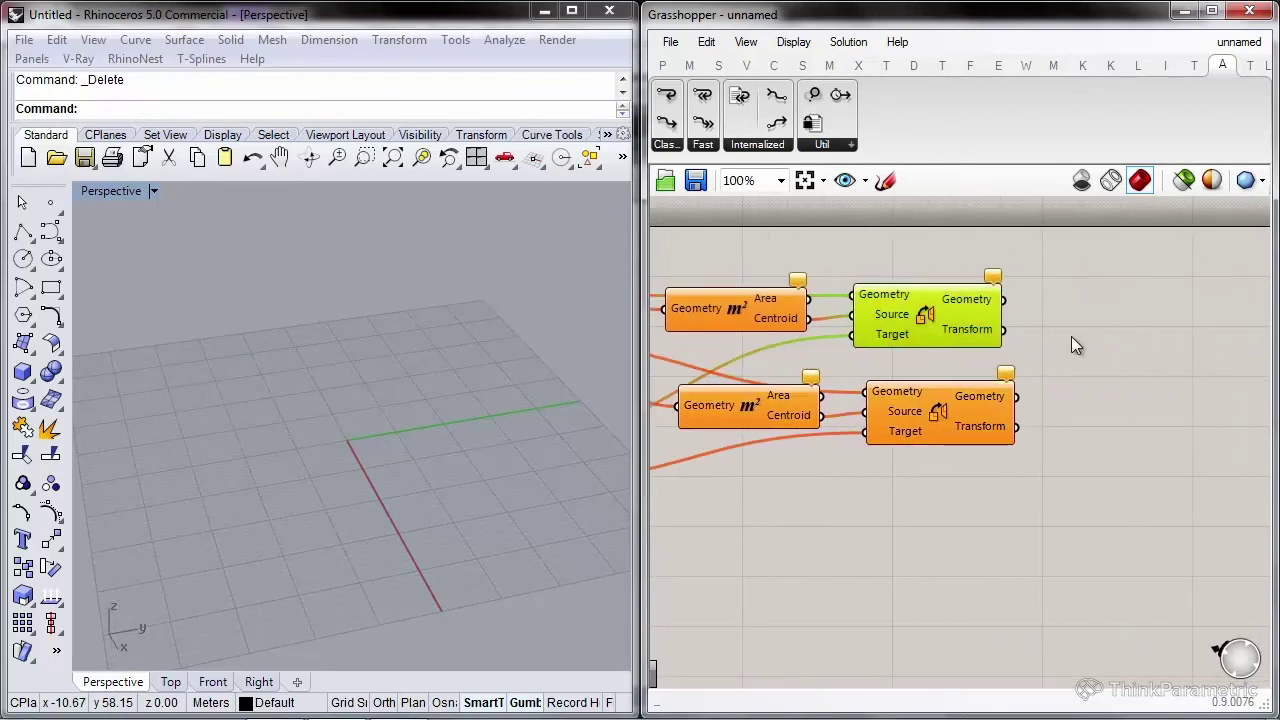
double_click(1071, 336)
text(we)
key(Return)
scroll(1043, 321, up, 1)
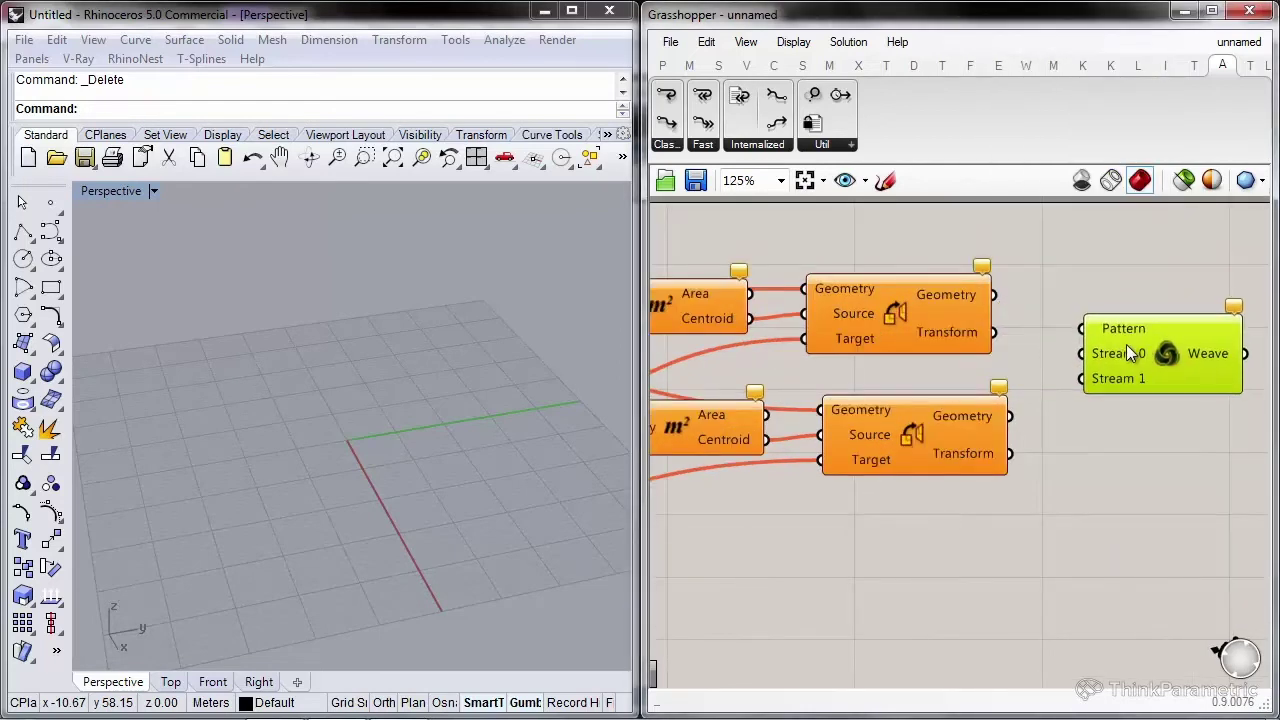
drag(997, 298, 1082, 354)
Graft both the Stream 0 and Stream 1 inputs of the Weave component
right_click(1107, 354)
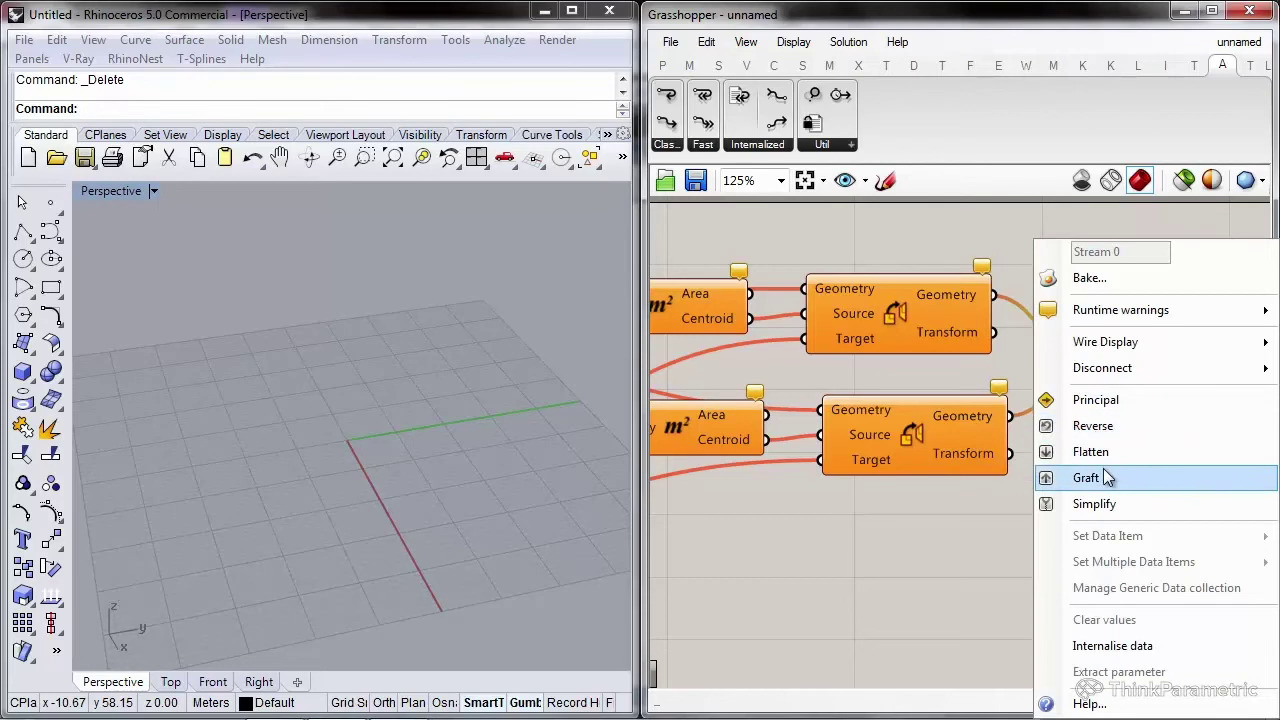
click(1112, 478)
right_click(1123, 378)
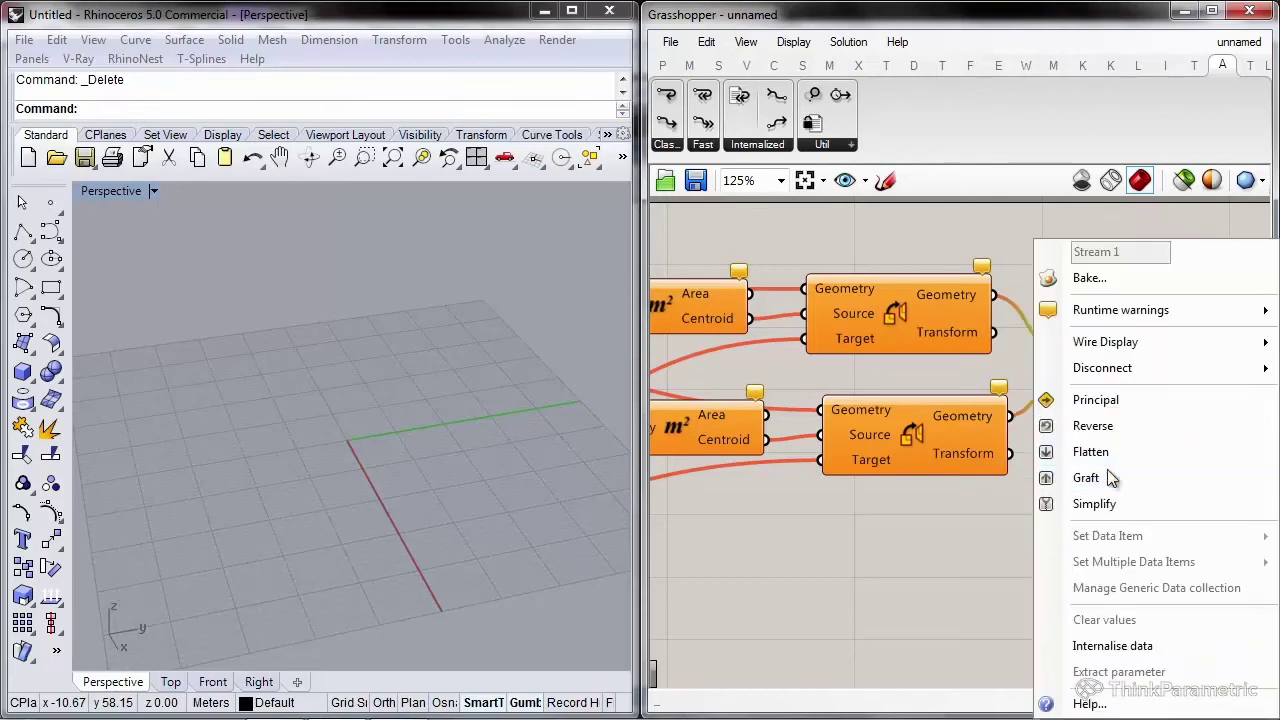
click(1112, 477)
Add a Loft component and connect the Weave output to its Curves input
right_drag(1164, 430, 986, 433)
double_click(986, 433)
text(loft)
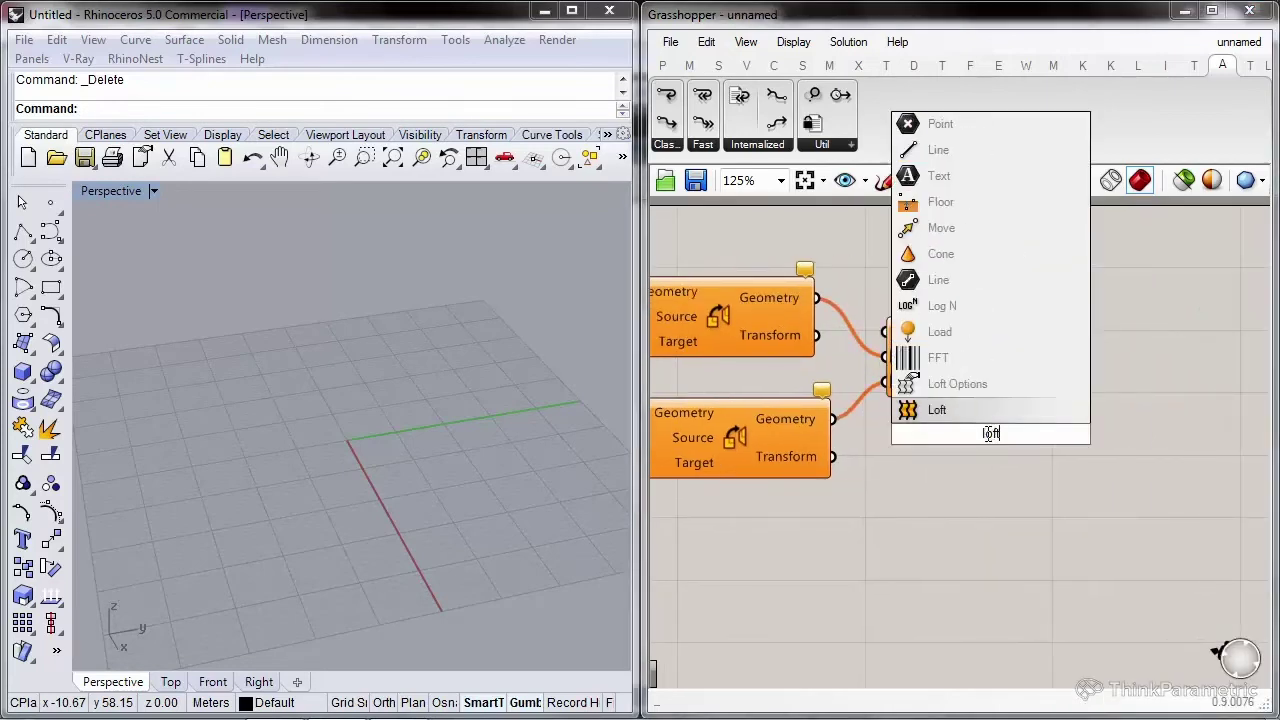
key(Return)
drag(978, 420, 1141, 351)
drag(1067, 356, 1084, 348)
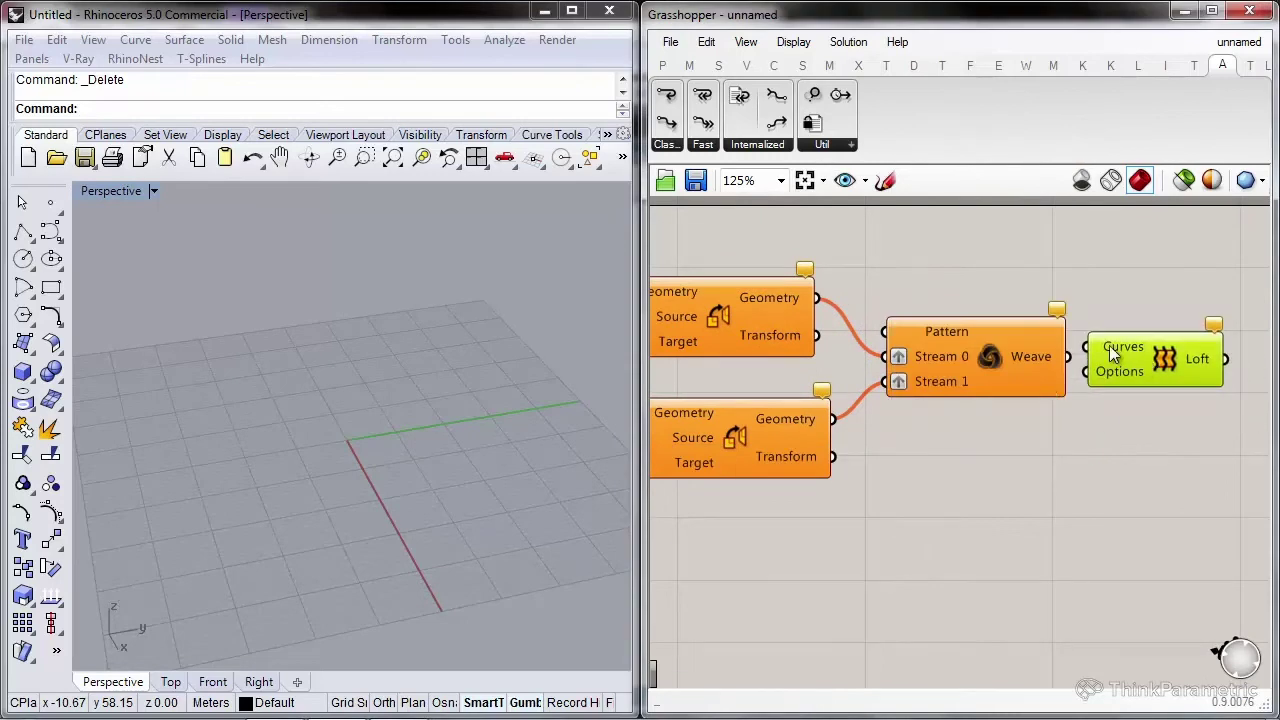
Add a Brep parameter at the end of the definition and feed the Loft output into it
right_drag(1113, 399, 999, 416)
double_click(999, 416)
text(brep)
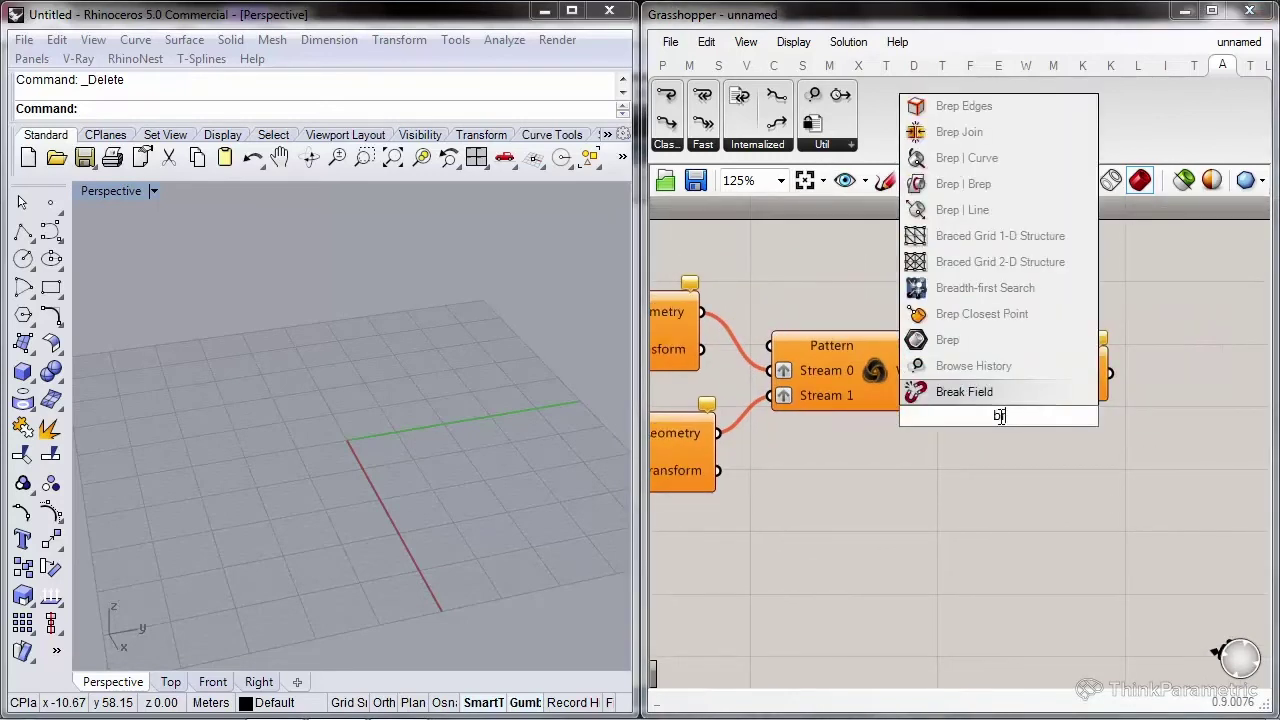
click(979, 339)
right_drag(979, 339, 903, 353)
drag(895, 430, 1036, 389)
Move the Area, Orient, Weave and Loft components together closer to the second column of parameters
scroll(1048, 392, down, 1)
scroll(1199, 390, down, 4)
scroll(1155, 388, up, 2)
drag(1153, 326, 851, 486)
drag(958, 420, 929, 428)
scroll(929, 428, up, 1)
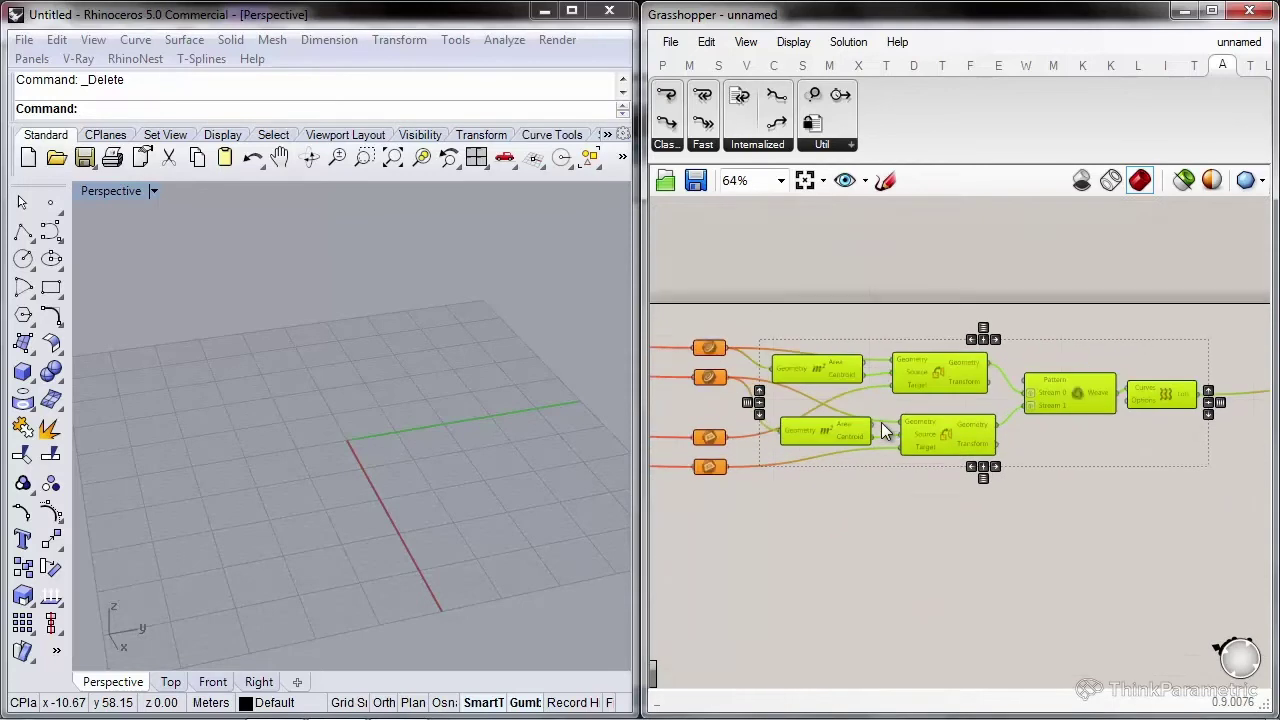
click(1088, 313)
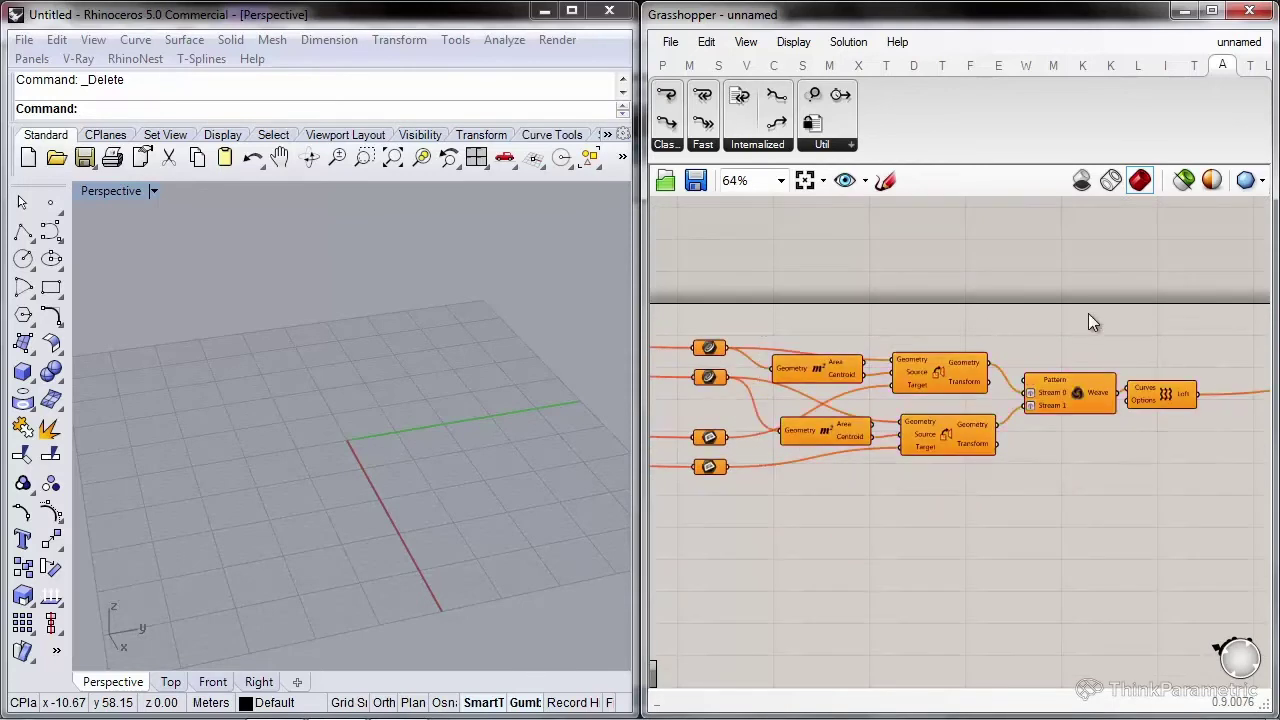
Duplicate the whole definition, from the Curve and Plane parameters to the Brep, below the original
scroll(1111, 302, down, 2)
drag(1183, 273, 897, 310)
scroll(897, 310, down, 2)
drag(1191, 275, 757, 427)
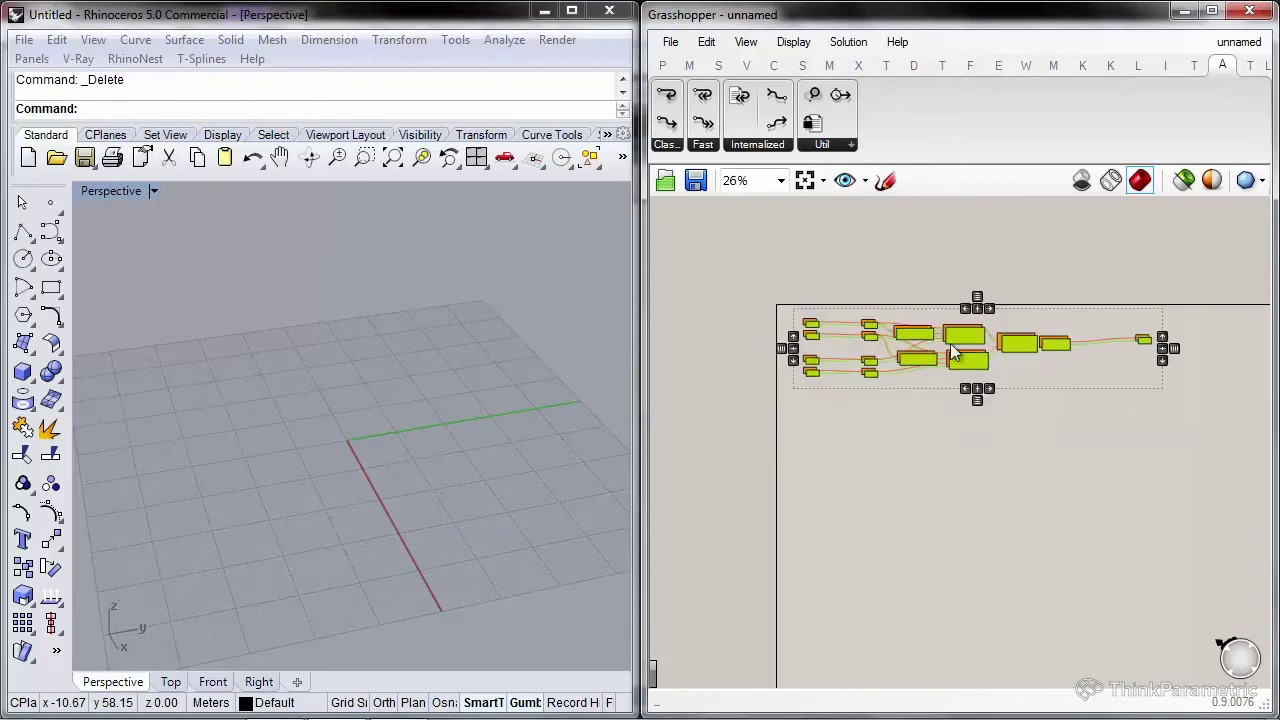
alt+drag(955, 336, 968, 459)
scroll(1094, 454, up, 2)
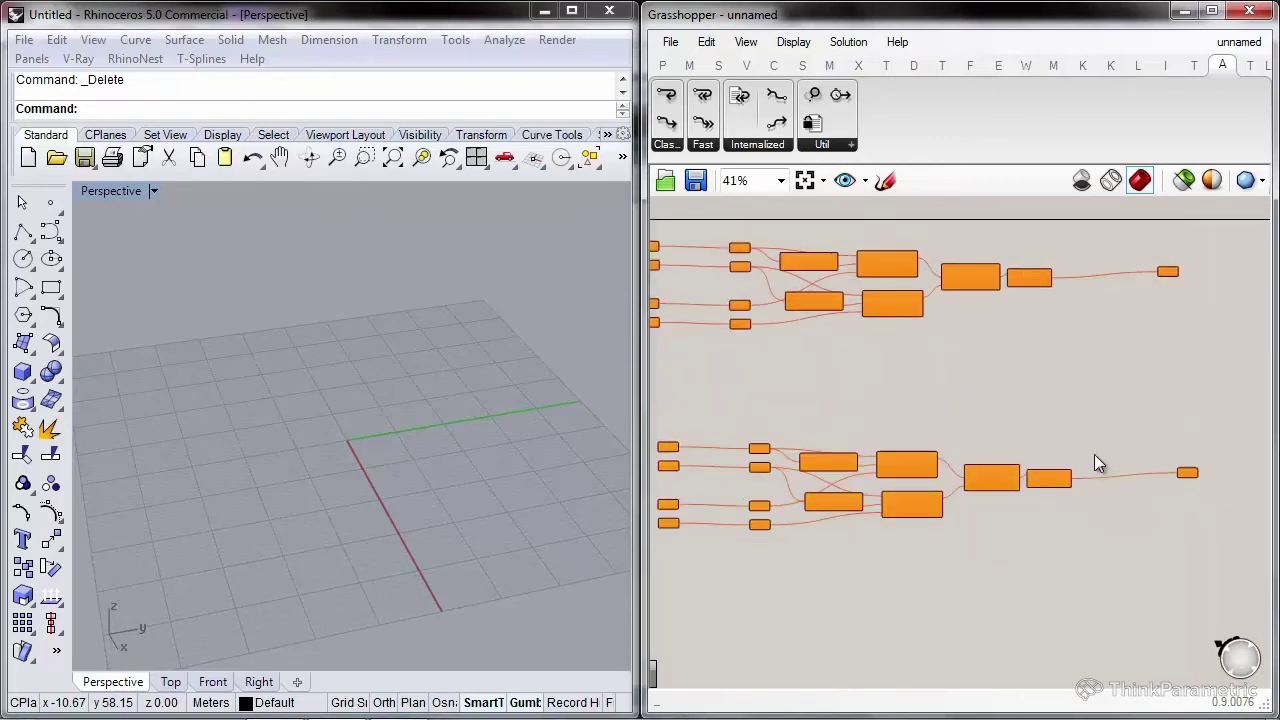
click(1094, 454)
Group the duplicate's inner Curve and Plane parameters with its Area, Orient, Weave and Loft components into a cluster
right_drag(1094, 454, 1159, 400)
drag(1155, 354, 808, 506)
scroll(808, 506, up, 3)
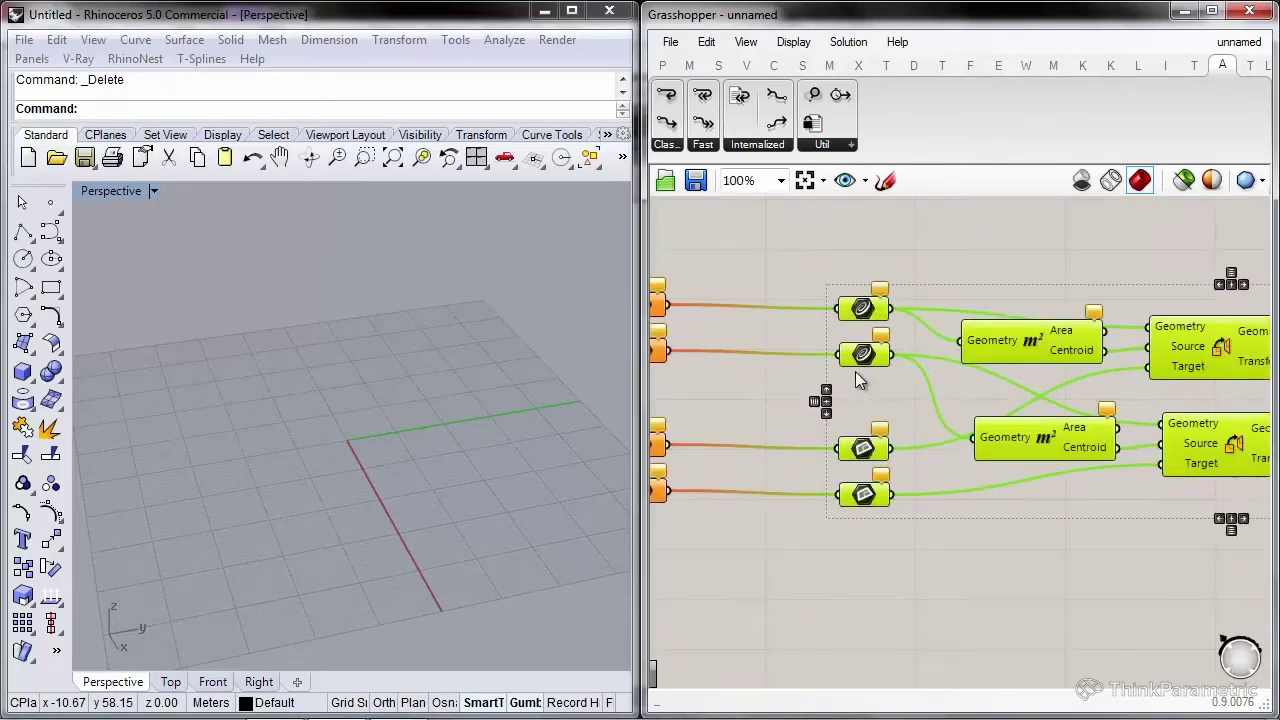
scroll(855, 371, down, 1)
right_drag(1050, 390, 770, 380)
scroll(1022, 382, up, 3)
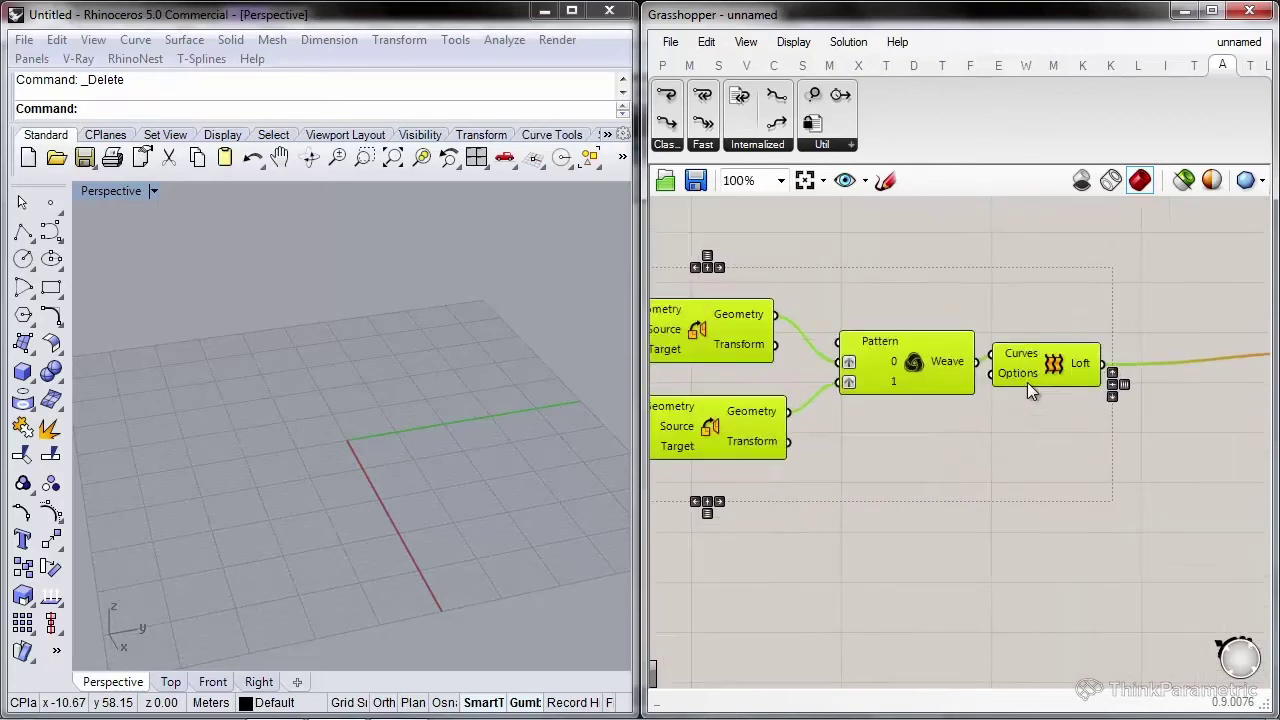
scroll(1087, 363, down, 4)
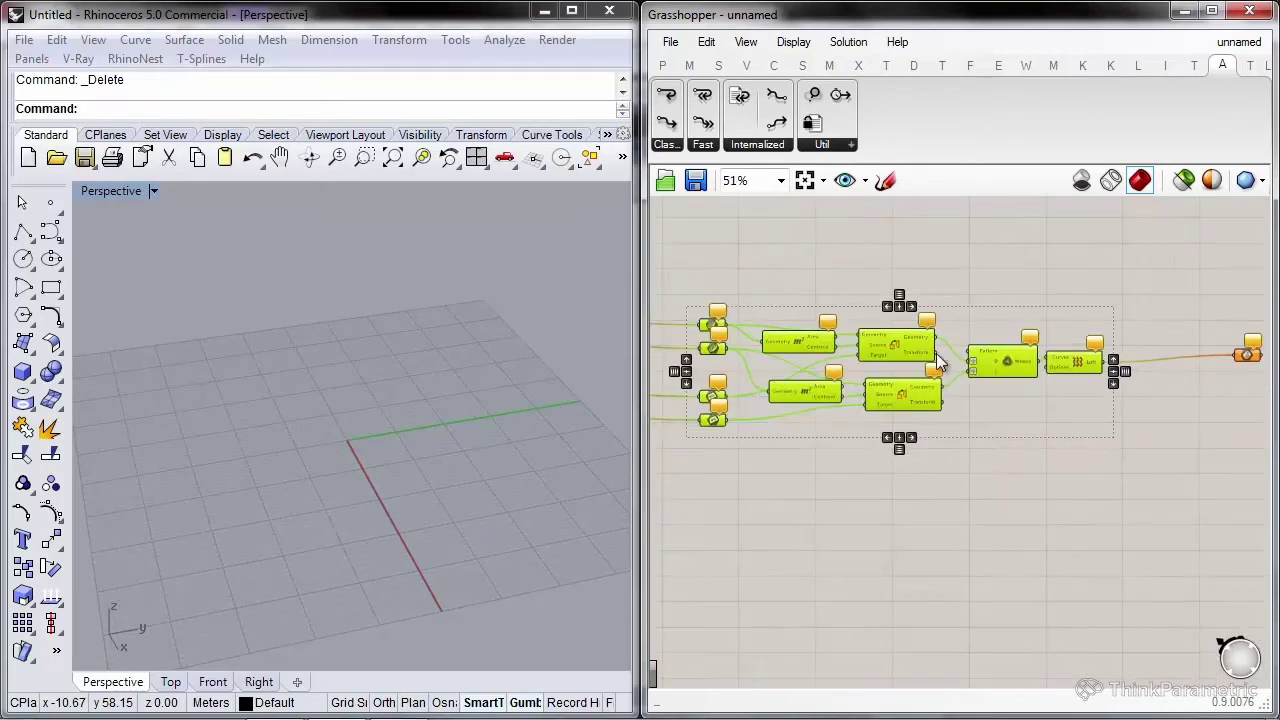
right_click(910, 277)
click(997, 503)
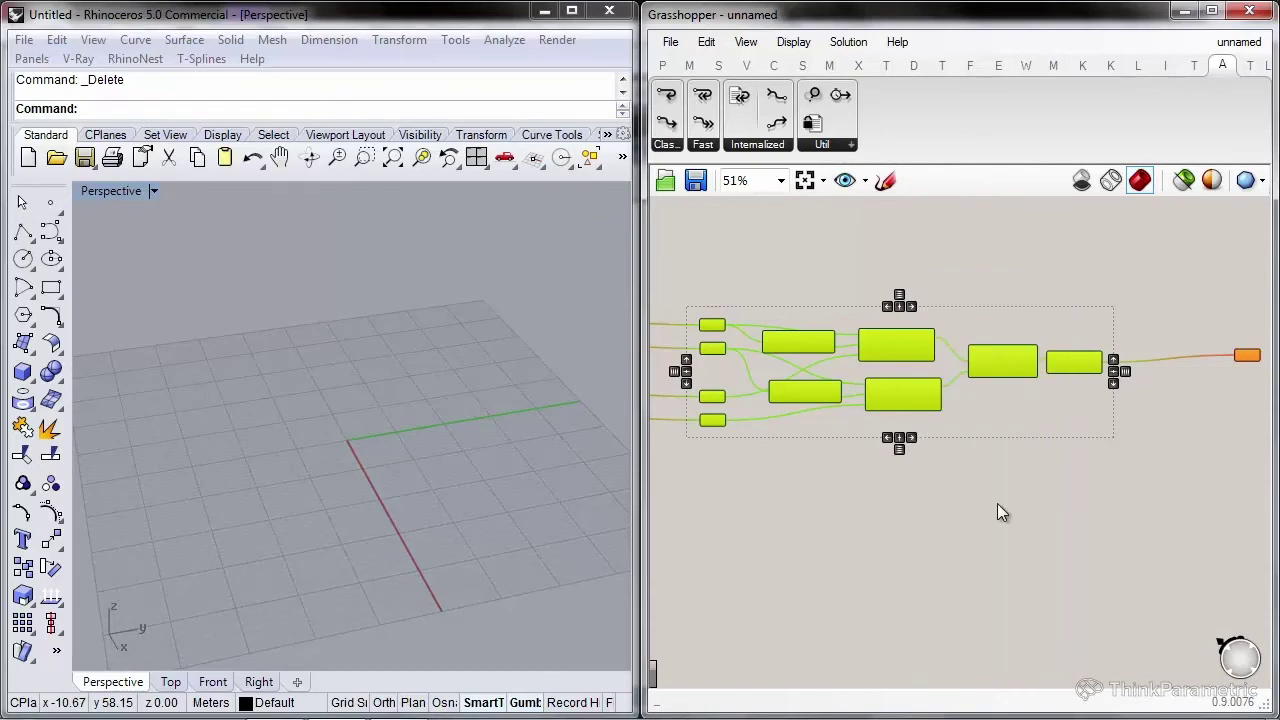
Rename the cluster's two Curve inputs as startPolygon and endPolygon
scroll(889, 397, up, 4)
click(905, 355)
scroll(905, 355, up, 1)
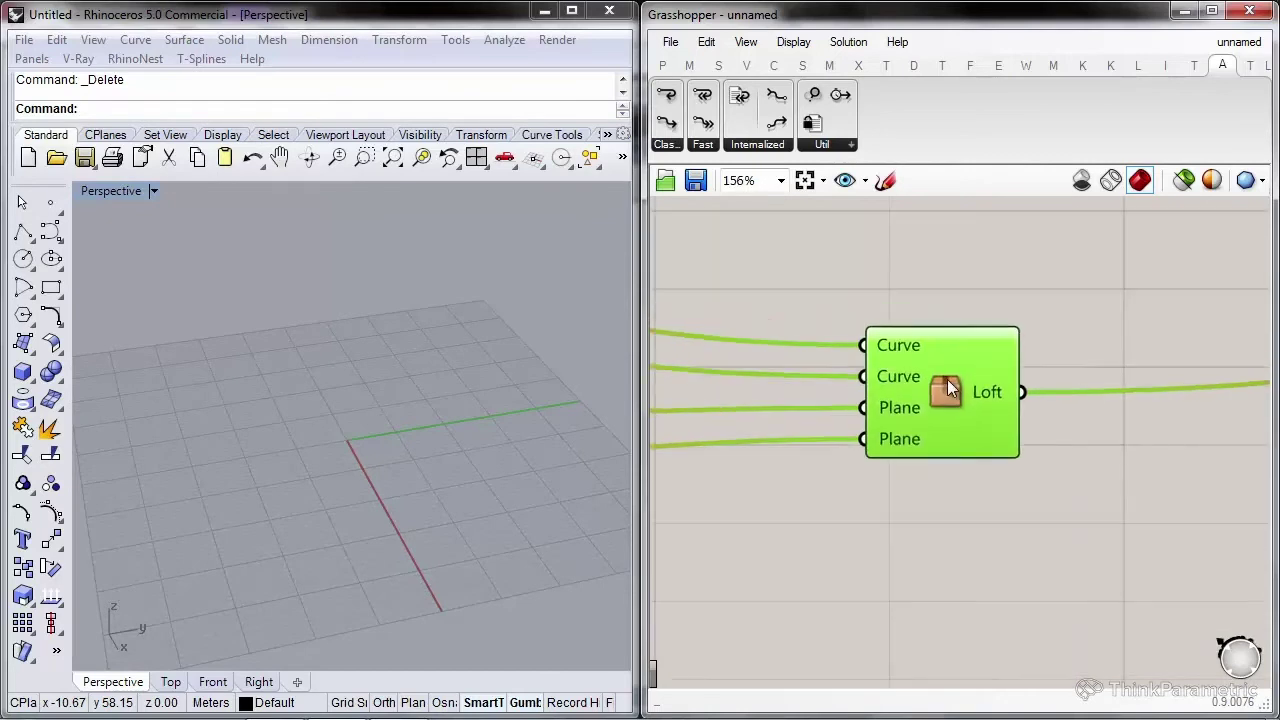
right_click(896, 343)
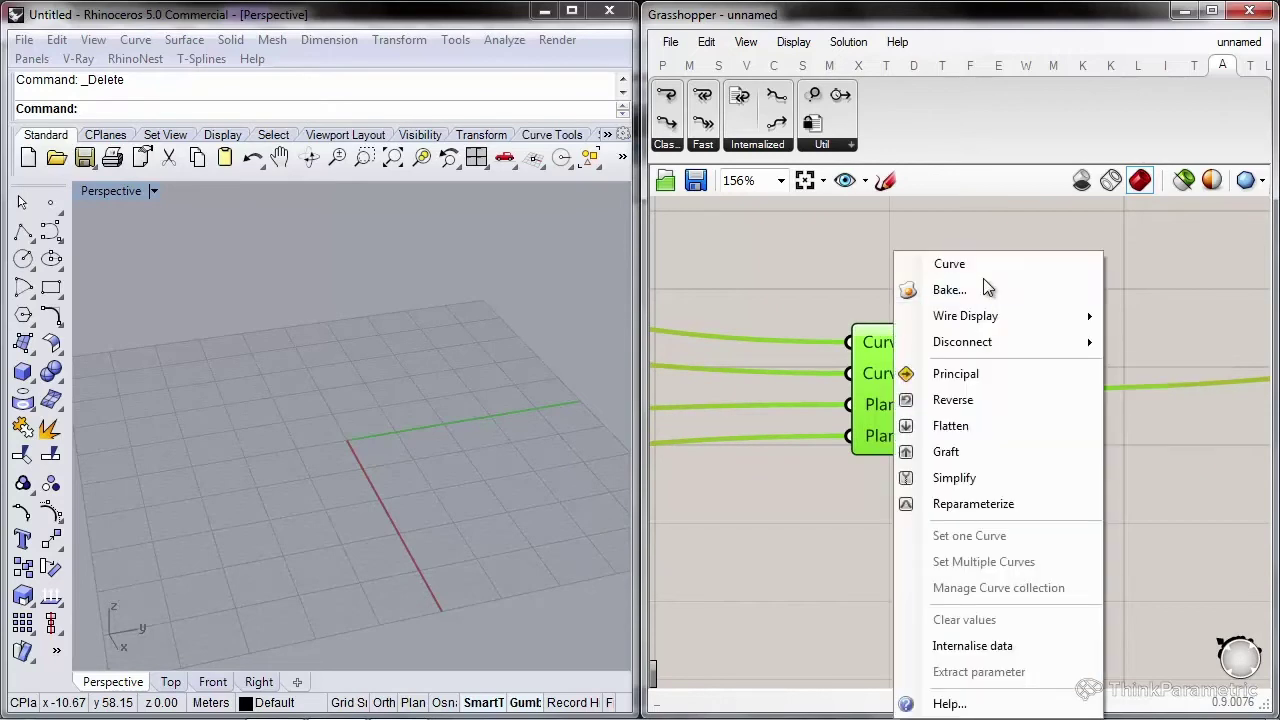
text(startP)
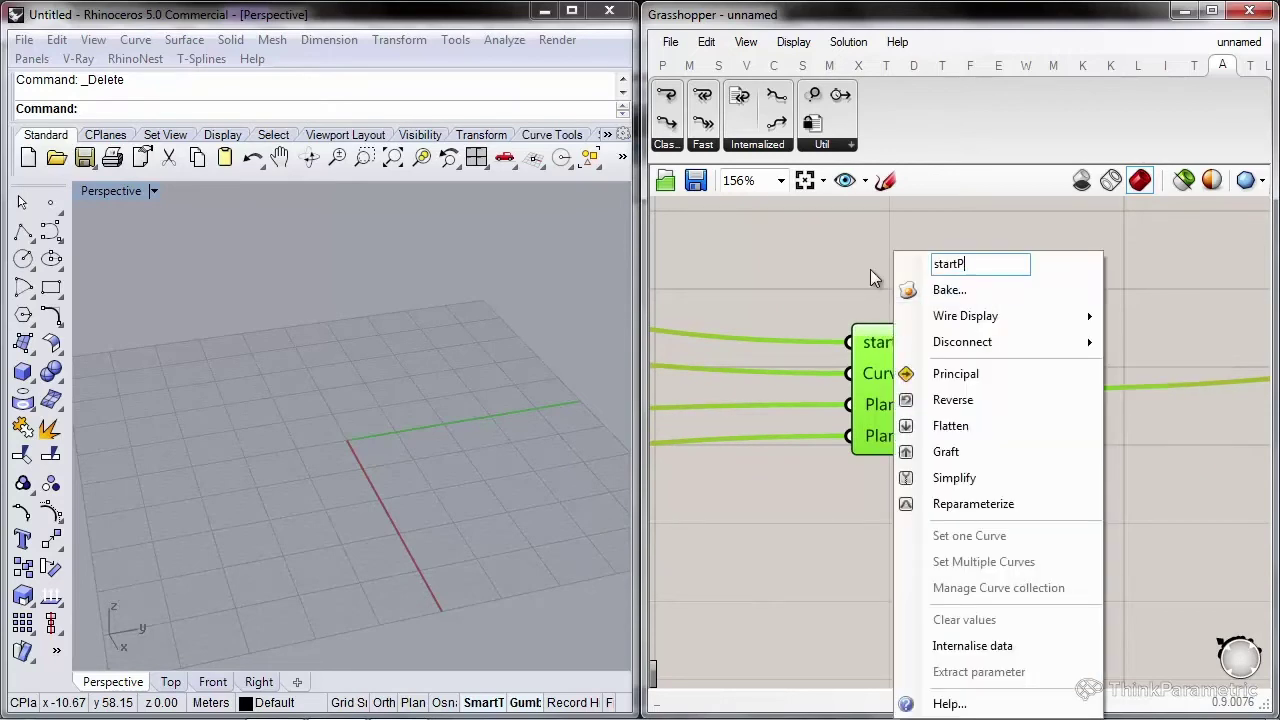
text(olygon)
key(Return)
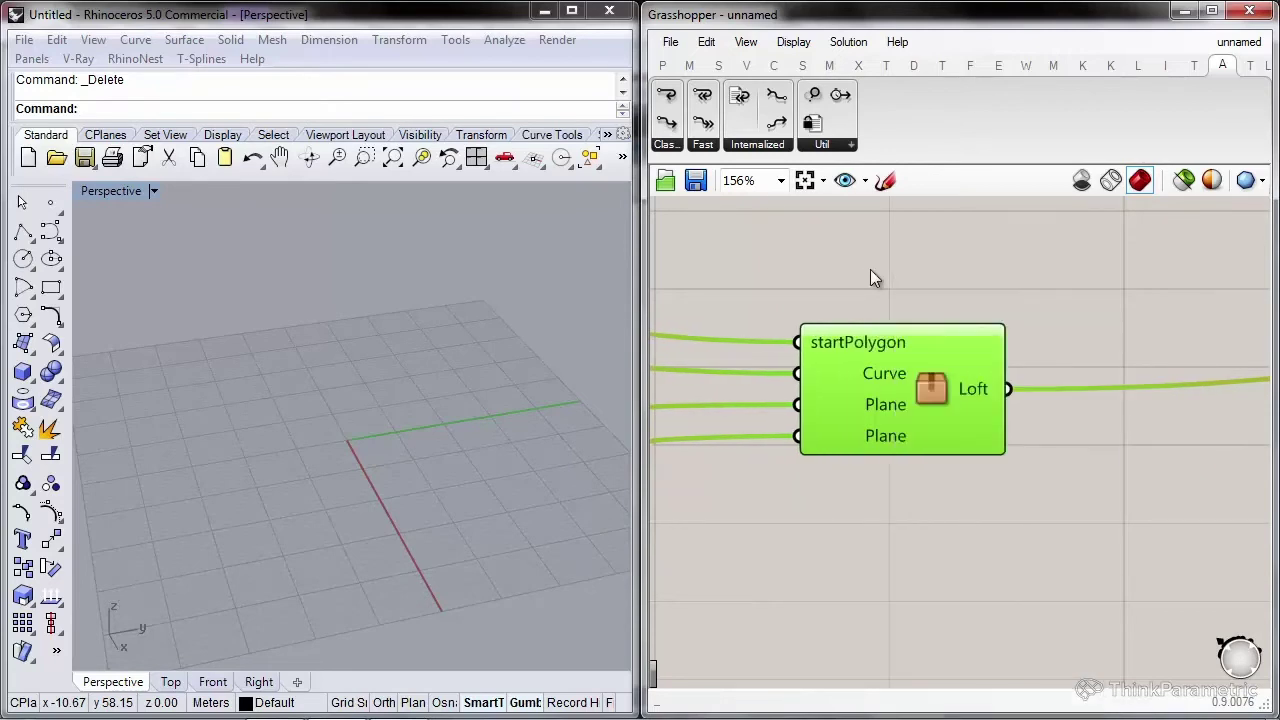
right_click(866, 373)
text(endPolygon)
key(Return)
Rename the cluster's two Plane inputs as targetStart and targetEnd
right_click(883, 407)
text(targetStart)
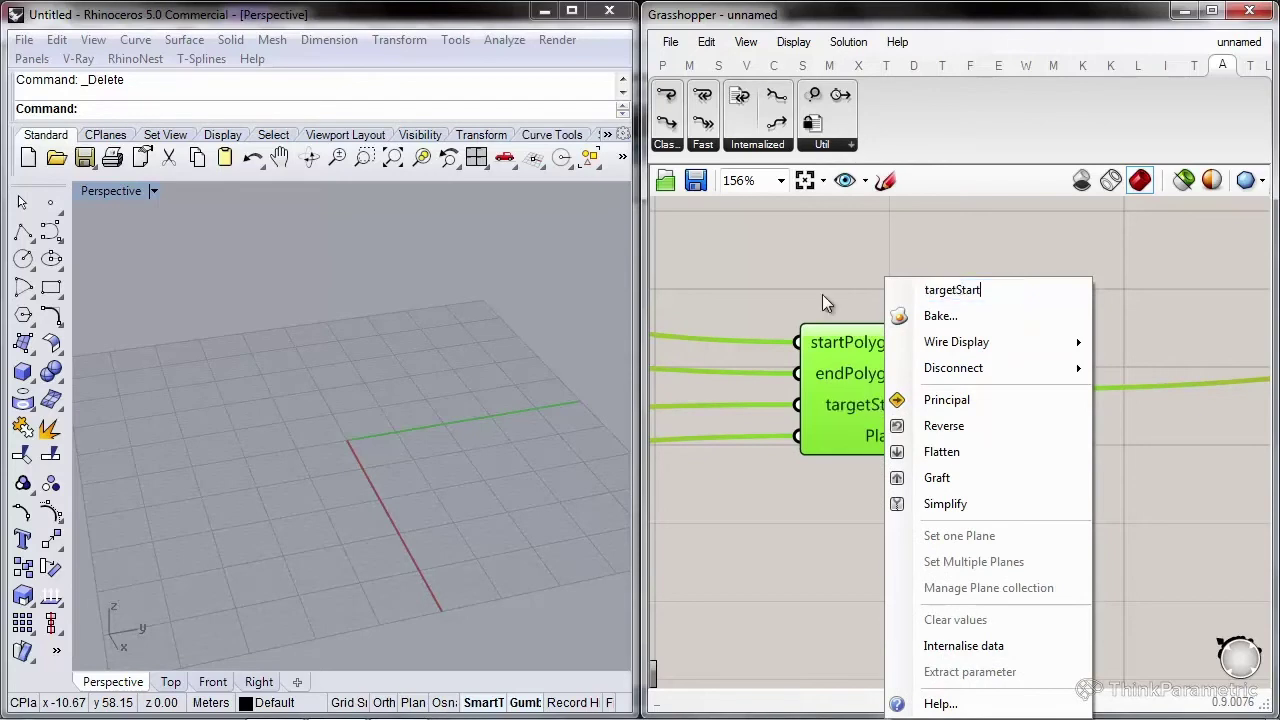
key(Return)
right_click(873, 432)
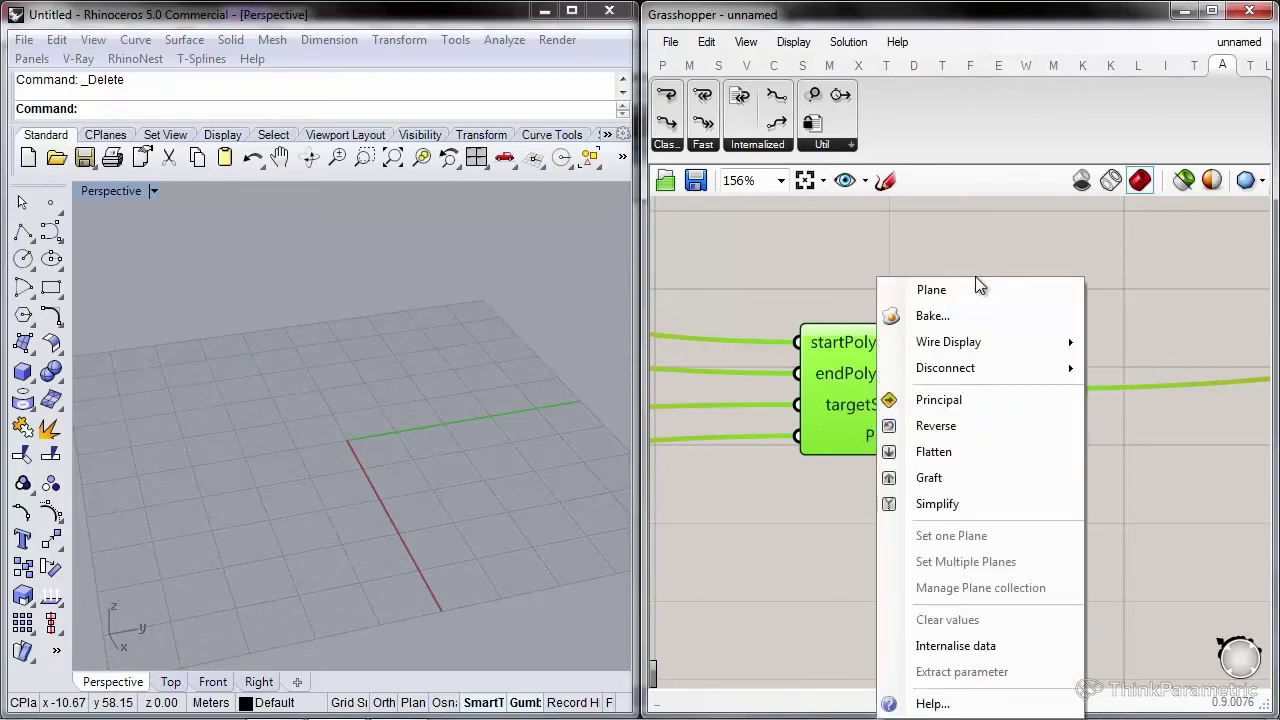
text(targetEnd)
key(Return)
Delete the outer Curve, Plane and Brep parameters still wired to the cluster
scroll(971, 450, down, 5)
right_drag(801, 366, 972, 363)
drag(902, 247, 782, 470)
scroll(836, 358, down, 3)
scroll(1202, 302, up, 2)
drag(1258, 326, 1183, 394)
key(Delete)
Add a Polygon component ahead of the cluster and make a second one below it
scroll(958, 408, up, 4)
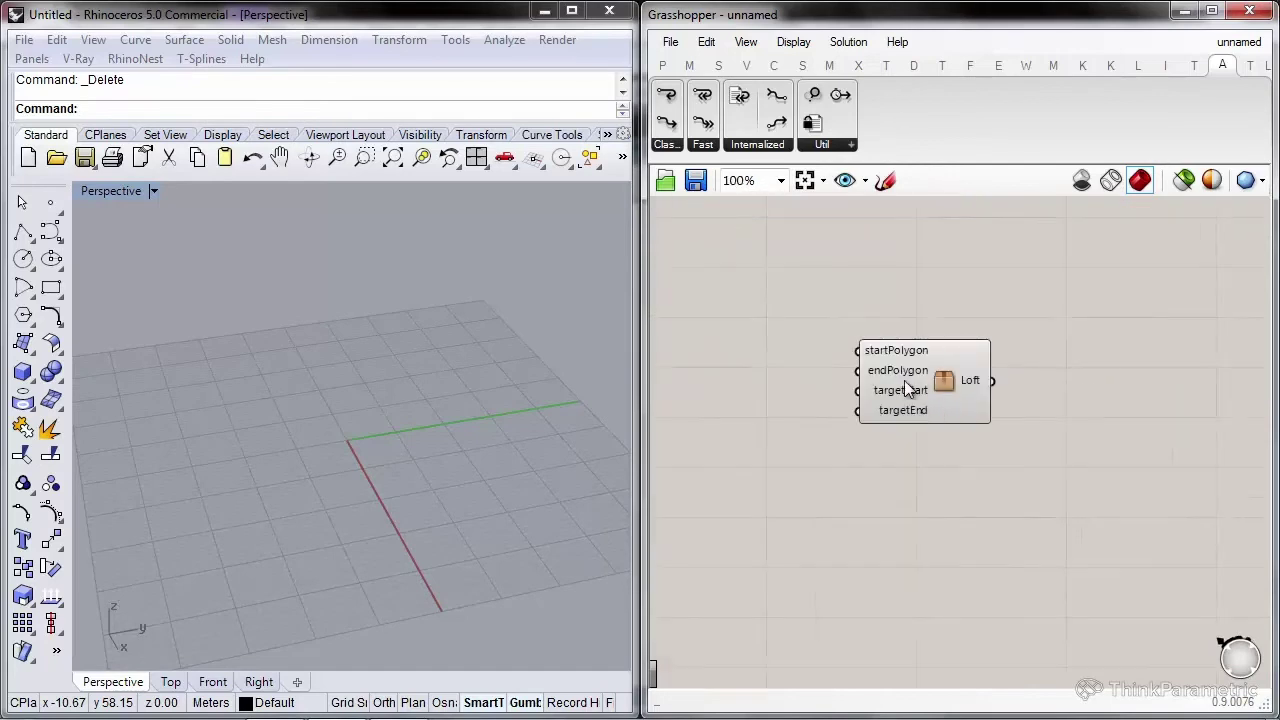
right_drag(903, 380, 1102, 345)
double_click(949, 368)
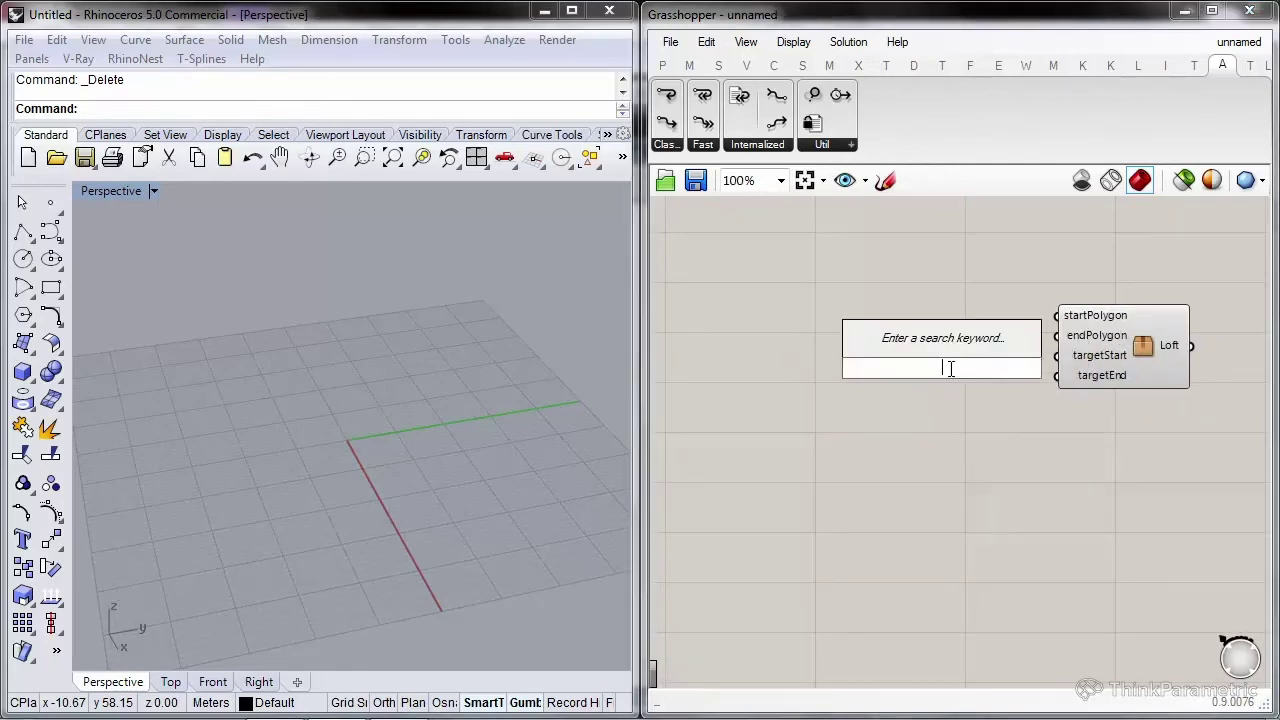
text(poly)
key(Up)
key(Up)
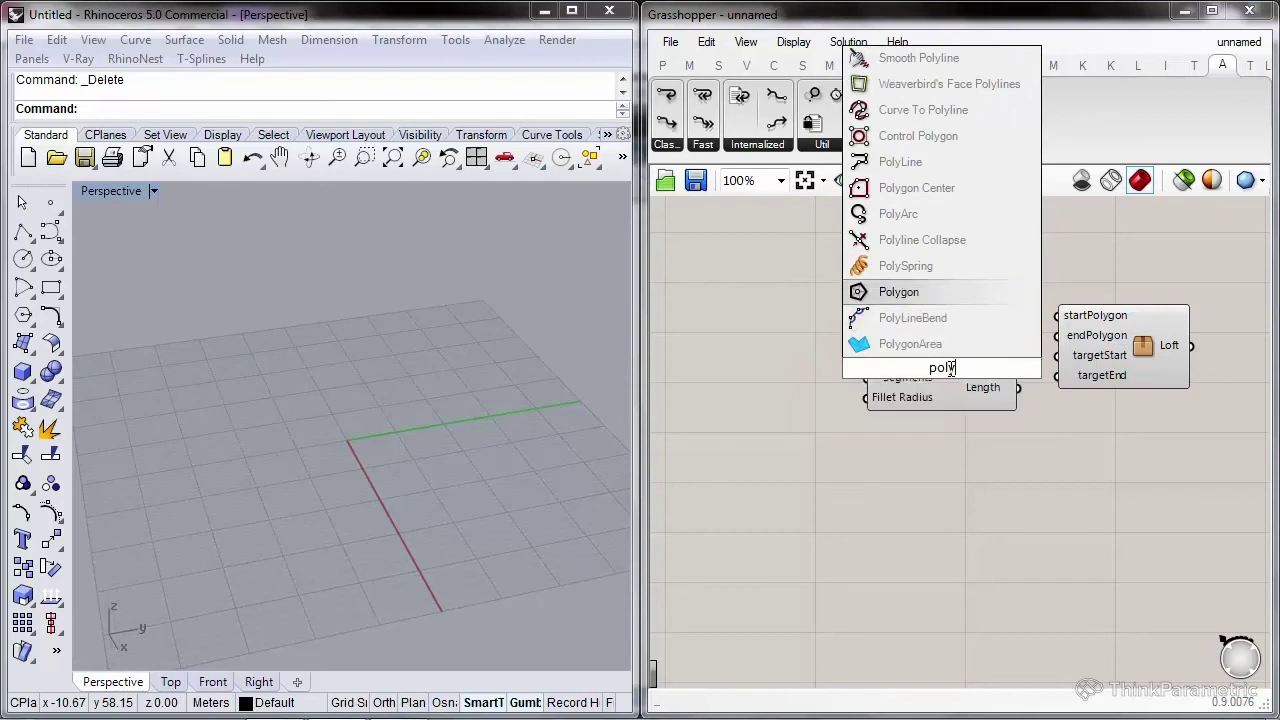
key(Return)
right_drag(949, 368, 1032, 367)
drag(1032, 367, 848, 390)
Add a number slider with the value 5 and connect it to the upper Polygon's Segments input
right_drag(681, 359, 775, 360)
click(714, 312)
double_click(714, 320)
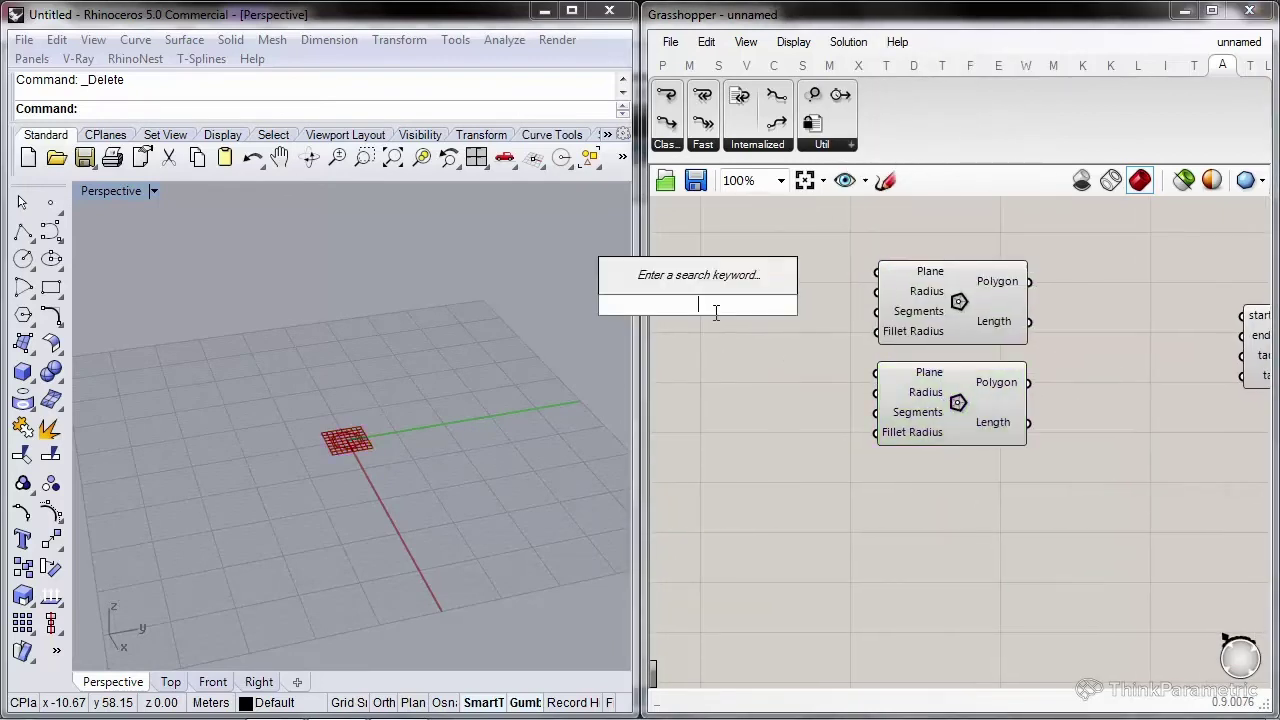
text(5)
key(Return)
drag(878, 311, 802, 306)
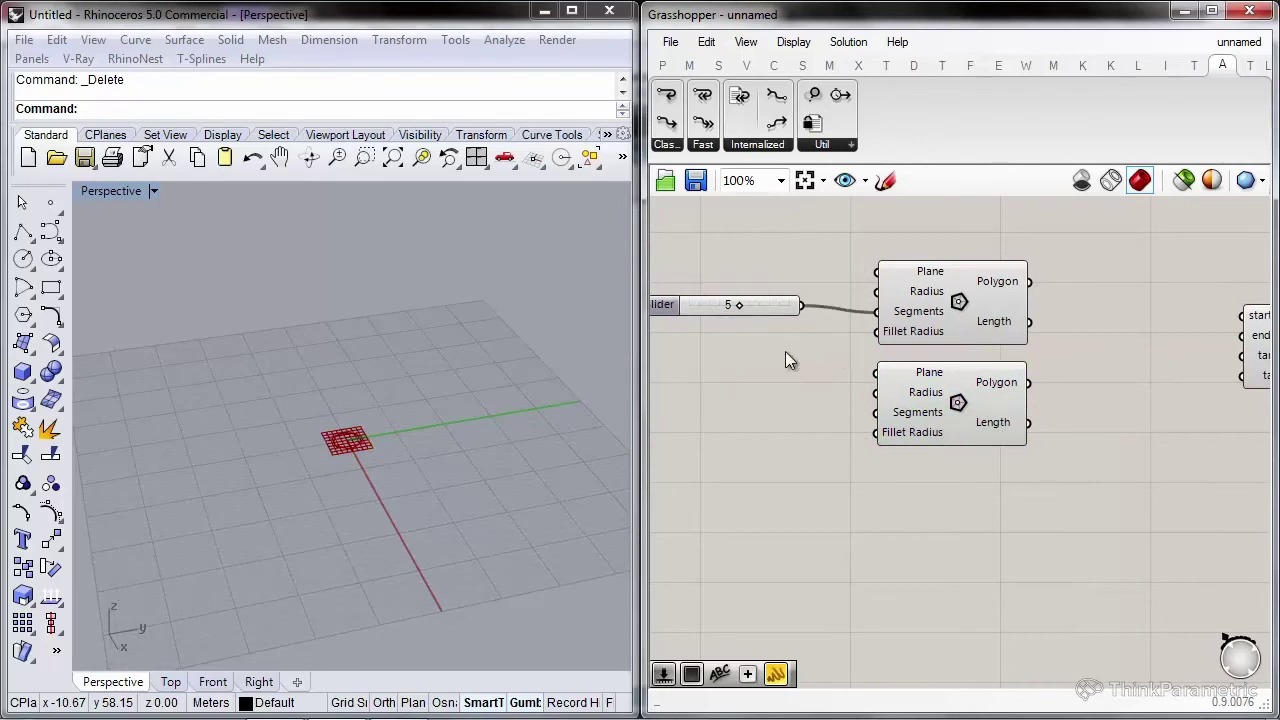
Add a number slider with the value 3 and connect it to the lower Polygon's Segments input
double_click(771, 368)
text(3)
drag(771, 372, 739, 390)
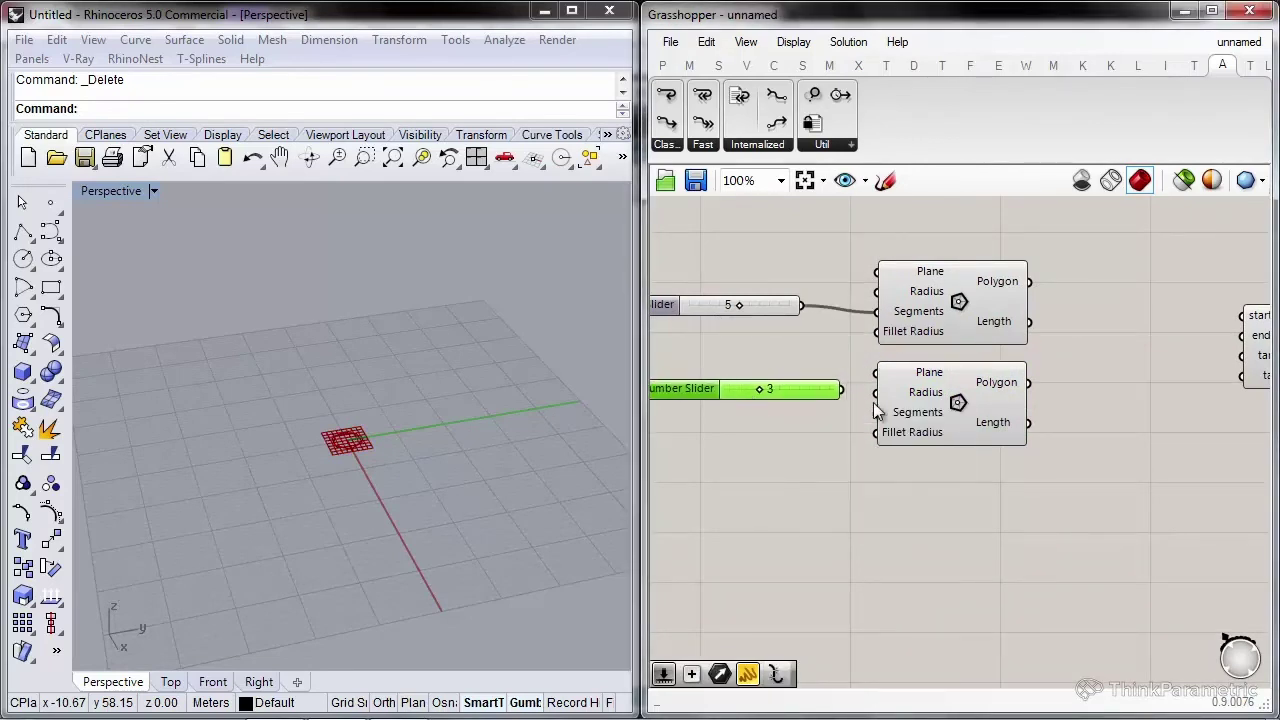
drag(828, 404, 797, 418)
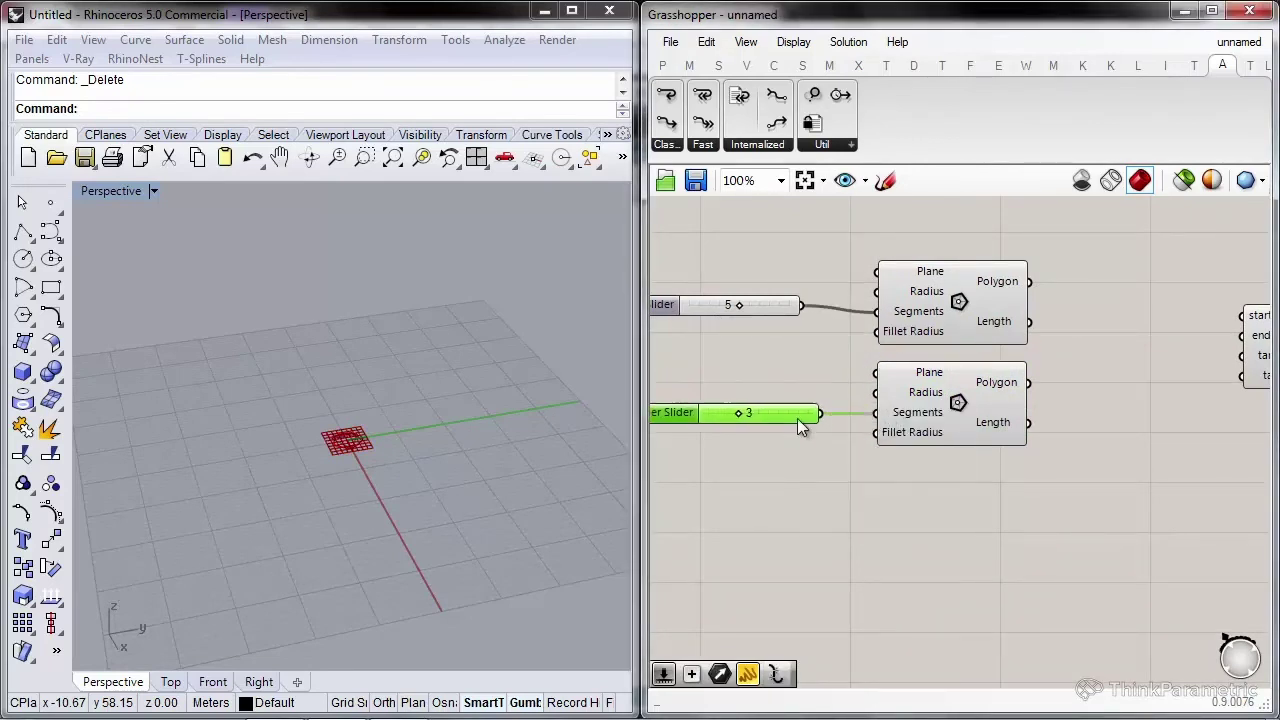
Feed the upper Polygon's Radius from a 5.00 number slider and copy that slider for the lower Polygon's Radius
double_click(730, 344)
text(5)
key(Return)
drag(731, 345, 688, 285)
drag(875, 290, 772, 395)
key(ctrl+c)
key(ctrl+v)
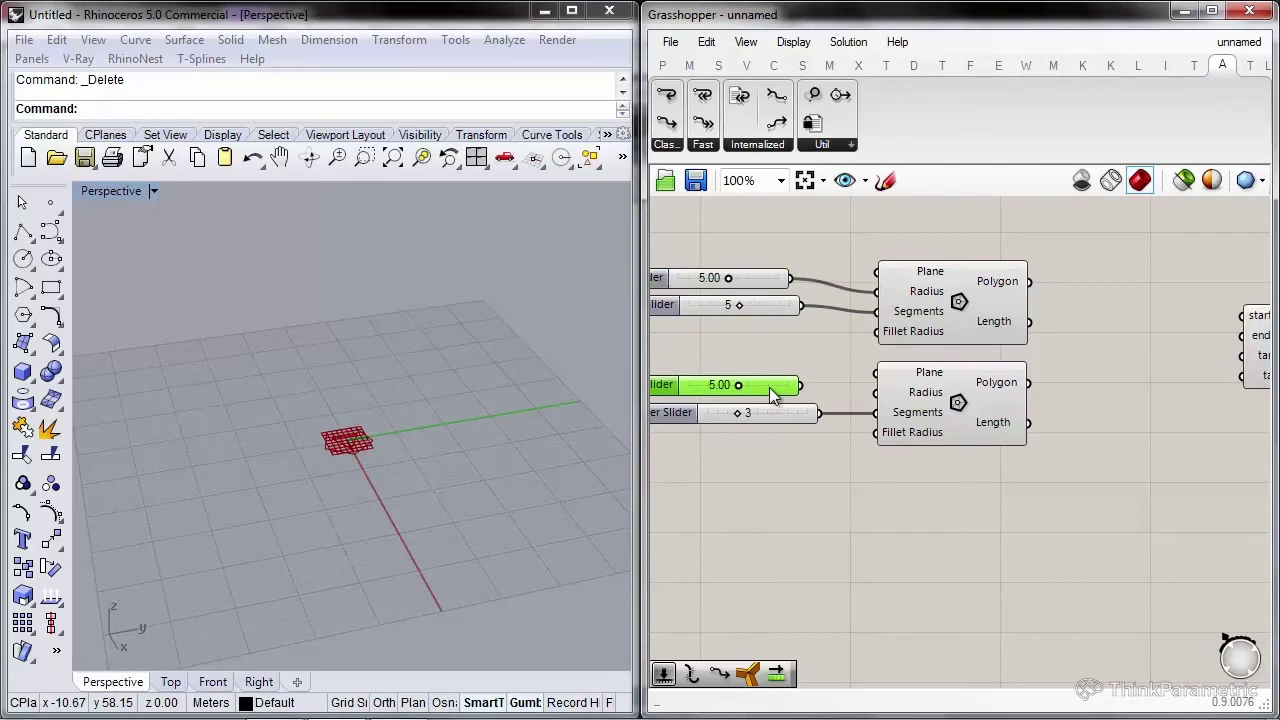
Examine the shapes of both polygons in the Perspective viewport
drag(979, 480, 891, 313)
right_drag(450, 374, 438, 425)
scroll(345, 423, up, 10)
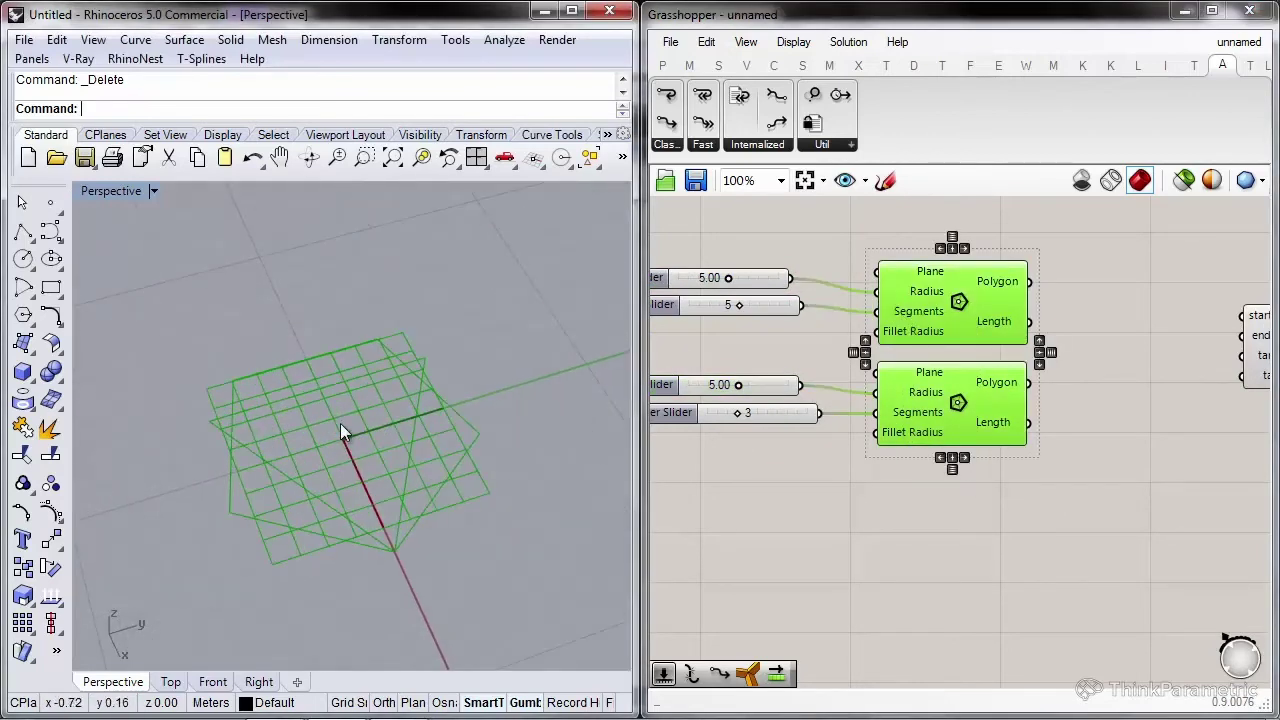
right_drag(1052, 308, 1065, 270)
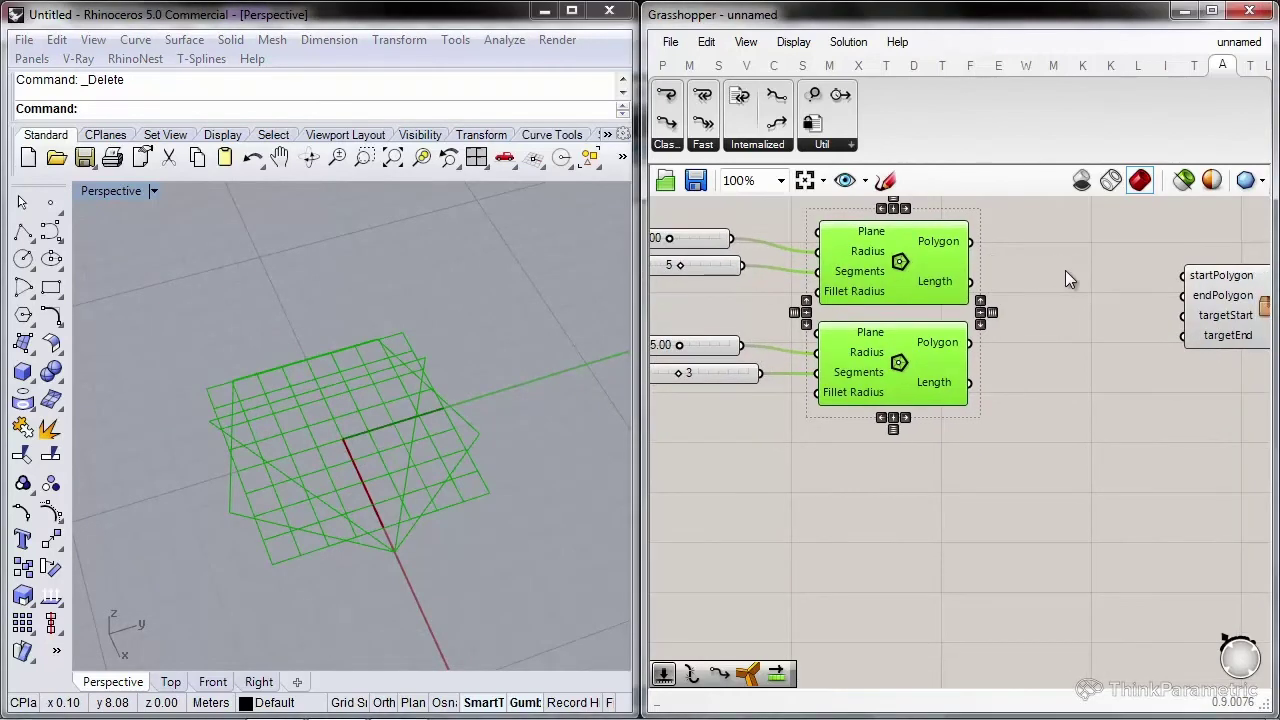
scroll(380, 366, down, 10)
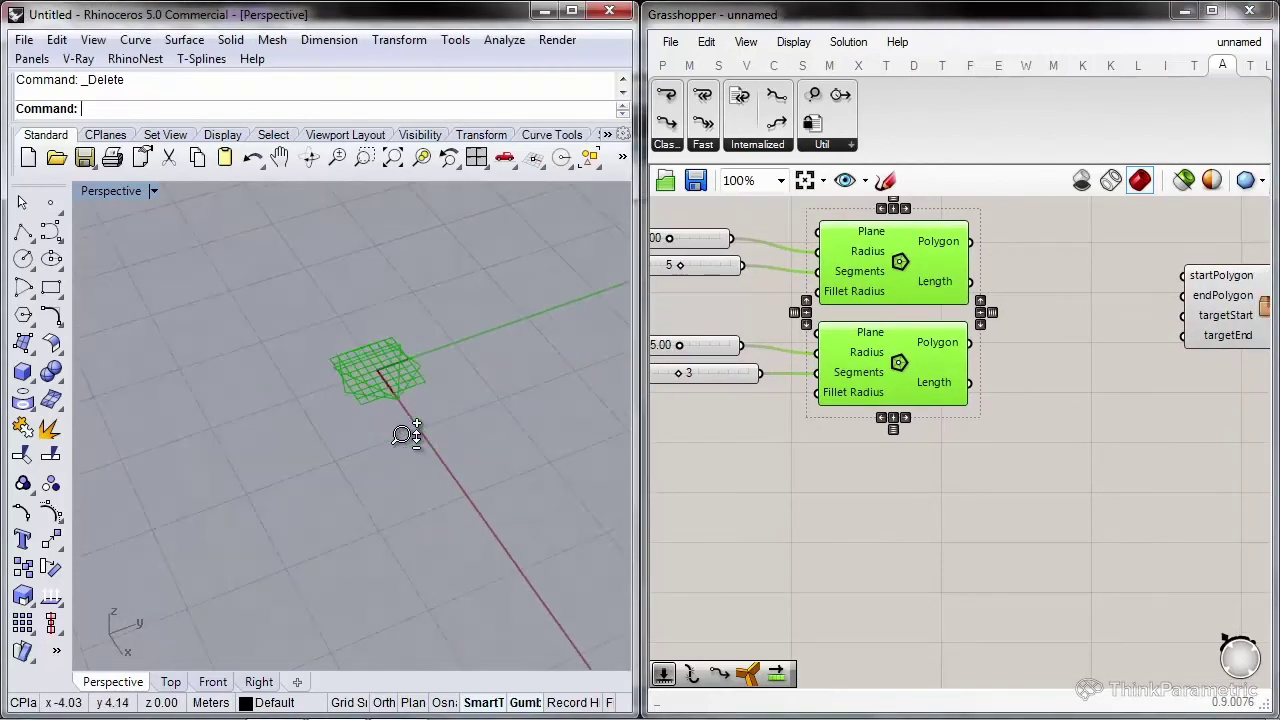
click(804, 444)
In Rhino, draw a diagonal line on the ground plane beside the polygons and select it
click(397, 450)
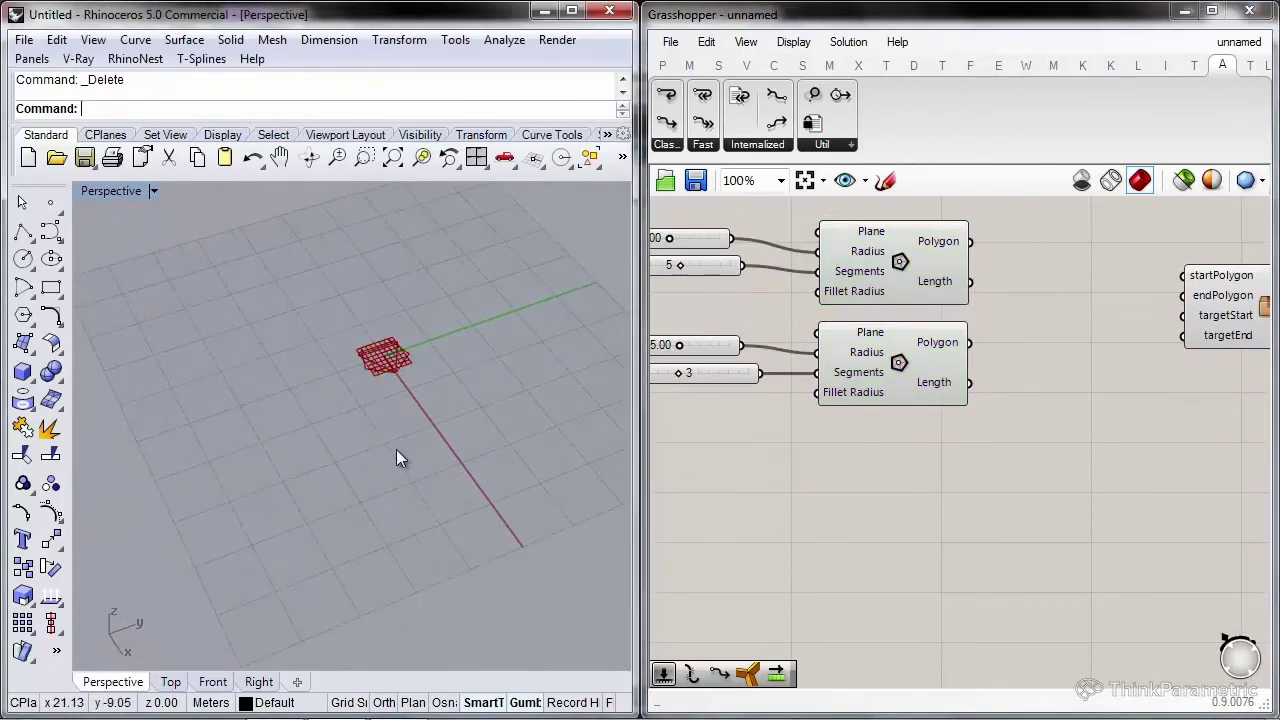
text(Line)
key(Return)
click(177, 410)
click(303, 249)
click(280, 276)
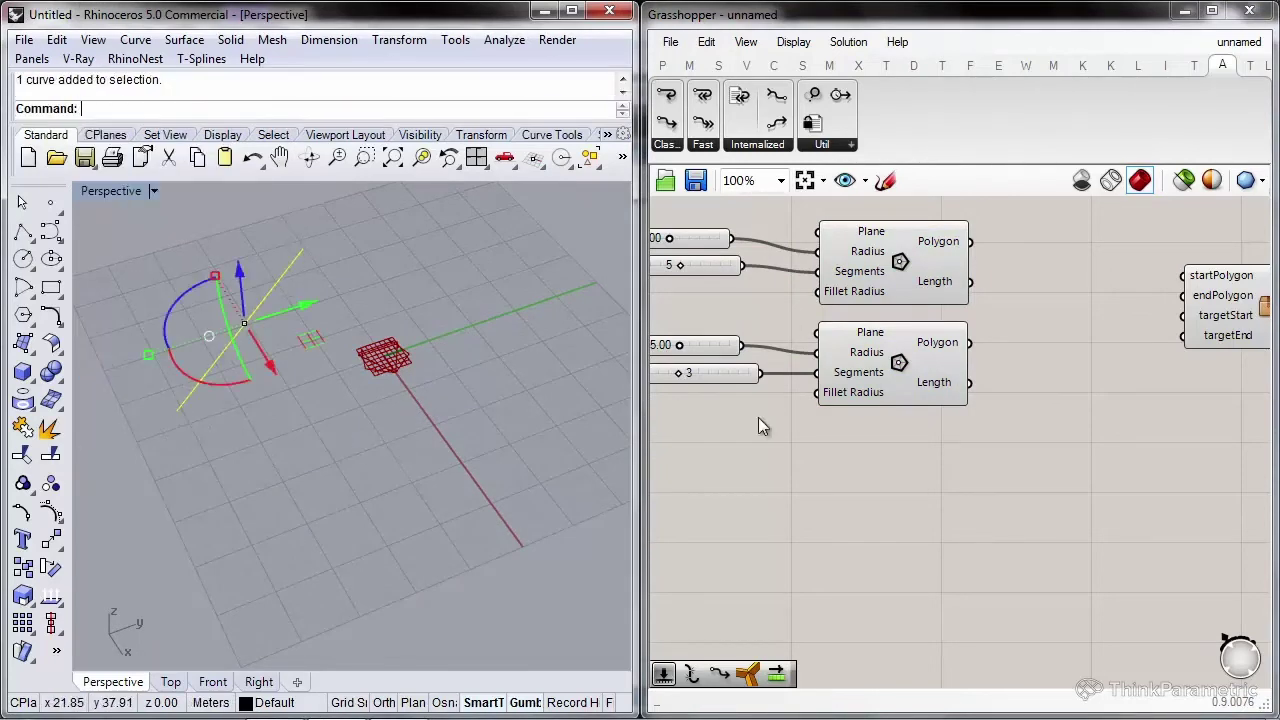
Add a Grasshopper Curve parameter below the polygons, reference the drawn line in it, and hide the line in Rhino
right_drag(798, 548, 873, 468)
double_click(873, 468)
text(curve)
key(Return)
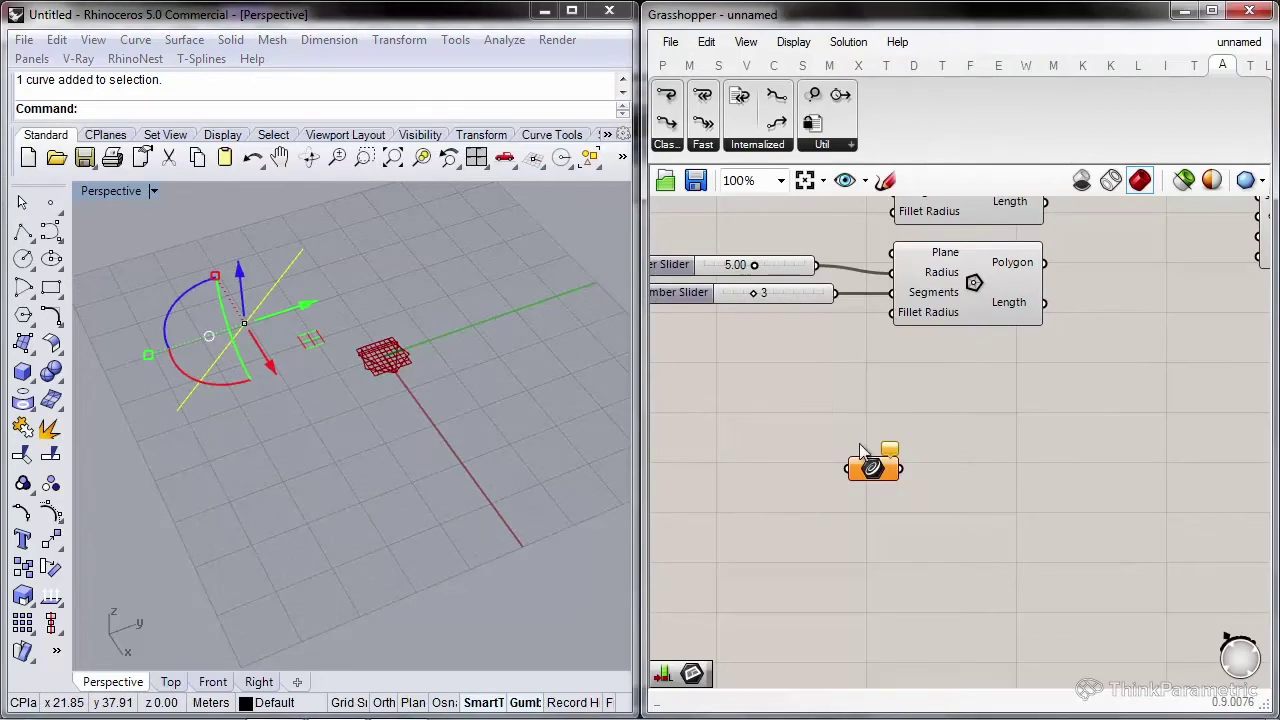
right_click(890, 480)
click(966, 534)
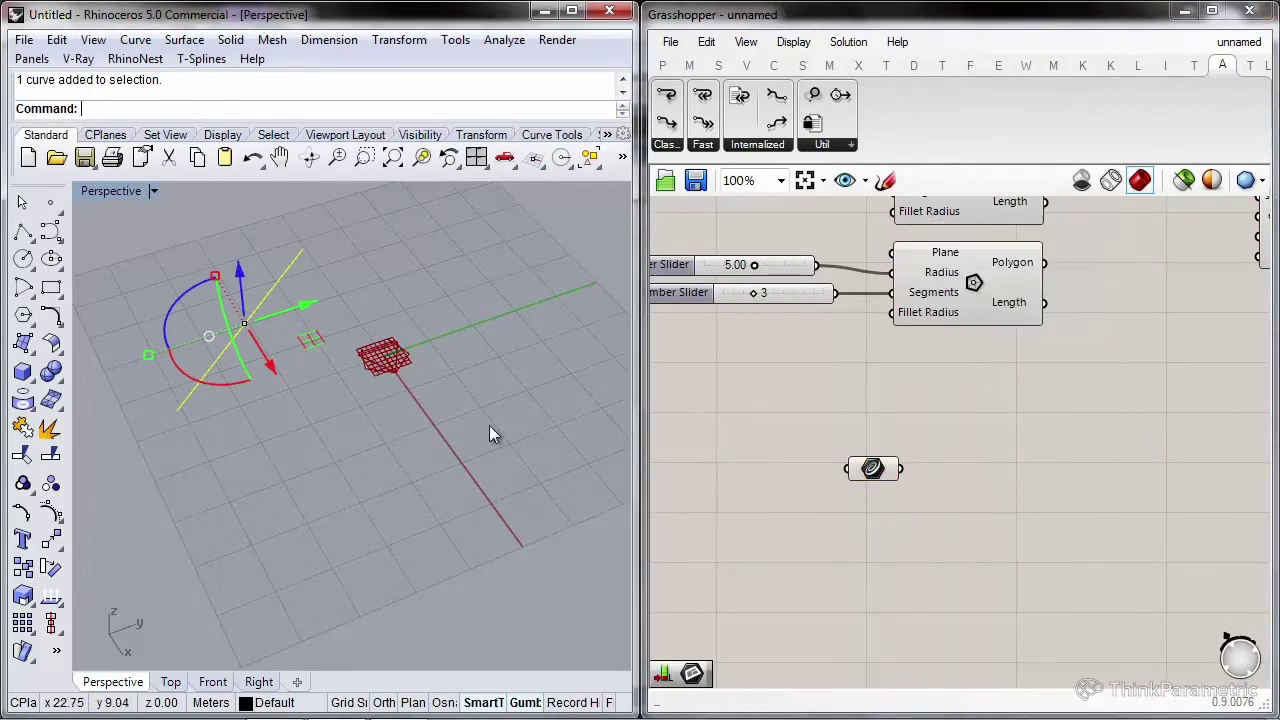
text(H)
key(Return)
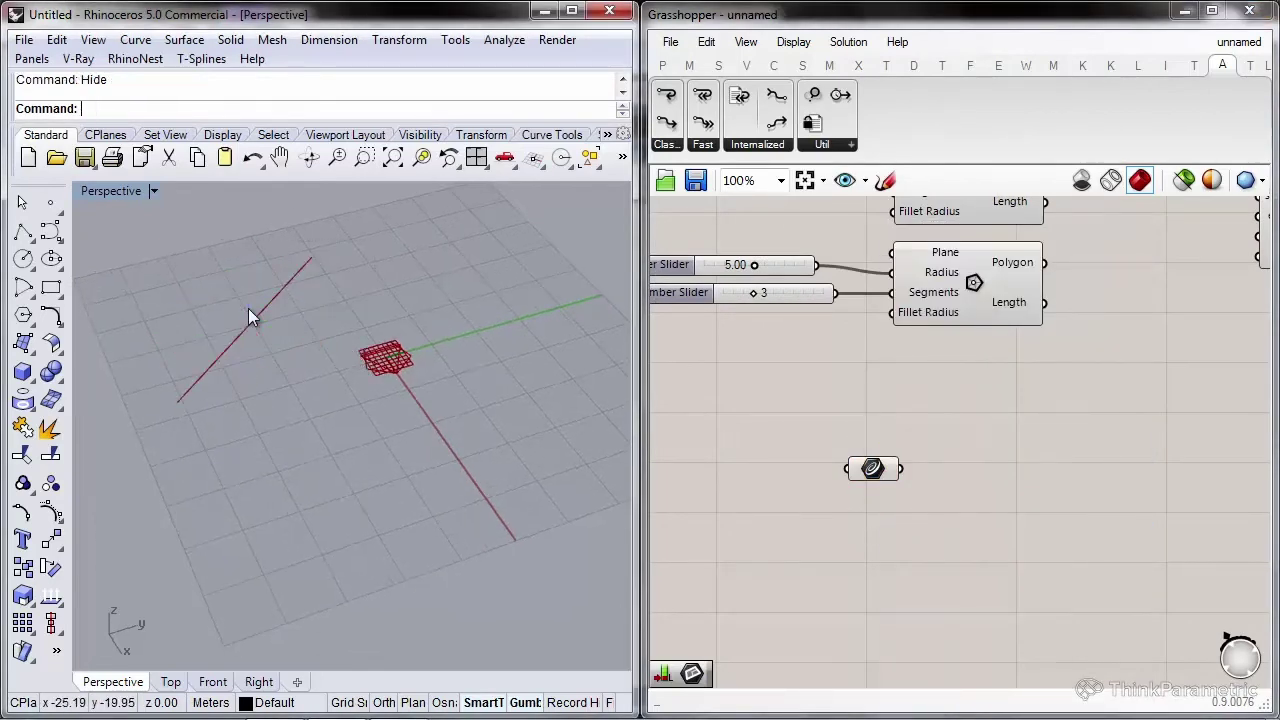
Reparameterize the Curve parameter that holds the line and shift it slightly aside
right_click(880, 470)
click(966, 500)
drag(872, 470, 825, 475)
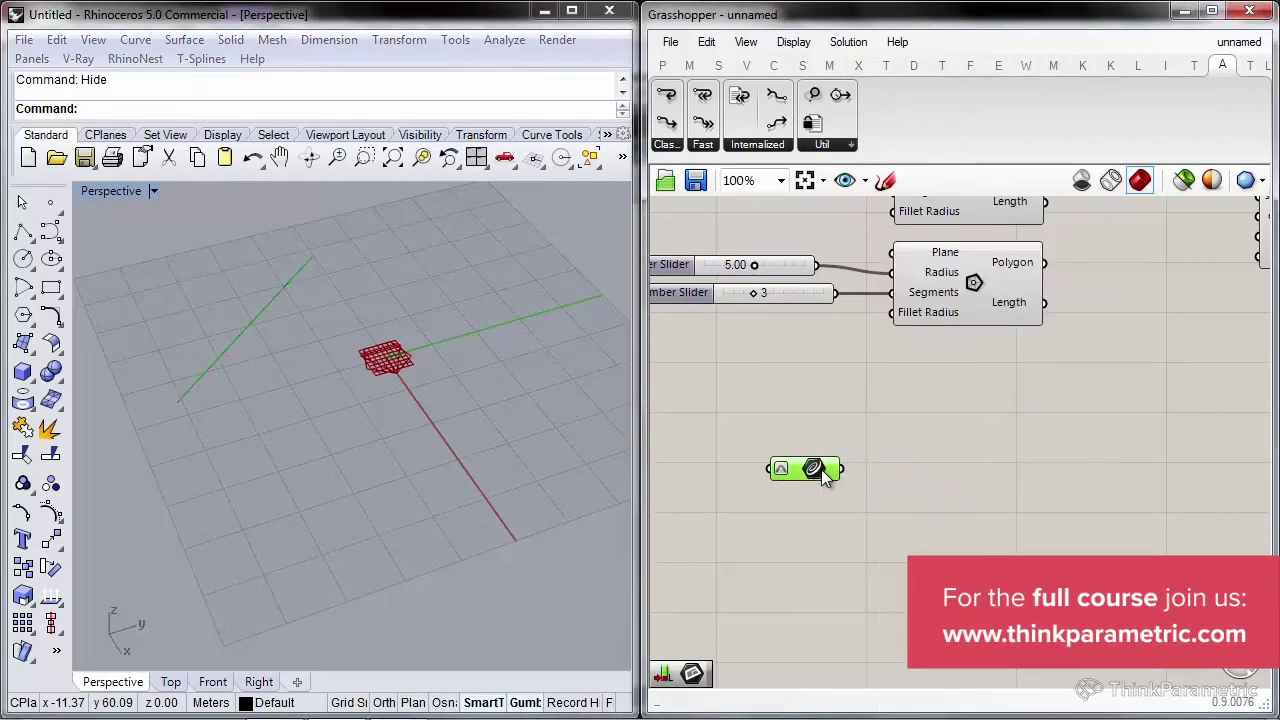
Add a Perp Frame component and connect the line's Curve parameter to its Curve input
right_drag(825, 475, 883, 458)
click(1030, 442)
text(PerP)
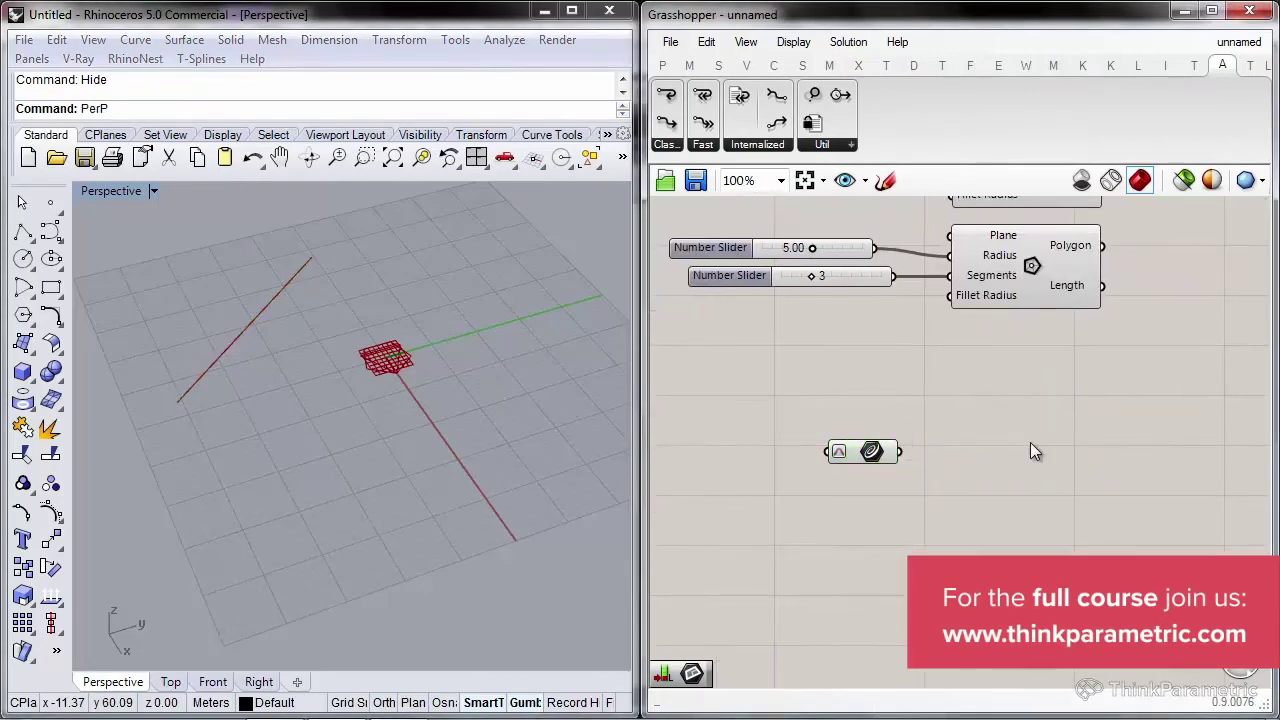
double_click(1030, 442)
text(perp)
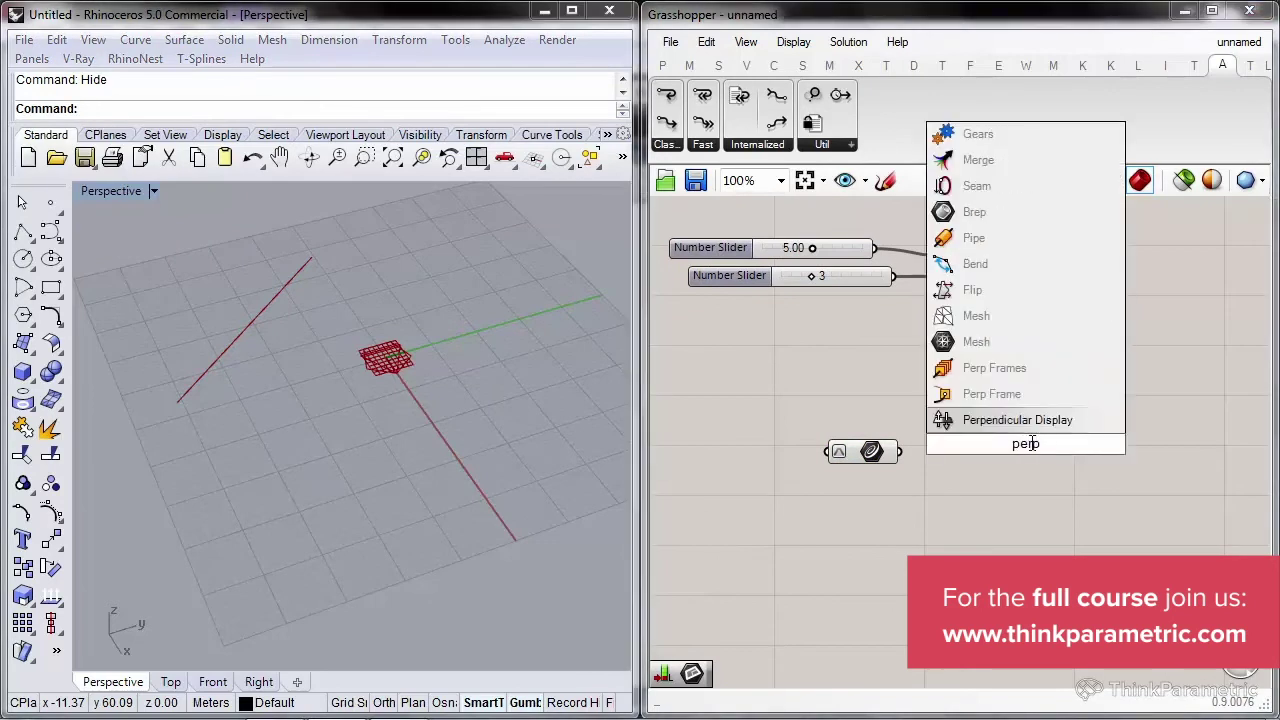
key(Up)
key(Return)
scroll(1028, 444, up, 1)
drag(943, 432, 885, 450)
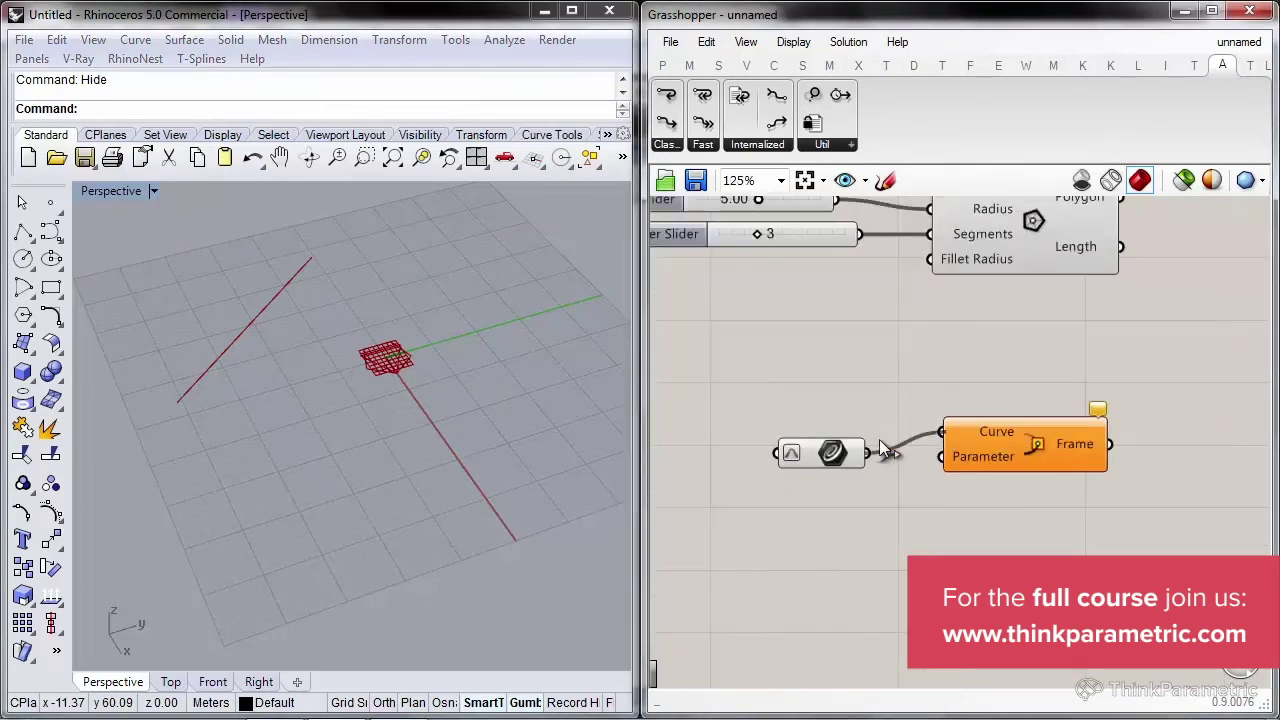
Set the Perp Frame's Parameter input to 0
right_click(977, 461)
mouse_move(1067, 537)
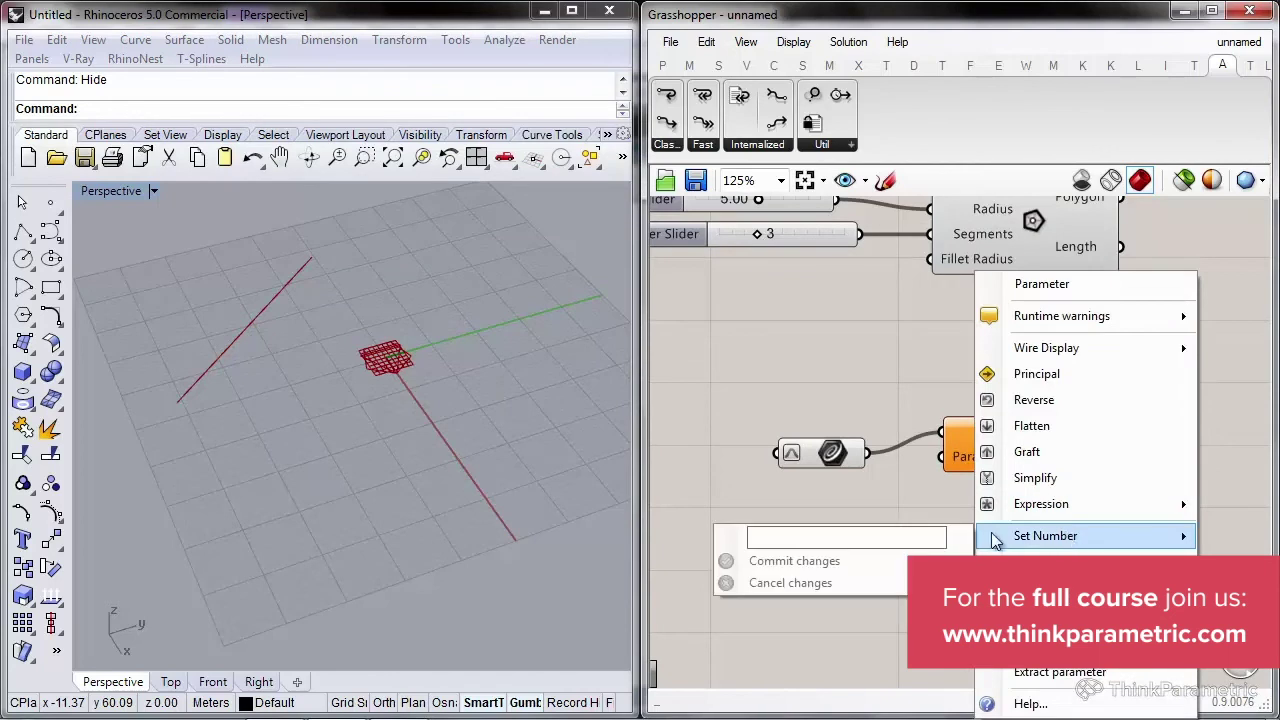
text(0)
key(Return)
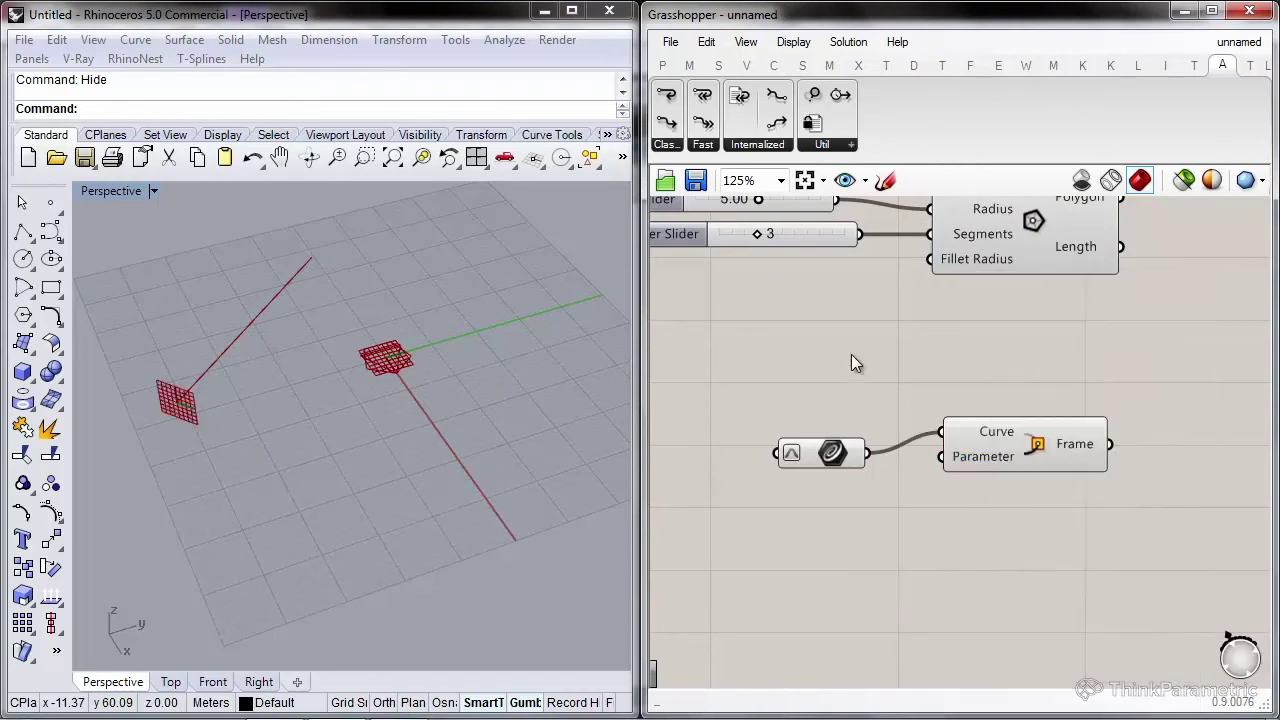
Duplicate the Perp Frame component below the first and set the copy's Parameter input to 1
alt+drag(989, 411, 998, 494)
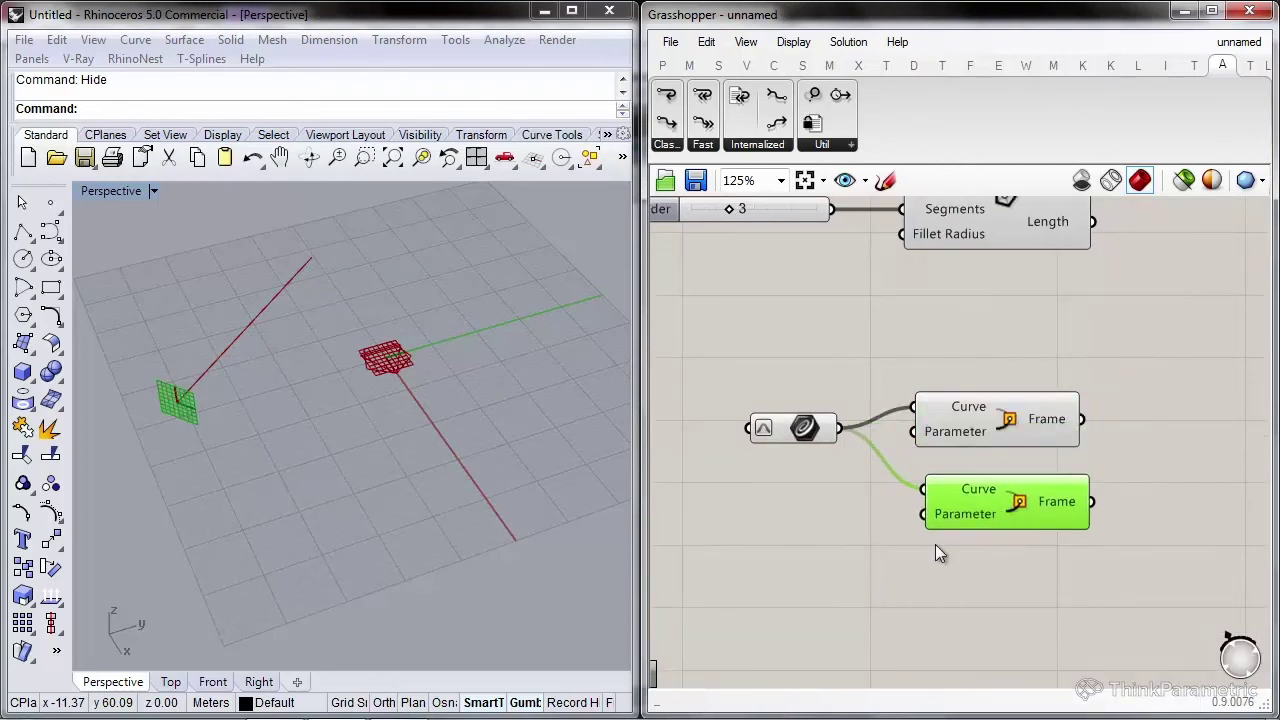
right_click(955, 514)
mouse_move(1066, 562)
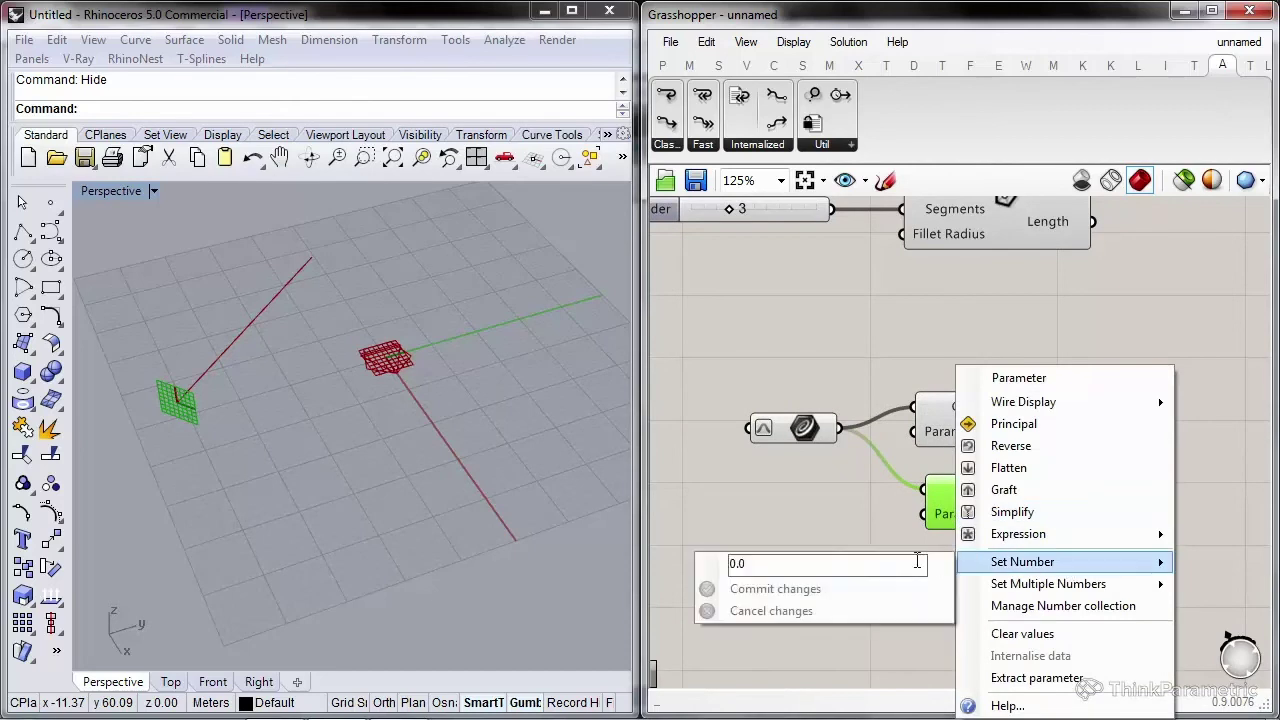
text(1)
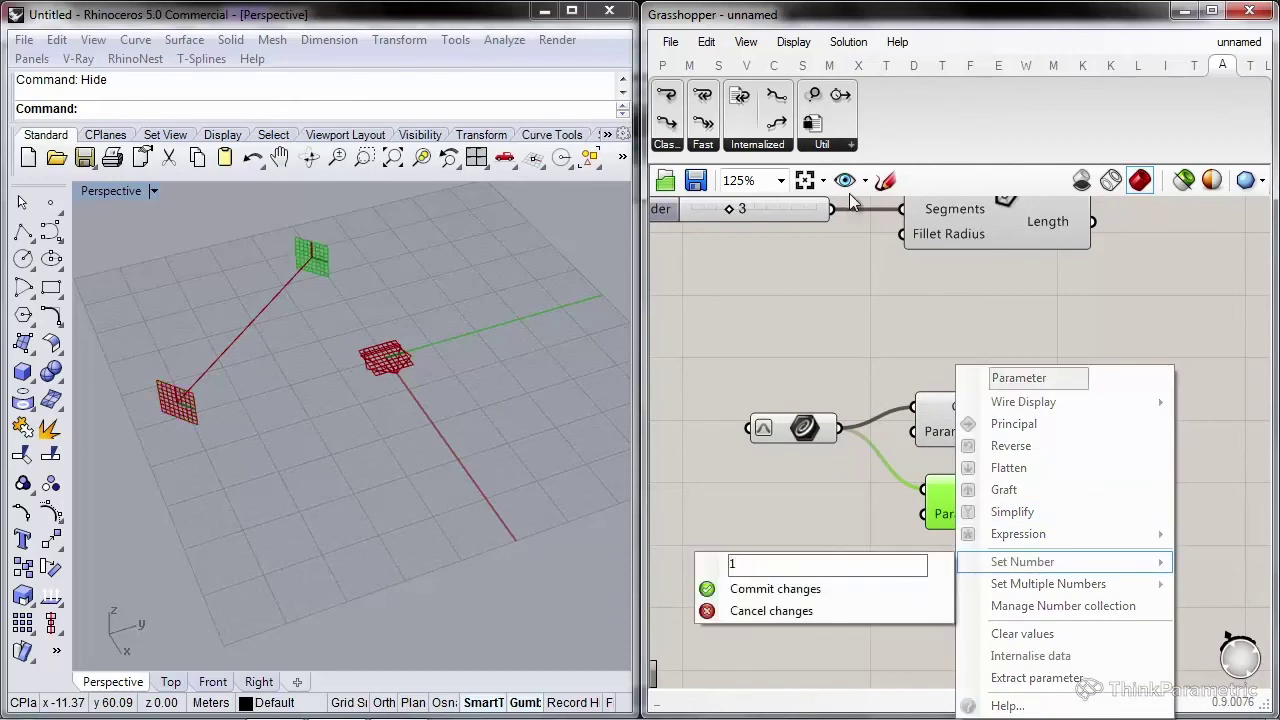
Connect the two polygons to the cluster's startPolygon and endPolygon inputs, and the two perpendicular frames to targetStart and targetEnd
click(1014, 325)
right_drag(1016, 325, 915, 337)
scroll(918, 330, down, 2)
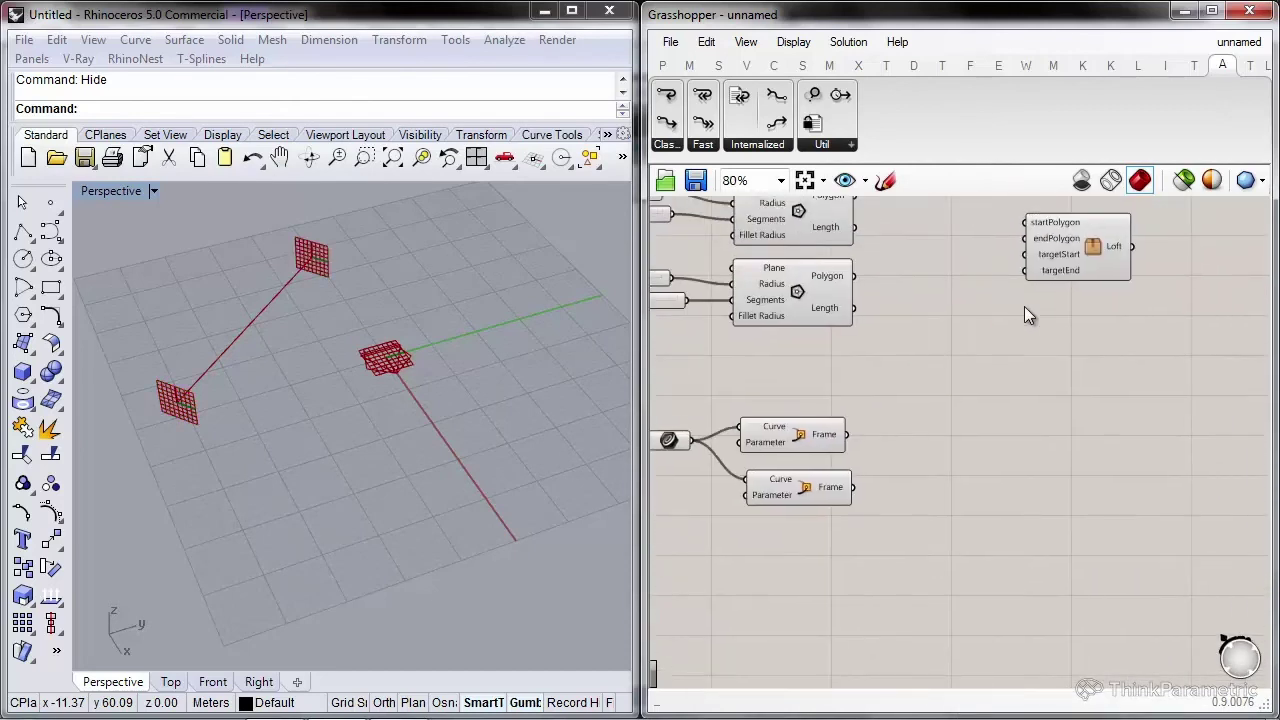
drag(1053, 270, 860, 260)
scroll(971, 365, up, 2)
scroll(999, 341, down, 2)
drag(855, 330, 845, 484)
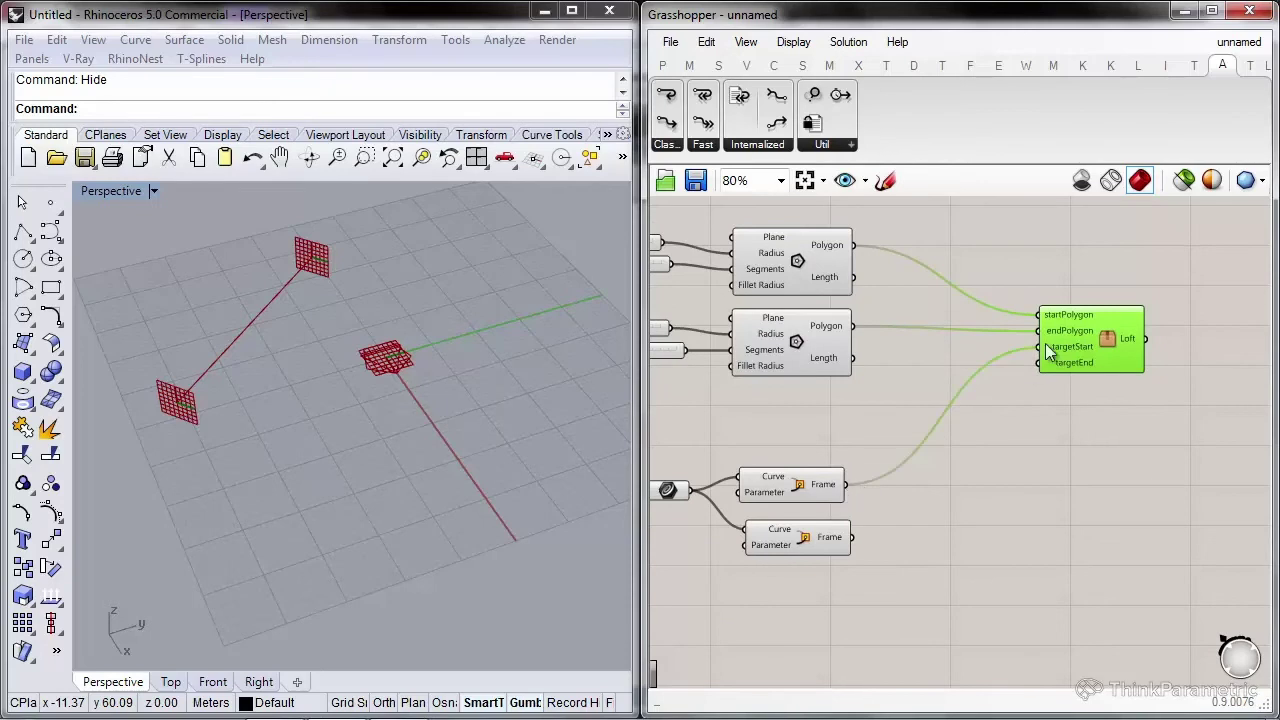
drag(1037, 363, 851, 537)
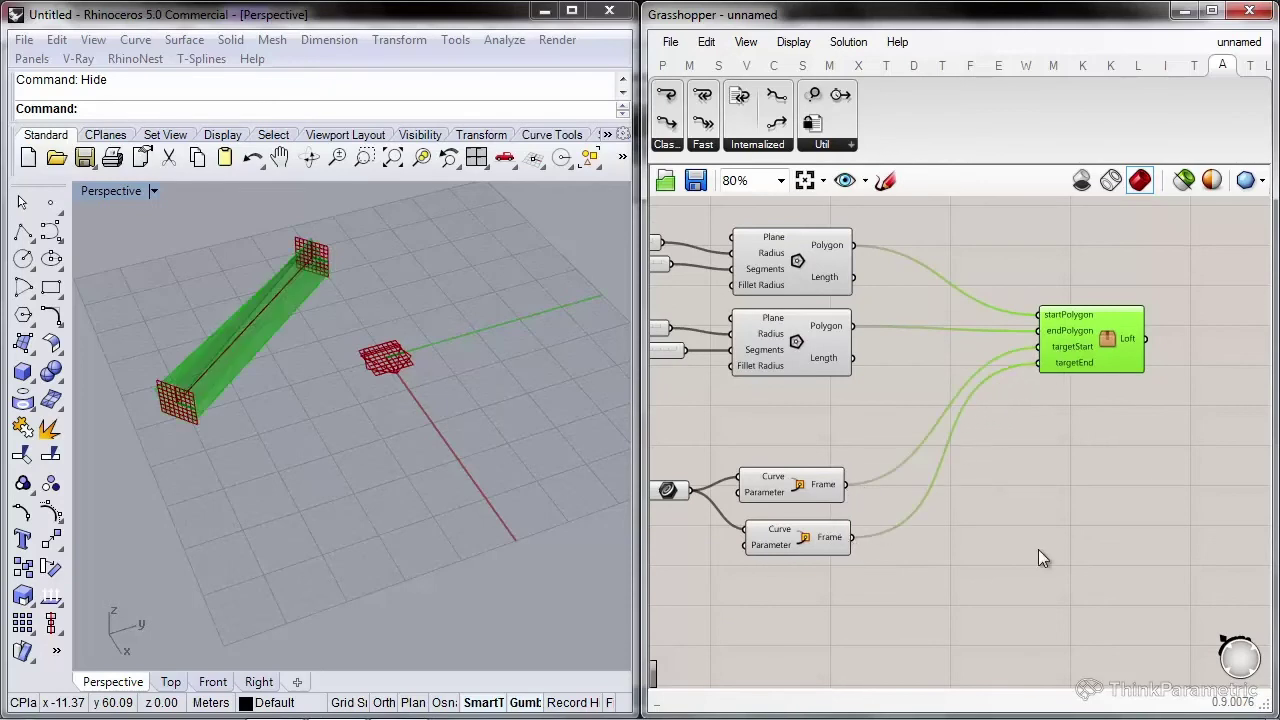
Examine the lofted beam along the line from several angles in the perspective view
shift+right_drag(345, 335, 331, 419)
scroll(395, 451, up, 5)
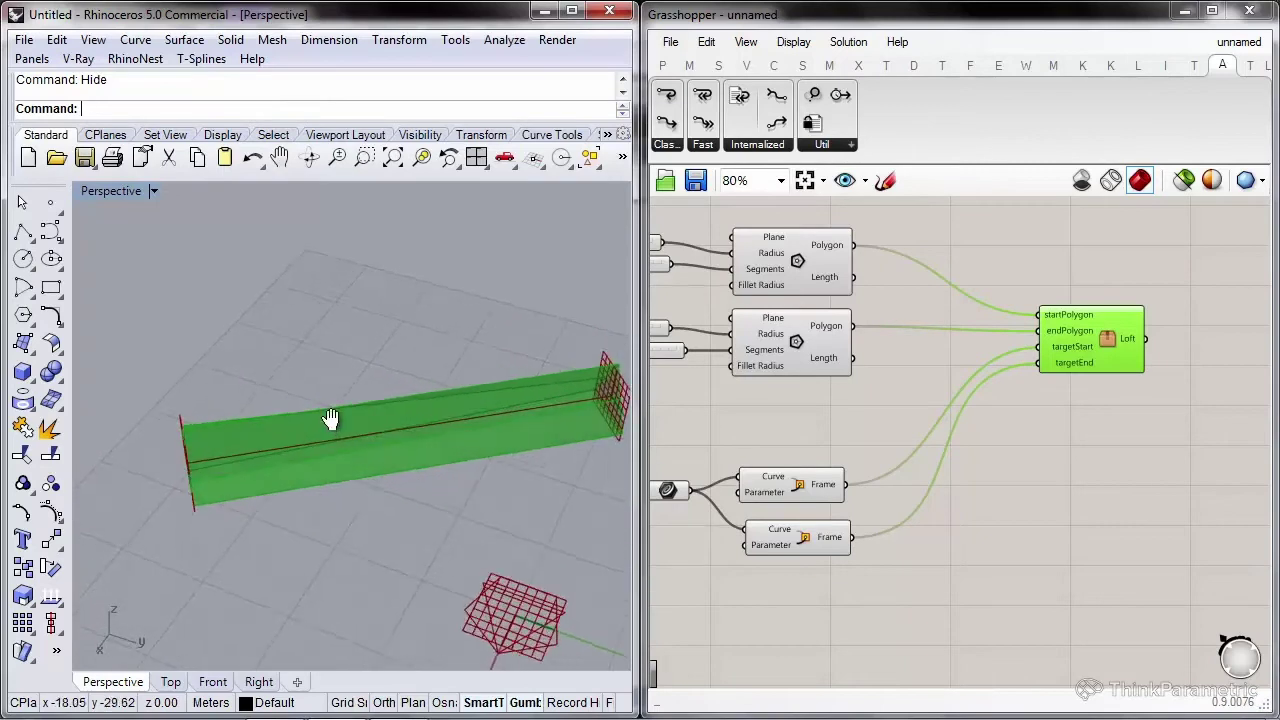
scroll(388, 377, up, 3)
right_drag(388, 377, 404, 404)
shift+right_drag(400, 358, 351, 382)
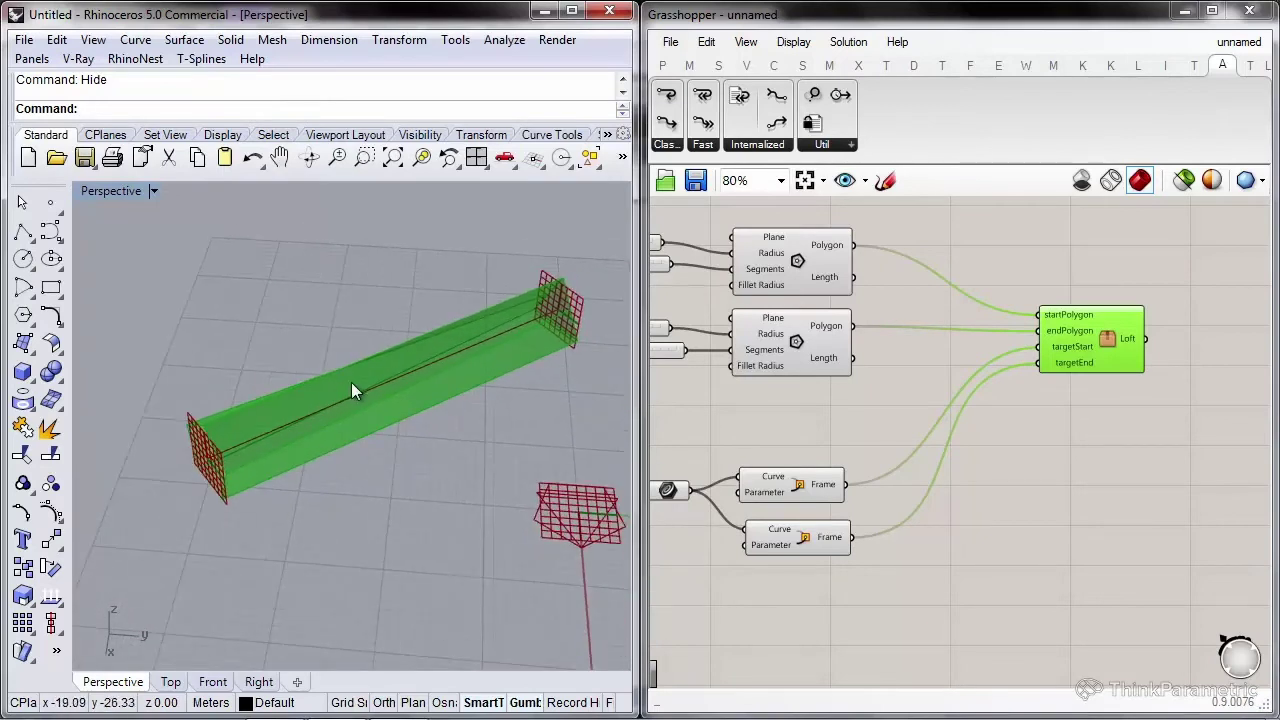
right_drag(742, 454, 962, 395)
click(760, 402)
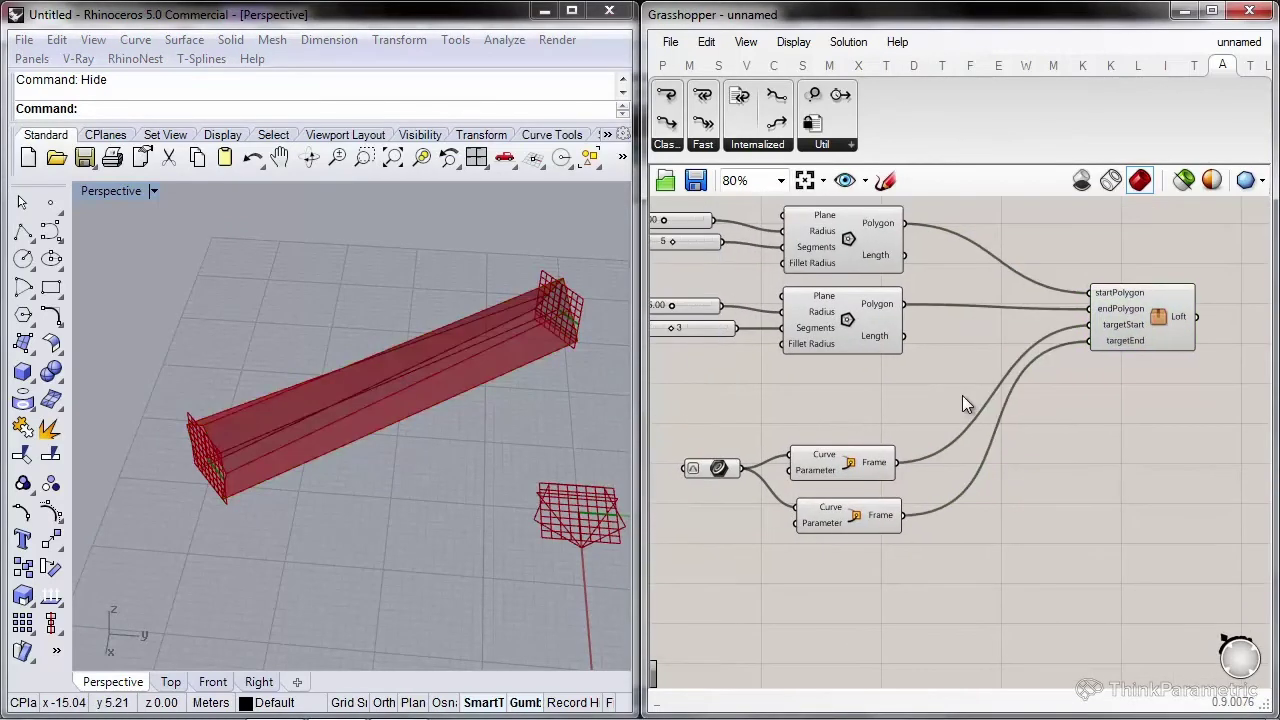
right_drag(300, 440, 260, 428)
scroll(260, 428, down, 3)
click(855, 414)
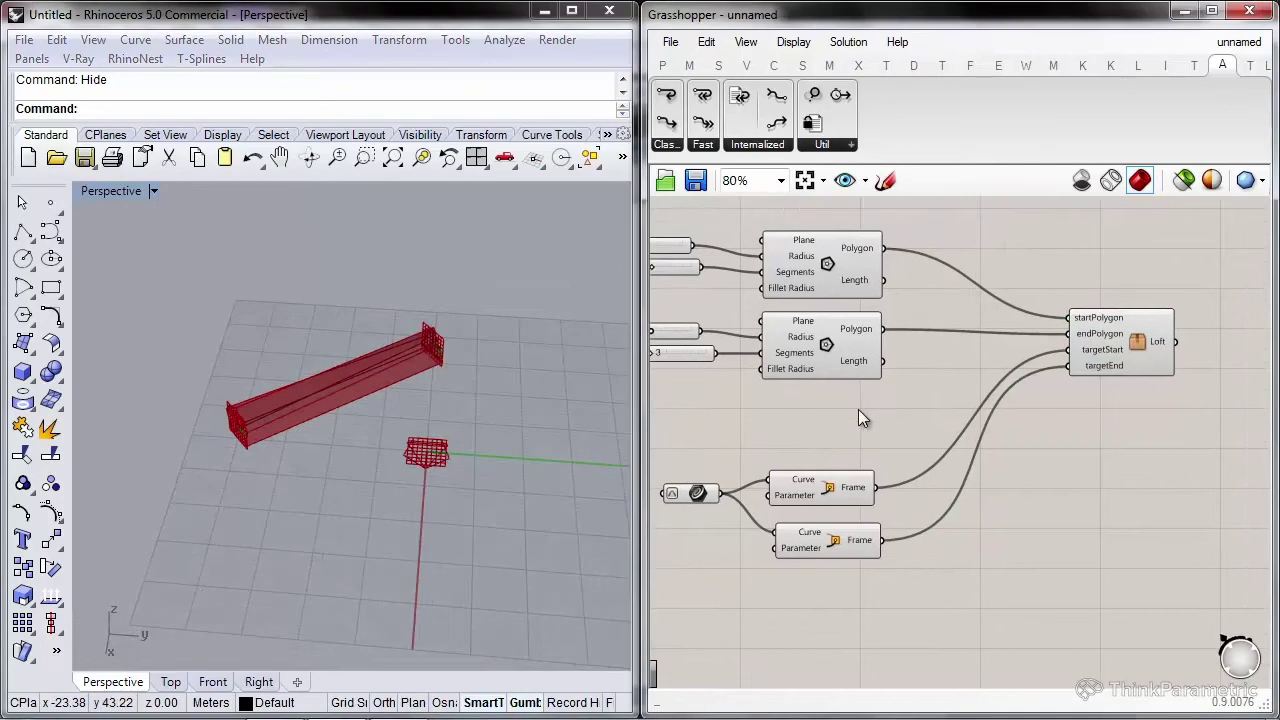
Turn off the preview of the polygon, frame and cluster components built around the line
scroll(855, 414, down, 5)
drag(977, 316, 722, 504)
right_click(668, 500)
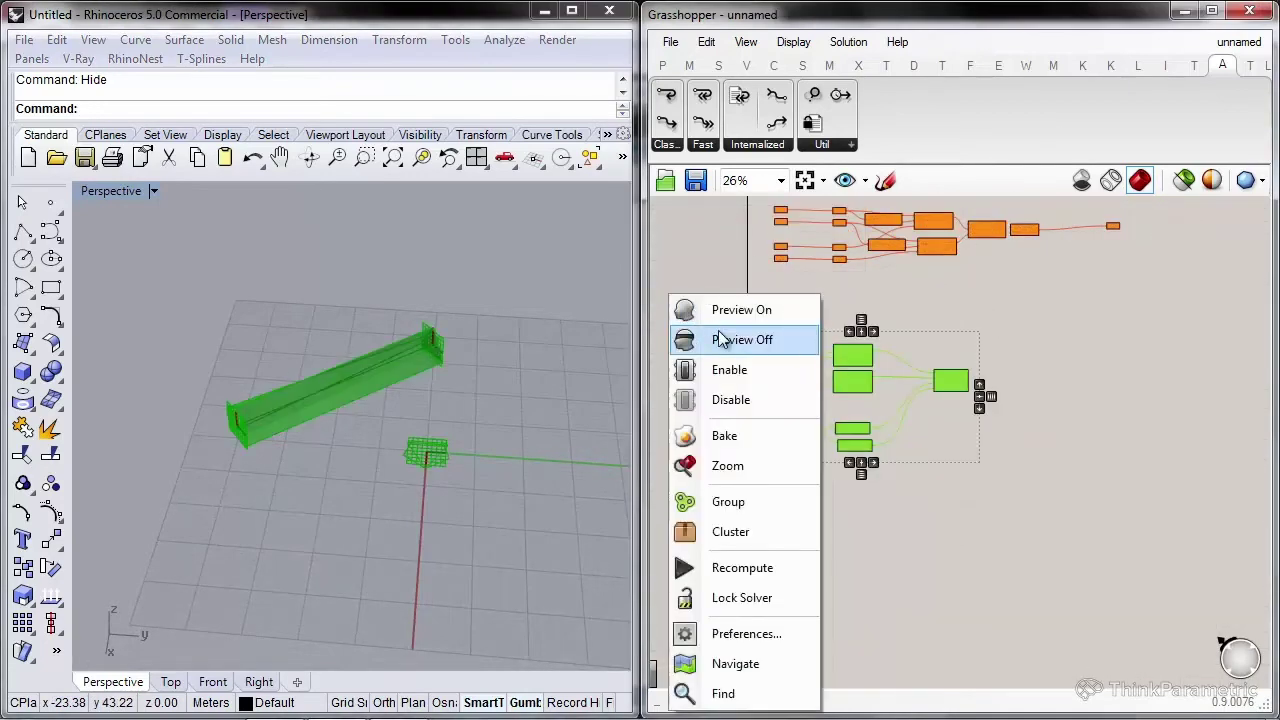
click(700, 337)
right_drag(813, 461, 833, 431)
scroll(833, 431, up, 3)
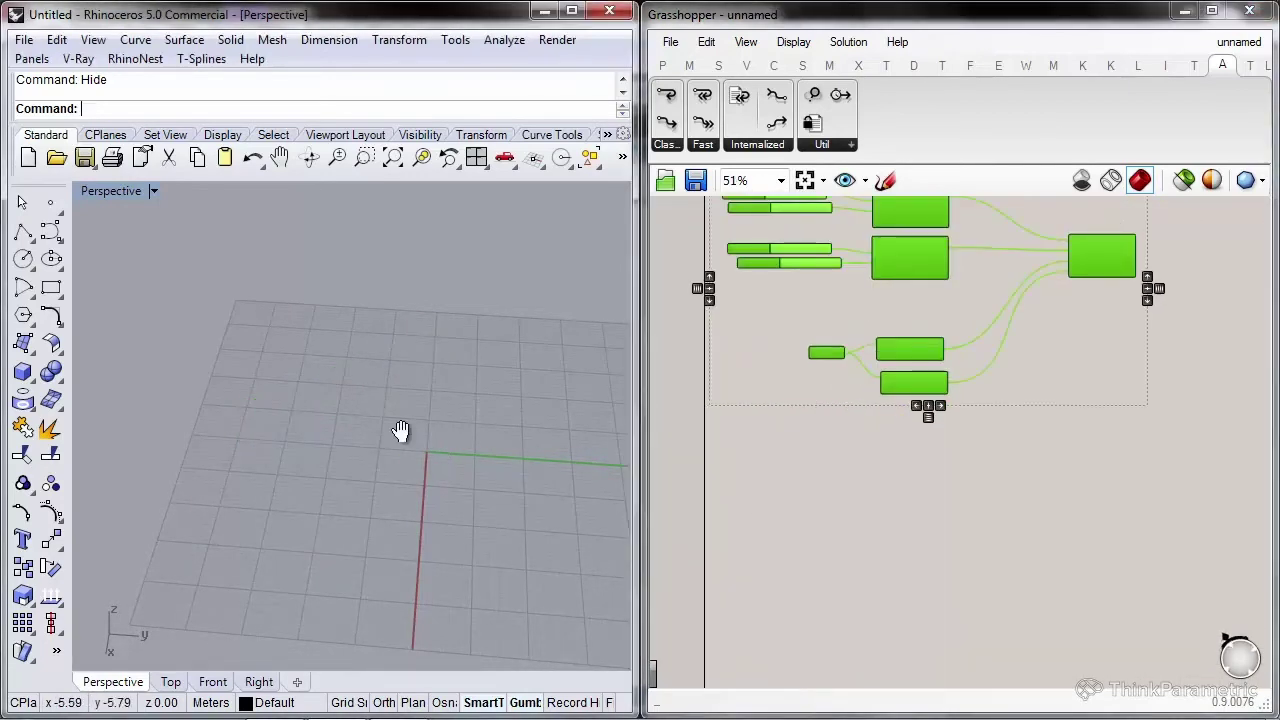
Draw an open nine-point polyline winding around the origin, partly beyond the grid, in the perspective view
scroll(310, 397, down, 3)
text(Poly)
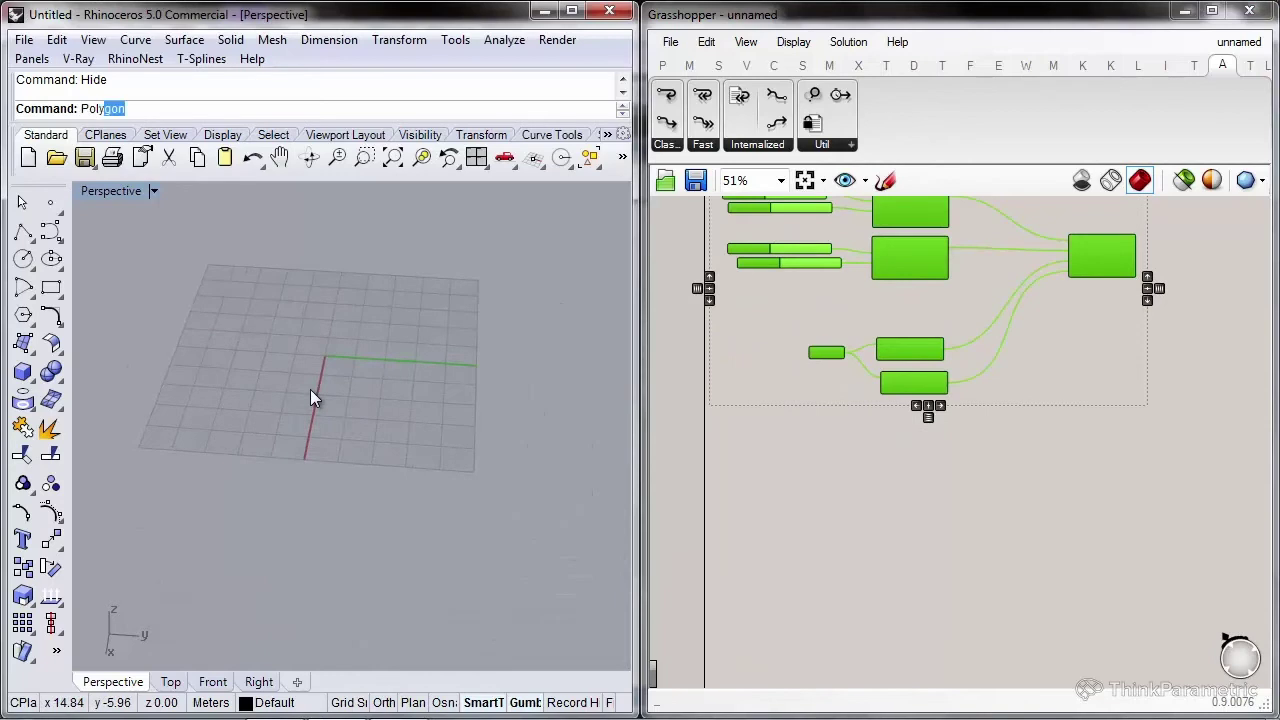
text(l)
key(Return)
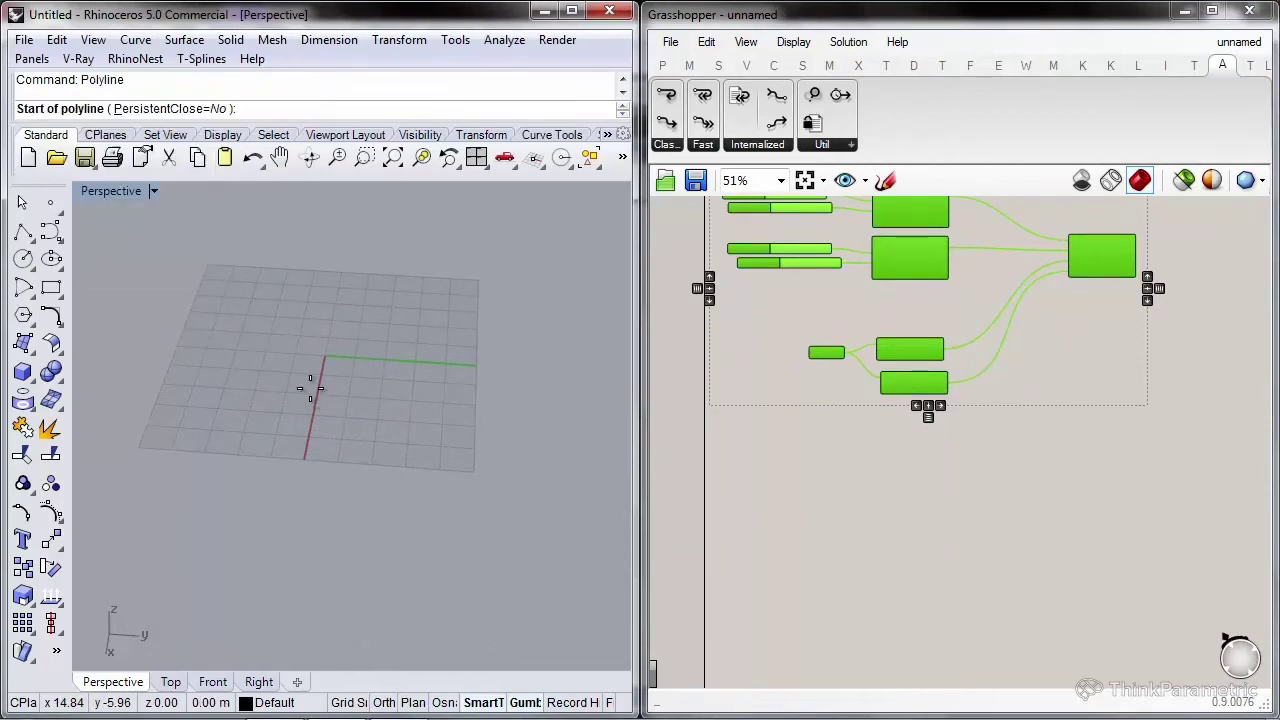
click(239, 407)
click(238, 299)
click(375, 343)
click(471, 267)
click(529, 263)
click(560, 346)
click(540, 467)
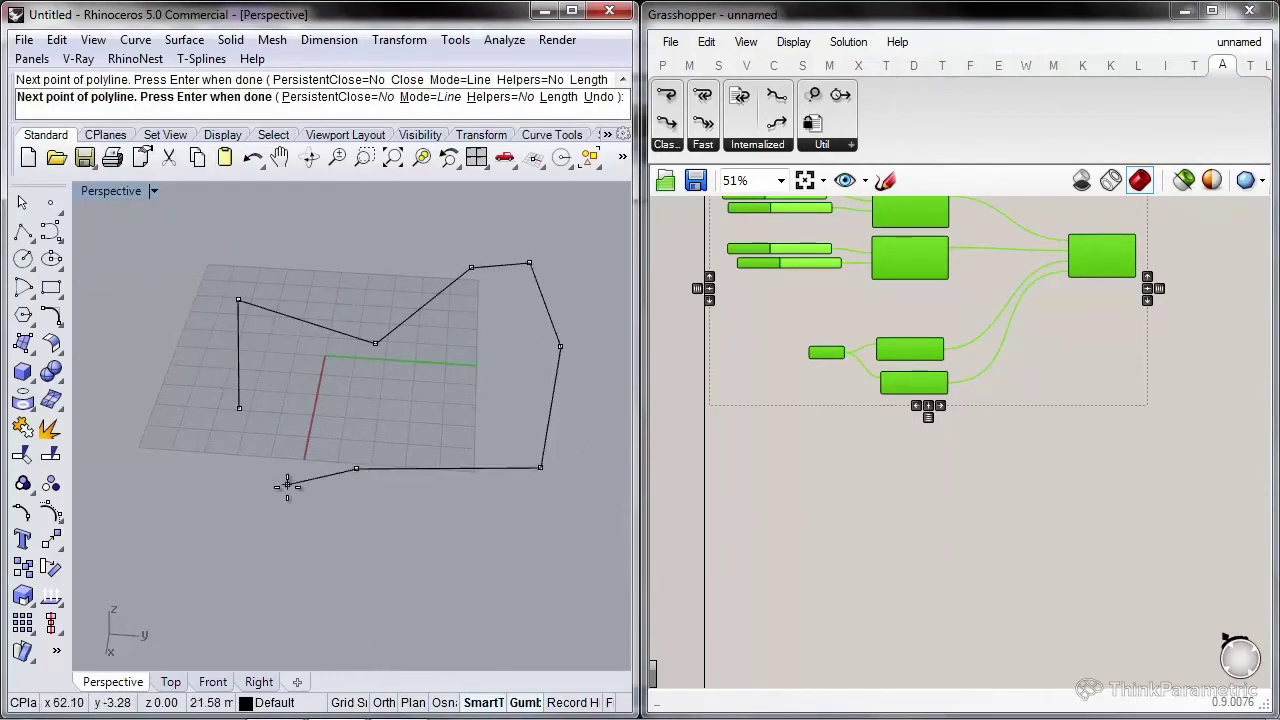
click(356, 467)
click(295, 552)
key(Return)
Turn on the control points of the new polyline
click(375, 469)
text(Points)
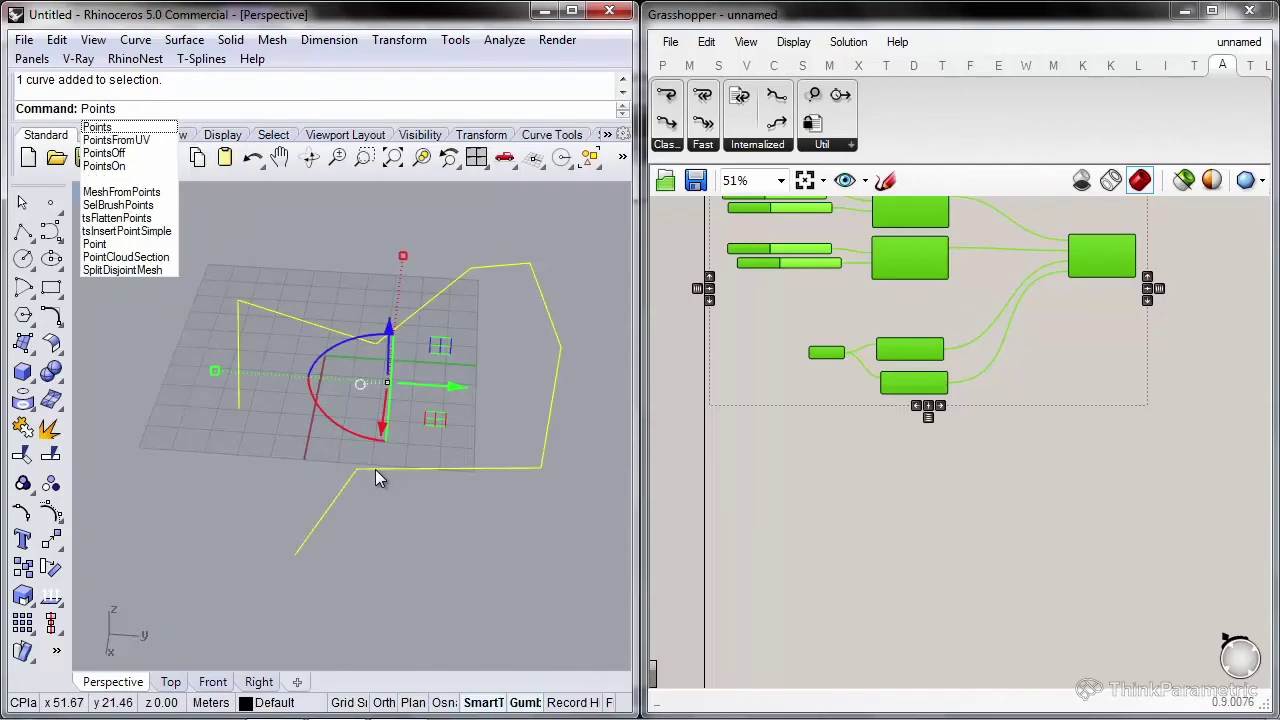
key(Down)
key(Down)
key(Down)
key(Down)
key(Return)
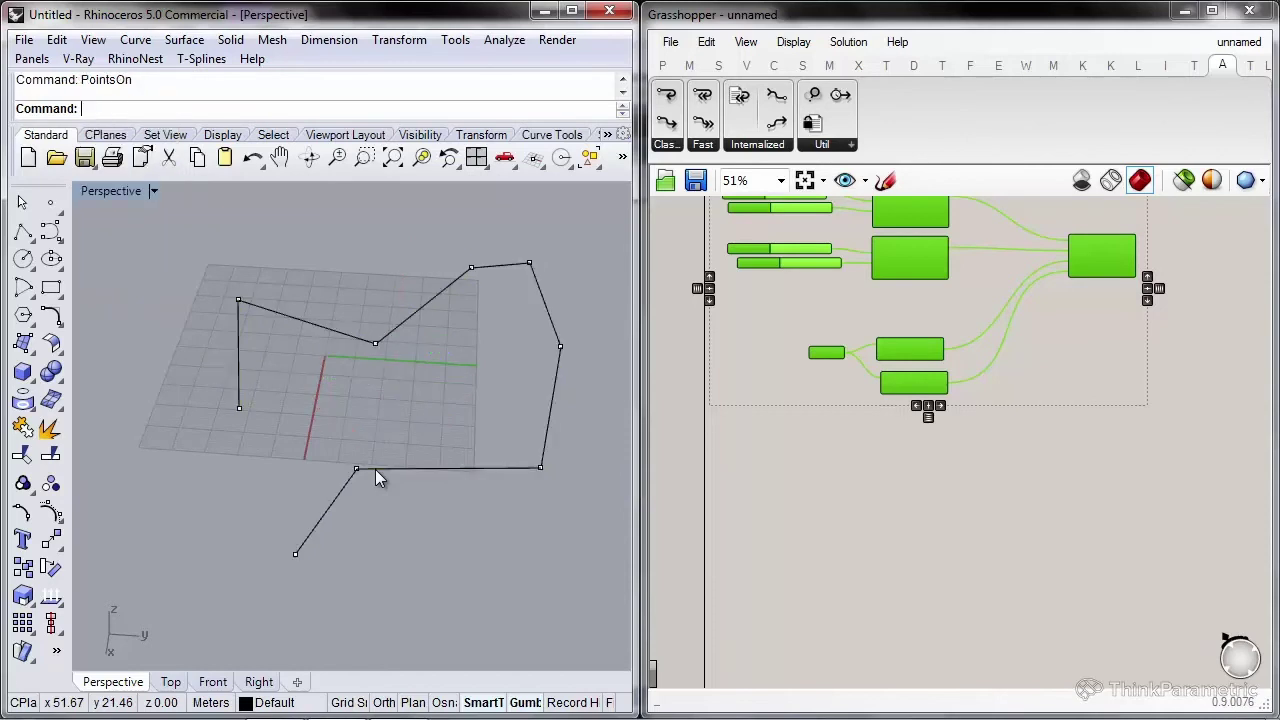
Move several of the polyline's control points vertically, some up and some down, and switch its control points off
drag(223, 305, 219, 308)
right_drag(220, 306, 221, 269)
drag(232, 257, 231, 230)
click(464, 284)
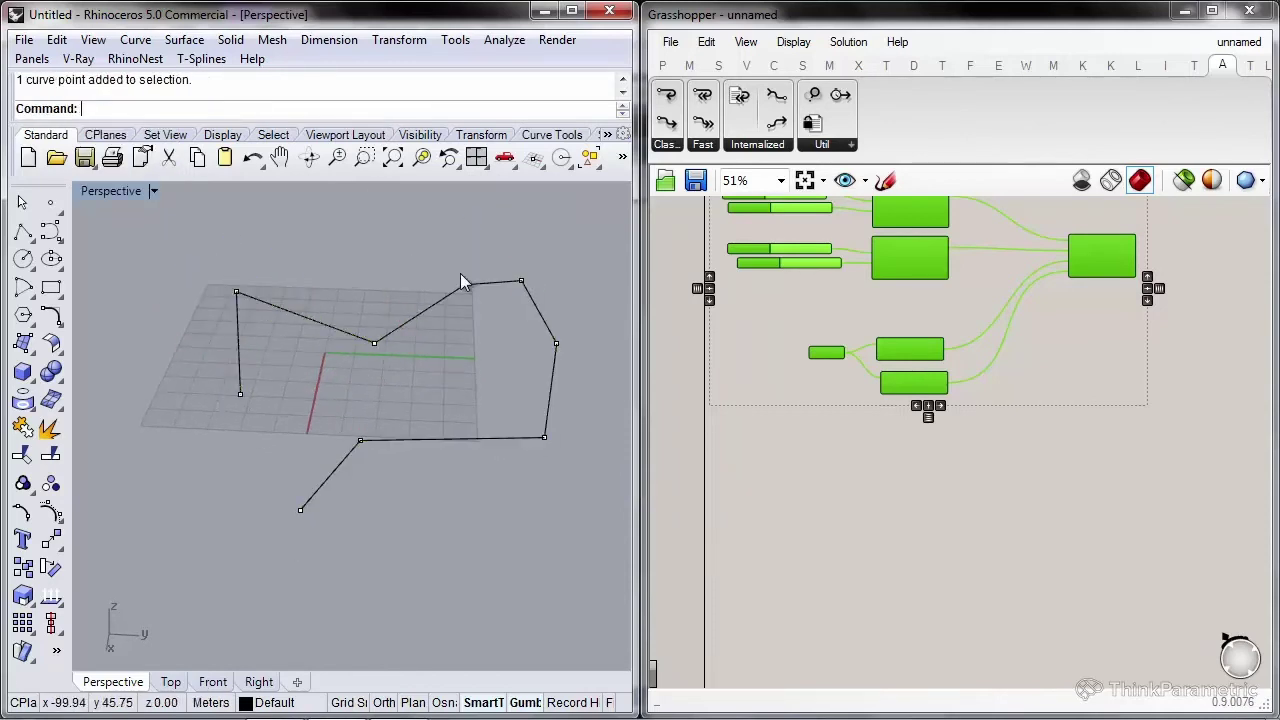
drag(462, 288, 462, 321)
click(600, 330)
click(556, 344)
drag(566, 300, 566, 283)
key(Escape)
click(360, 440)
drag(394, 401, 392, 453)
right_drag(392, 453, 417, 371)
key(Escape)
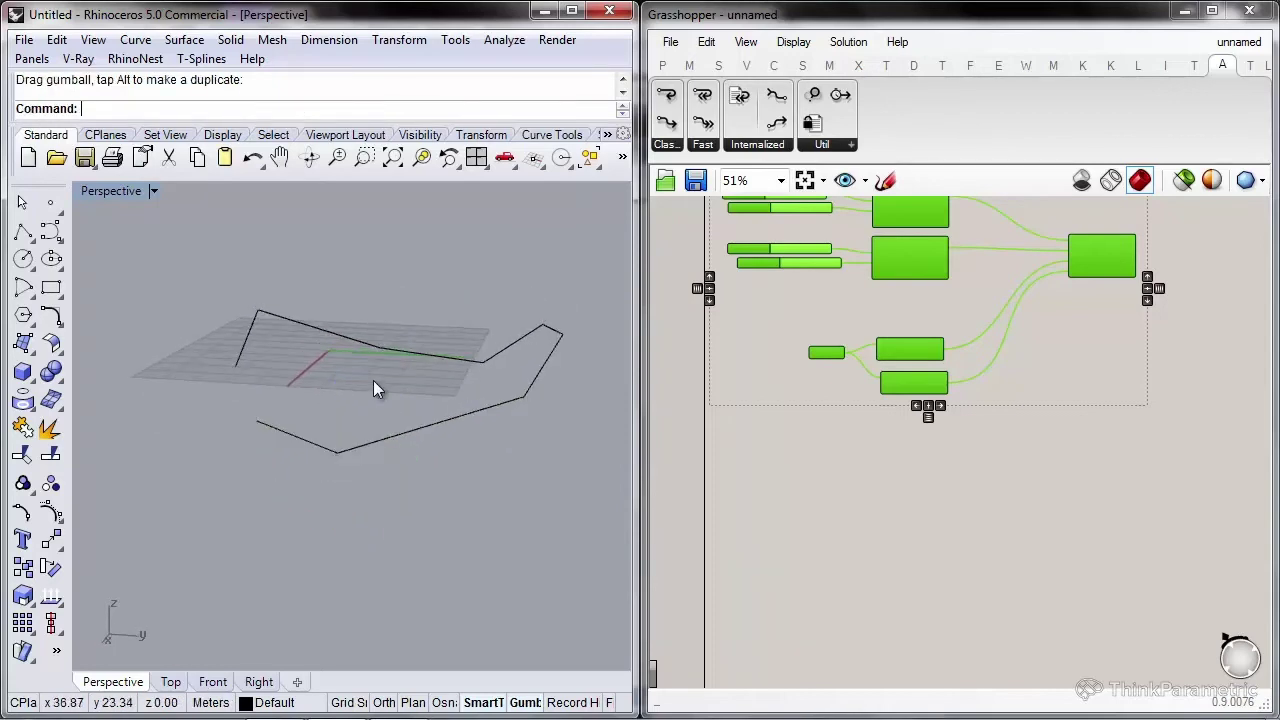
Add a Curve parameter below the existing definition and reference the new polyline in it
scroll(883, 380, down, 2)
double_click(831, 436)
text(crv)
key(Return)
scroll(866, 446, up, 3)
scroll(866, 446, up, 1)
right_click(856, 477)
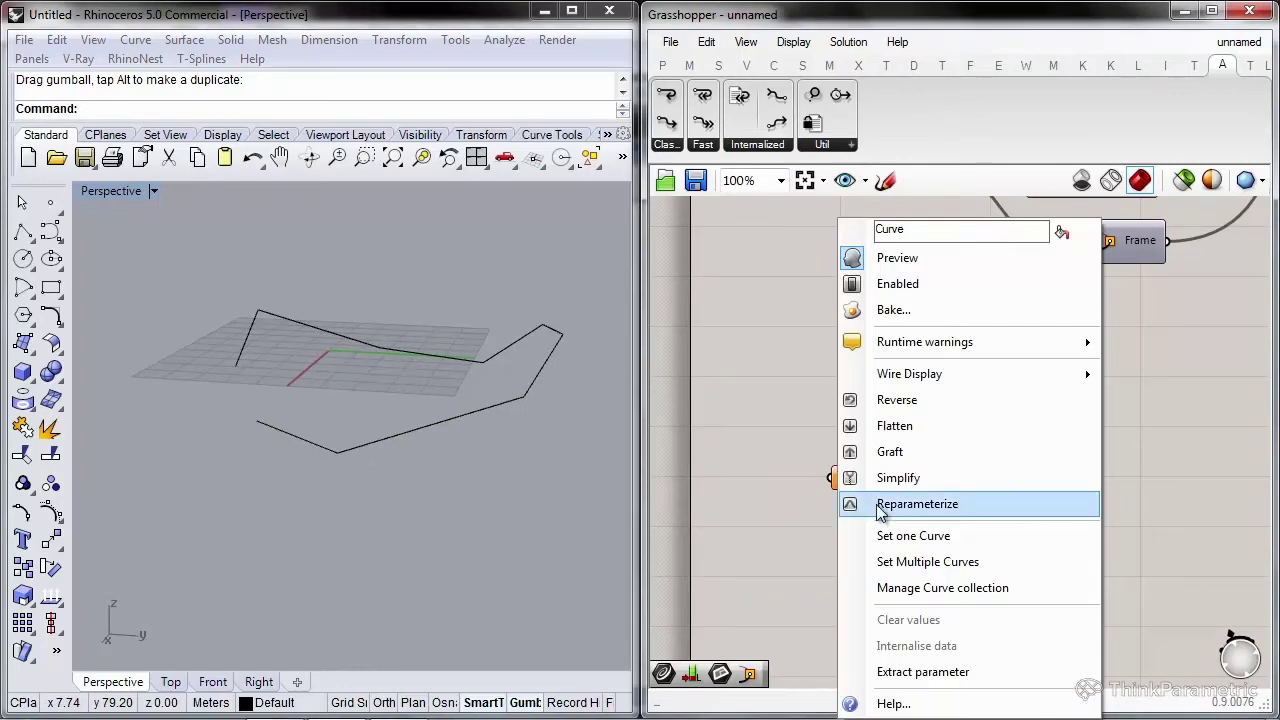
click(909, 531)
click(497, 405)
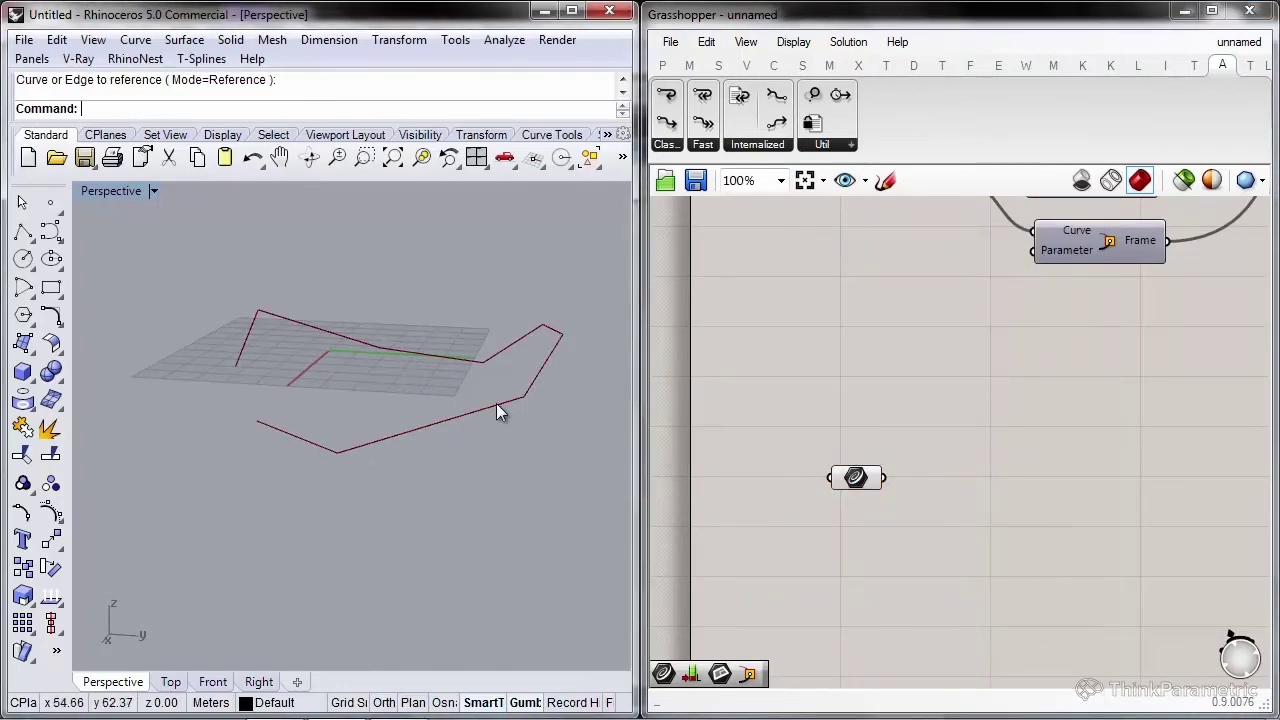
Duplicate the two Polygon components with their number sliders and arrange the copies above the polyline's Curve parameter
scroll(880, 470, down, 1)
right_drag(880, 455, 913, 516)
drag(1079, 399, 891, 220)
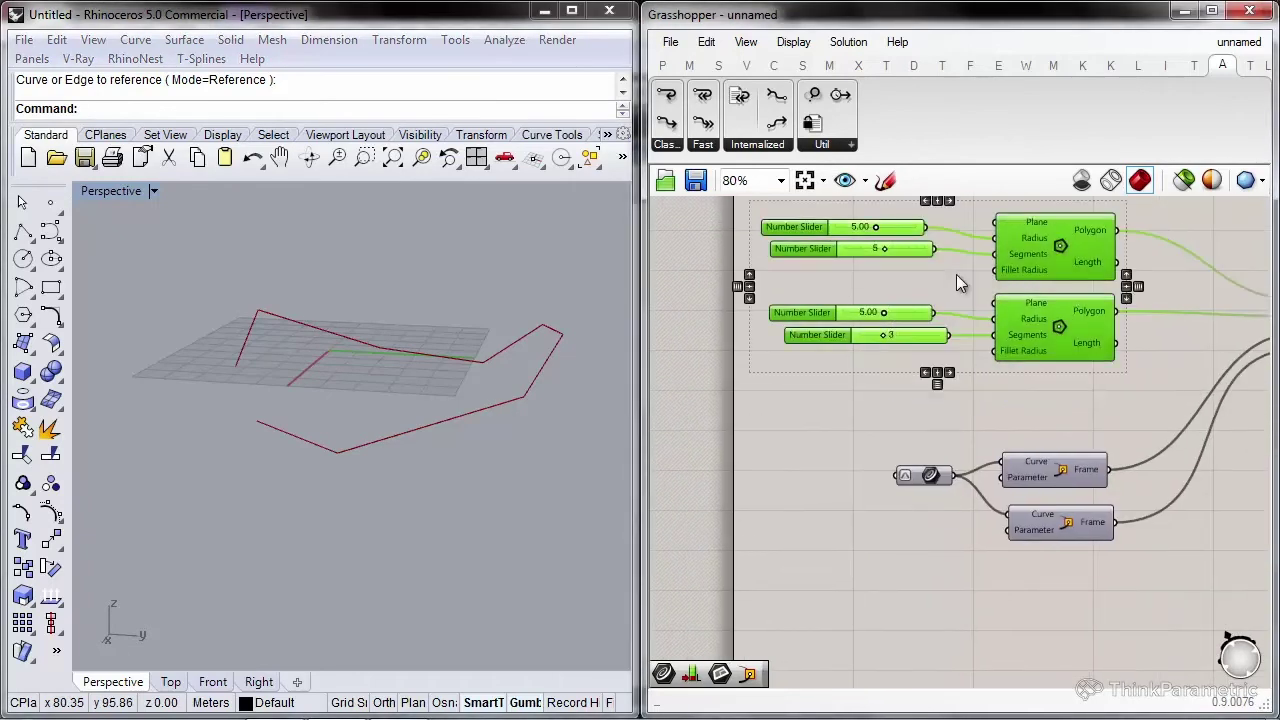
right_drag(961, 277, 925, 271)
drag(1036, 293, 975, 497)
scroll(1027, 244, down, 2)
scroll(950, 505, up, 2)
right_drag(917, 521, 905, 485)
drag(920, 366, 897, 492)
scroll(868, 310, down, 4)
scroll(883, 473, up, 4)
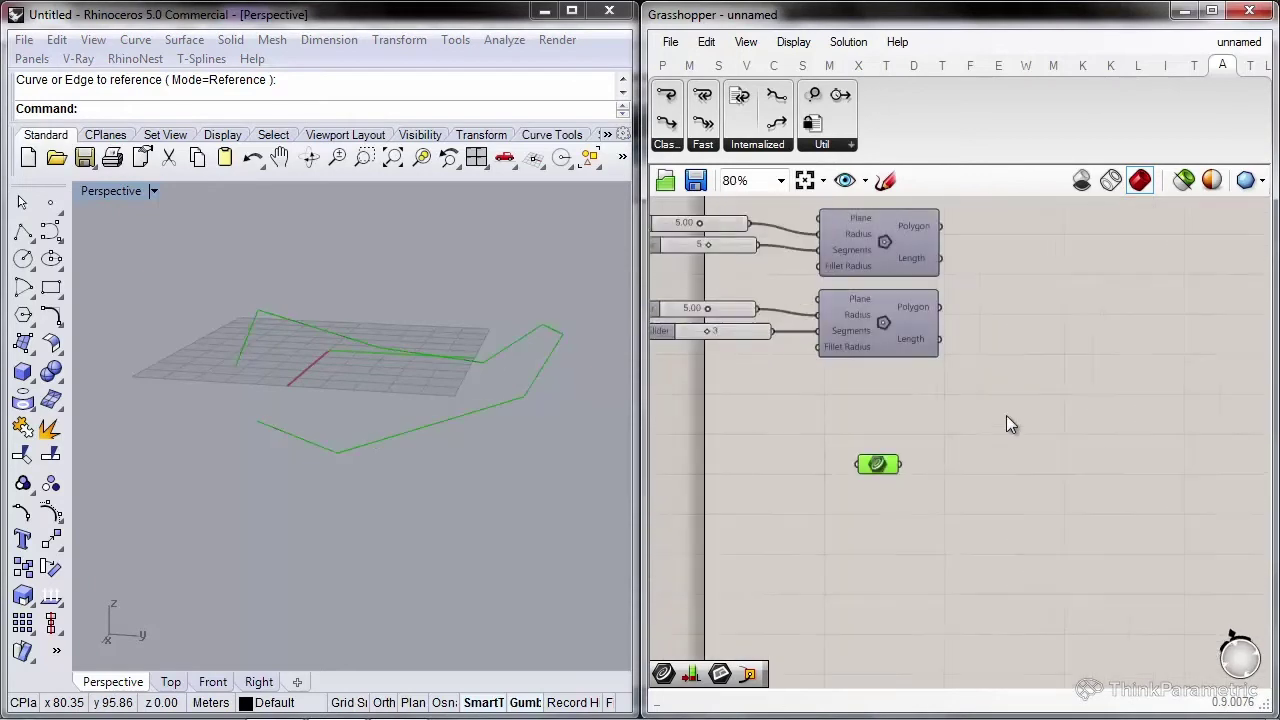
Add an Explode component, connect the polyline's Curve parameter to its Curve input, and shift both components aside
right_drag(988, 409, 901, 395)
click(901, 395)
text(Ec)
key(Escape)
double_click(899, 396)
text(explode)
key(Return)
drag(901, 403, 801, 450)
scroll(889, 452, up, 2)
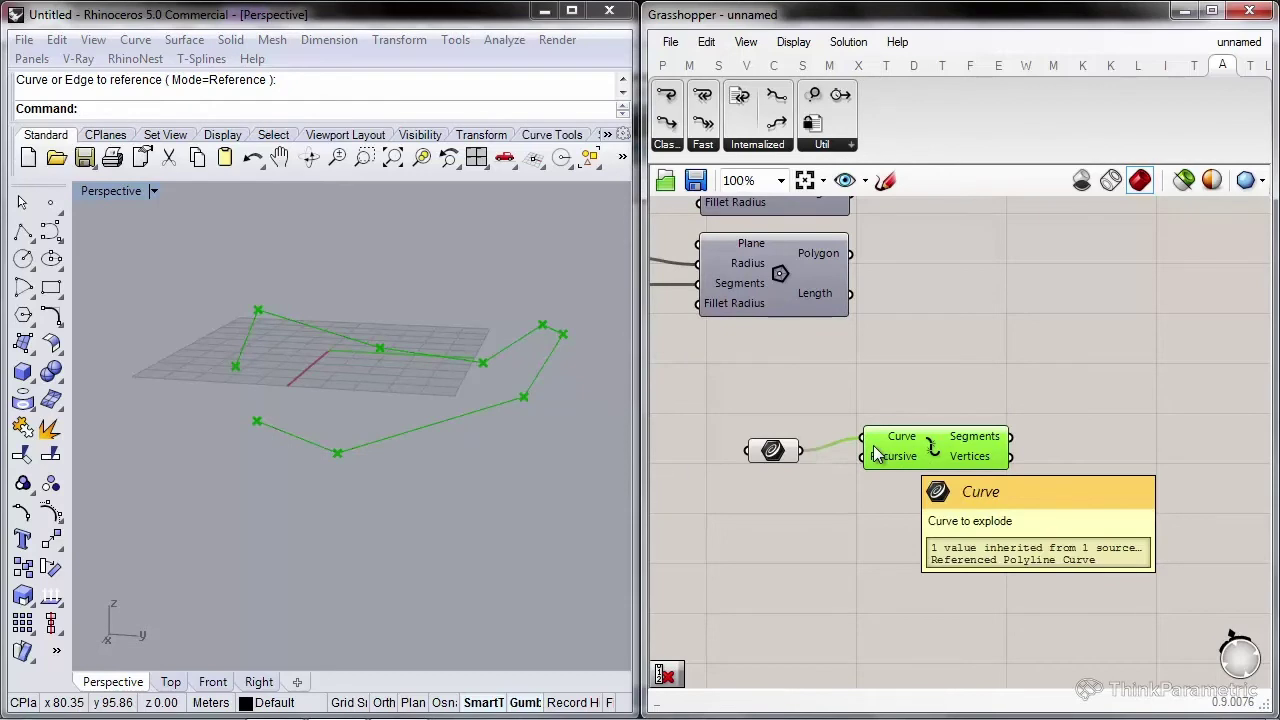
drag(996, 530, 756, 443)
drag(905, 459, 820, 498)
Add a List Length component and connect the exploded polyline's Vertices output to its List input
double_click(945, 394)
key(Escape)
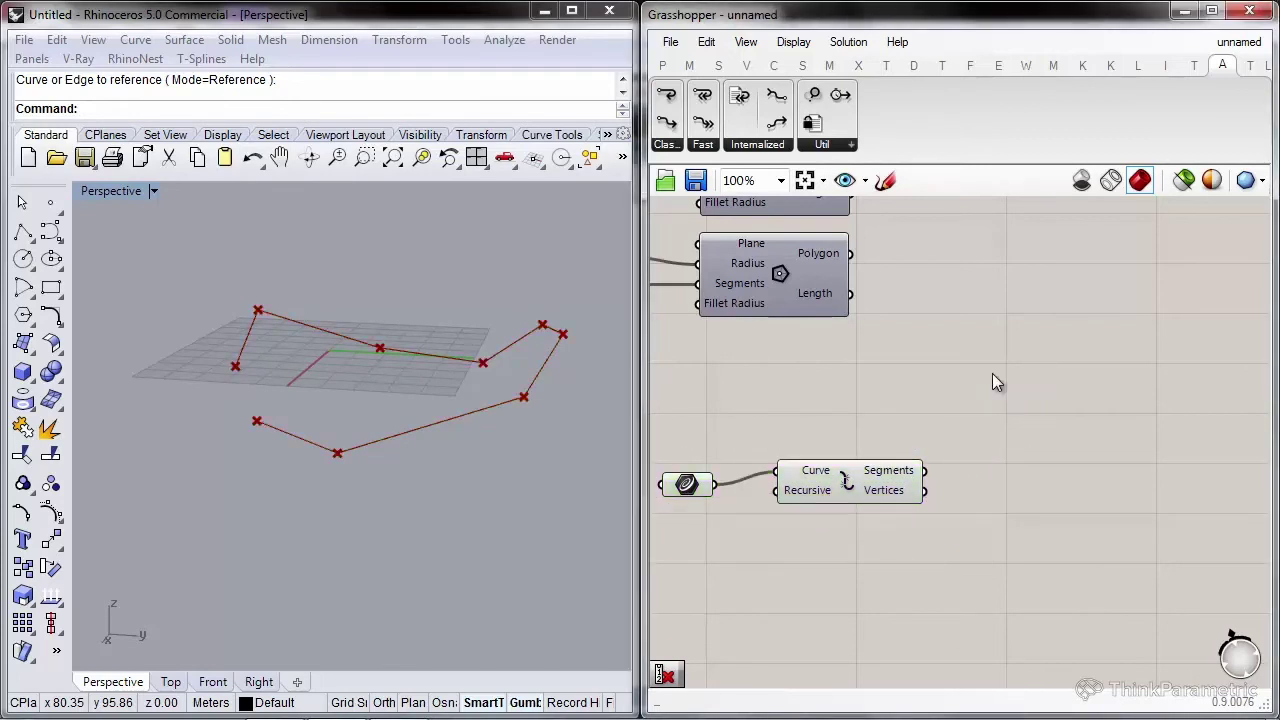
double_click(995, 381)
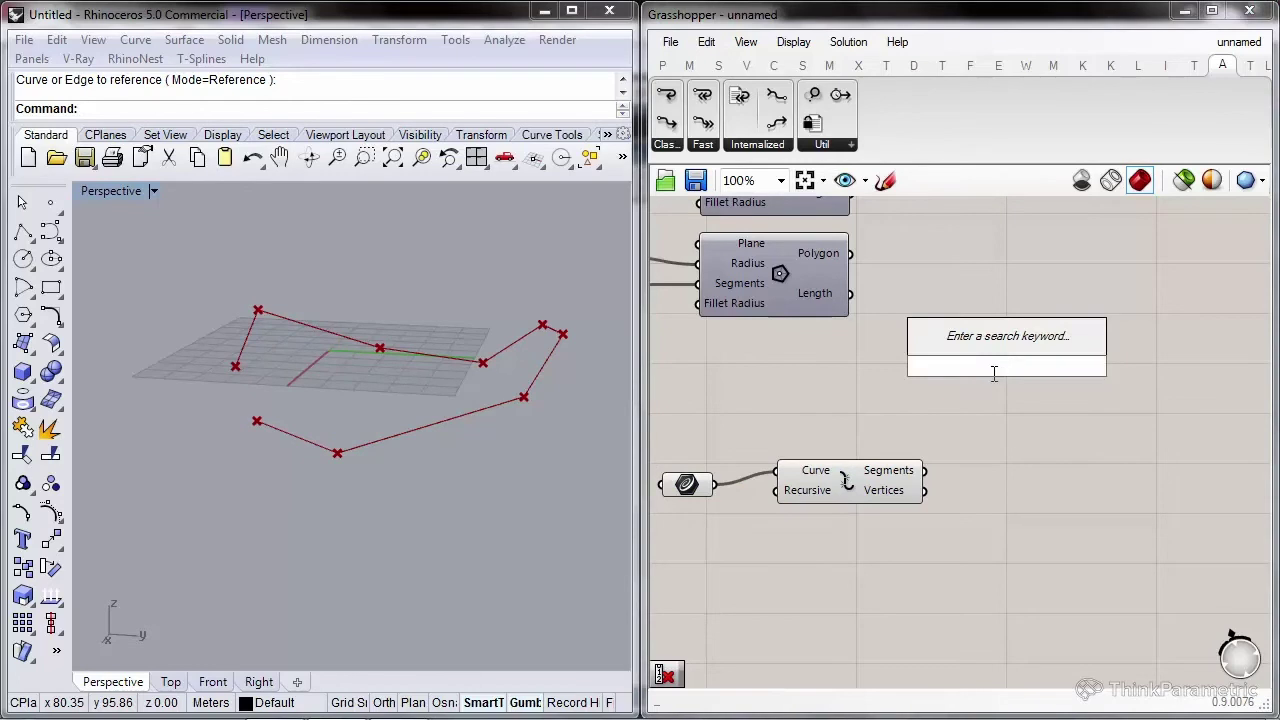
text(list l)
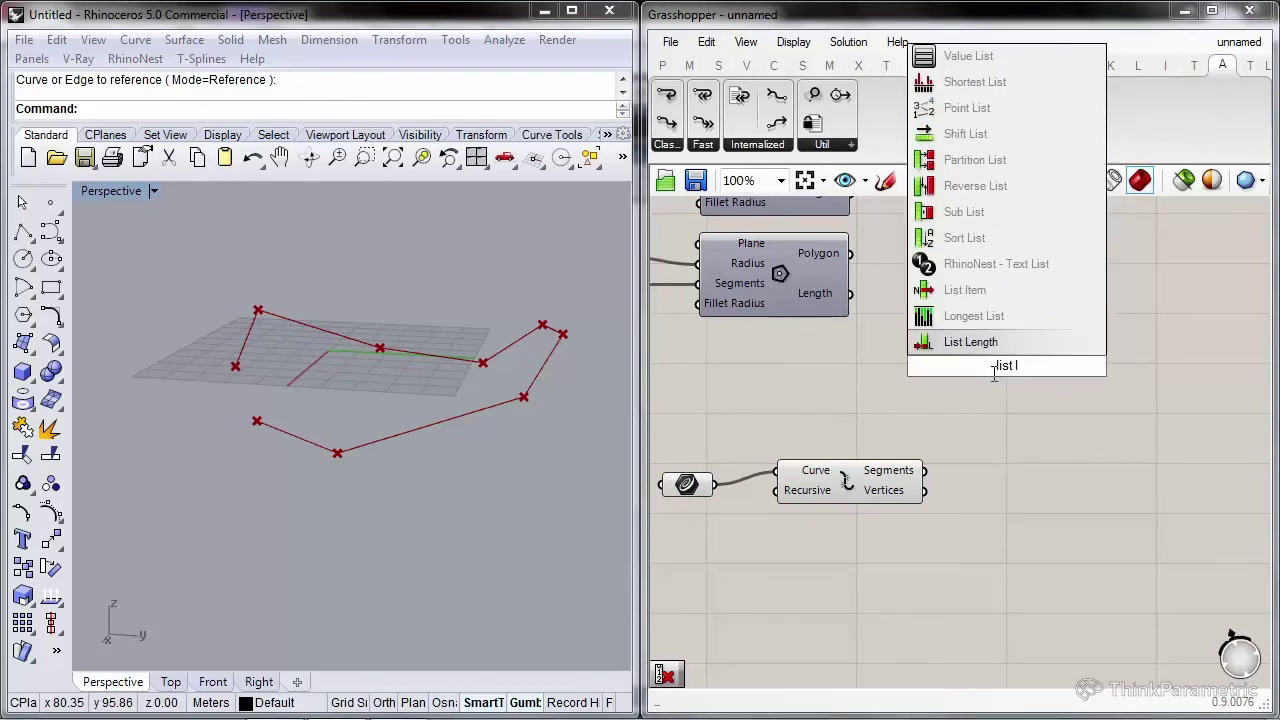
key(Return)
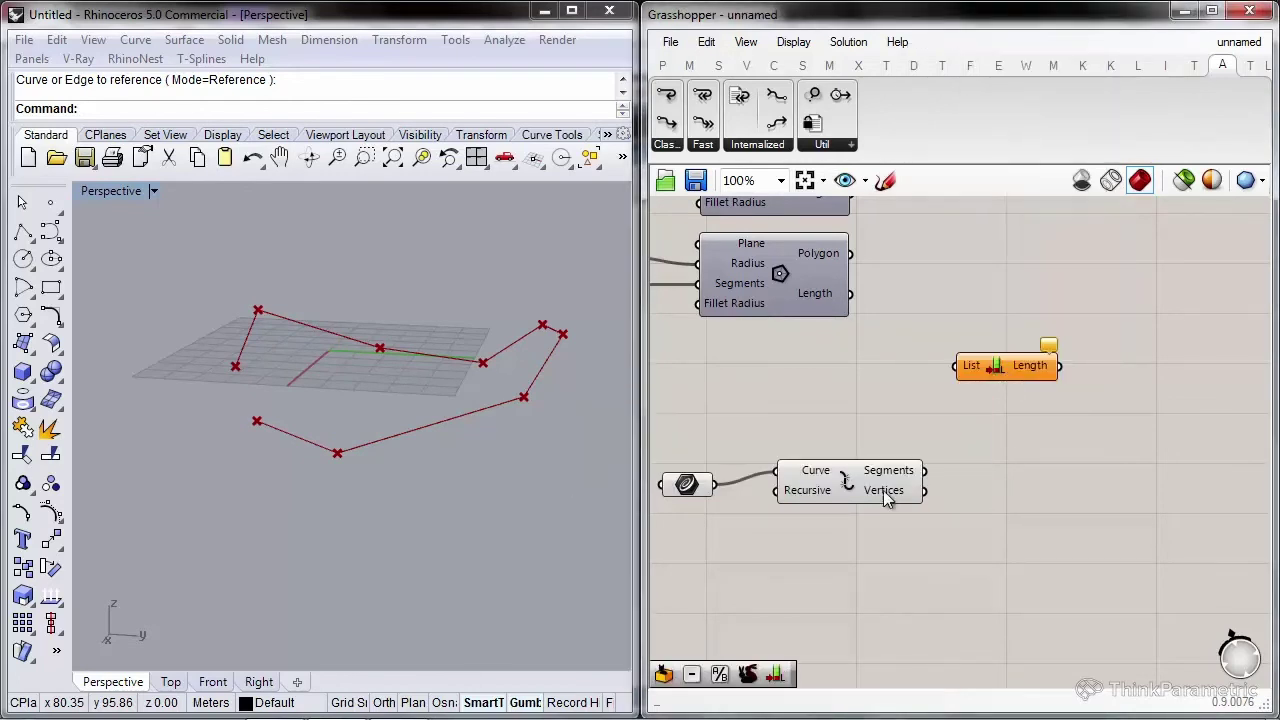
drag(925, 491, 956, 345)
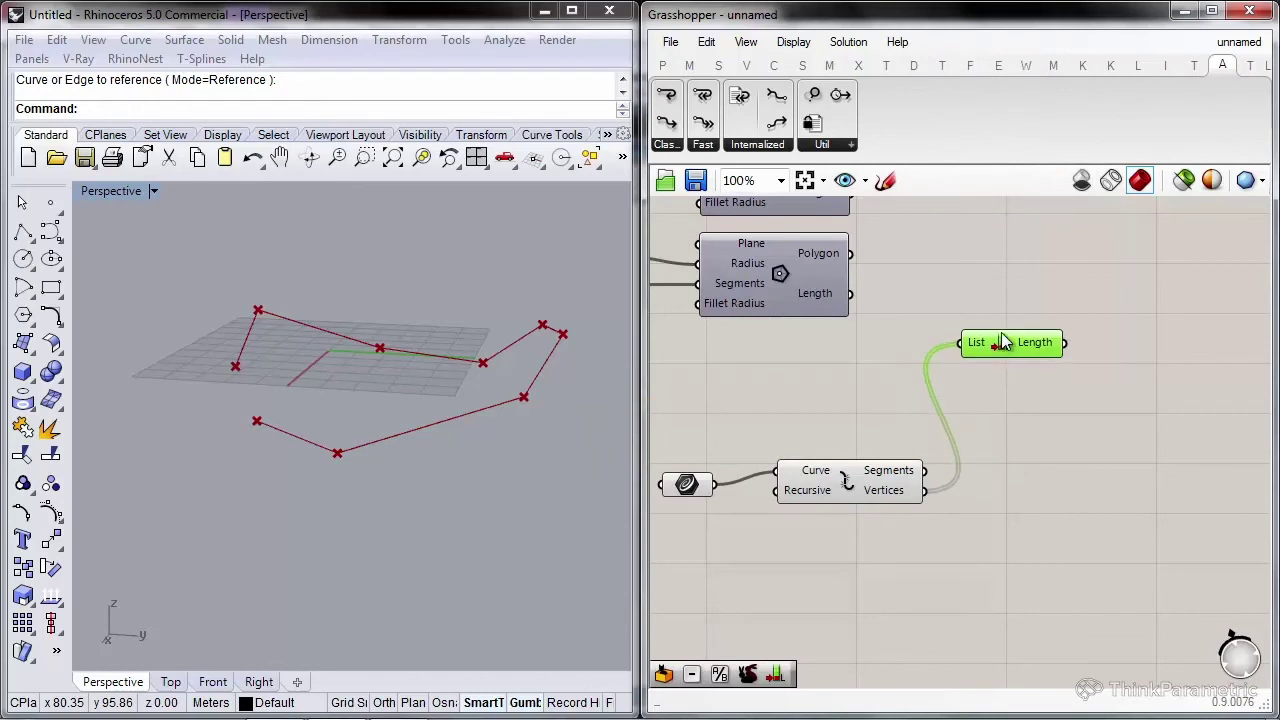
Add a Range component and place it beyond the List Length component, leaving space between them
right_drag(1045, 278, 940, 345)
double_click(940, 337)
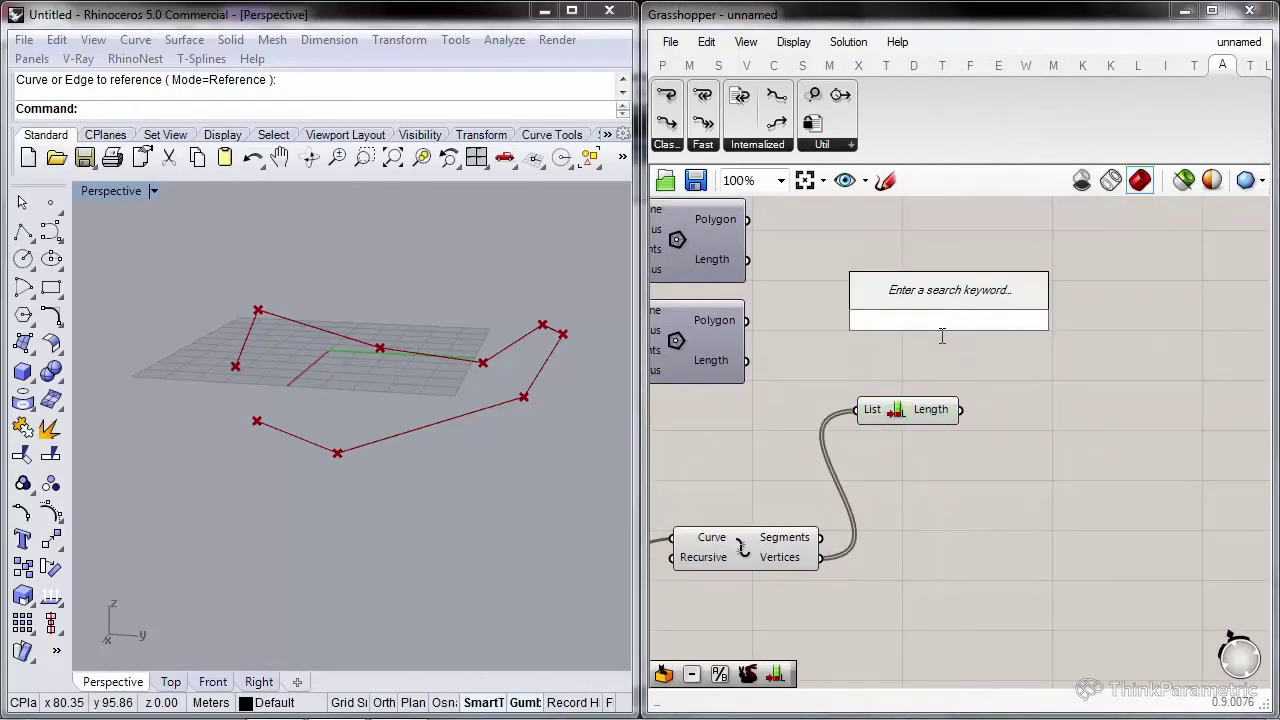
text(range)
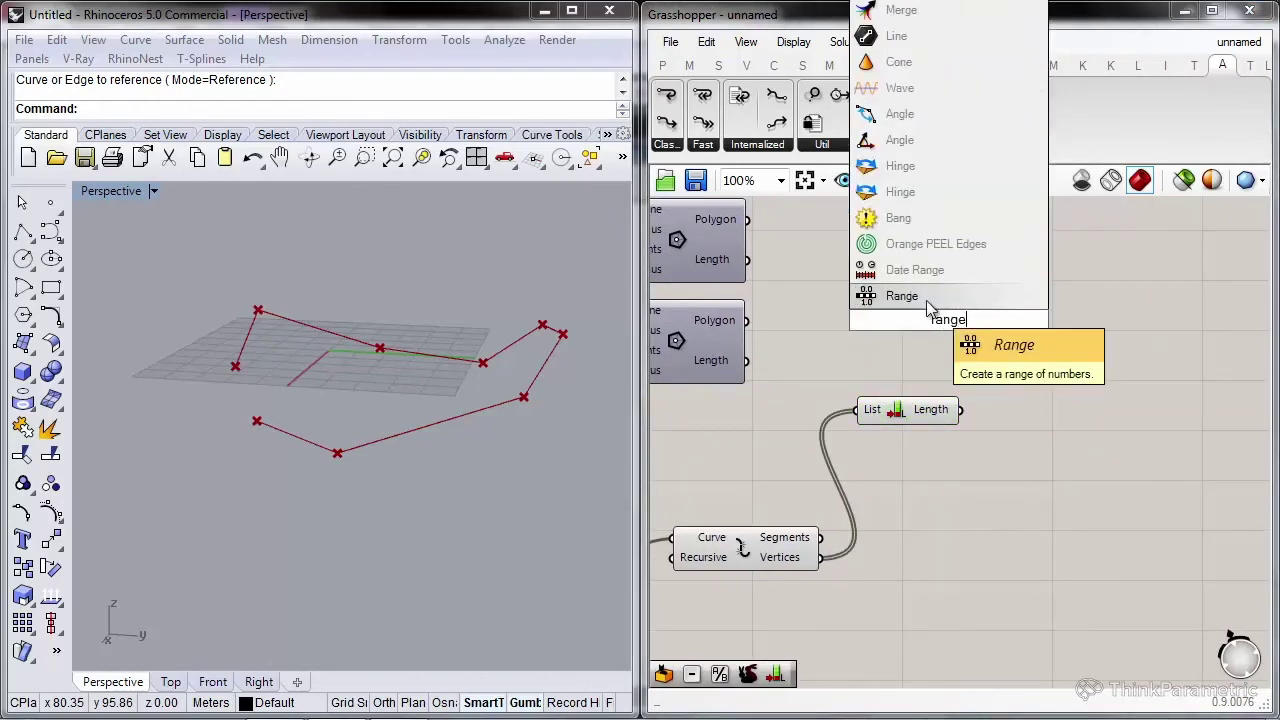
key(Return)
drag(950, 318, 1138, 362)
Add a Subtraction component, feed the list length into its A input and connect its Result to the Range's Steps input
double_click(1014, 338)
text(subtraction)
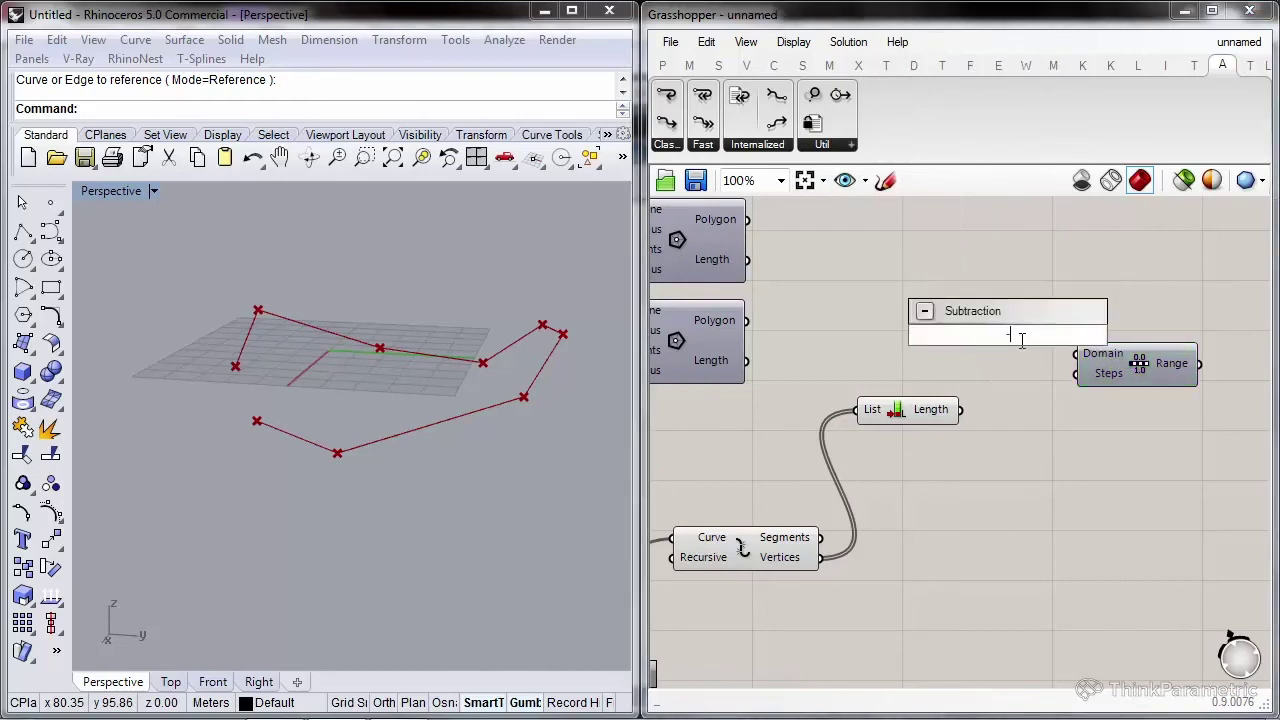
key(Return)
drag(1020, 340, 961, 409)
drag(1138, 365, 1188, 386)
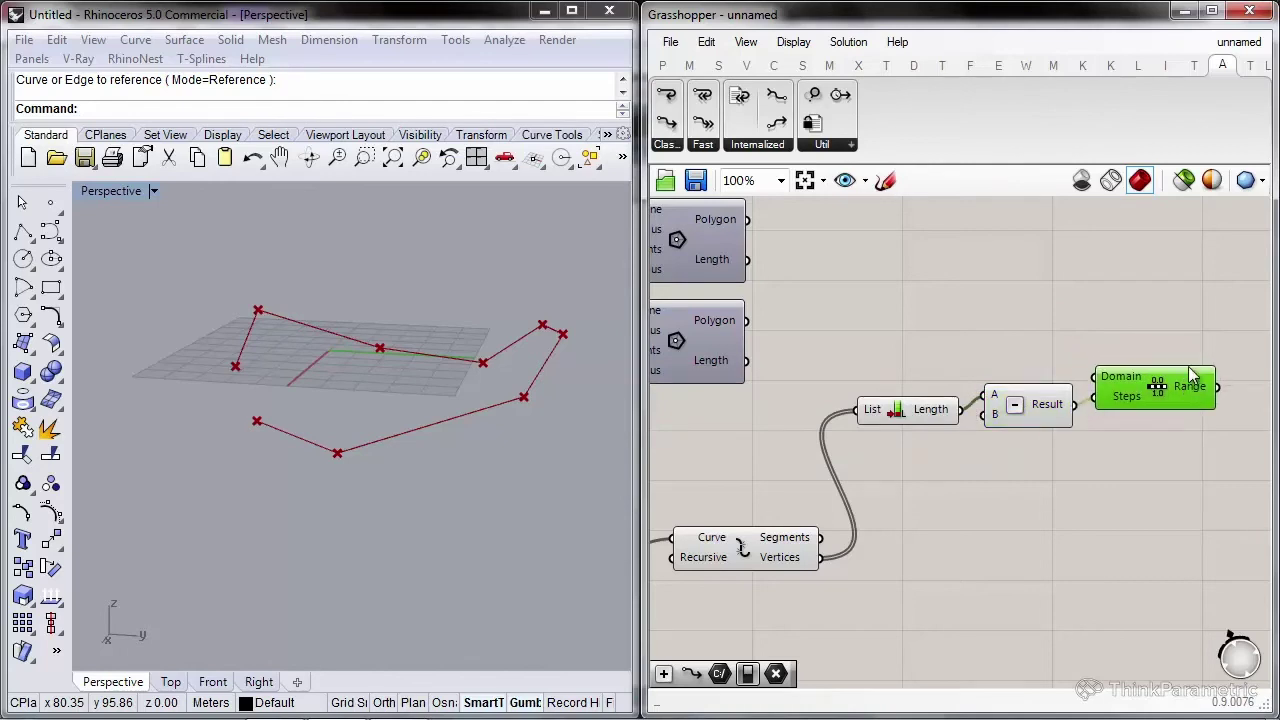
Add a Tween component for curves and connect the two duplicated polygons to its Curve A and Curve B inputs
text(STstw)
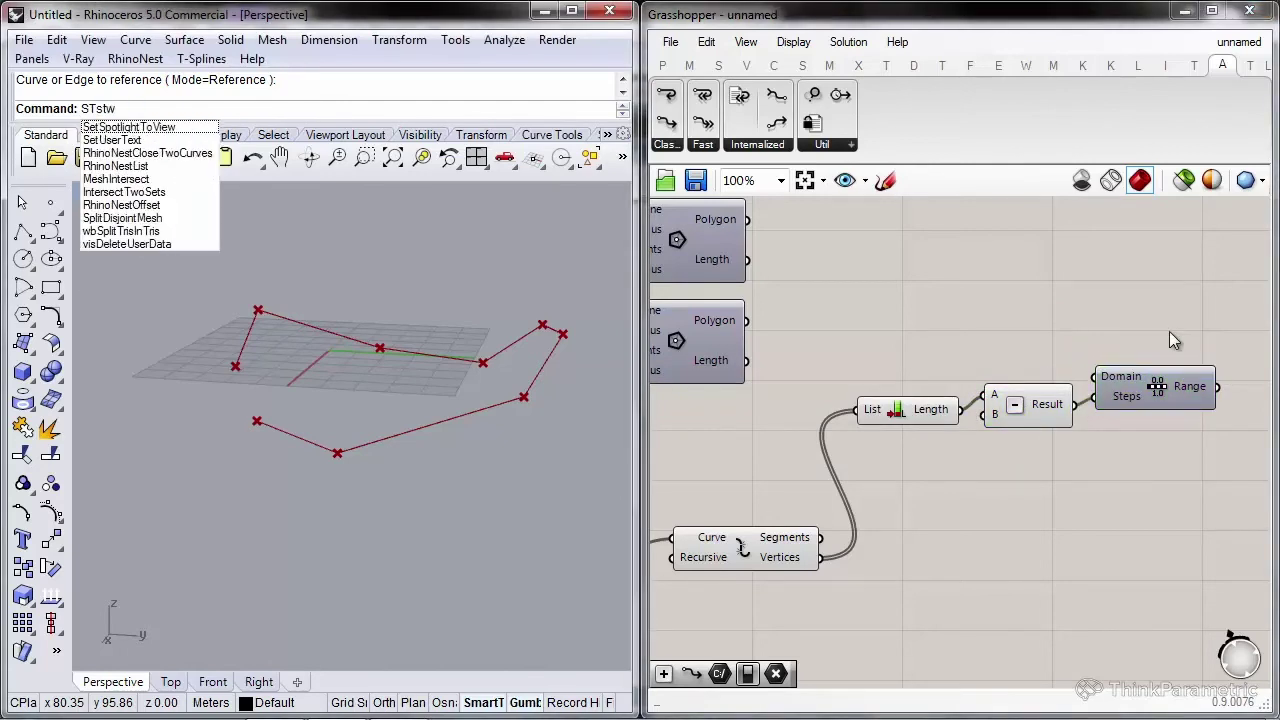
double_click(1169, 331)
text(twe)
key(Return)
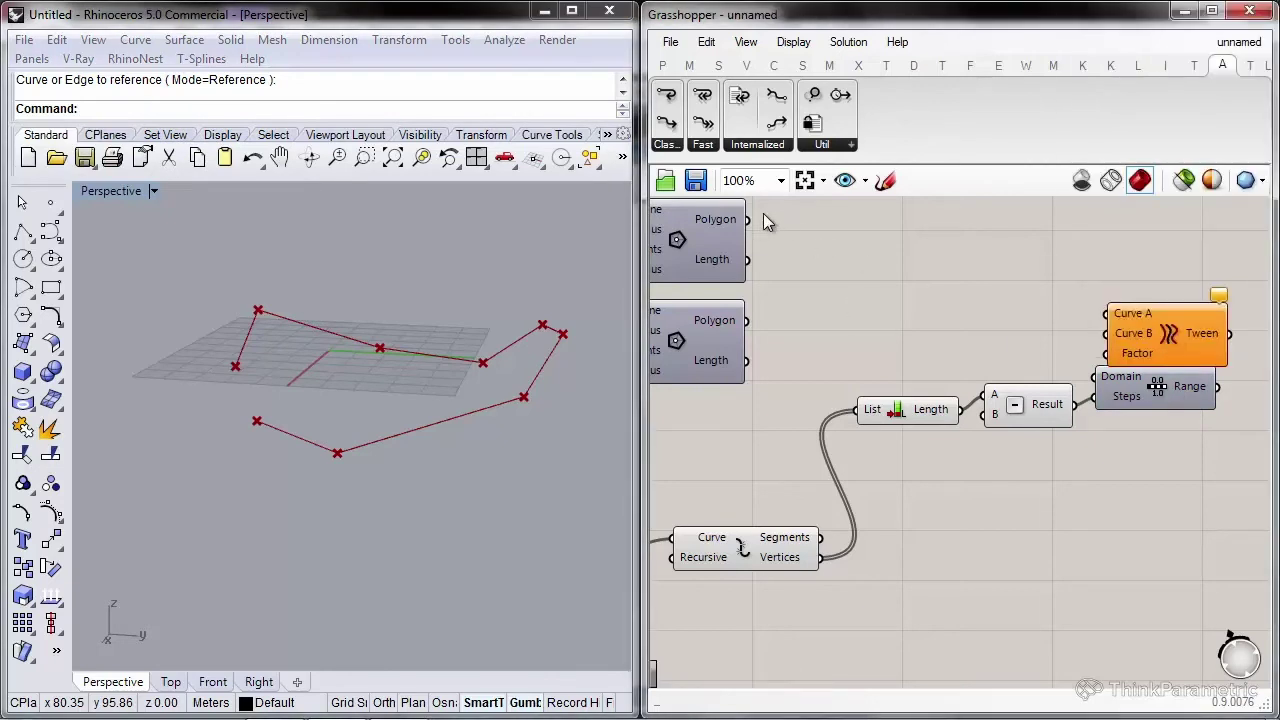
drag(750, 220, 1028, 330)
drag(1106, 313, 757, 213)
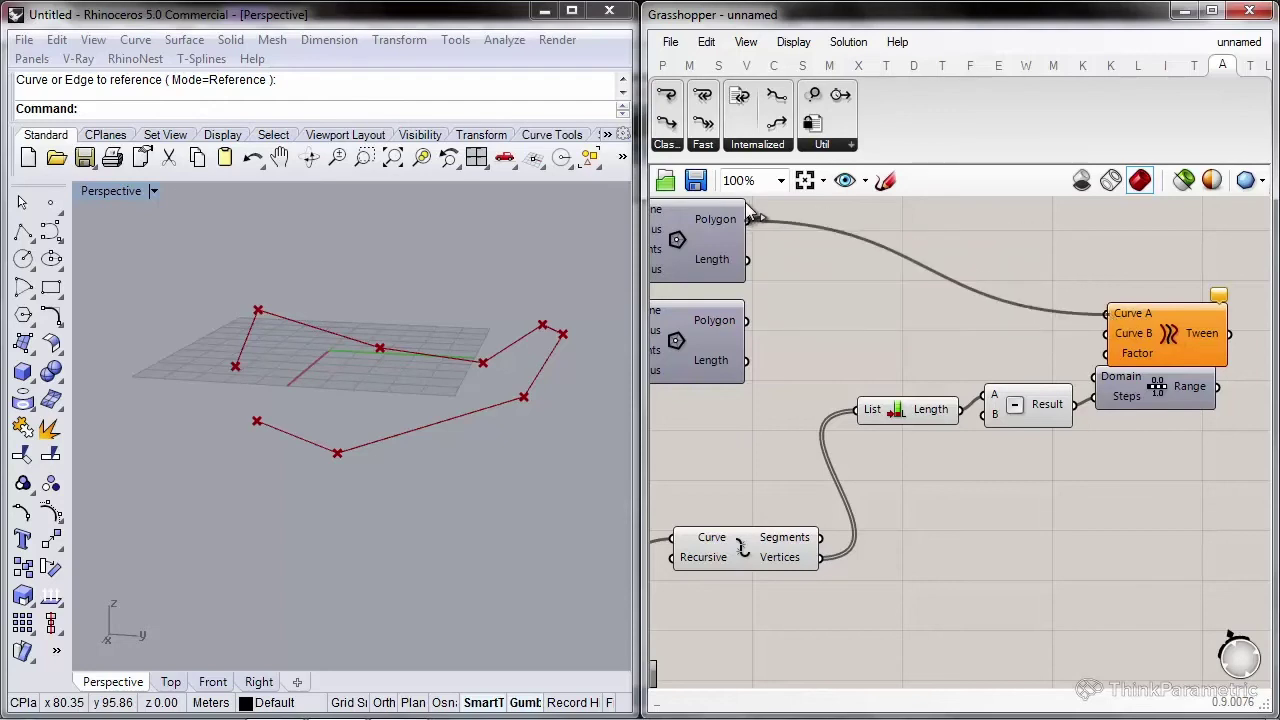
drag(750, 320, 1101, 331)
Connect the Range output to the Tween's Factor input and examine the tweened polygons up close at the origin
right_drag(1228, 354, 1015, 337)
drag(972, 333, 1114, 349)
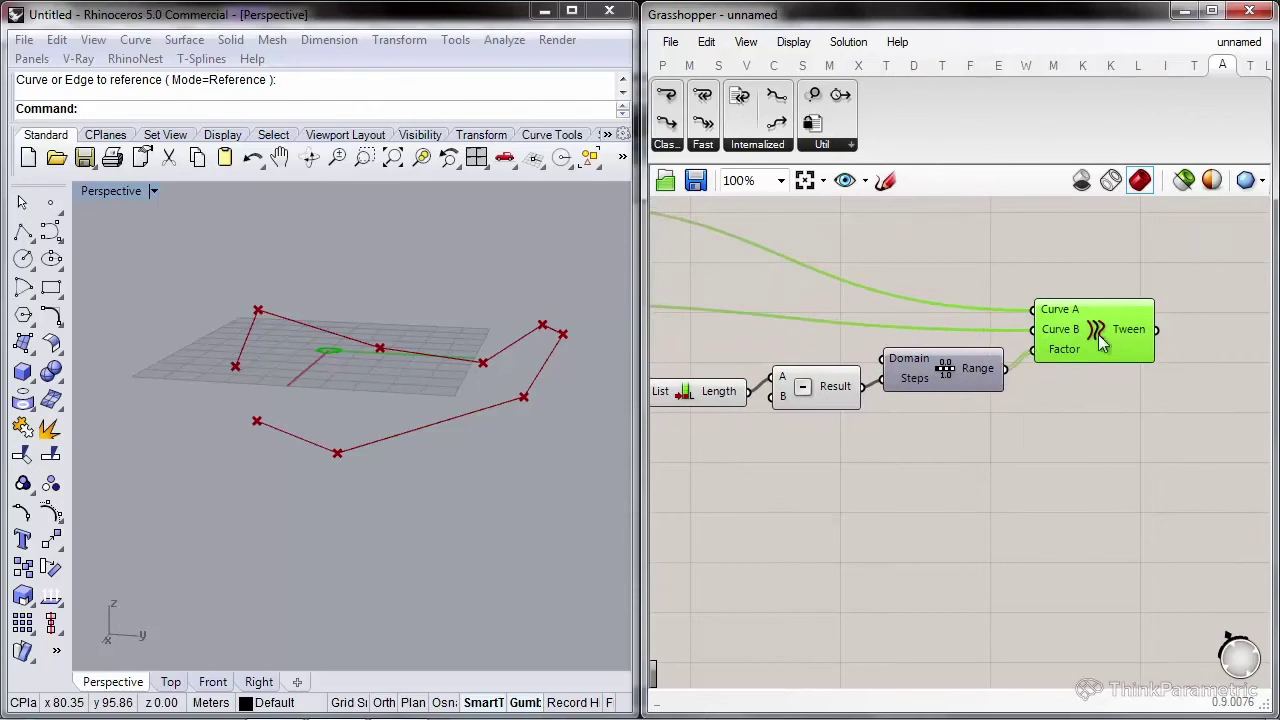
drag(1003, 364, 1005, 367)
drag(1114, 325, 1112, 344)
right_drag(378, 358, 402, 440)
scroll(296, 388, up, 6)
scroll(354, 308, up, 7)
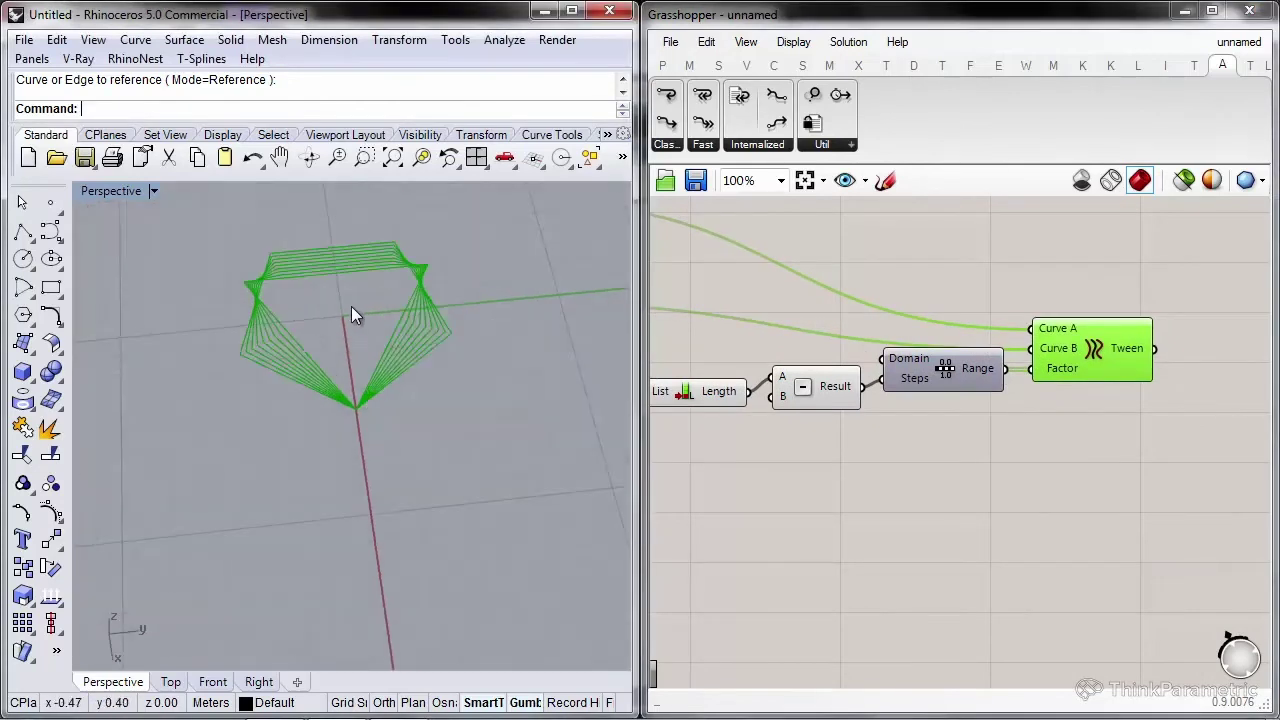
Reparameterize the Segments output of the Explode component that splits the polyline
scroll(305, 330, down, 3)
right_drag(1080, 457, 1048, 440)
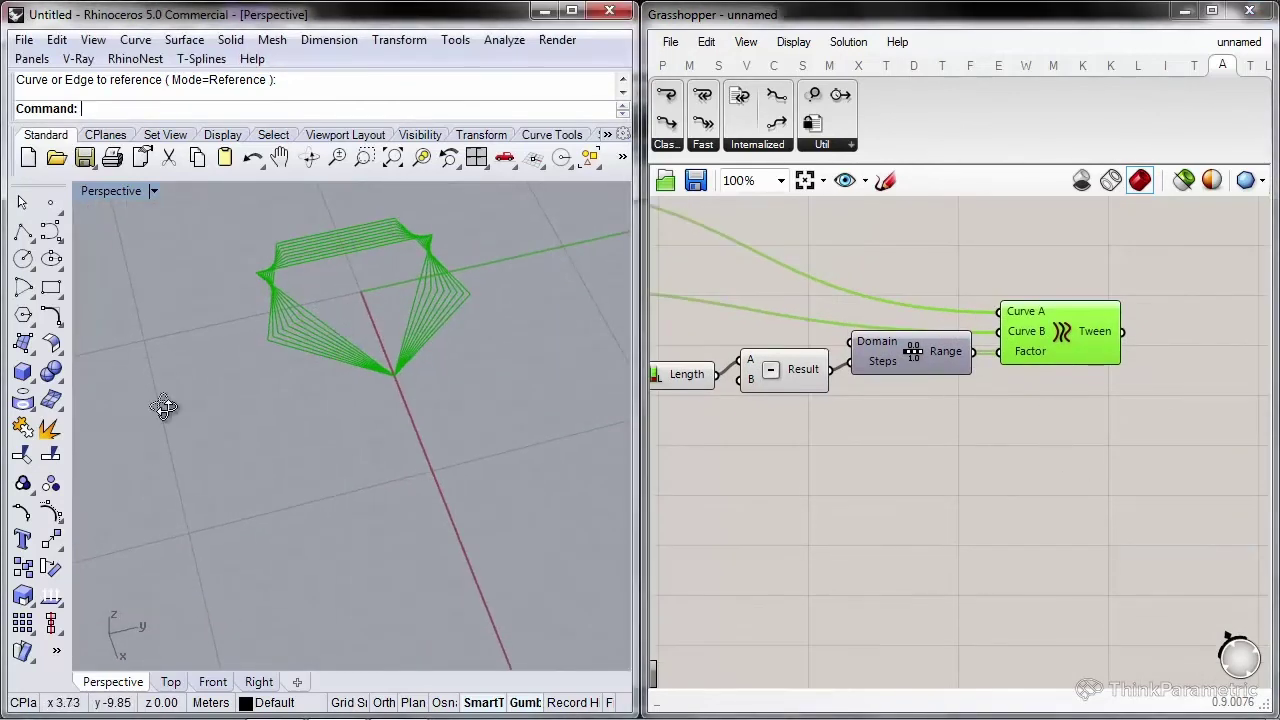
scroll(260, 350, down, 5)
scroll(930, 409, down, 4)
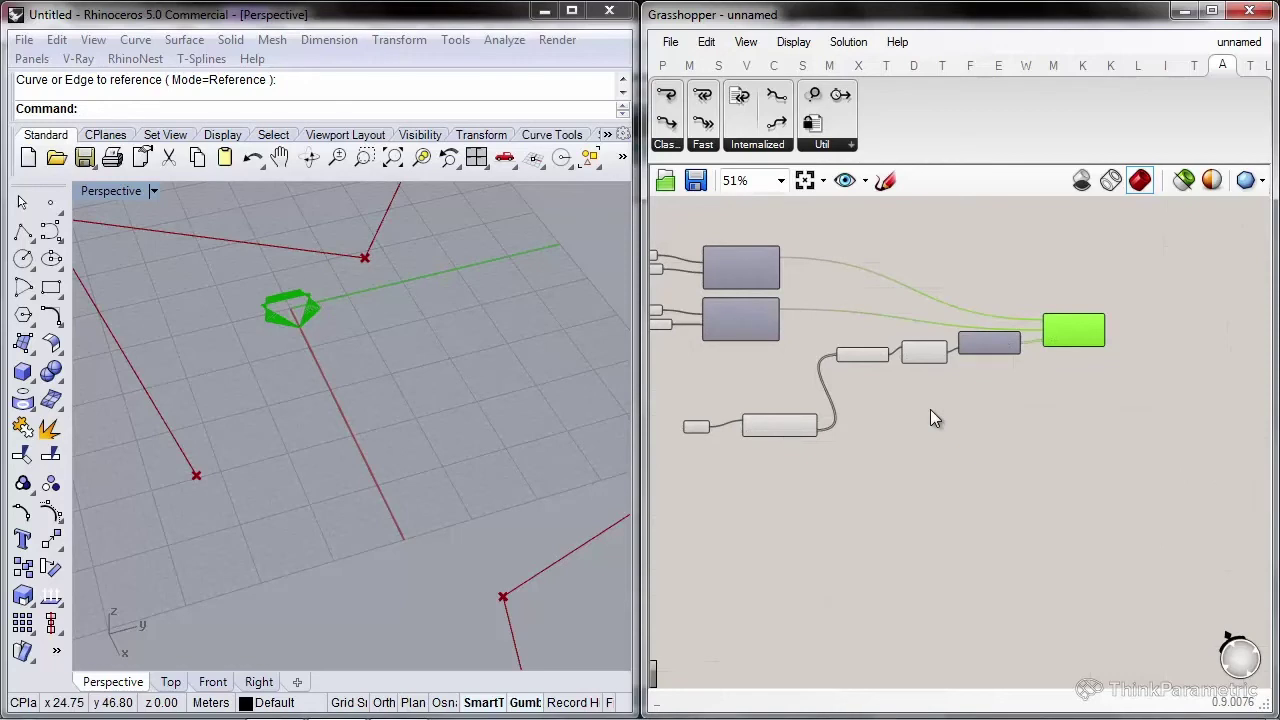
scroll(930, 409, up, 4)
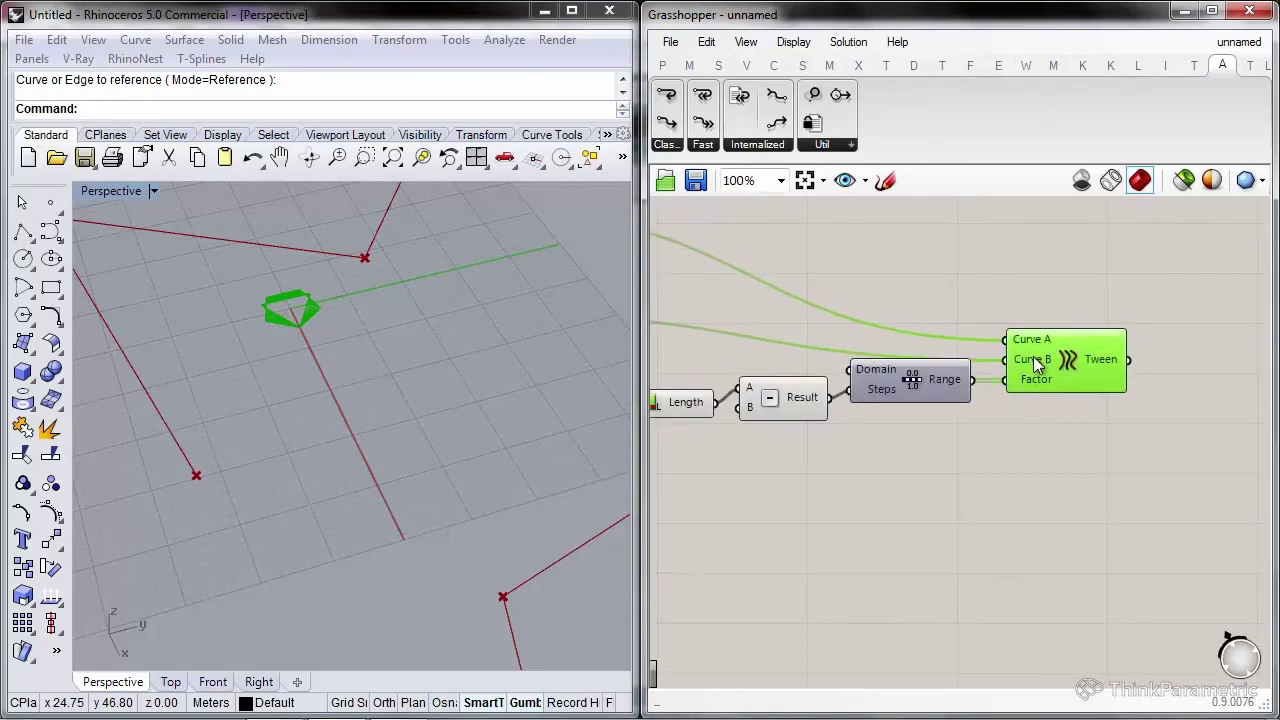
right_drag(962, 312, 1048, 399)
right_drag(1001, 346, 1111, 340)
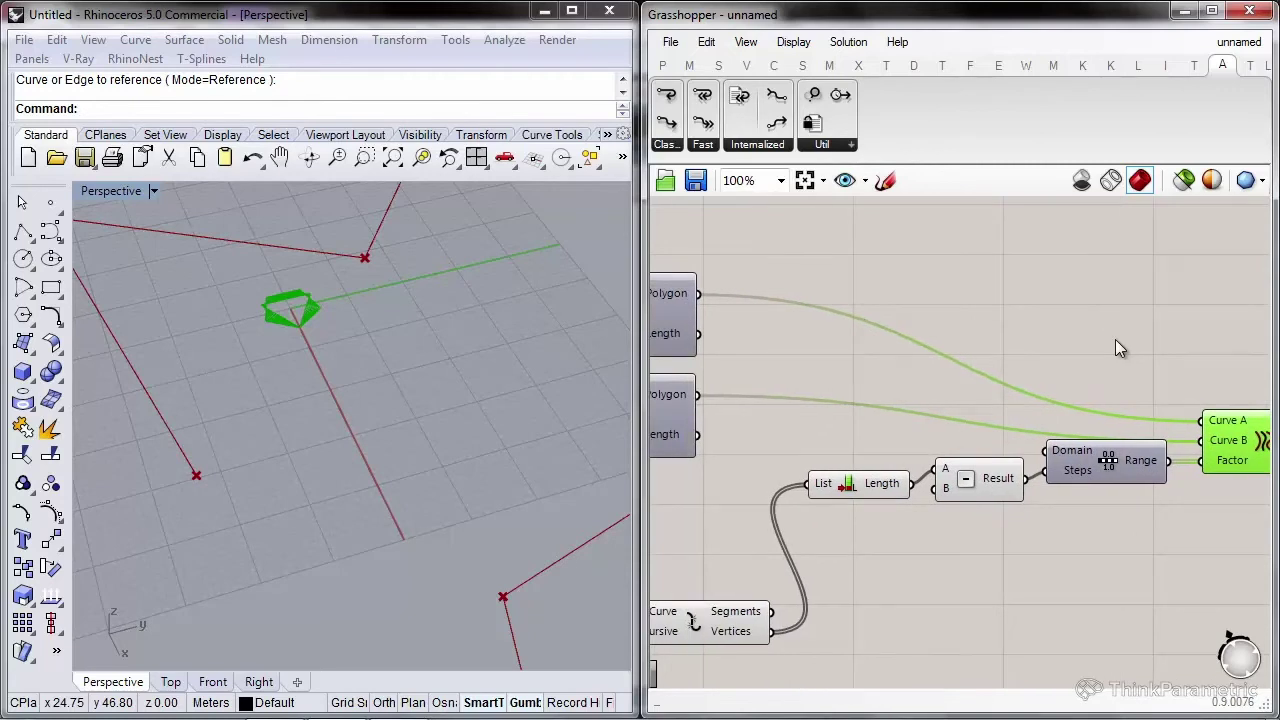
click(1115, 340)
right_drag(831, 470, 949, 340)
right_drag(965, 530, 893, 489)
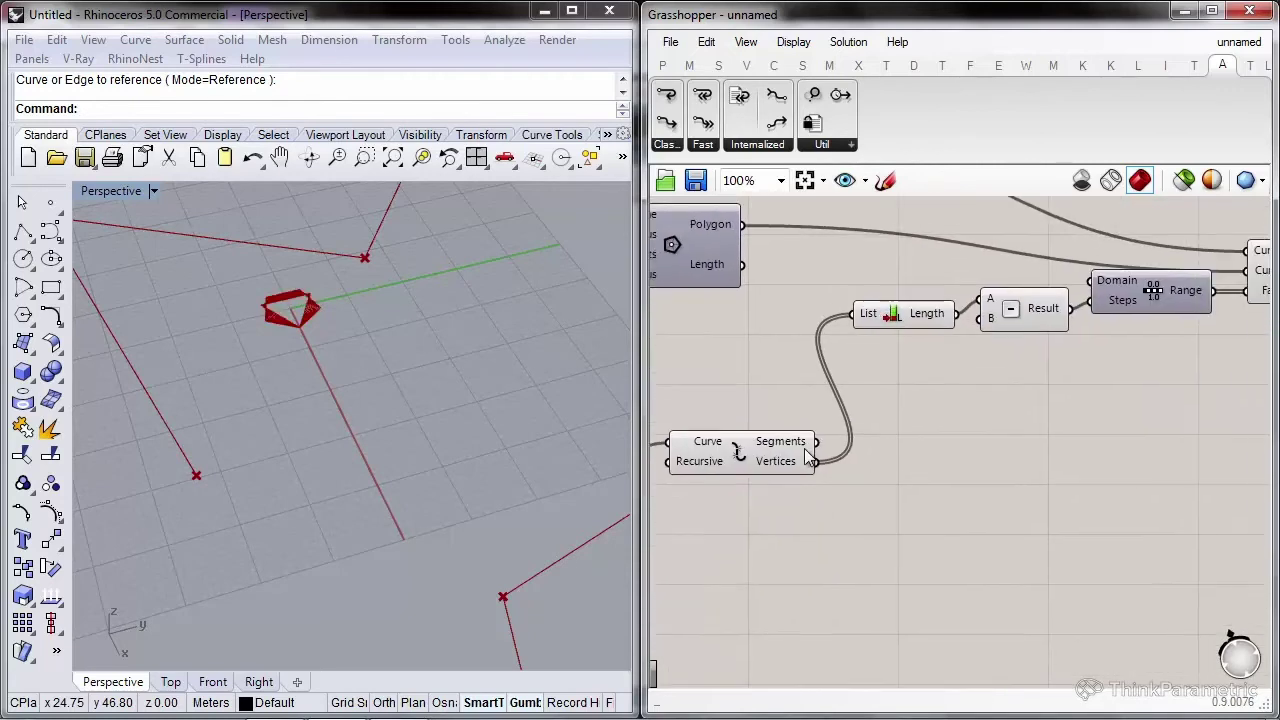
right_click(795, 452)
click(940, 613)
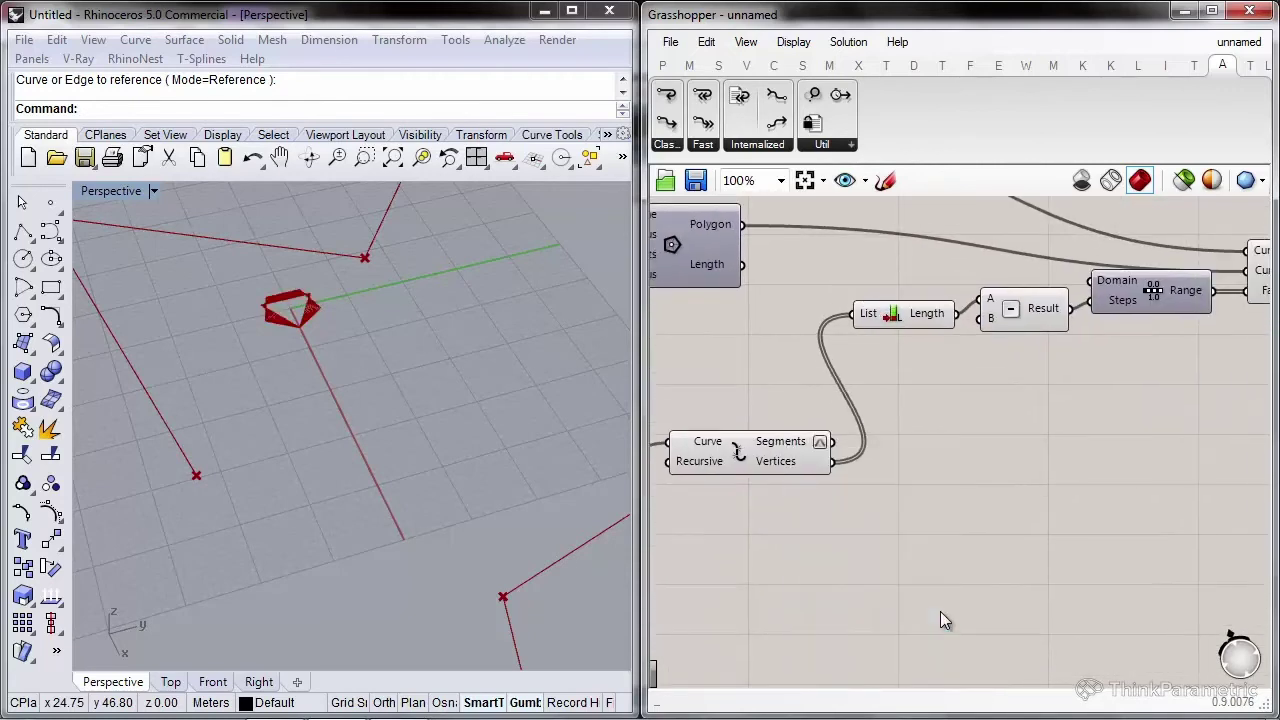
Add a Perp Frame component, feed the exploded Segments into its Curve input and set its Parameter to 0
double_click(940, 612)
text(perp fr)
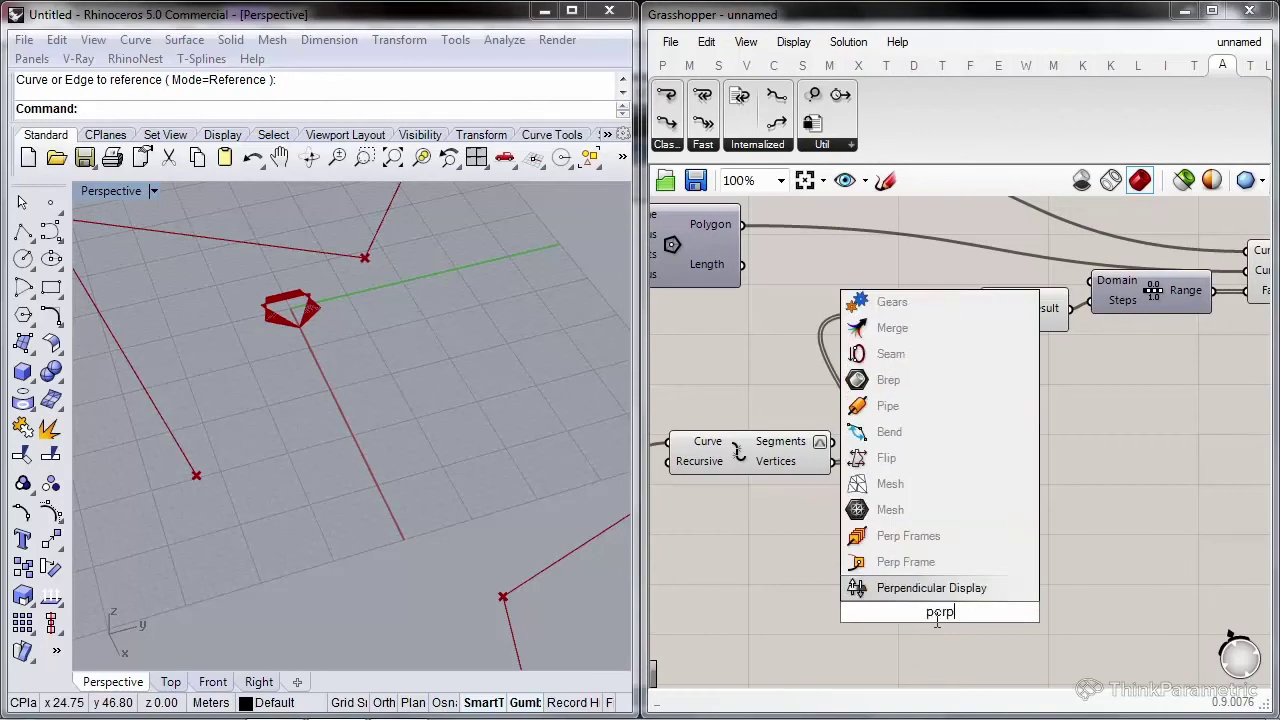
key(Return)
drag(831, 441, 873, 601)
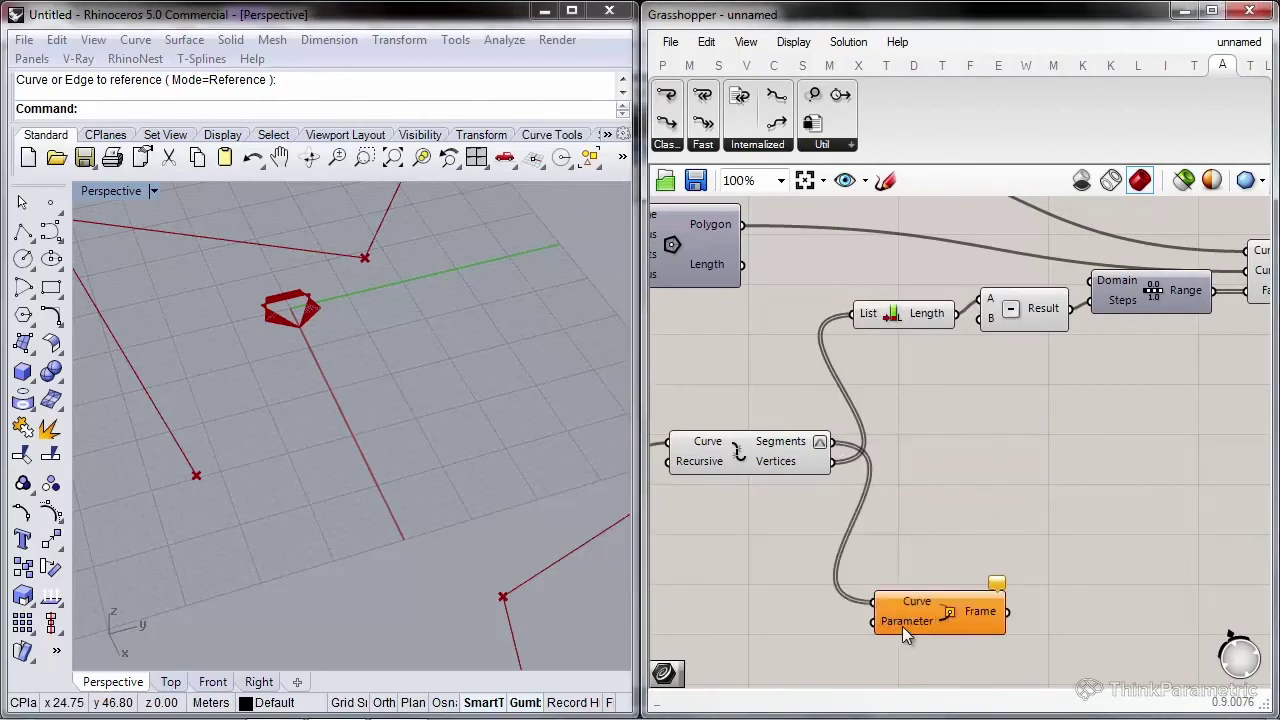
right_click(901, 630)
mouse_move(975, 540)
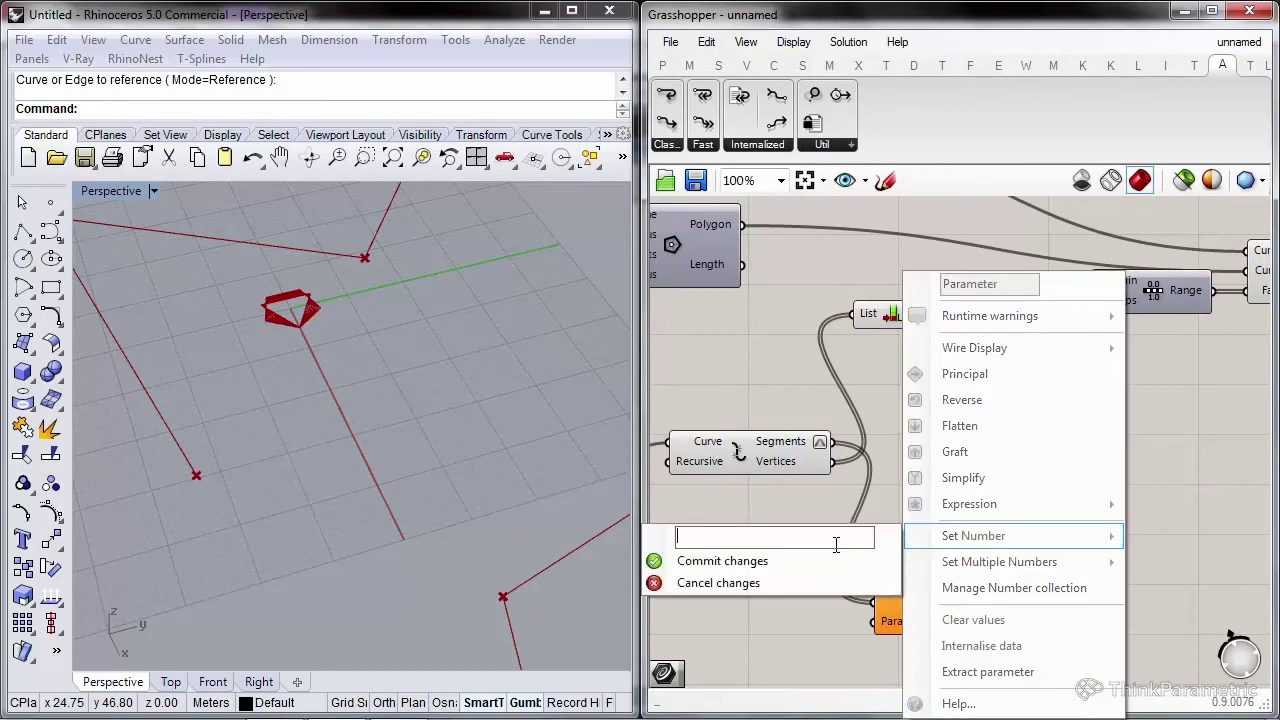
text(0)
Duplicate the Perp Frame component just below the original and set the copy's Parameter to 1
right_drag(862, 458, 860, 387)
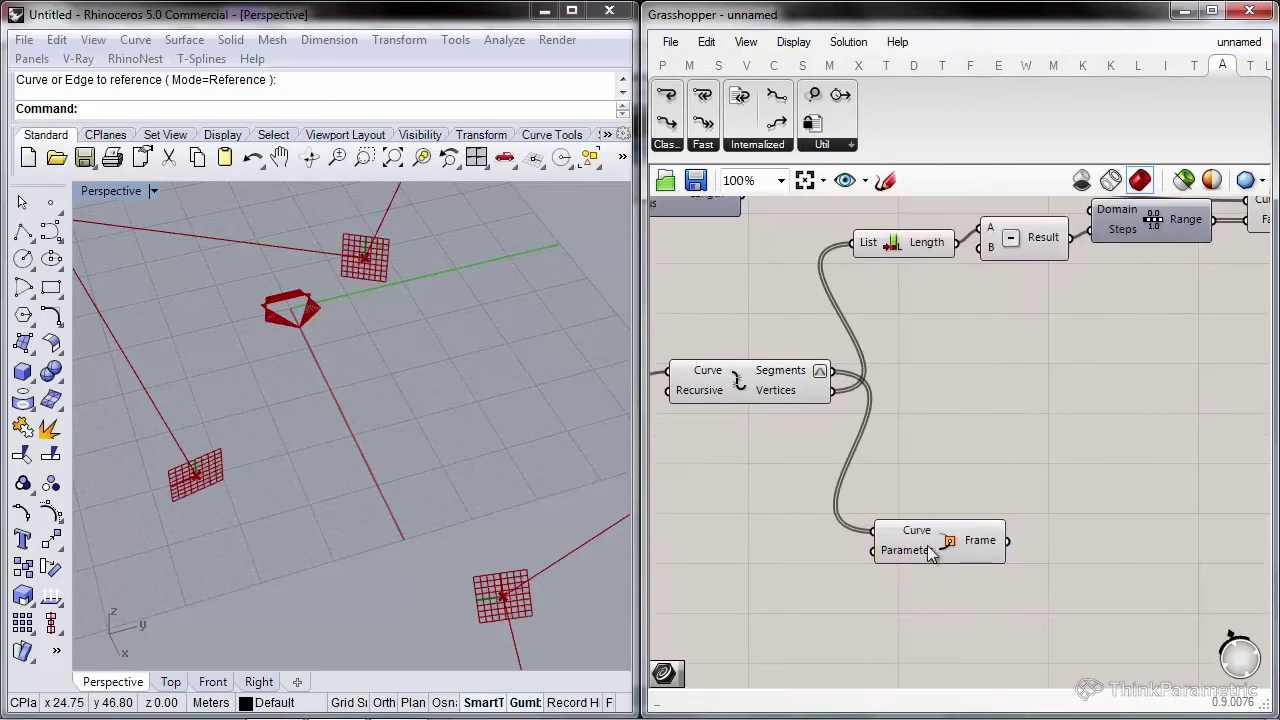
drag(931, 535, 988, 498)
drag(983, 527, 976, 566)
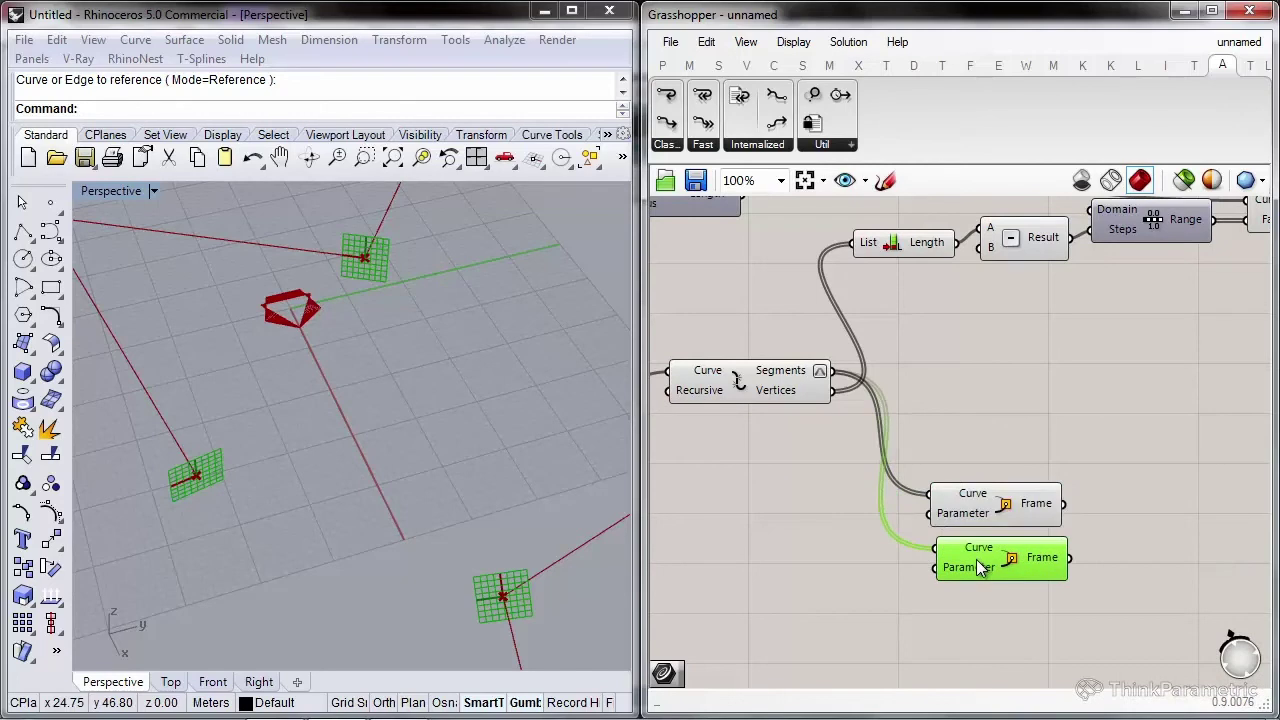
right_click(962, 560)
mouse_move(988, 566)
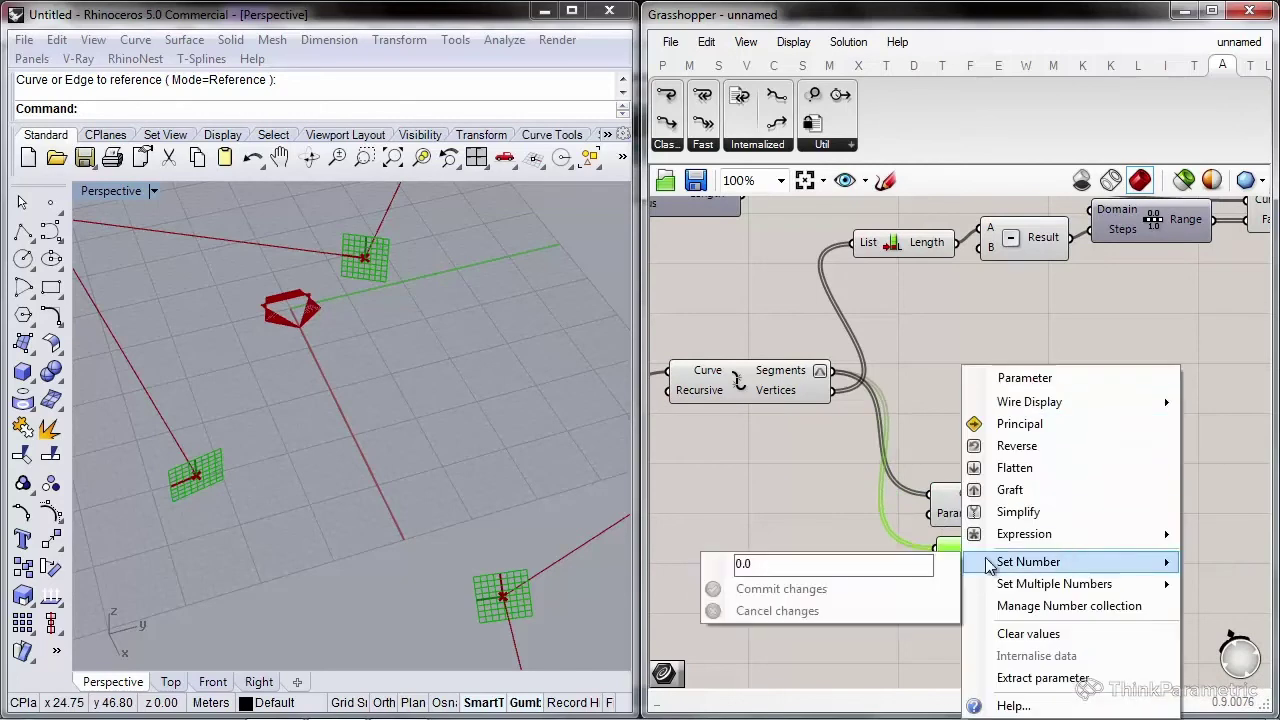
click(898, 570)
text(1)
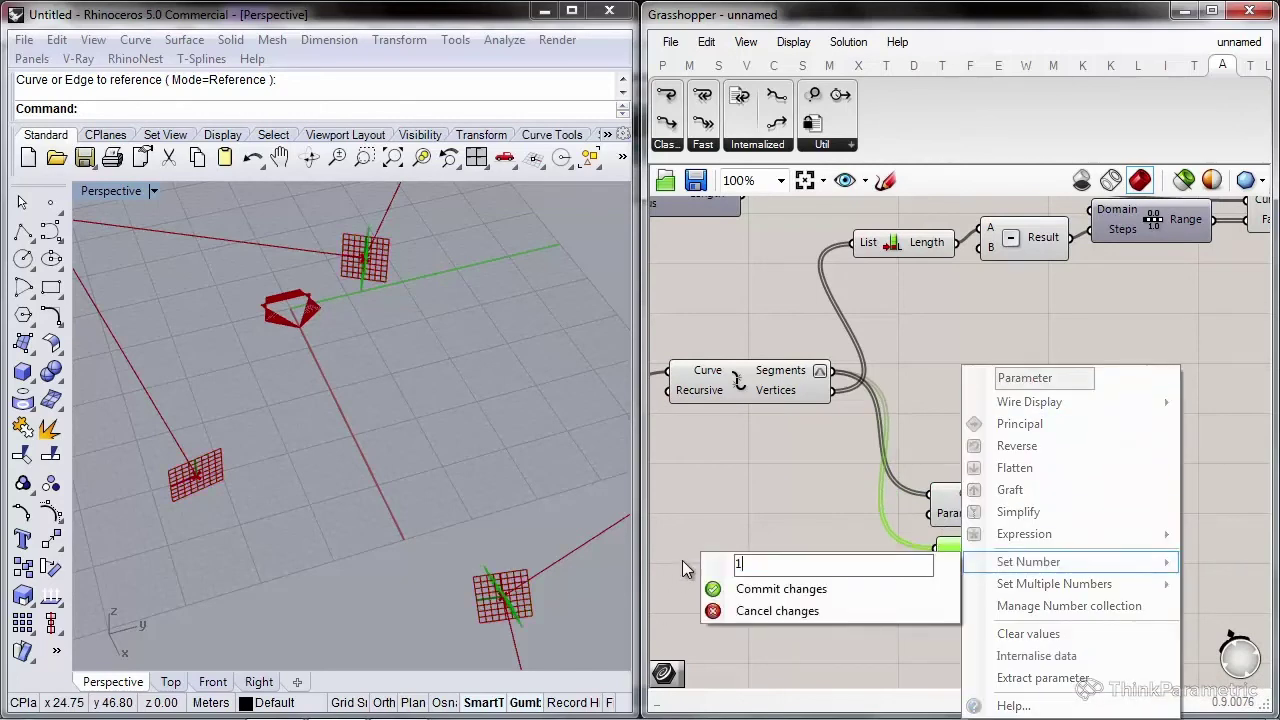
click(678, 562)
Move both Perp Frame components together beneath the Tween component and align them with each other
right_drag(1197, 379, 1071, 378)
drag(1071, 378, 915, 570)
right_drag(915, 570, 861, 565)
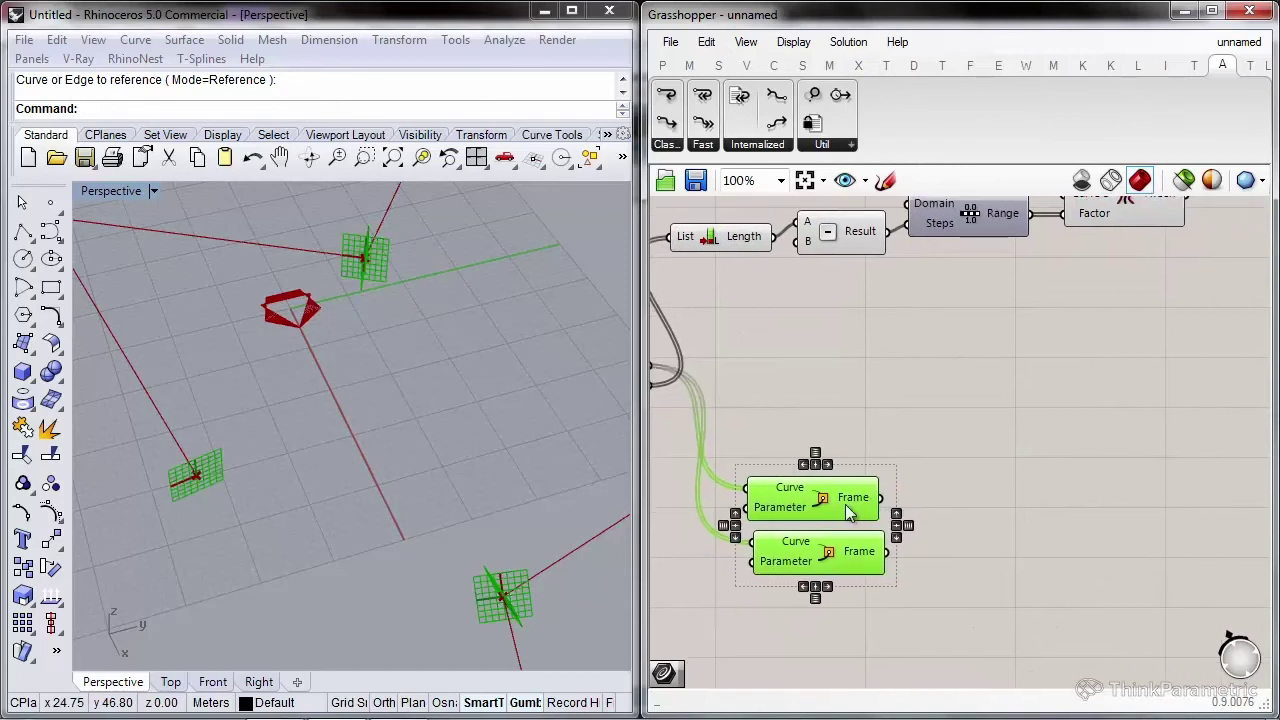
drag(849, 491, 1091, 457)
right_drag(1168, 319, 979, 433)
drag(893, 536, 932, 509)
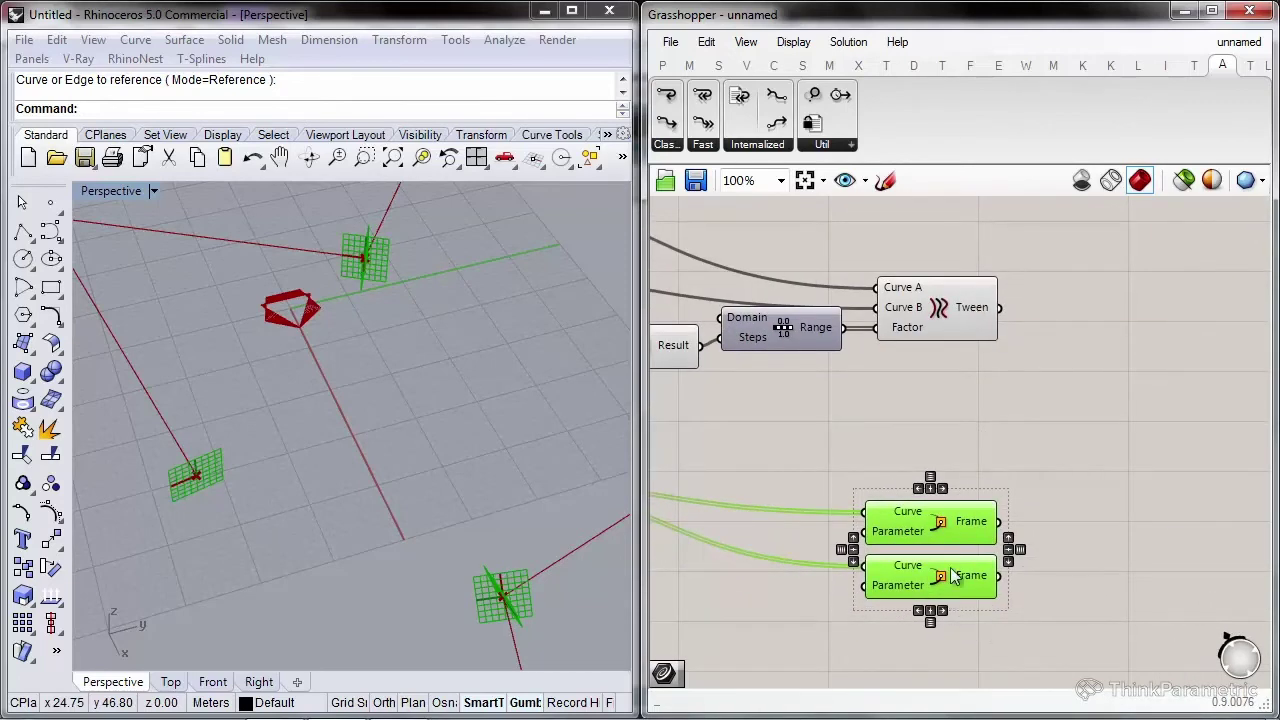
Graft the Explode component's Segments output so each segment gets its own branch
mouse_move(975, 518)
mouse_move(969, 314)
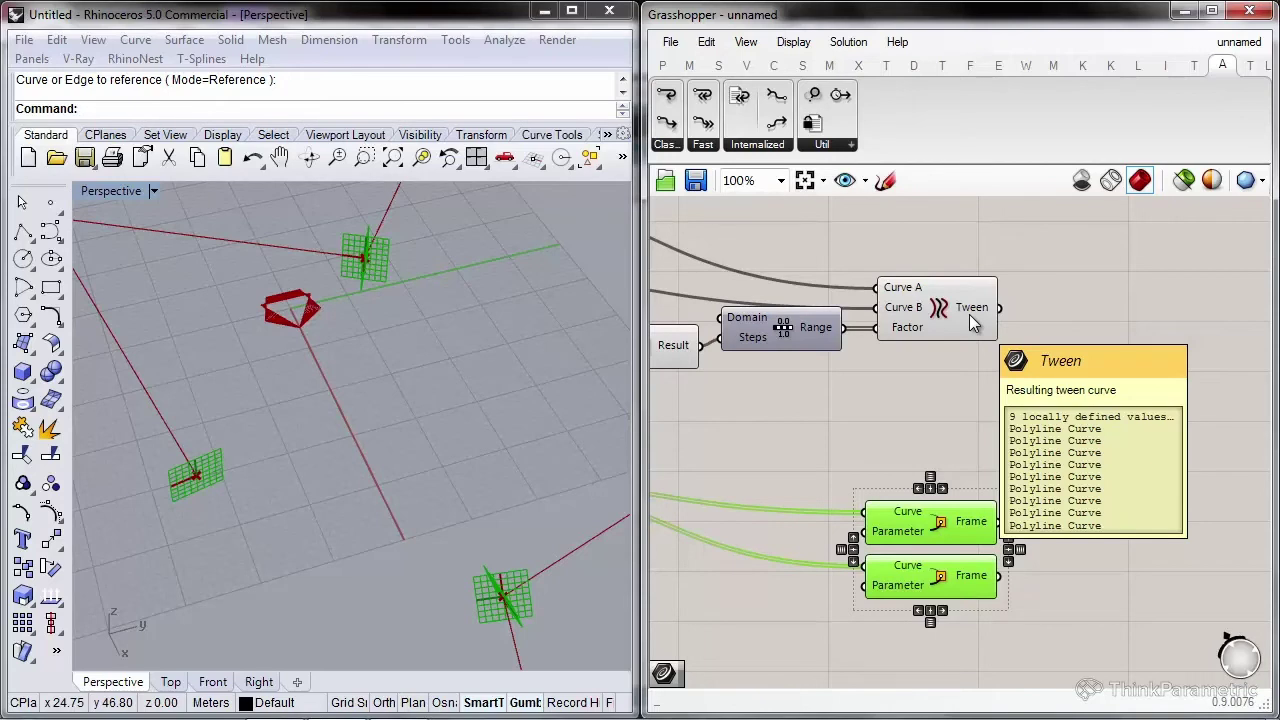
right_drag(755, 408, 1258, 387)
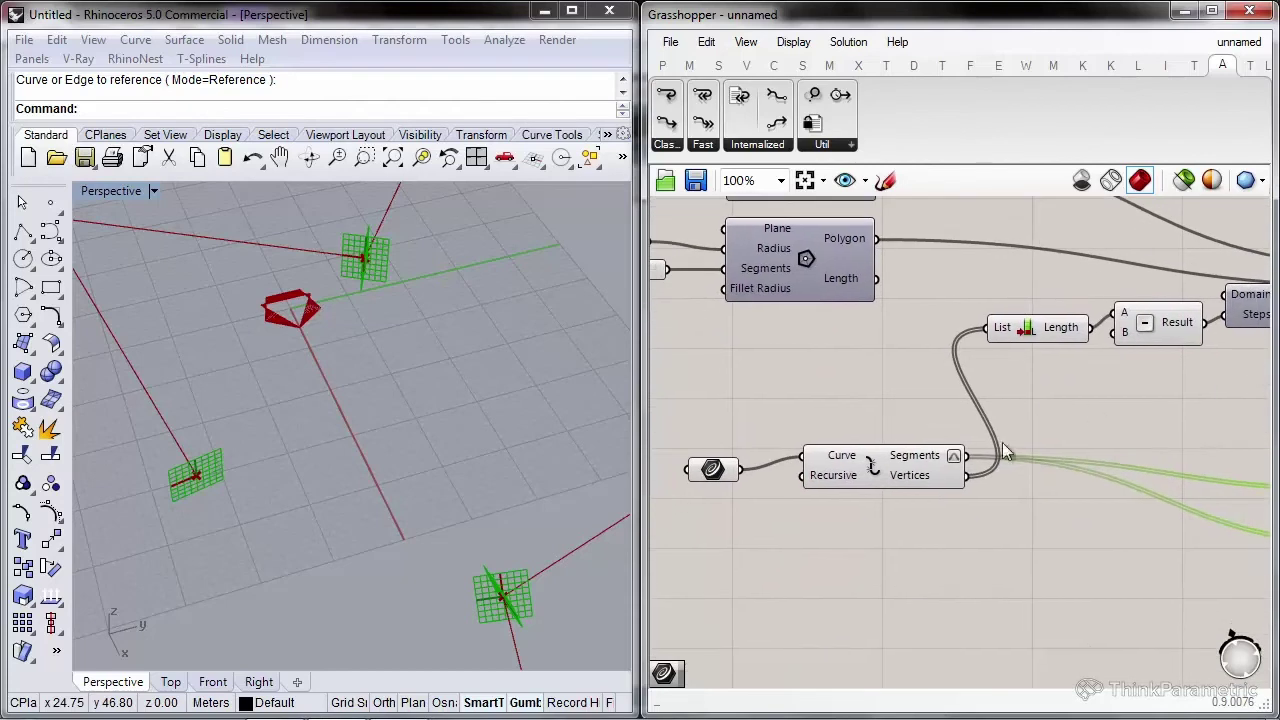
right_click(944, 465)
click(1006, 605)
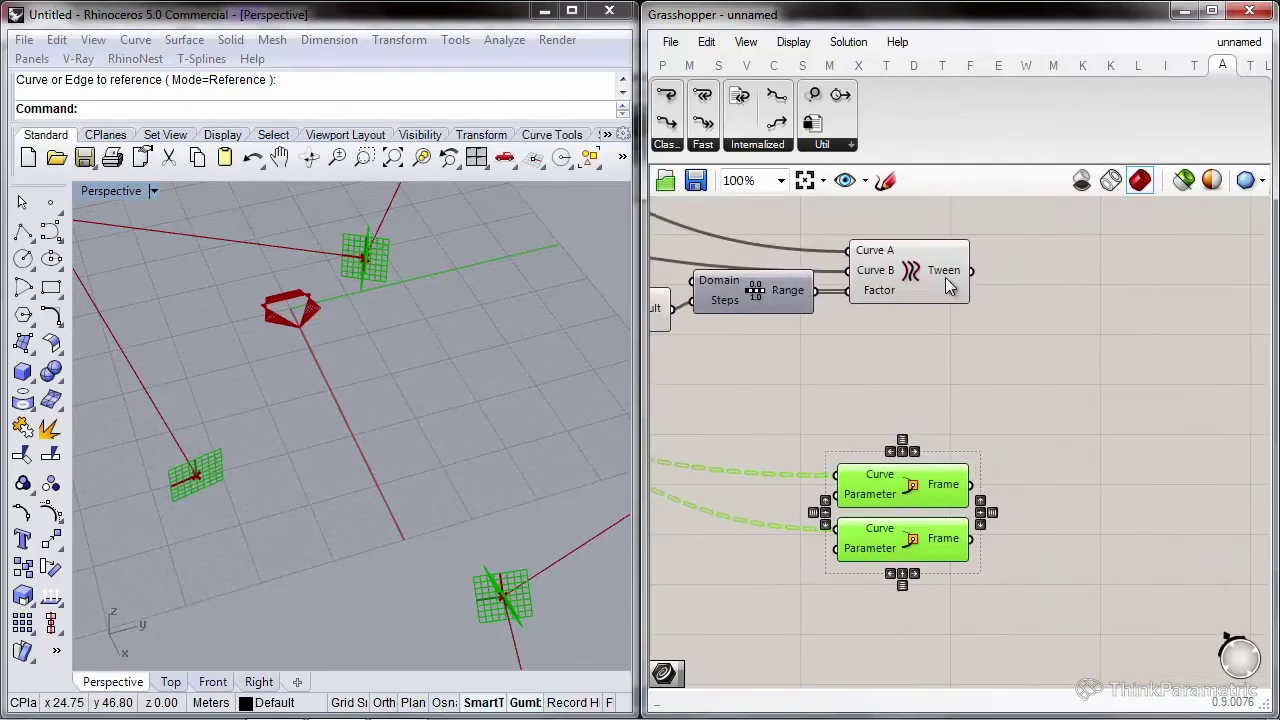
Add a Shift List component after the Tween, connect the tweened curves to its List input and invert its Wrap input
mouse_move(950, 285)
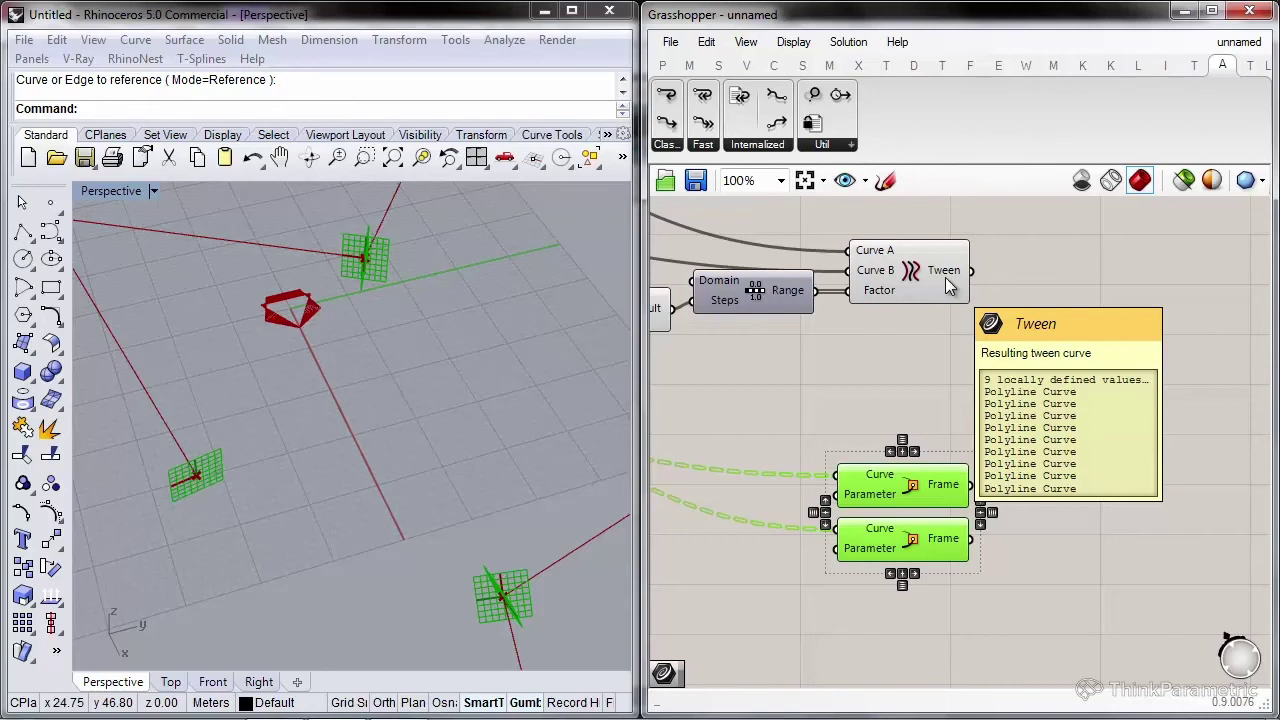
double_click(1003, 270)
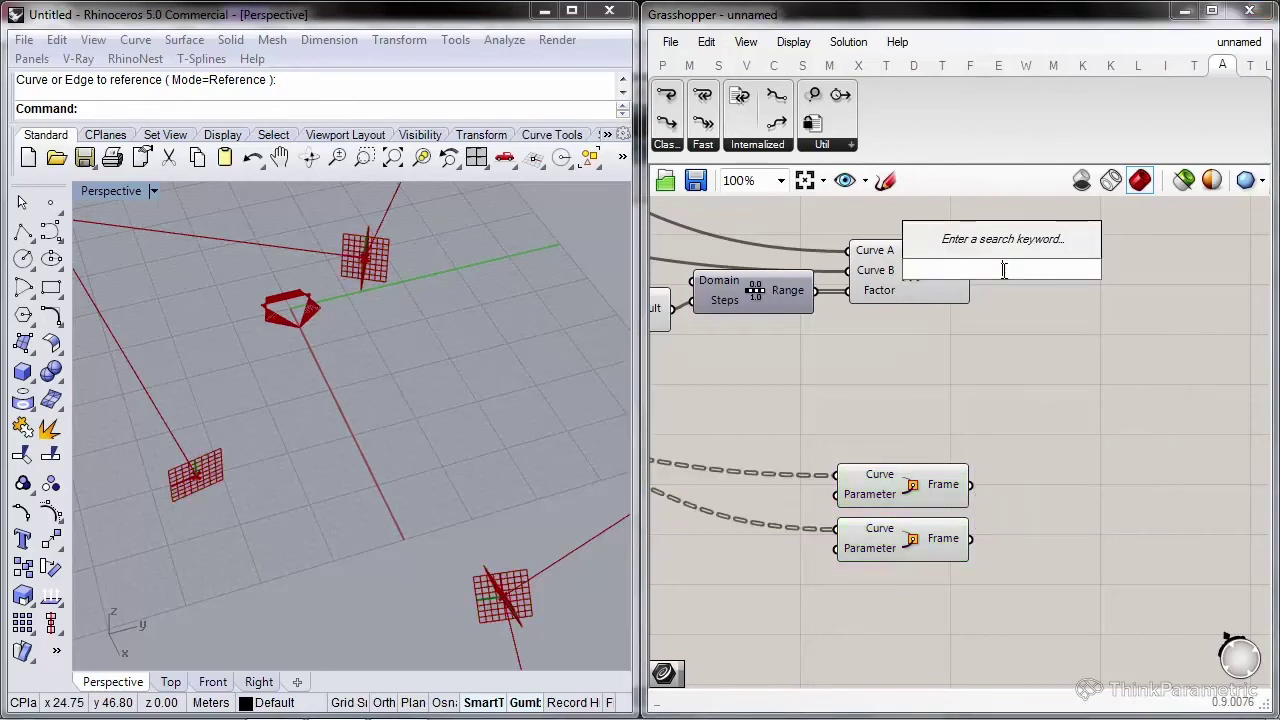
text(shift list)
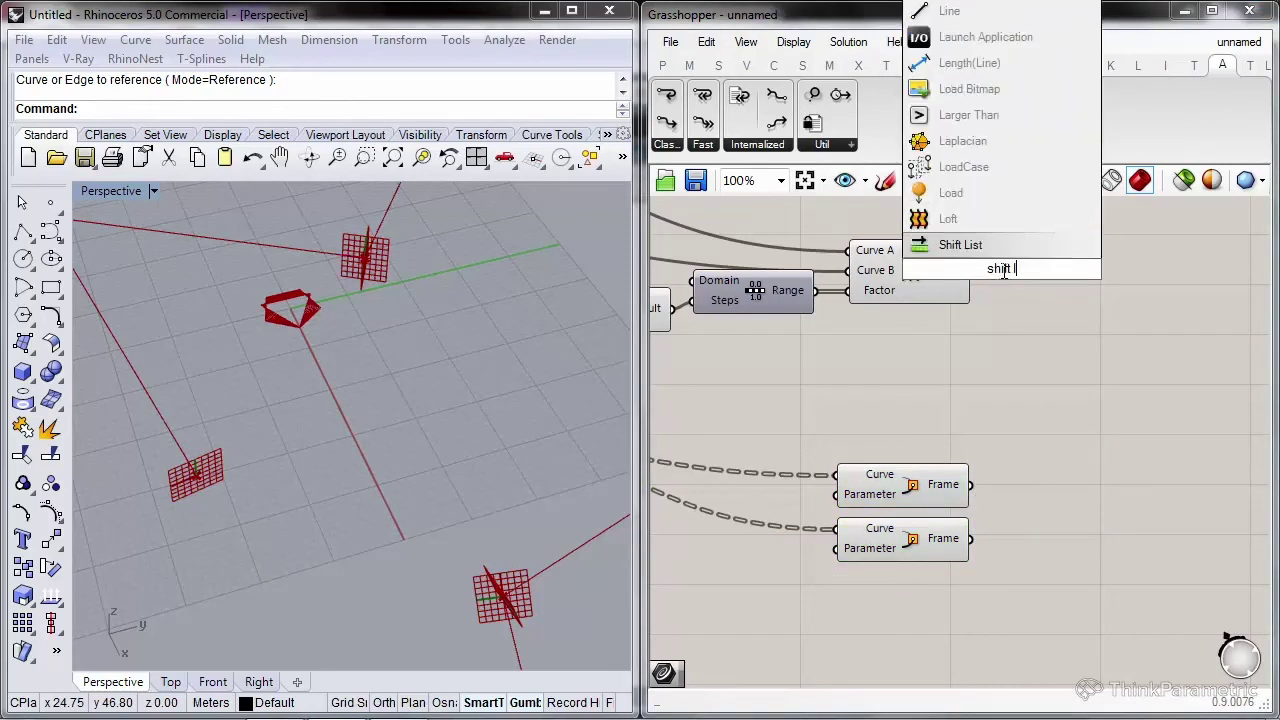
key(Return)
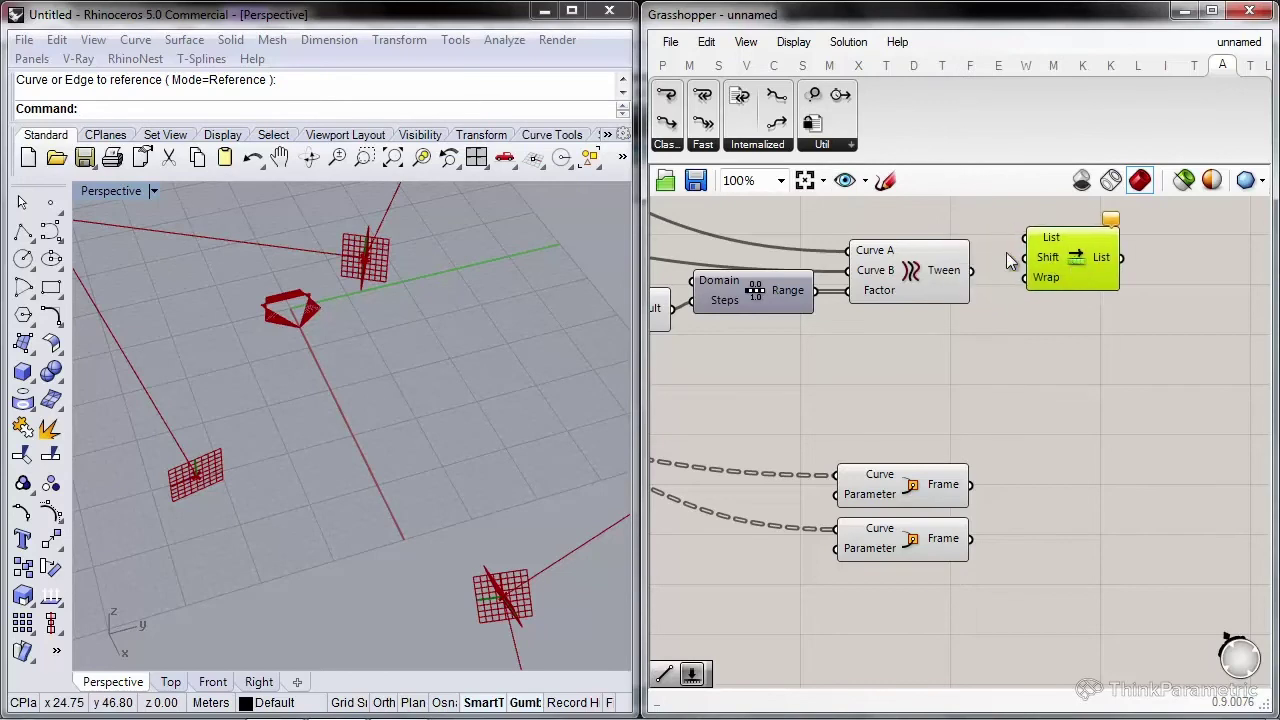
scroll(978, 280, up, 1)
drag(971, 271, 1037, 233)
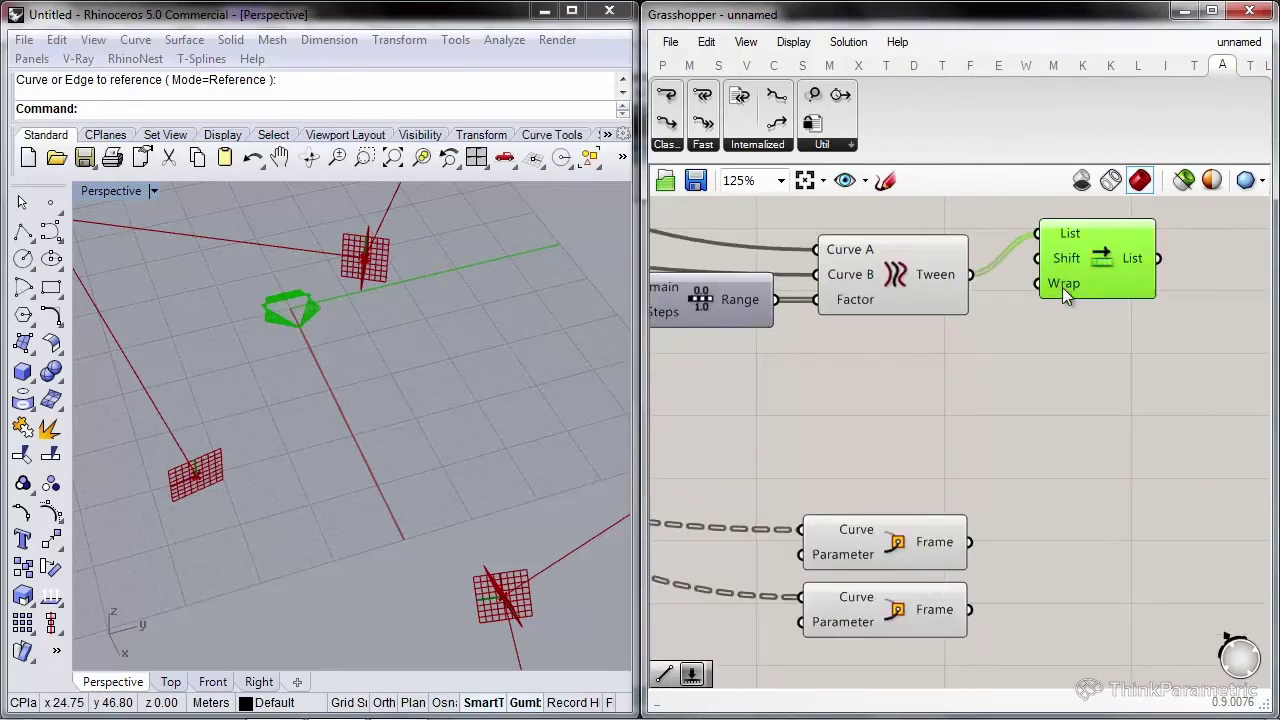
right_click(1062, 287)
click(1111, 456)
right_drag(1111, 458, 1017, 462)
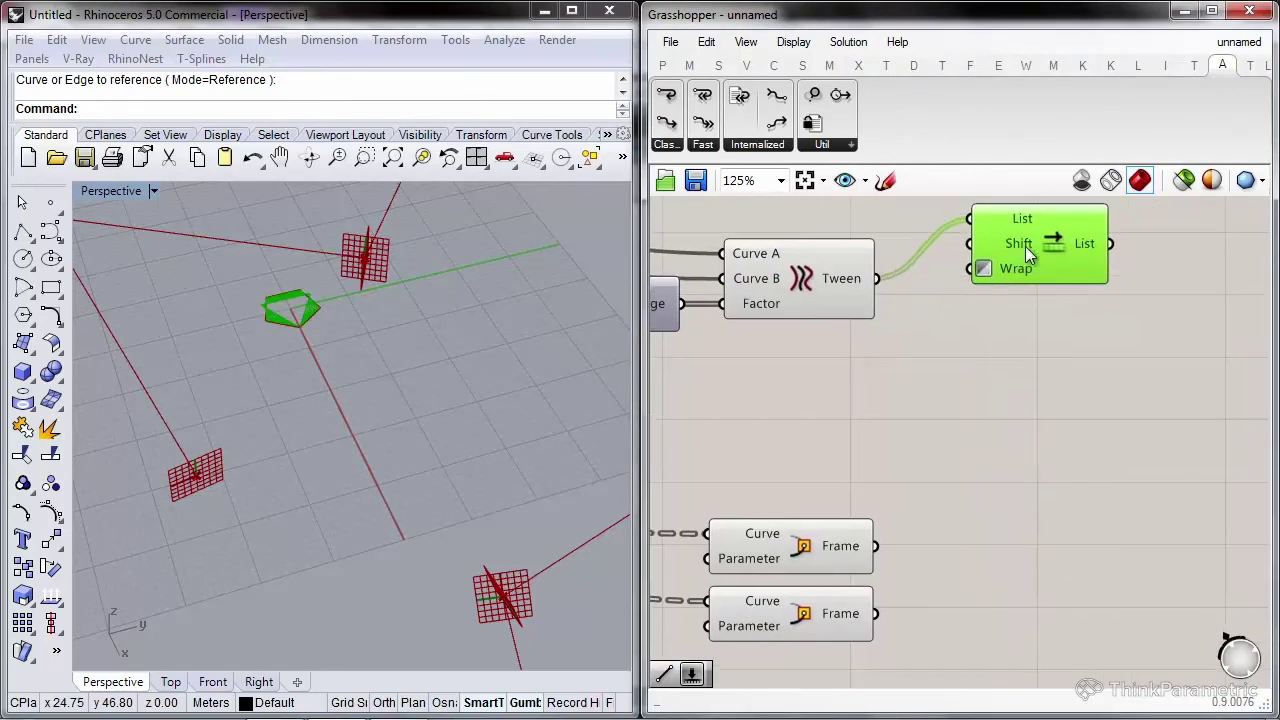
Duplicate the Shift List component below the original and set the copy's Shift value to -1
alt+drag(1036, 244, 1022, 344)
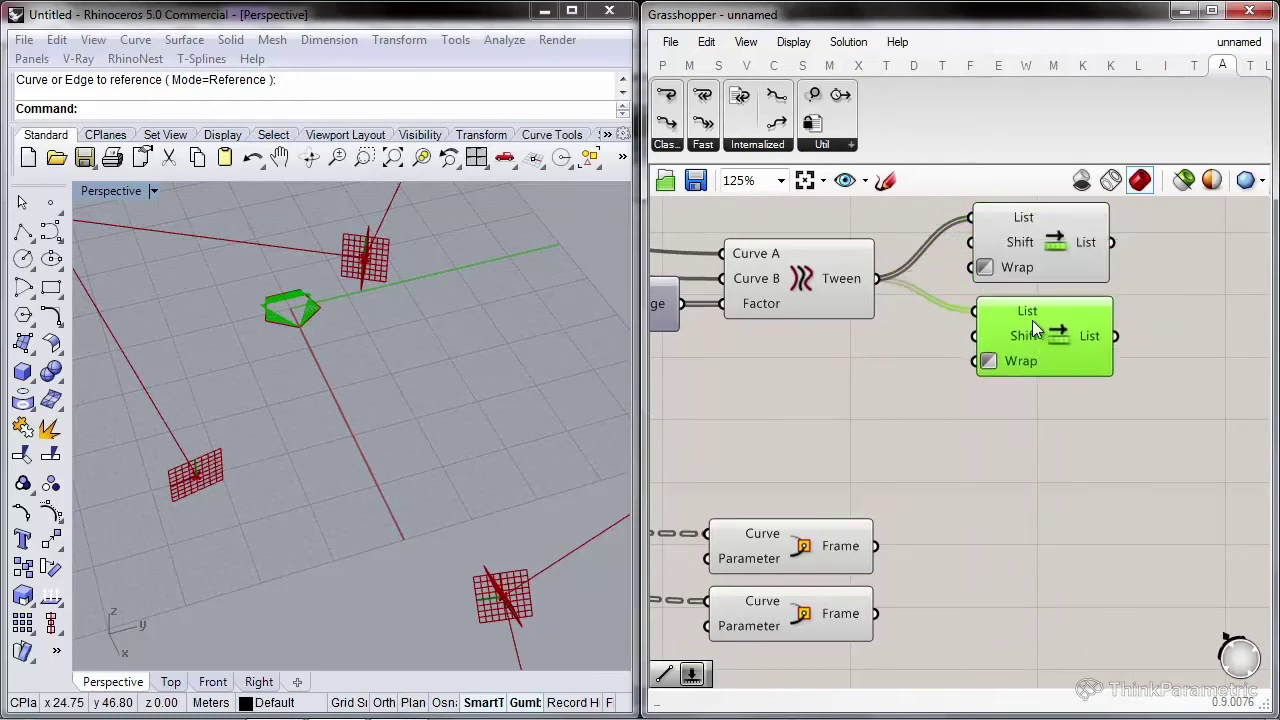
right_click(1022, 344)
mouse_move(1080, 547)
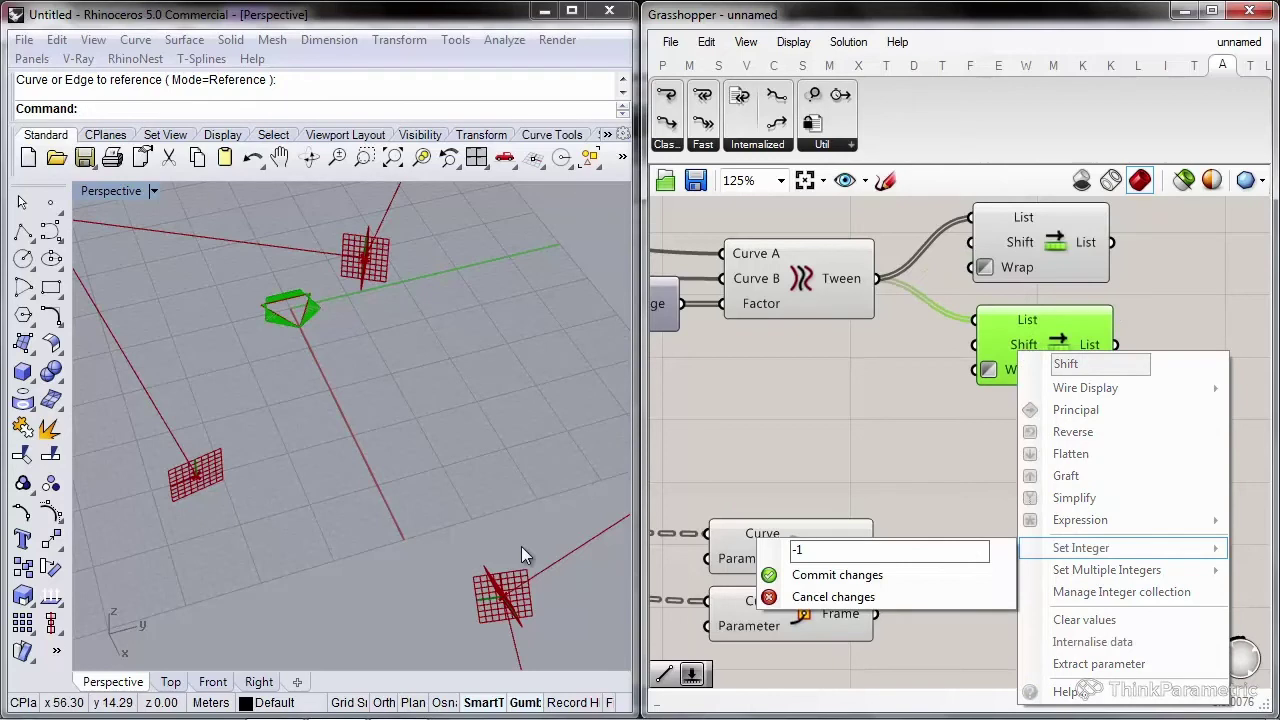
click(828, 402)
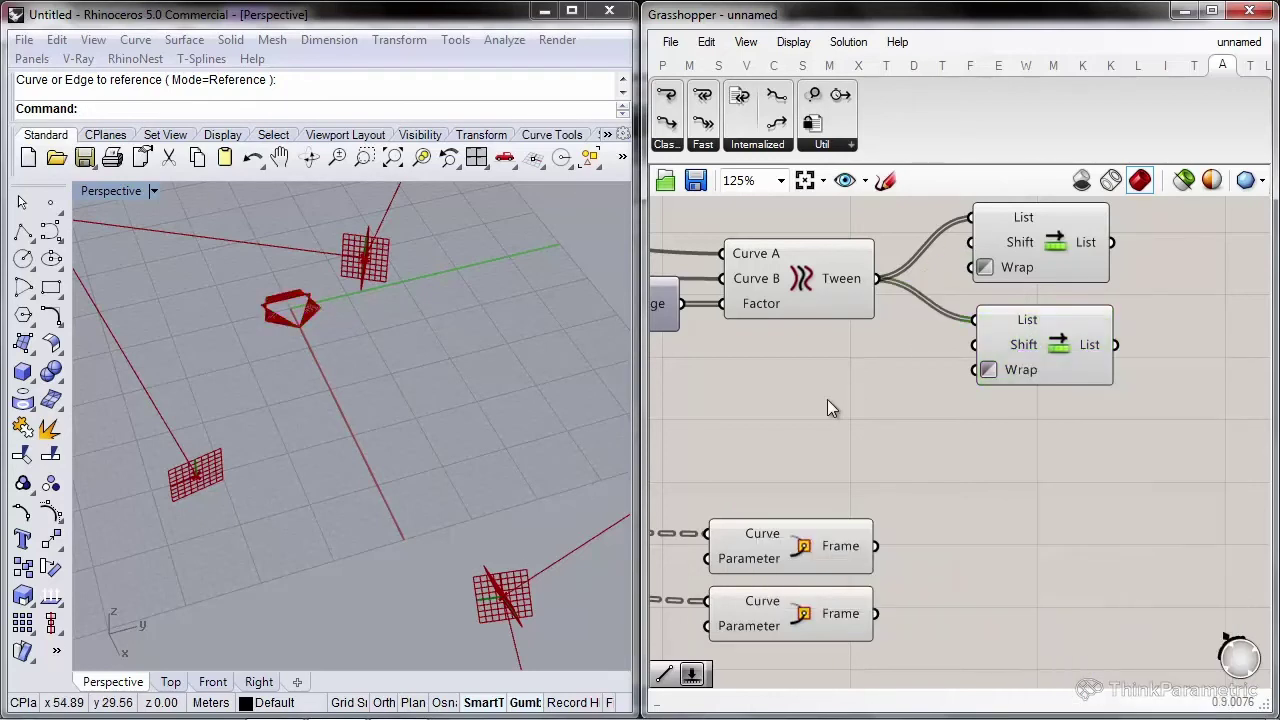
Graft the List outputs of both Shift List components
right_click(1090, 247)
click(1138, 361)
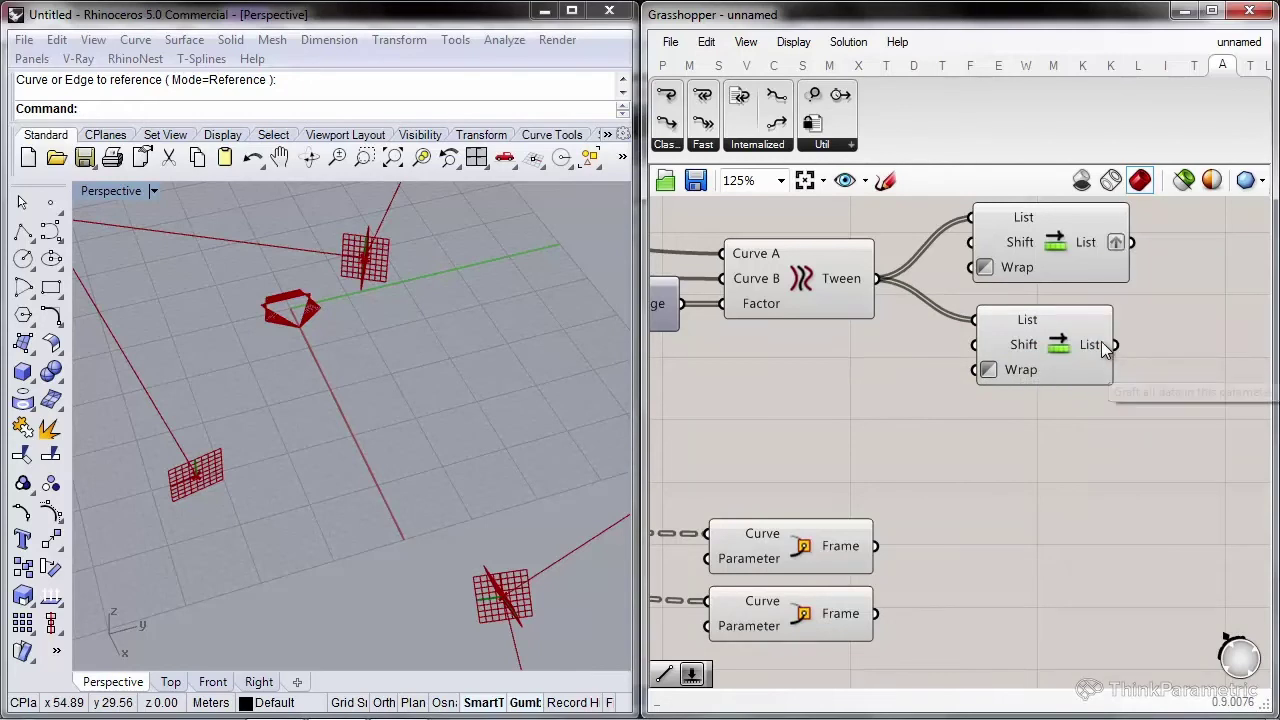
right_click(1103, 343)
click(1143, 458)
Place the orient-and-loft cluster from the upper definition beside the two Shift List components
scroll(975, 392, down, 6)
scroll(1041, 372, up, 5)
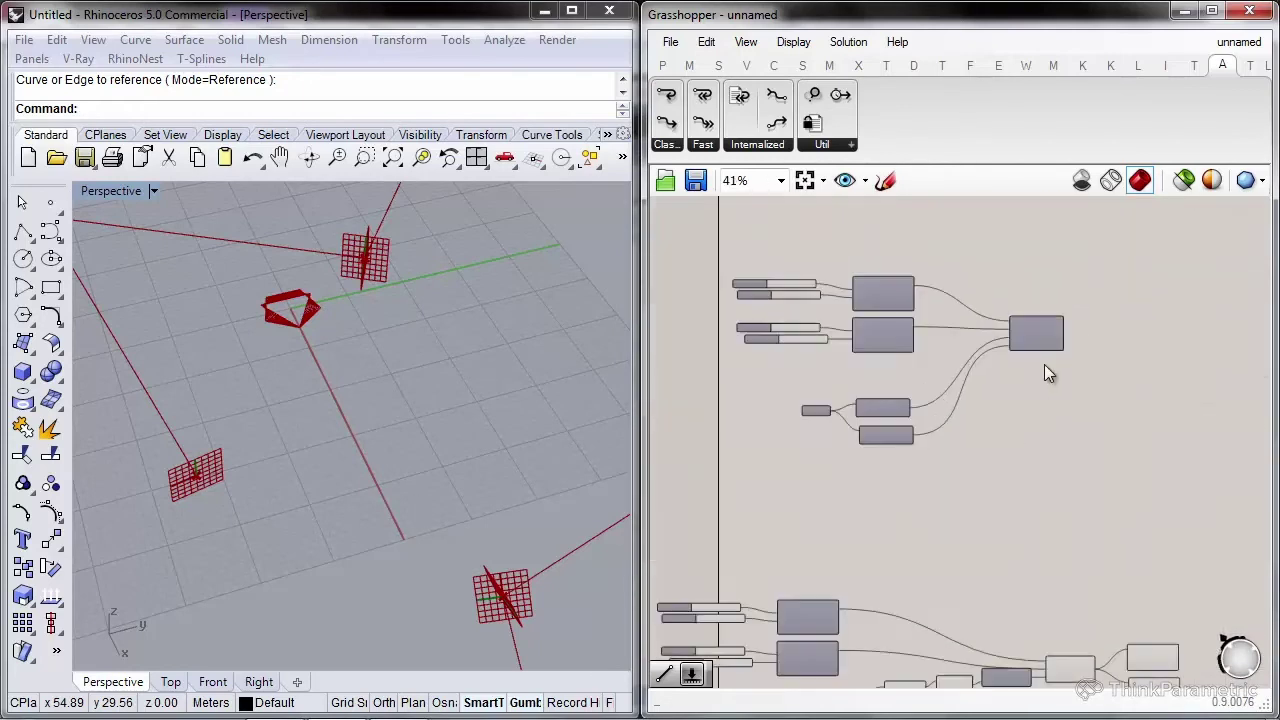
click(1036, 322)
scroll(1035, 330, down, 4)
scroll(1037, 328, up, 8)
right_drag(1037, 327, 1077, 484)
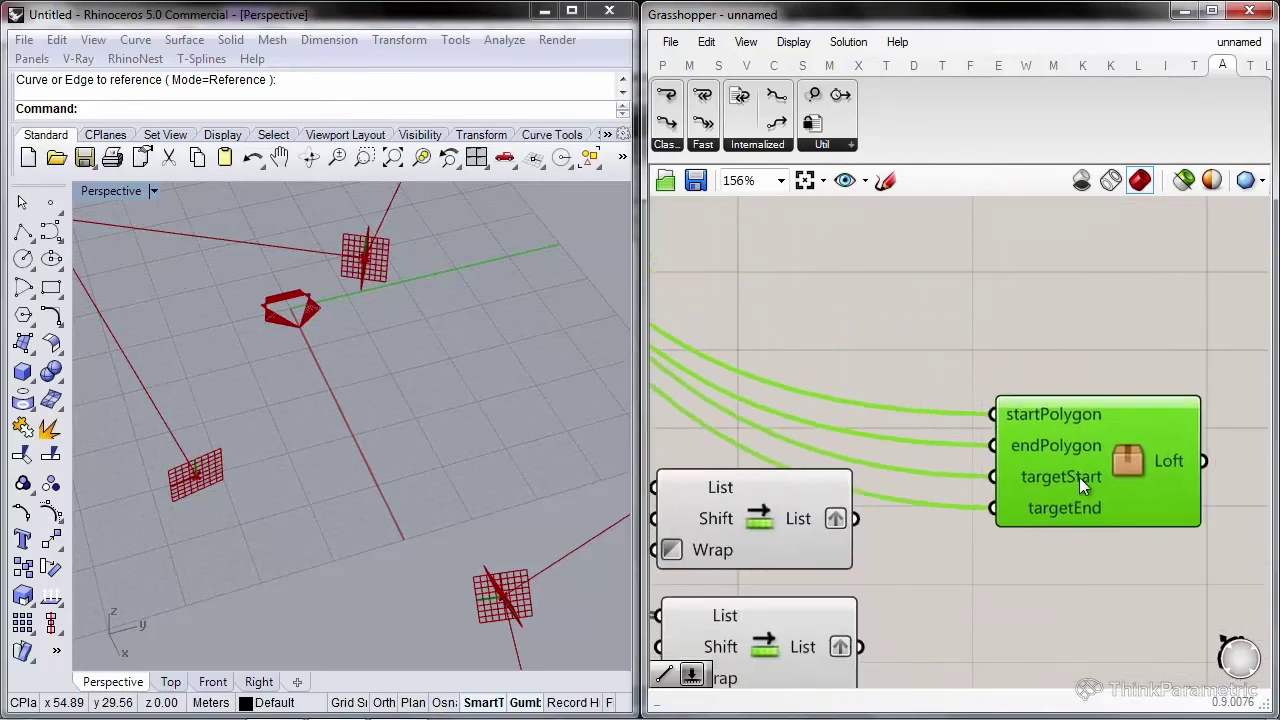
scroll(1036, 434, down, 4)
Connect the Shift Lists to startPolygon and endPolygon and the Perp Frames to targetStart and targetEnd, with the cluster's preview on
drag(965, 490, 968, 556)
drag(1128, 444, 1149, 562)
right_drag(1069, 612, 1099, 454)
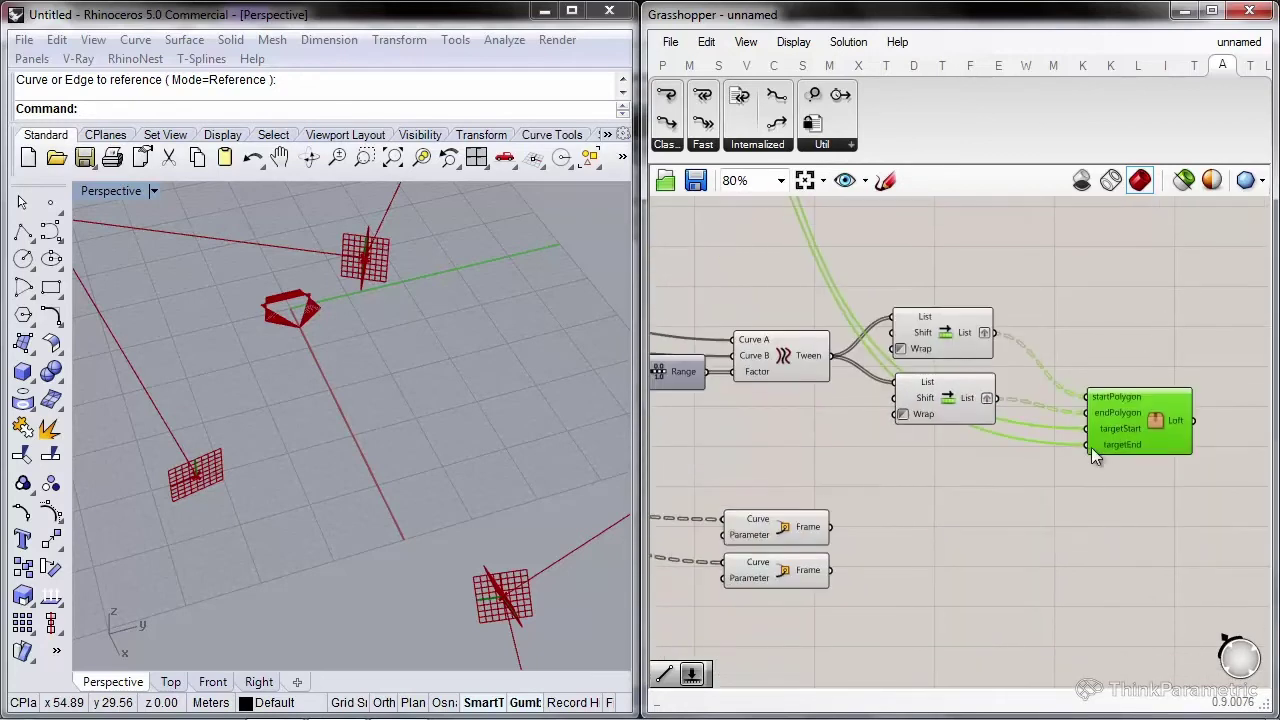
mouse_move(1085, 430)
mouse_down()
mouse_move(850, 558)
mouse_move(826, 530)
mouse_move(1101, 446)
mouse_up()
right_click(1155, 422)
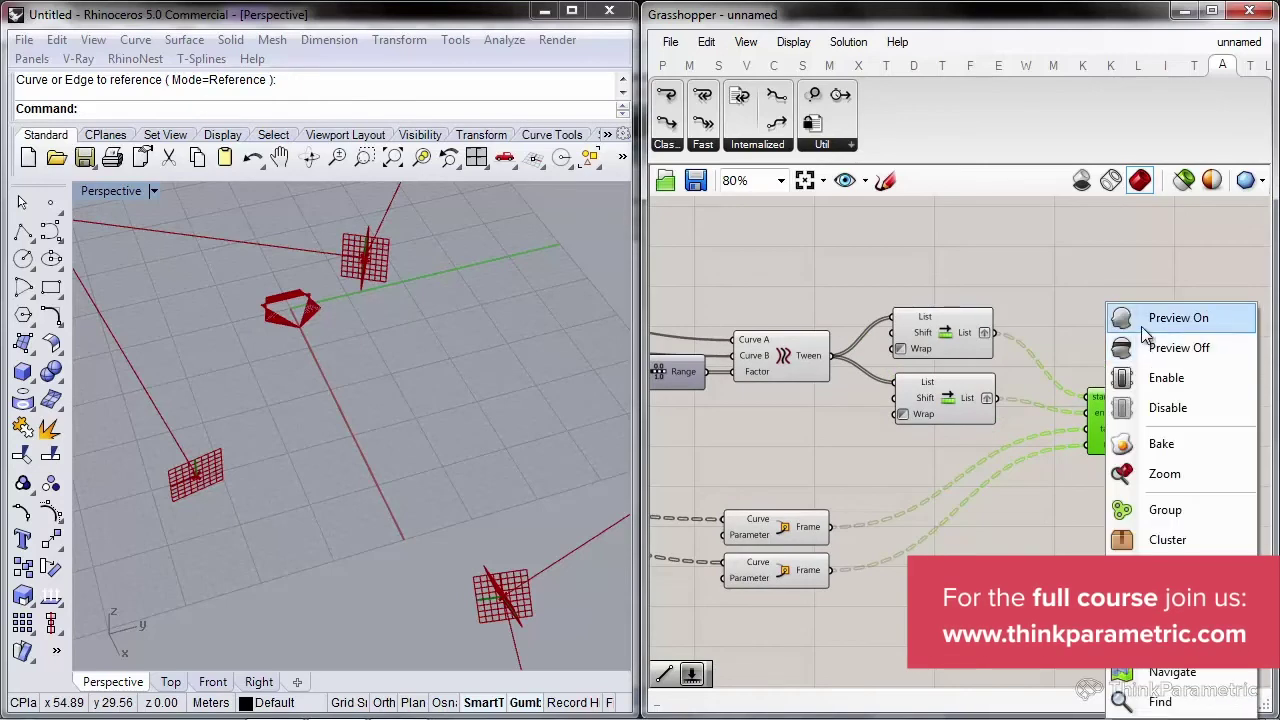
click(1155, 317)
Examine the lofted tubes along the polyline, looking closely at how adjacent segments meet at the vertices
scroll(473, 368, down, 5)
right_drag(455, 400, 478, 487)
scroll(478, 487, up, 8)
right_drag(498, 373, 357, 328)
scroll(357, 394, up, 3)
scroll(319, 420, up, 3)
scroll(320, 445, down, 5)
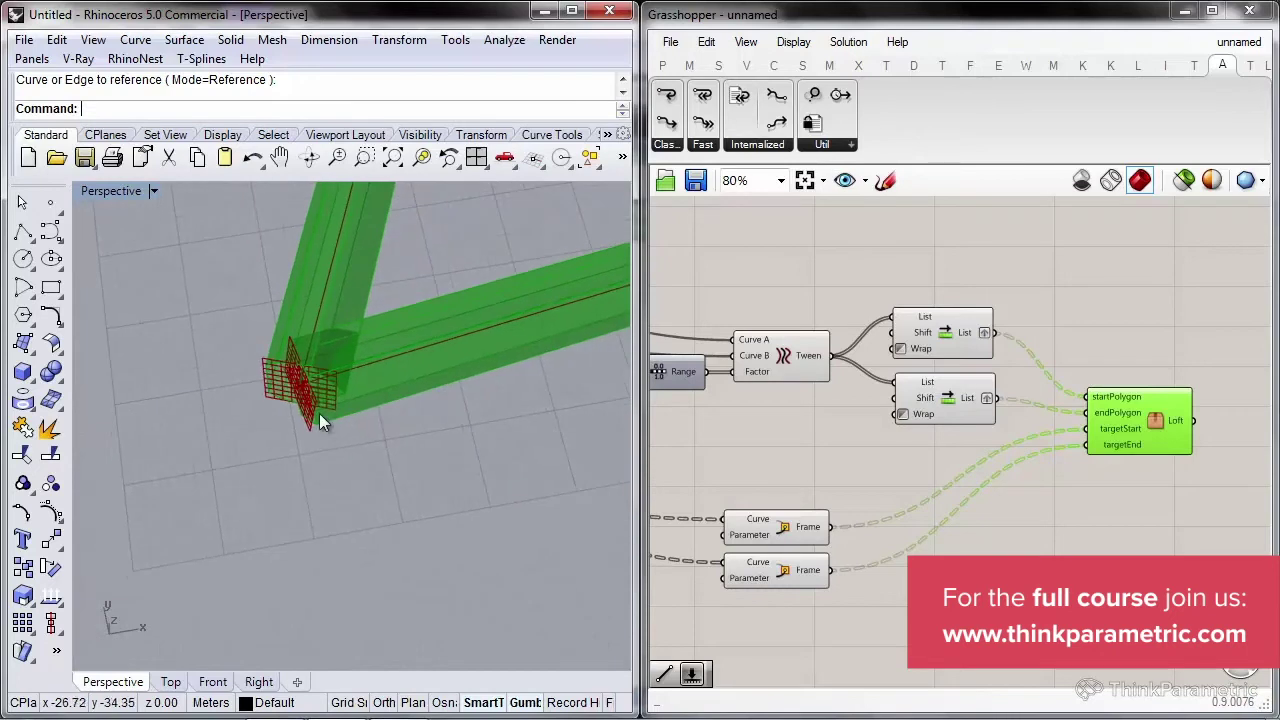
scroll(412, 421, up, 3)
scroll(412, 421, down, 3)
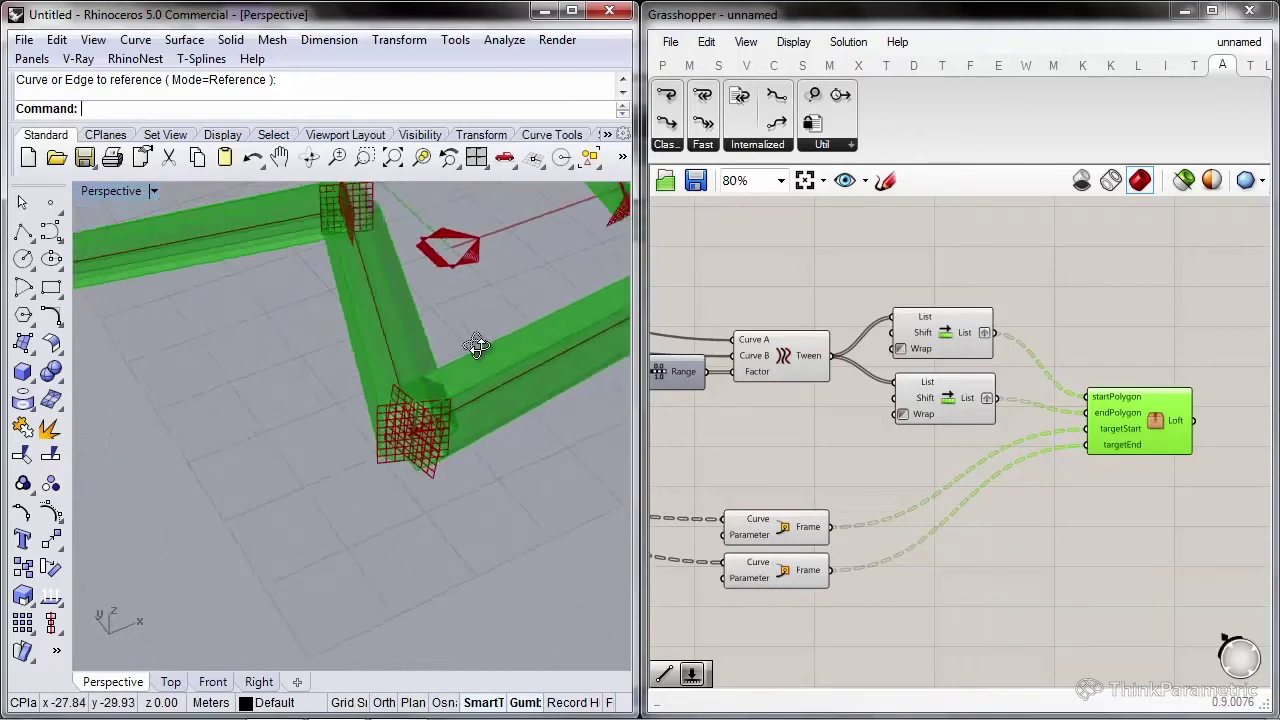
scroll(418, 419, up, 3)
mouse_move(450, 375)
right_down()
mouse_move(397, 460)
mouse_move(457, 406)
mouse_move(436, 372)
right_up()
scroll(342, 390, down, 5)
right_drag(372, 453, 361, 426)
scroll(283, 437, up, 6)
right_drag(283, 437, 402, 442)
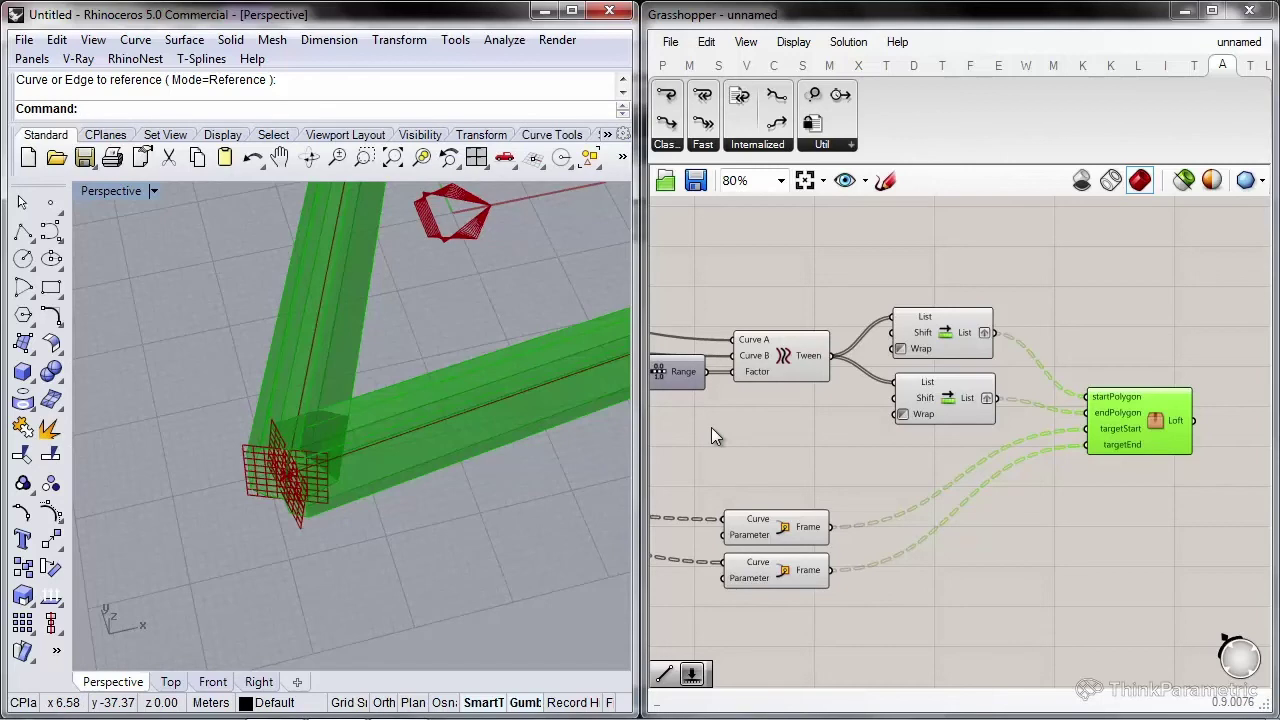
Duplicate the four sliders, two Polygon components and Curve parameter from the polyline definition into the empty area below it
scroll(1100, 340, down, 5)
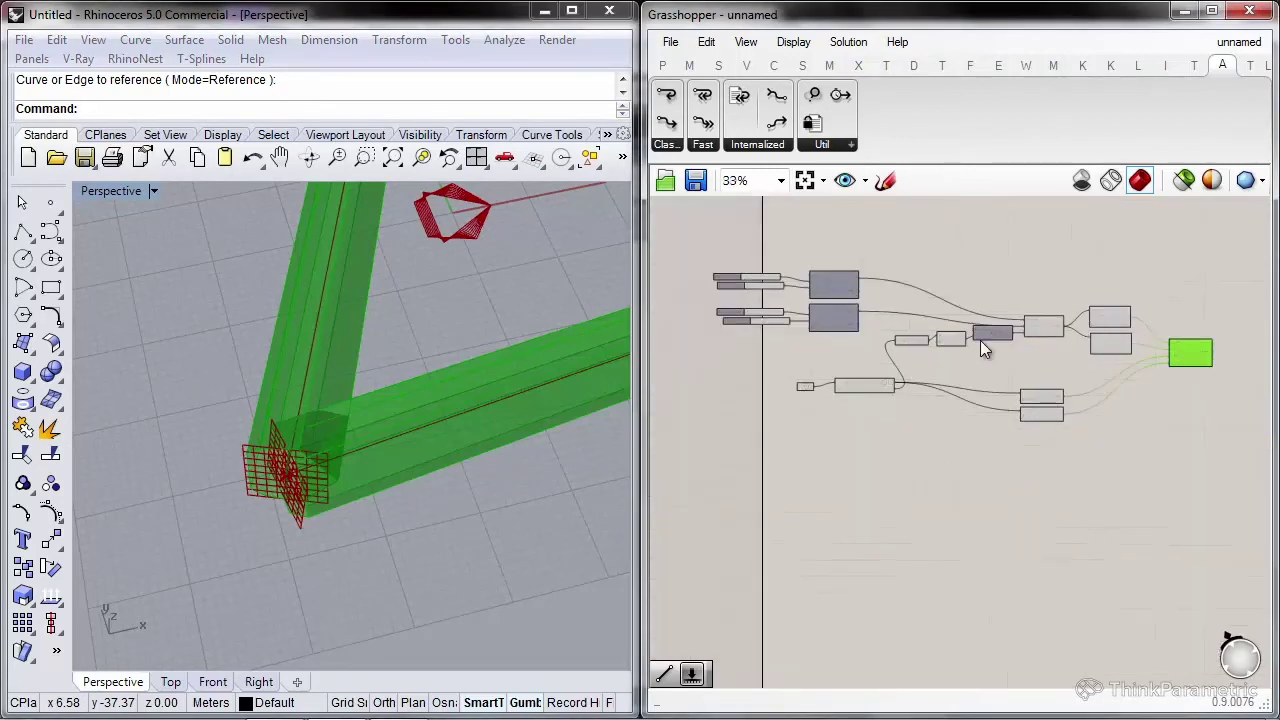
scroll(844, 309, up, 3)
scroll(820, 393, down, 2)
drag(820, 393, 720, 242)
scroll(769, 369, up, 3)
right_drag(836, 443, 853, 391)
shift+drag(815, 393, 769, 488)
Turn off the preview of all components in the two earlier cluster-based definitions above the new copy
scroll(915, 265, down, 4)
right_drag(915, 265, 857, 452)
scroll(931, 449, down, 2)
scroll(991, 486, down, 2)
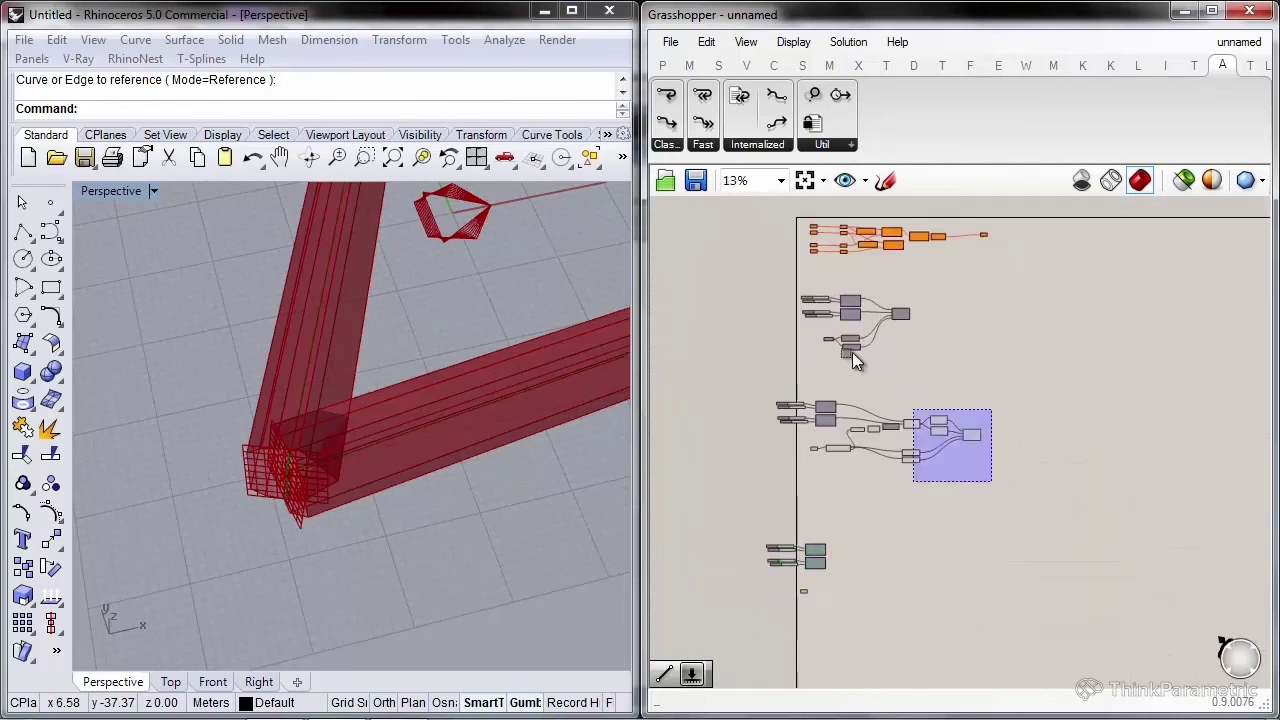
drag(991, 486, 796, 312)
right_click(977, 305)
click(1048, 350)
scroll(921, 442, up, 4)
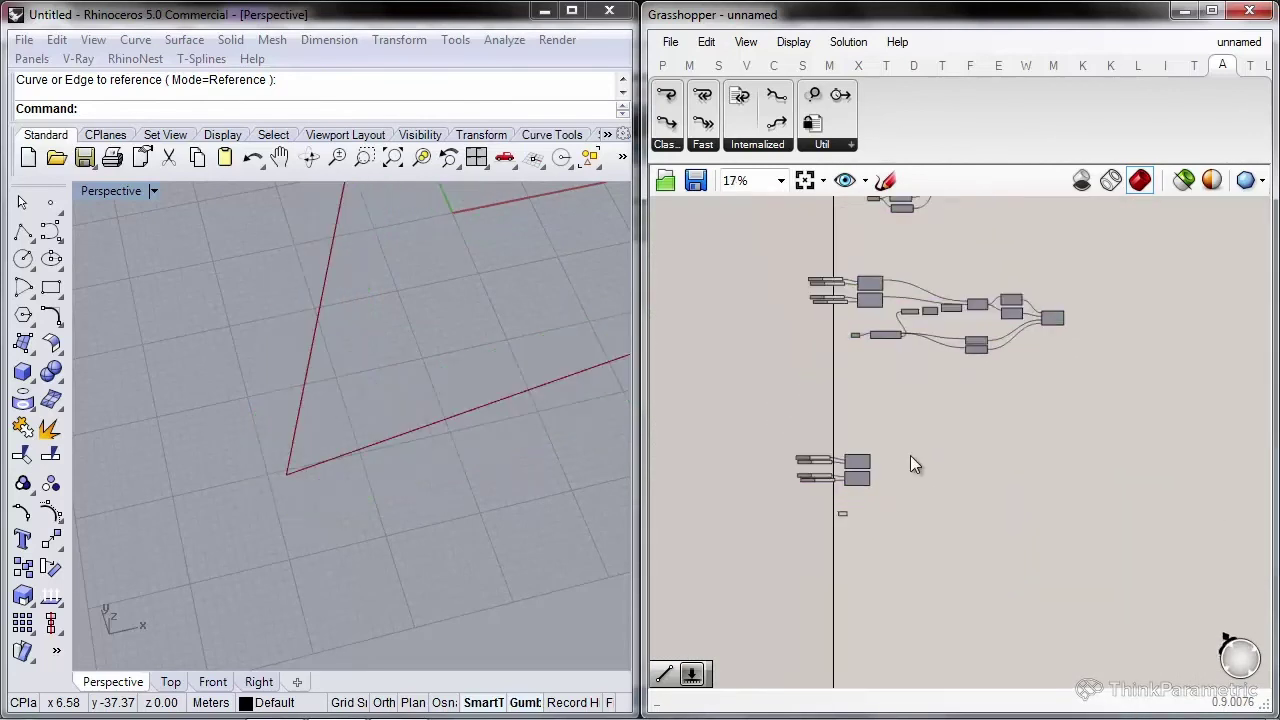
Add an Explode component and connect the copied Curve parameter to its Curve input
scroll(913, 343, down, 2)
key(ctrl+a)
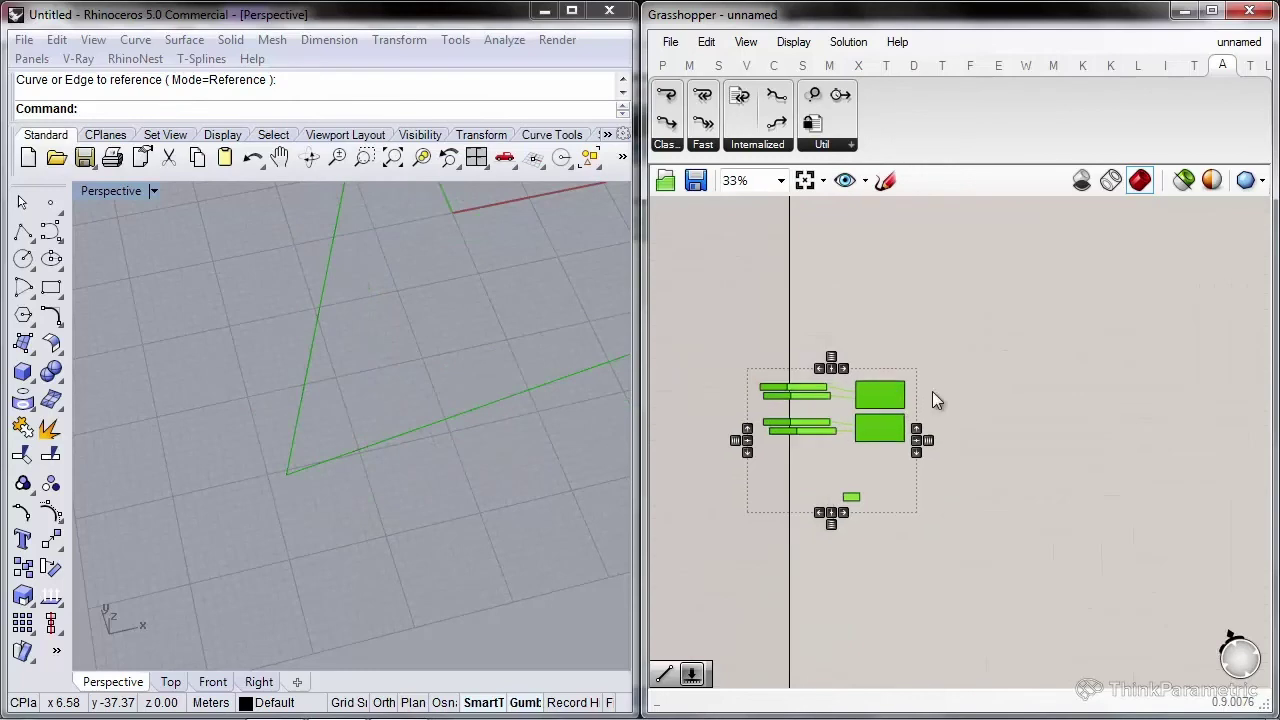
click(1160, 410)
scroll(1093, 421, up, 4)
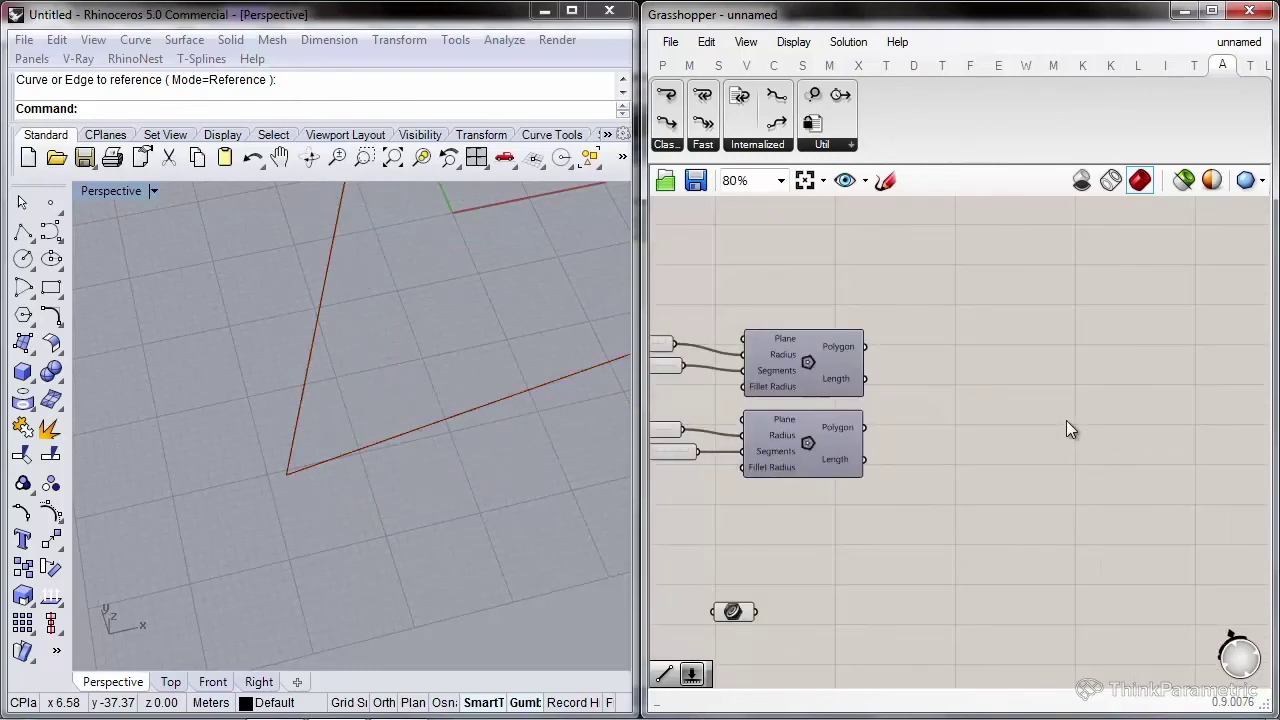
double_click(951, 490)
text(explode)
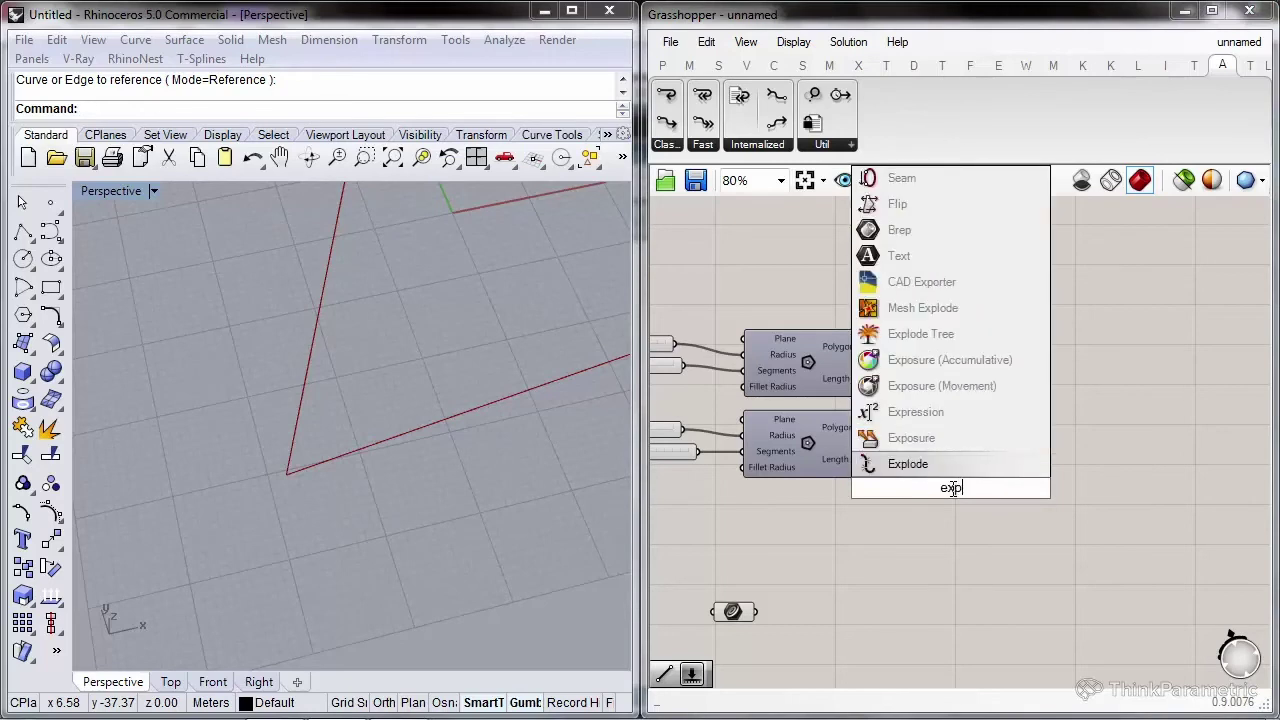
key(Return)
drag(891, 487, 890, 601)
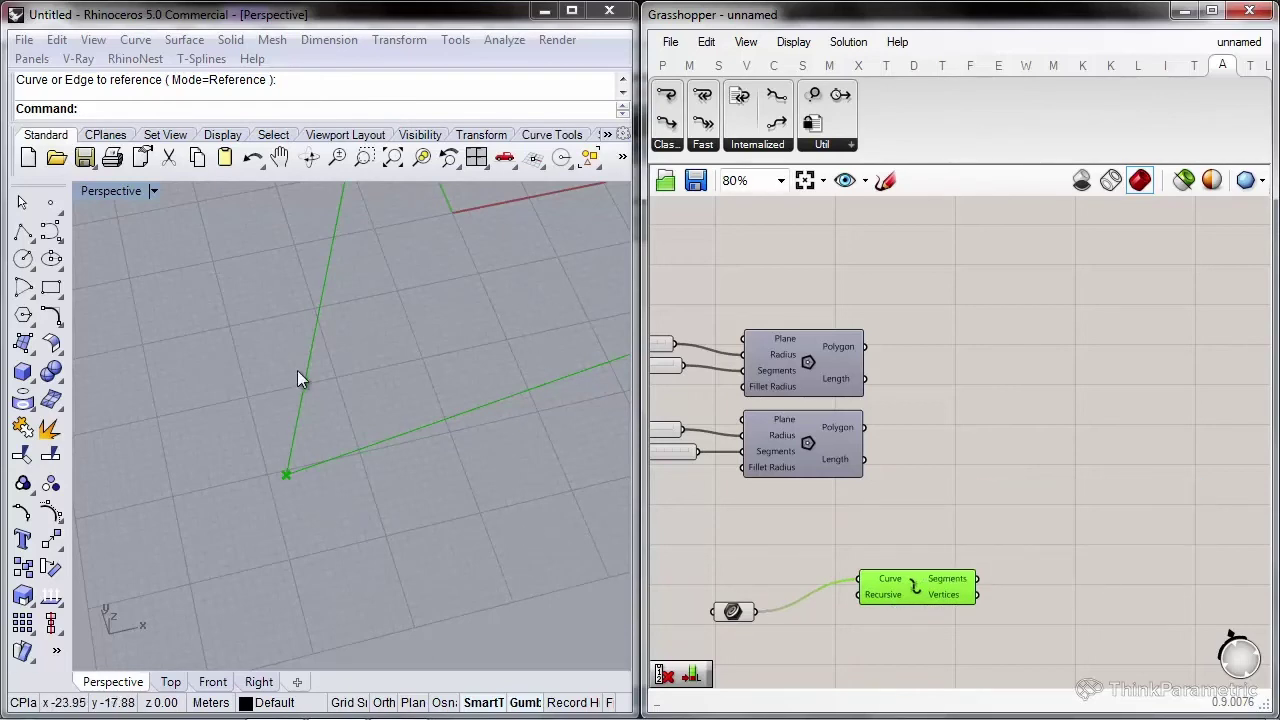
right_drag(371, 366, 343, 517)
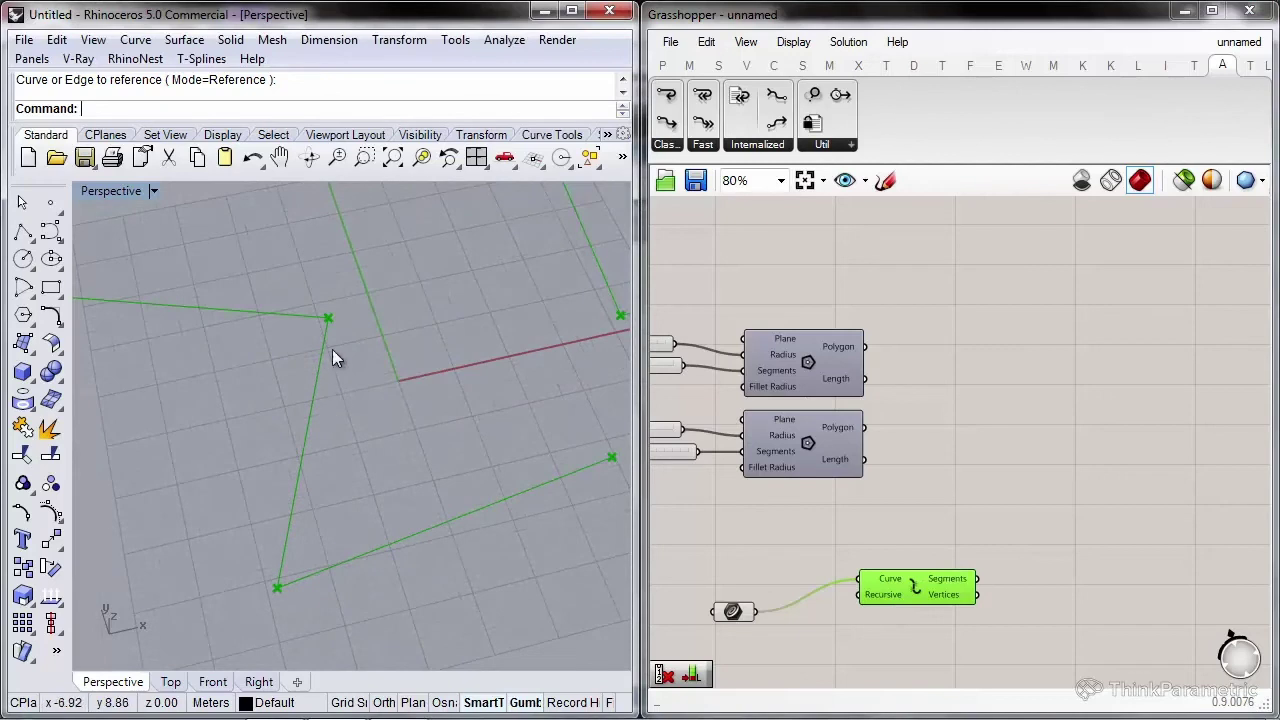
right_drag(340, 330, 277, 386)
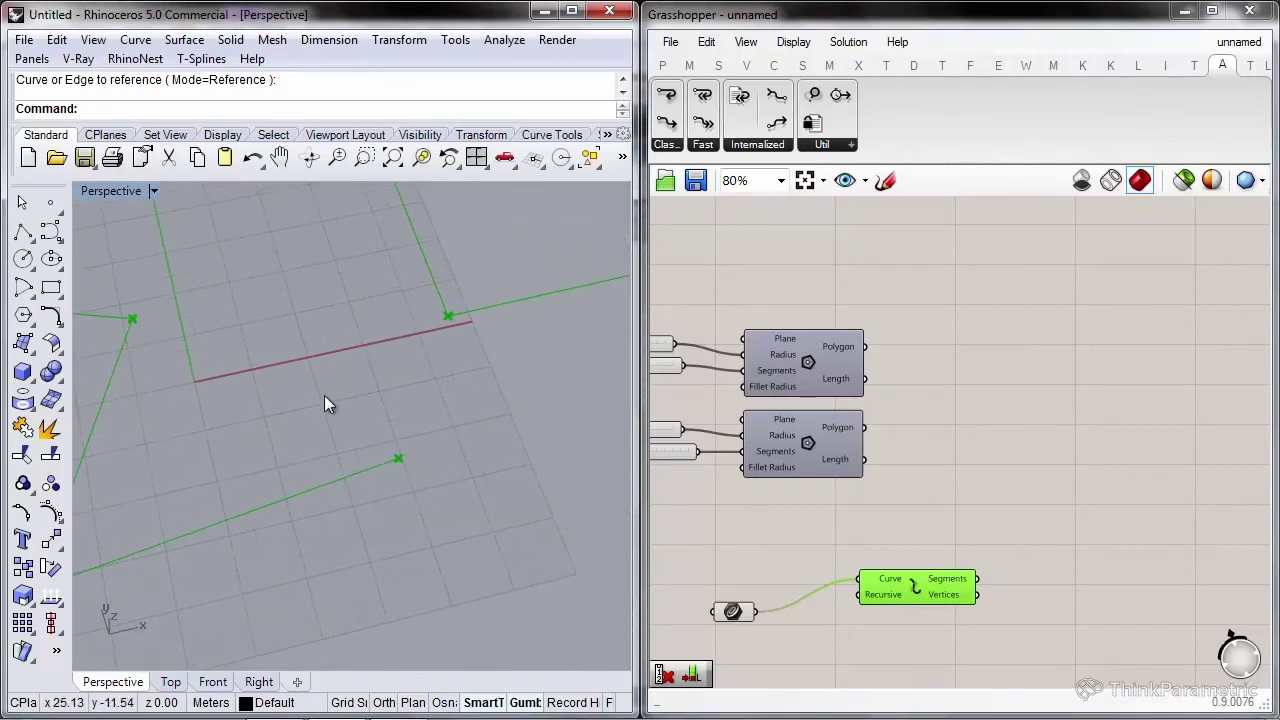
right_drag(406, 458, 397, 423)
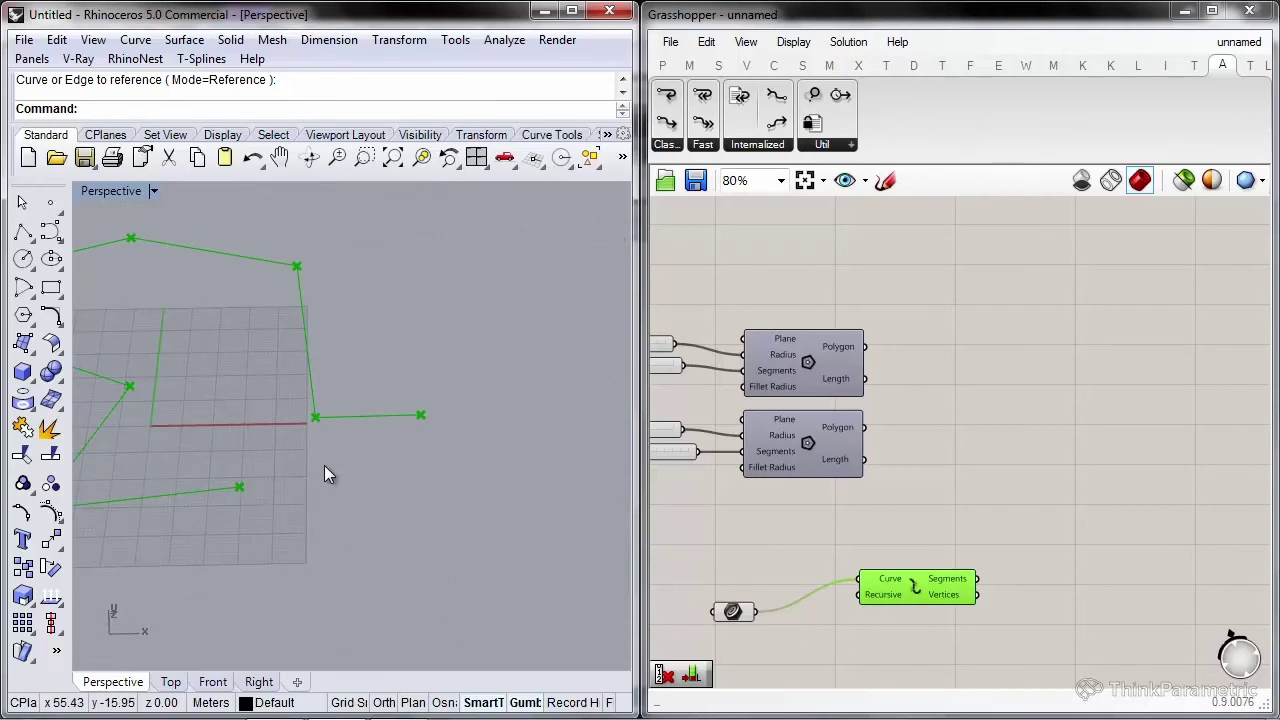
Add a List Item component fed by Explode's Segments and insert an extra -1 output above i
right_drag(954, 554, 963, 454)
double_click(963, 454)
text(list)
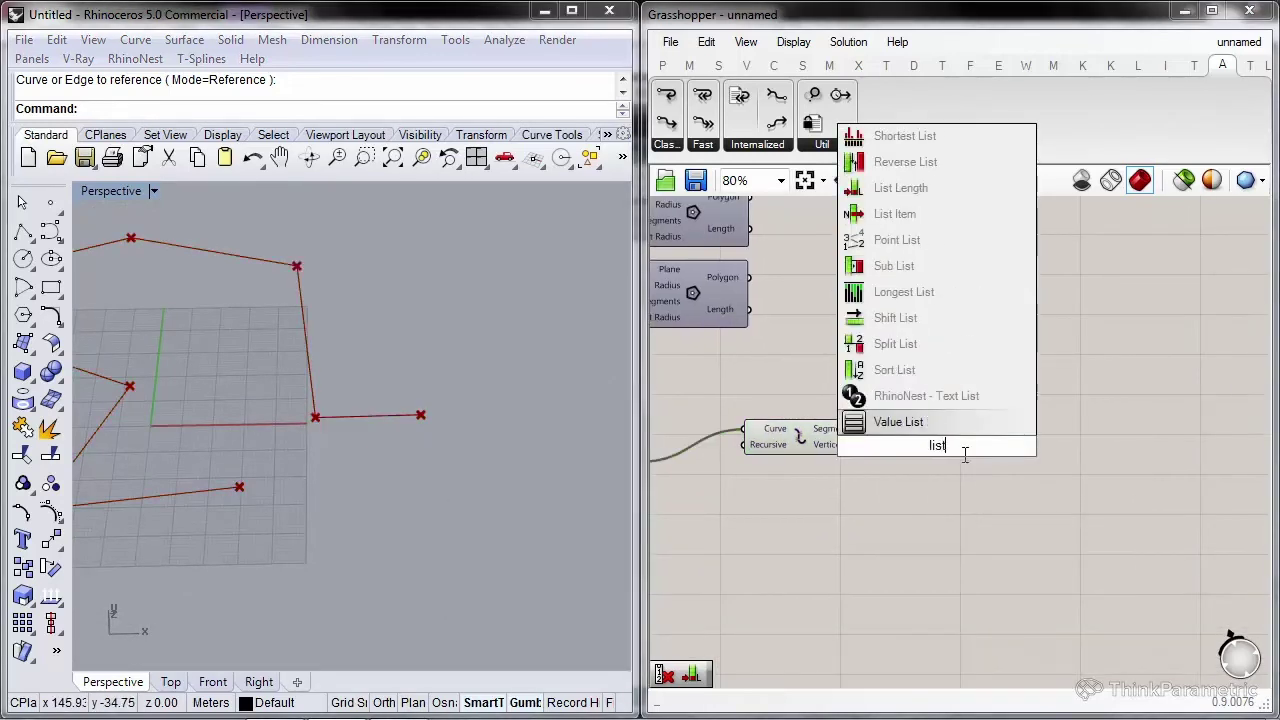
text( item)
key(Return)
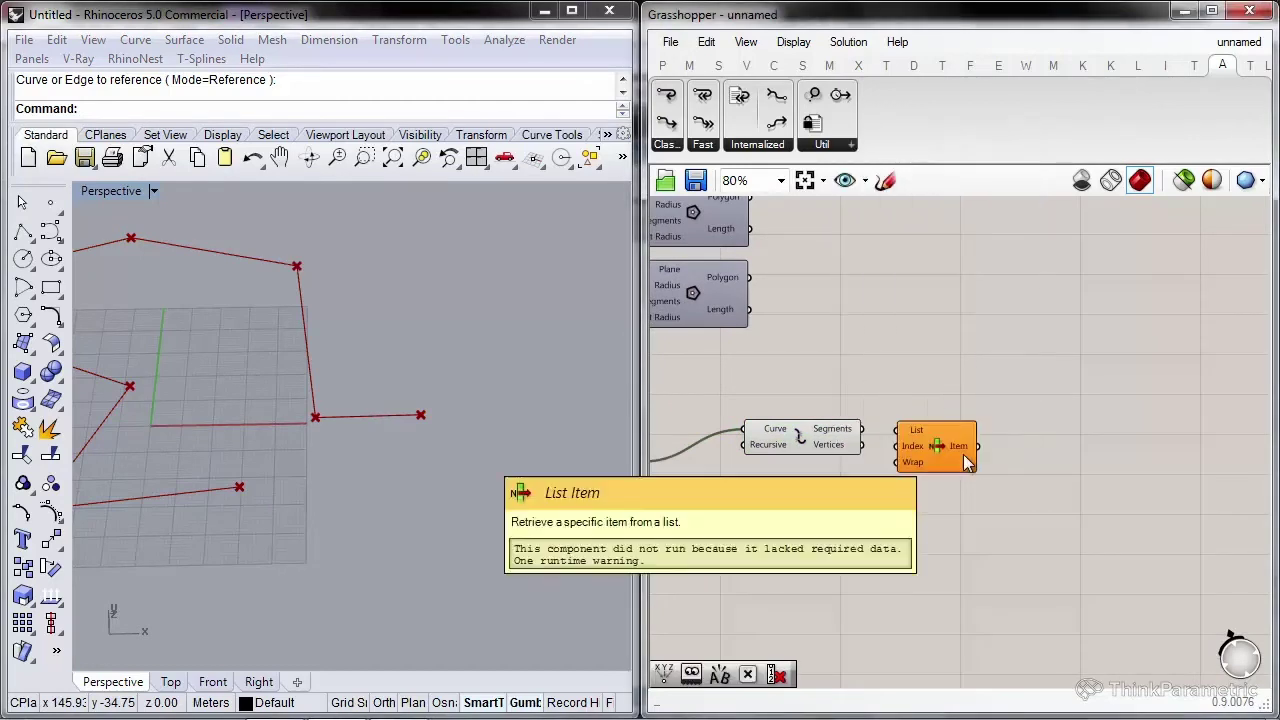
scroll(754, 430, up, 3)
drag(873, 421, 1001, 430)
scroll(959, 434, down, 4)
scroll(1037, 356, up, 7)
scroll(1030, 483, up, 2)
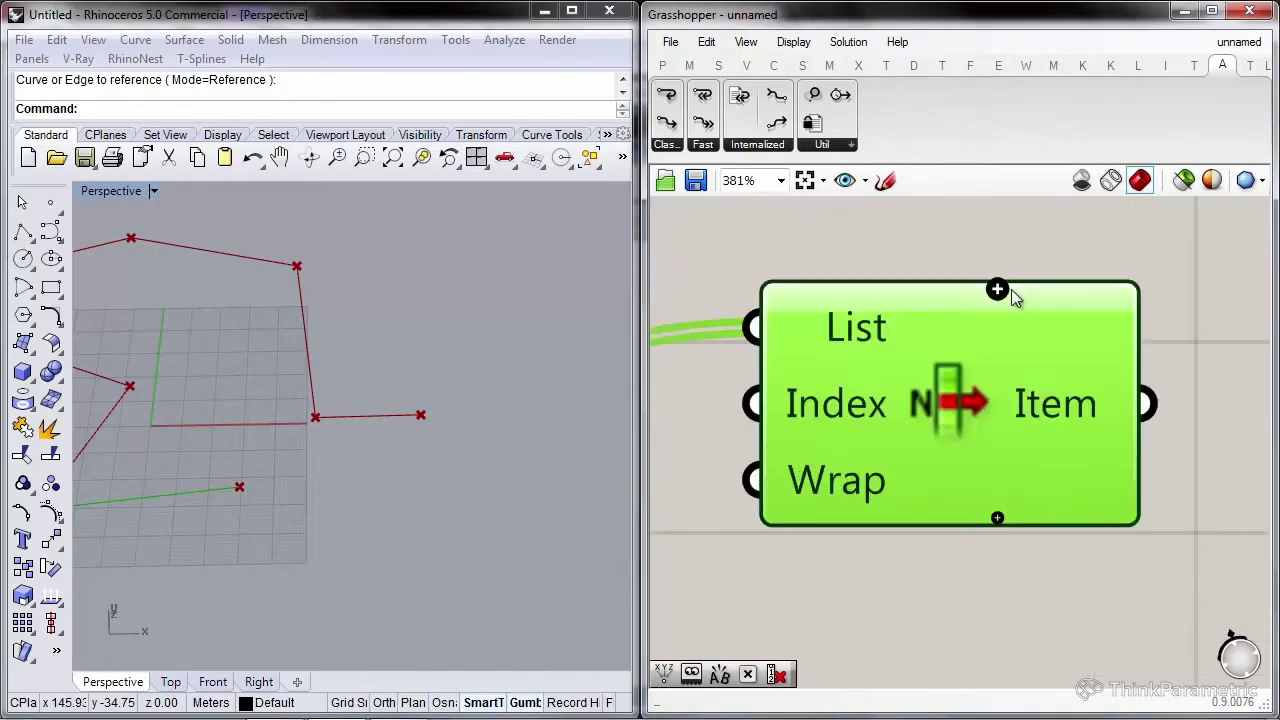
click(997, 287)
scroll(980, 305, down, 1)
scroll(1000, 315, down, 1)
Add a Perp Frame component fed by the List Item's i output and set its Parameter number
double_click(1060, 345)
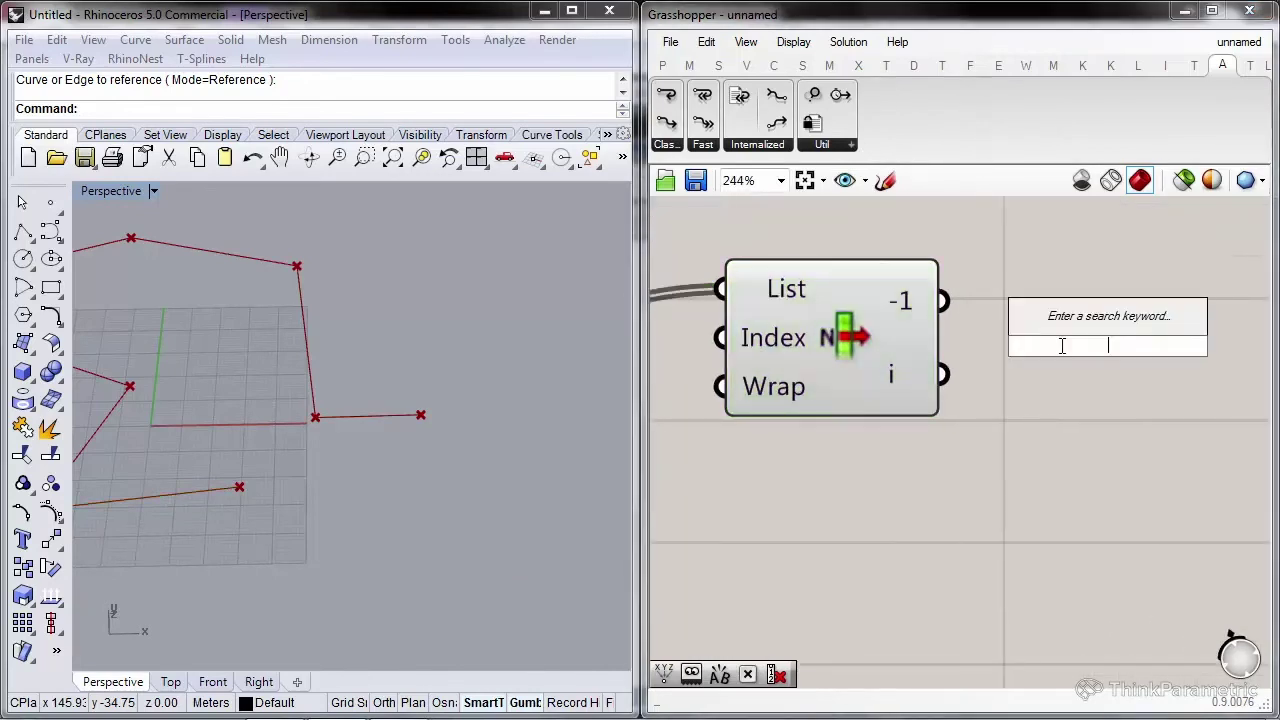
text(per)
key(Up)
key(Return)
drag(1102, 344, 1158, 339)
drag(1003, 314, 970, 339)
drag(1058, 346, 1070, 375)
right_click(1078, 390)
mouse_move(1143, 538)
click(962, 539)
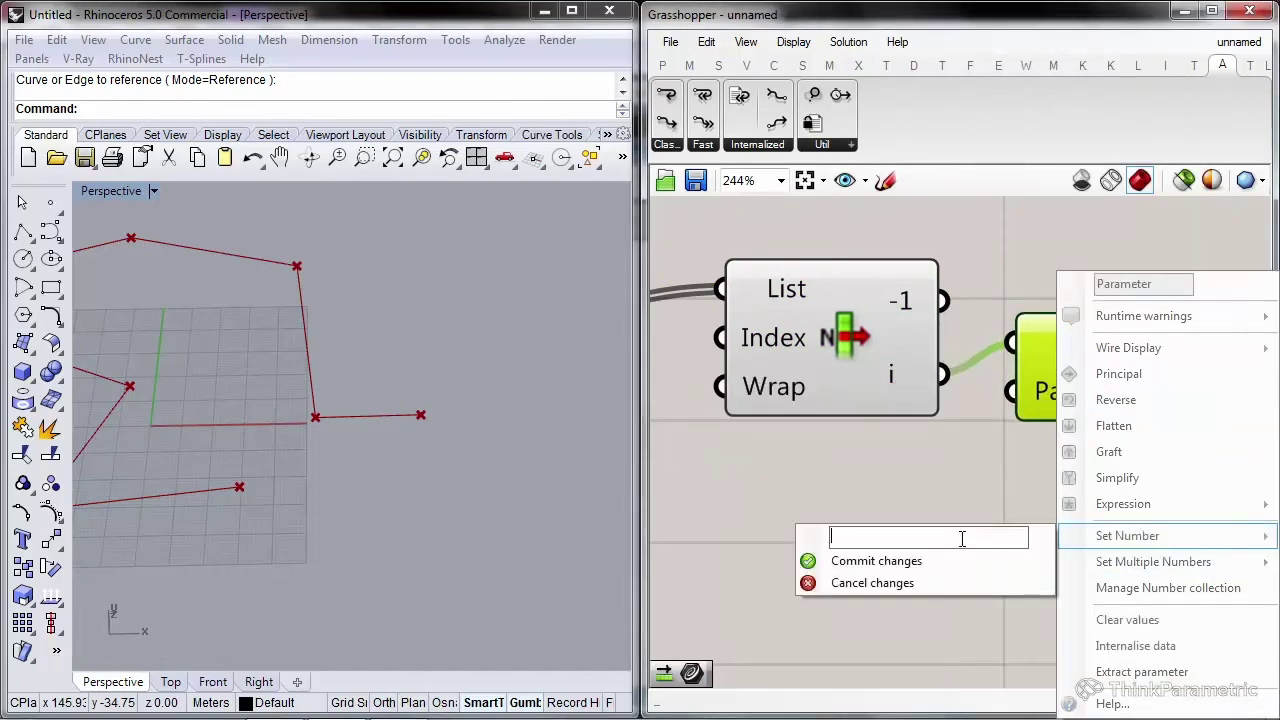
right_drag(1001, 337, 805, 375)
Duplicate the Perp Frame, feed the copy from the List Item's -1 output and set its Parameter to 1
drag(911, 387, 923, 299)
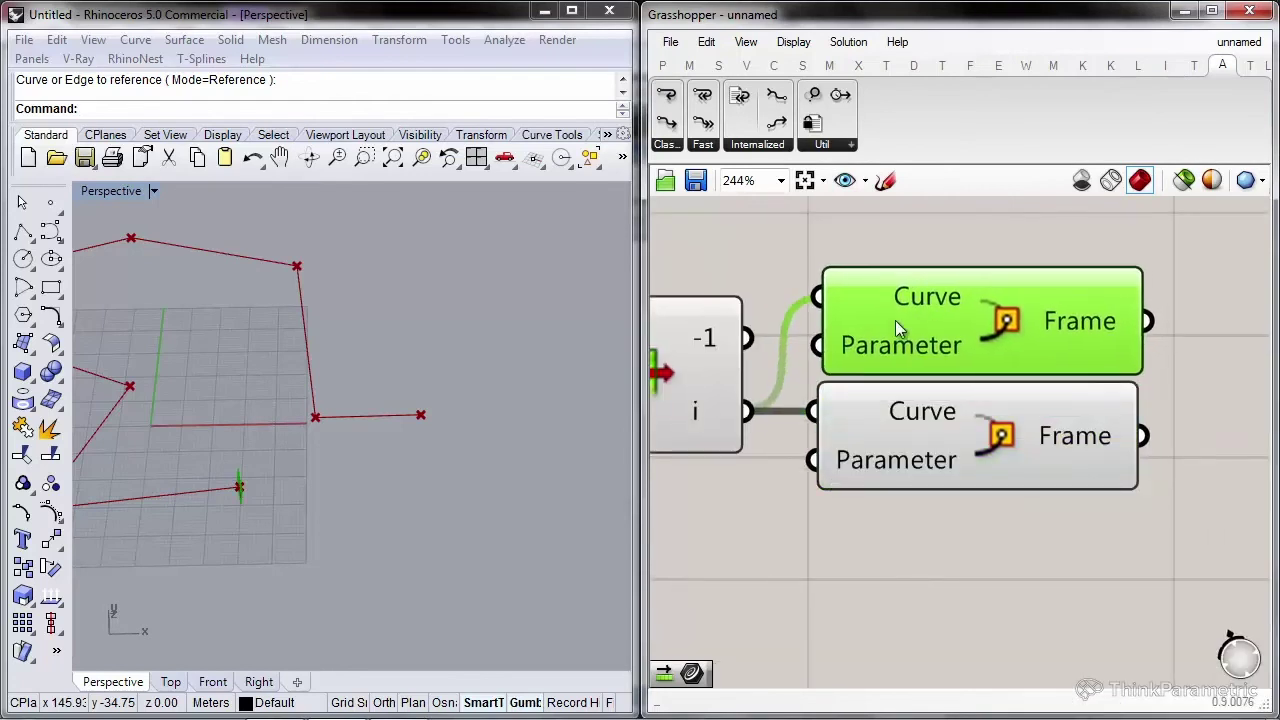
drag(817, 299, 746, 338)
right_click(860, 346)
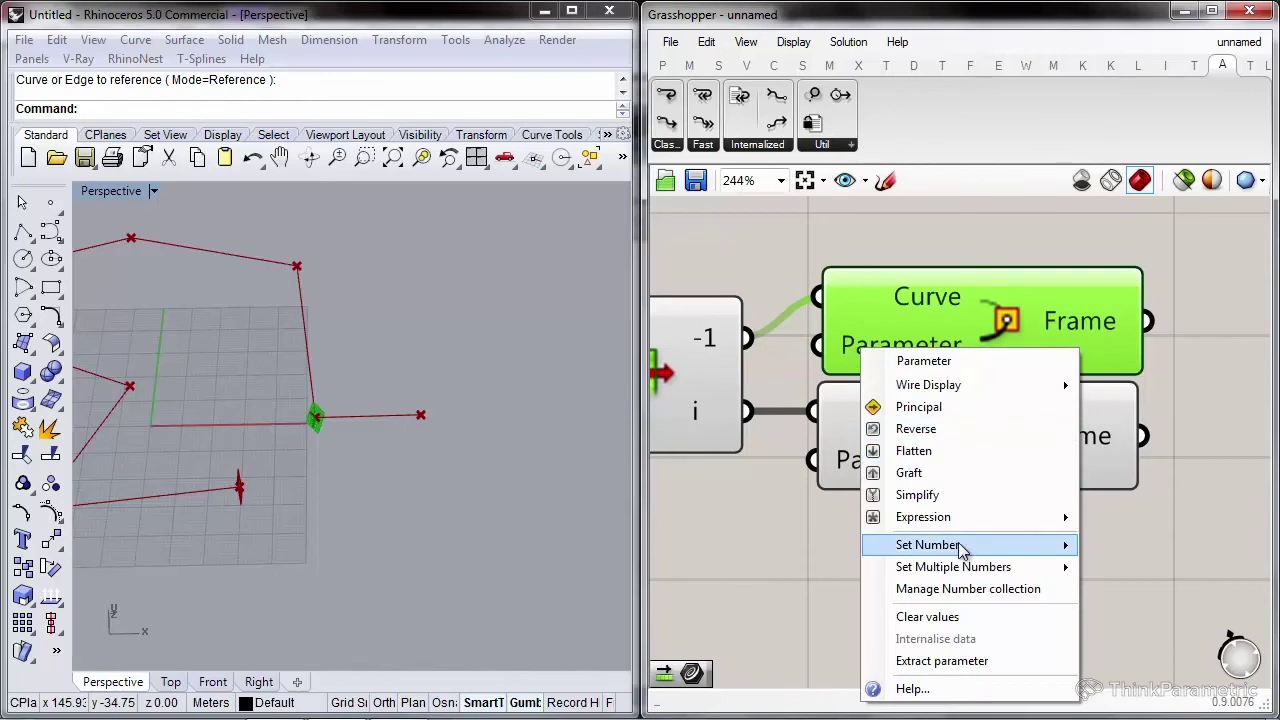
mouse_move(960, 548)
click(753, 548)
text(1)
key(Return)
scroll(707, 262, down, 5)
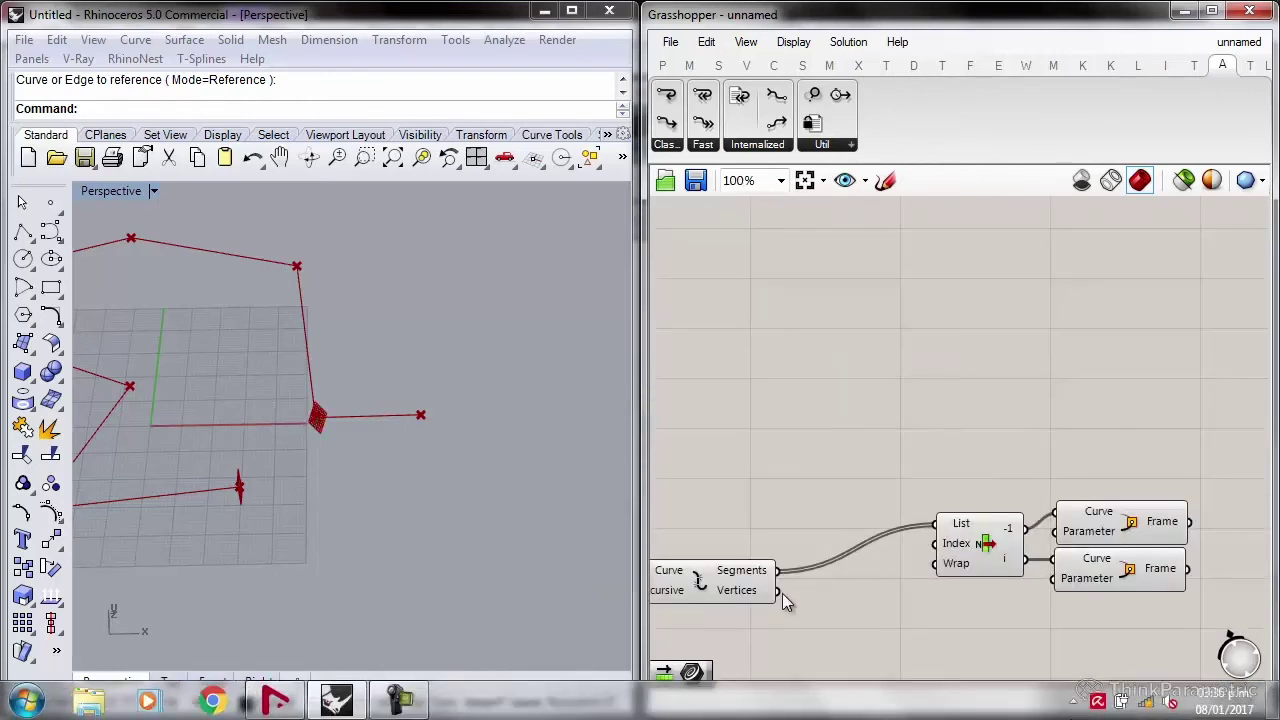
Reparameterize the Segments output of the Explode component
right_click(742, 570)
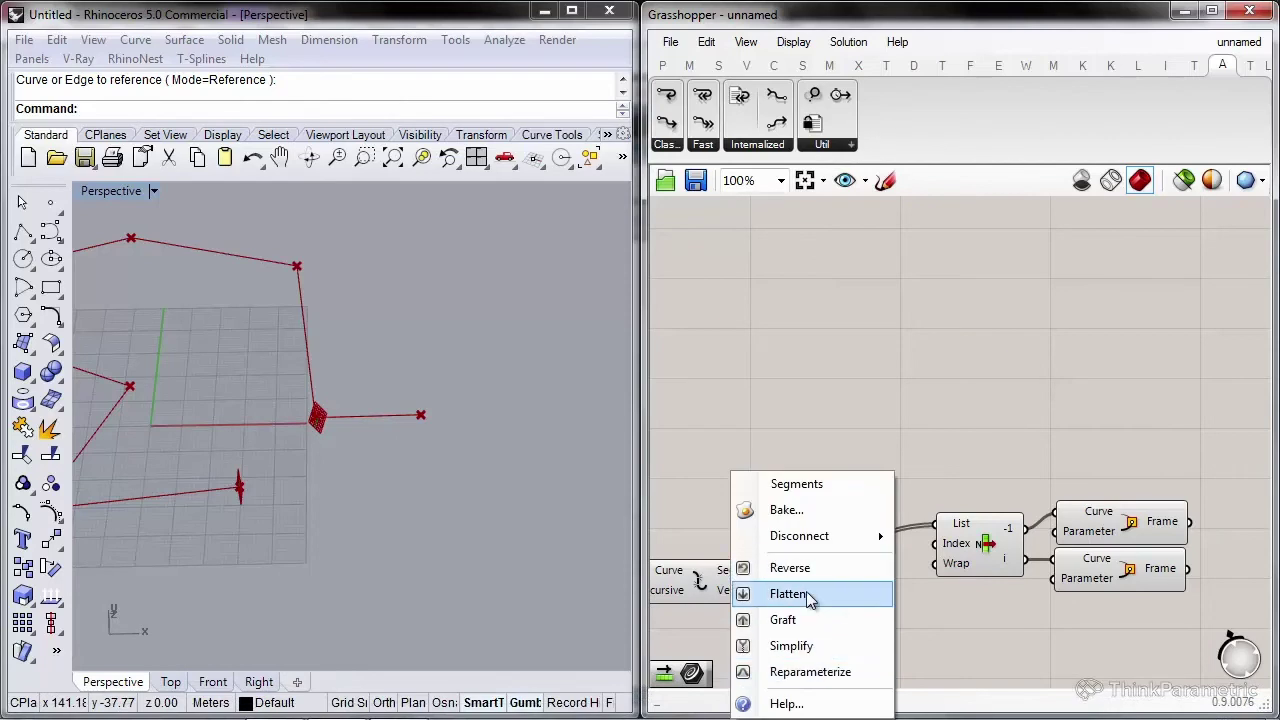
click(808, 672)
right_drag(900, 549, 913, 457)
shift+right_drag(335, 430, 376, 411)
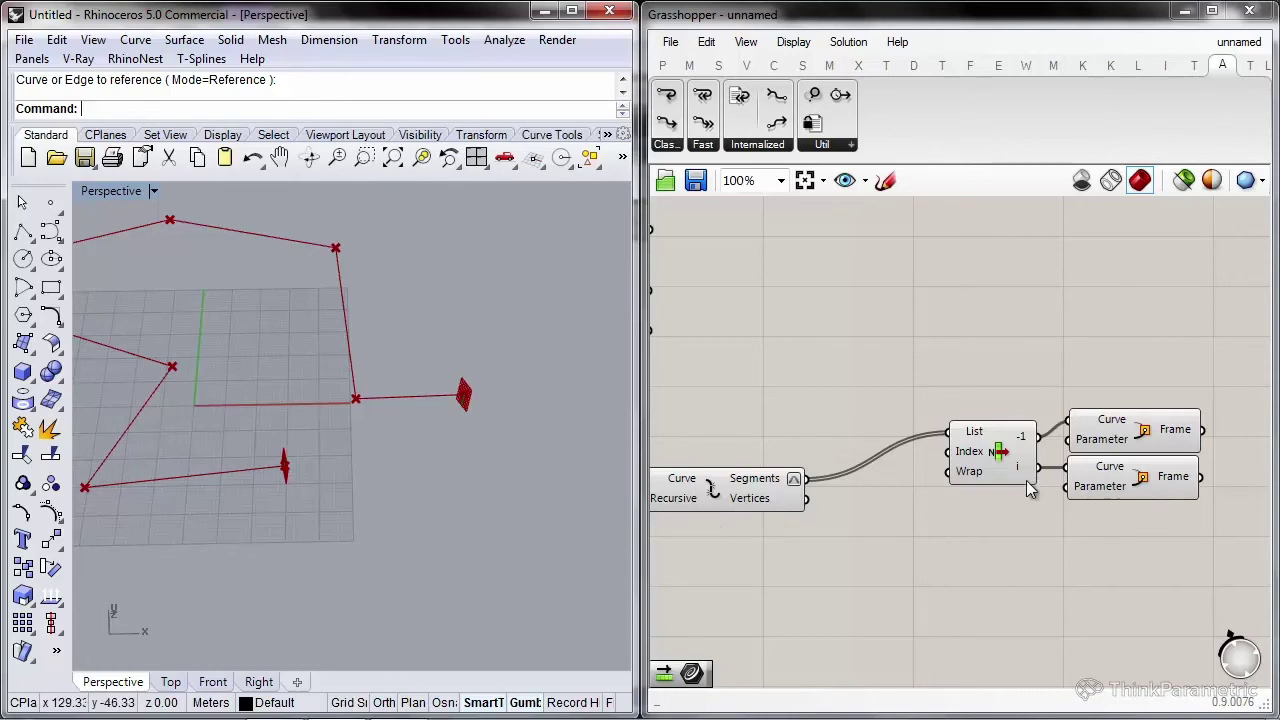
Add a Shift List component fed by Explode's Segments and invert its Wrap input
right_drag(1029, 488, 1012, 408)
double_click(946, 563)
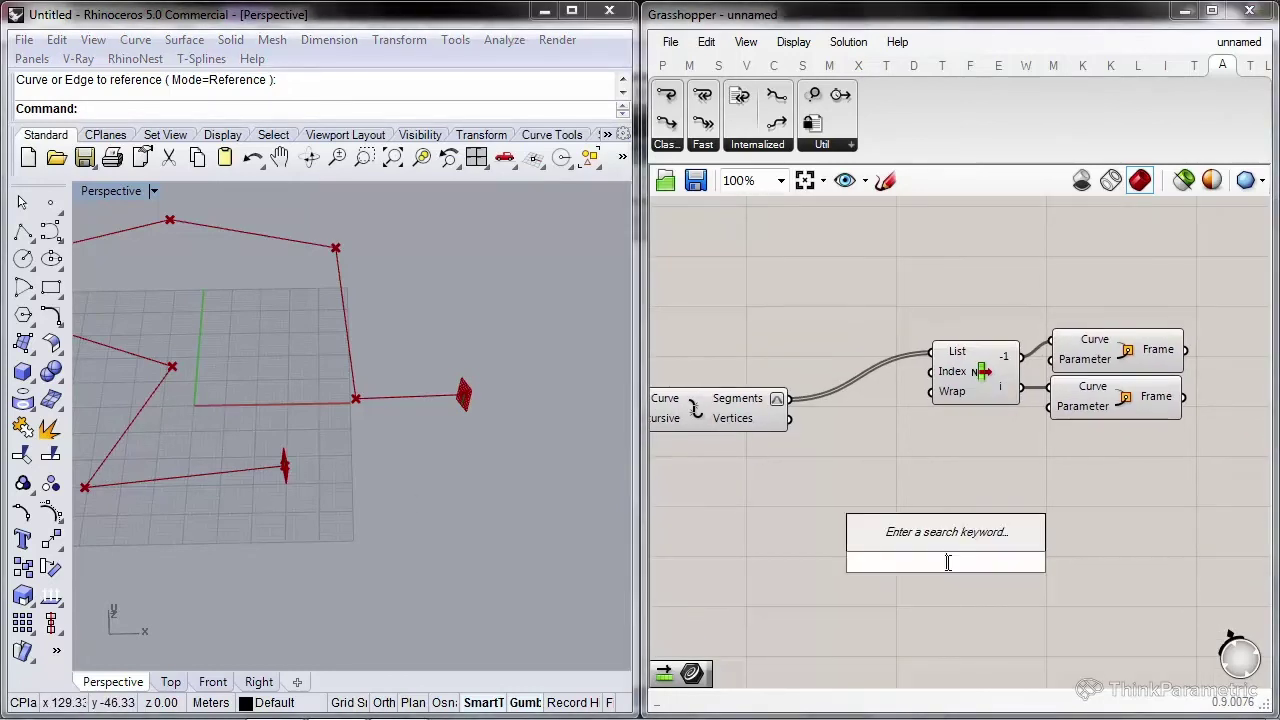
text(shift li)
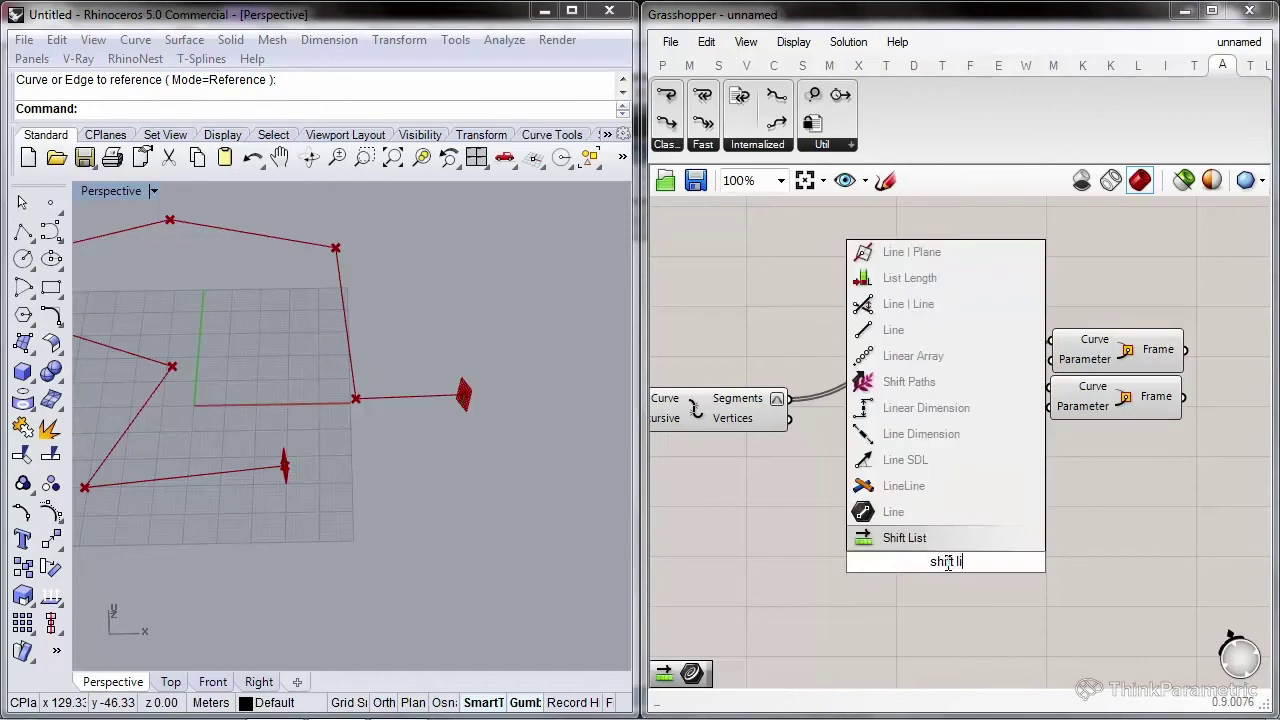
key(Return)
drag(790, 399, 900, 541)
right_click(918, 580)
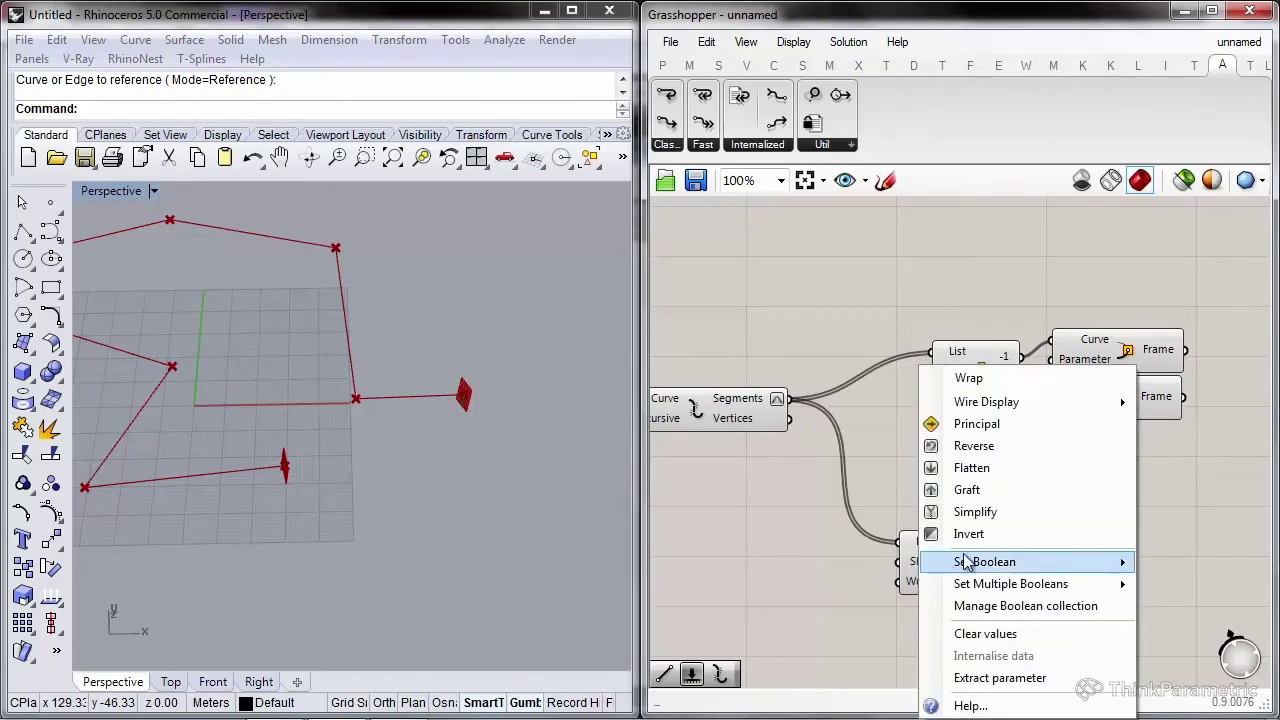
click(962, 541)
right_drag(952, 543, 853, 459)
drag(854, 486, 955, 508)
right_drag(955, 510, 928, 449)
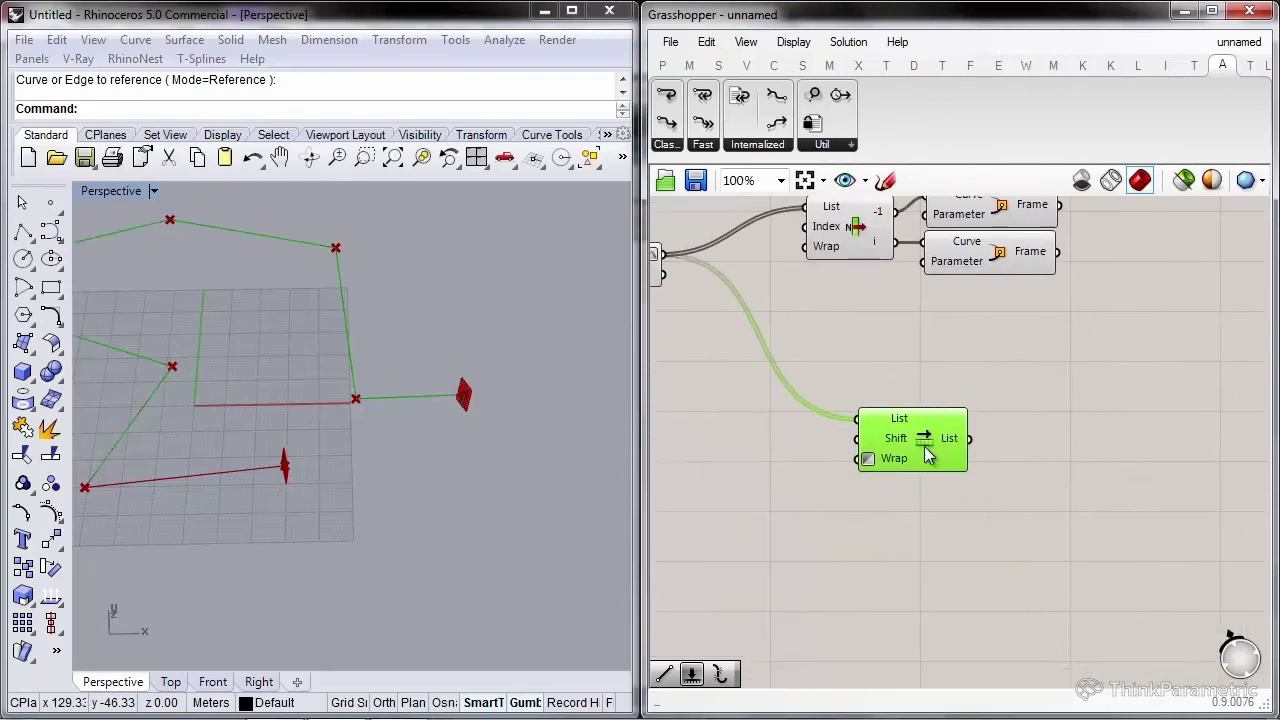
Duplicate the Shift List just below the original and set the copy's Shift to -1
scroll(928, 447, up, 2)
key(ctrl+c)
key(ctrl+v)
drag(918, 448, 914, 531)
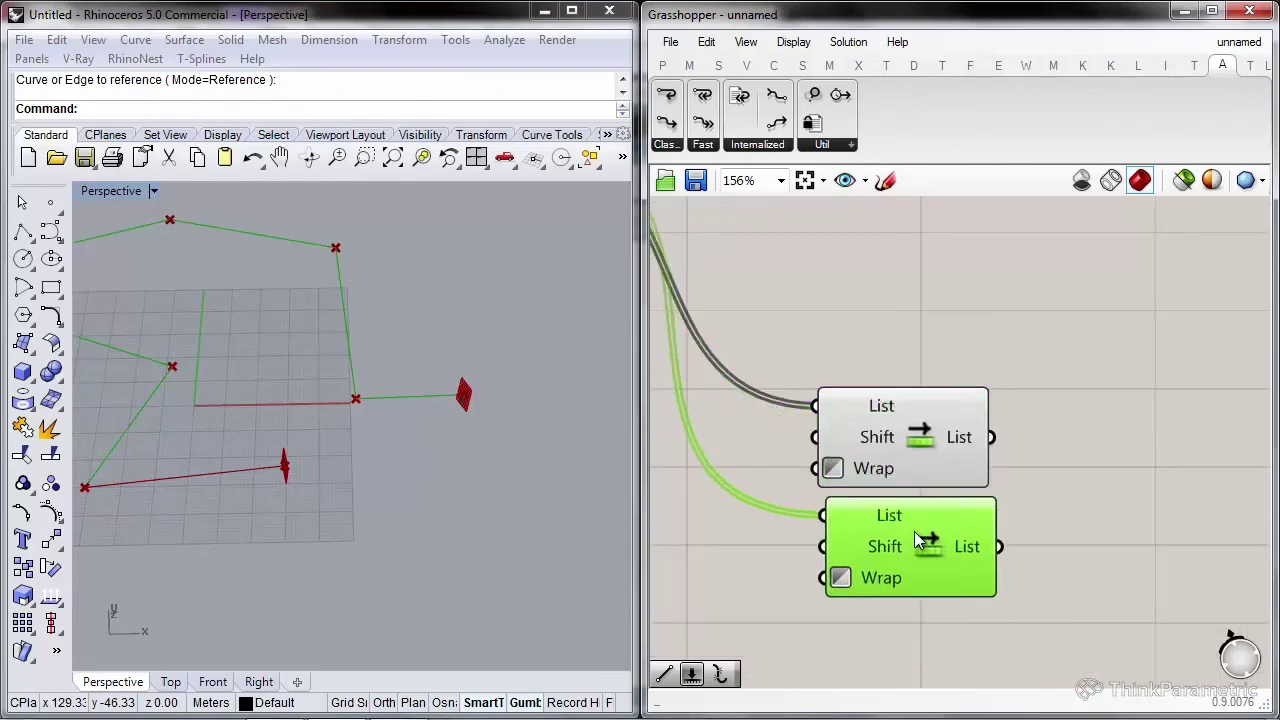
right_click(864, 552)
mouse_move(915, 568)
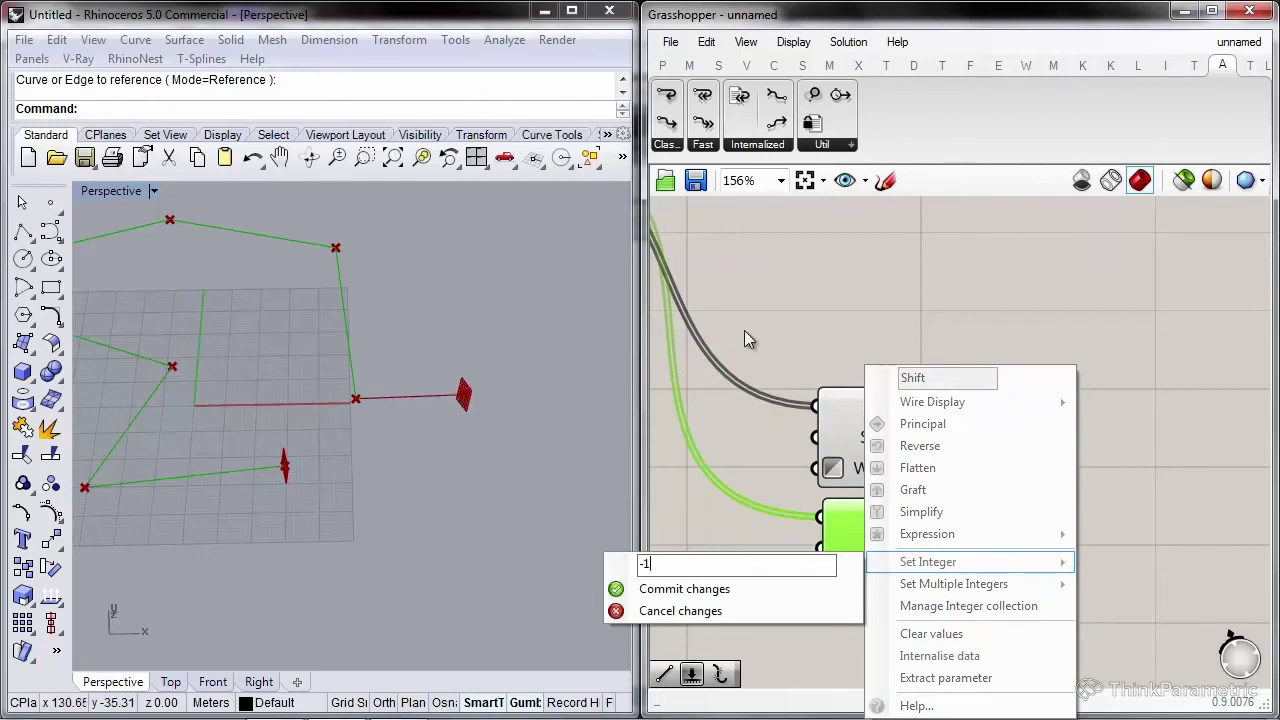
click(914, 342)
Add two Deconstruct Vector components, feeding each one from a different Shift List output
right_drag(942, 350, 857, 333)
double_click(857, 332)
text(de)
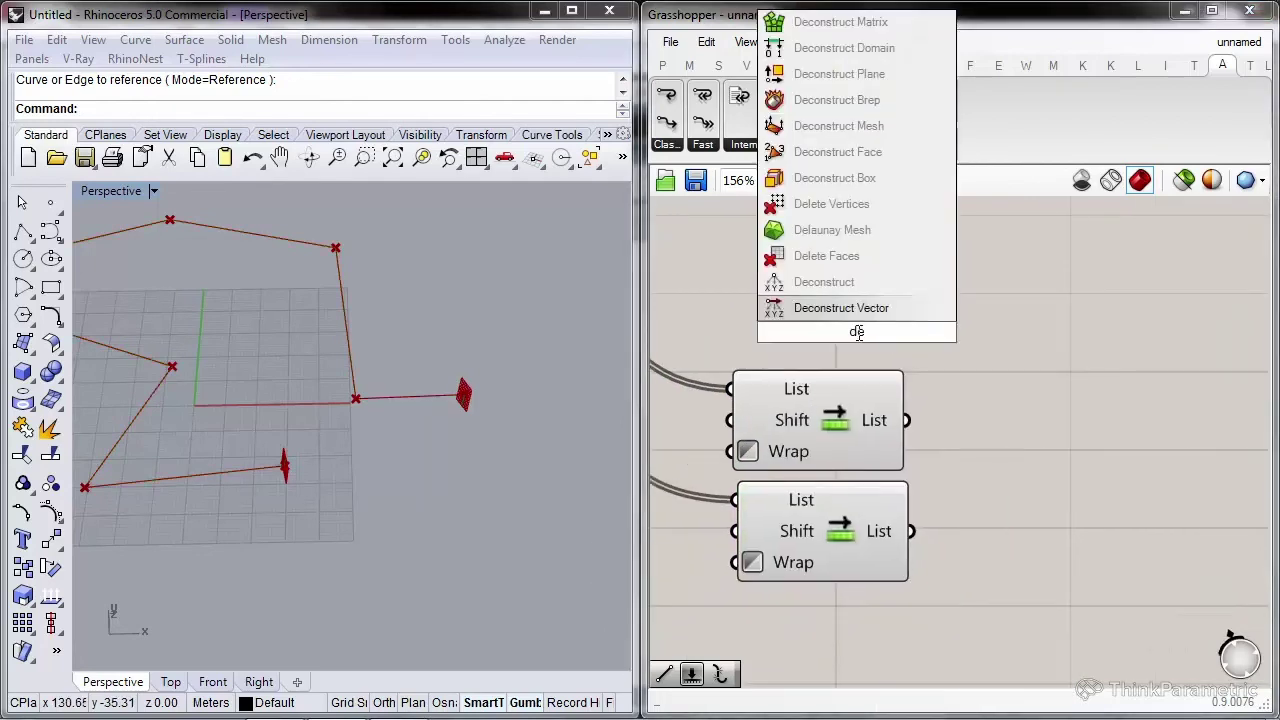
click(857, 313)
right_drag(857, 313, 753, 293)
drag(752, 293, 964, 373)
drag(861, 399, 802, 400)
right_drag(978, 435, 952, 380)
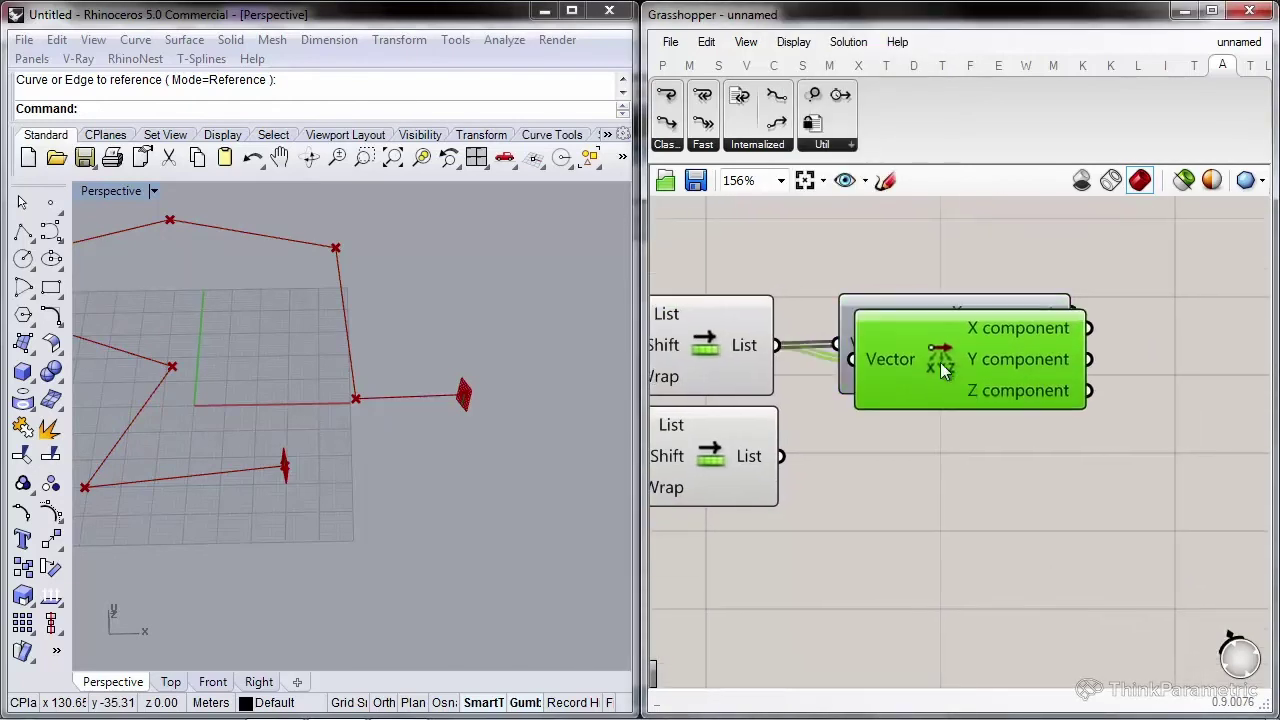
alt+drag(943, 362, 934, 455)
drag(822, 456, 781, 456)
Add three Addition components that sum the matching X, Y and Z components of the two deconstructed vectors
right_drag(937, 414, 807, 398)
double_click(1057, 392)
text(+)
key(Return)
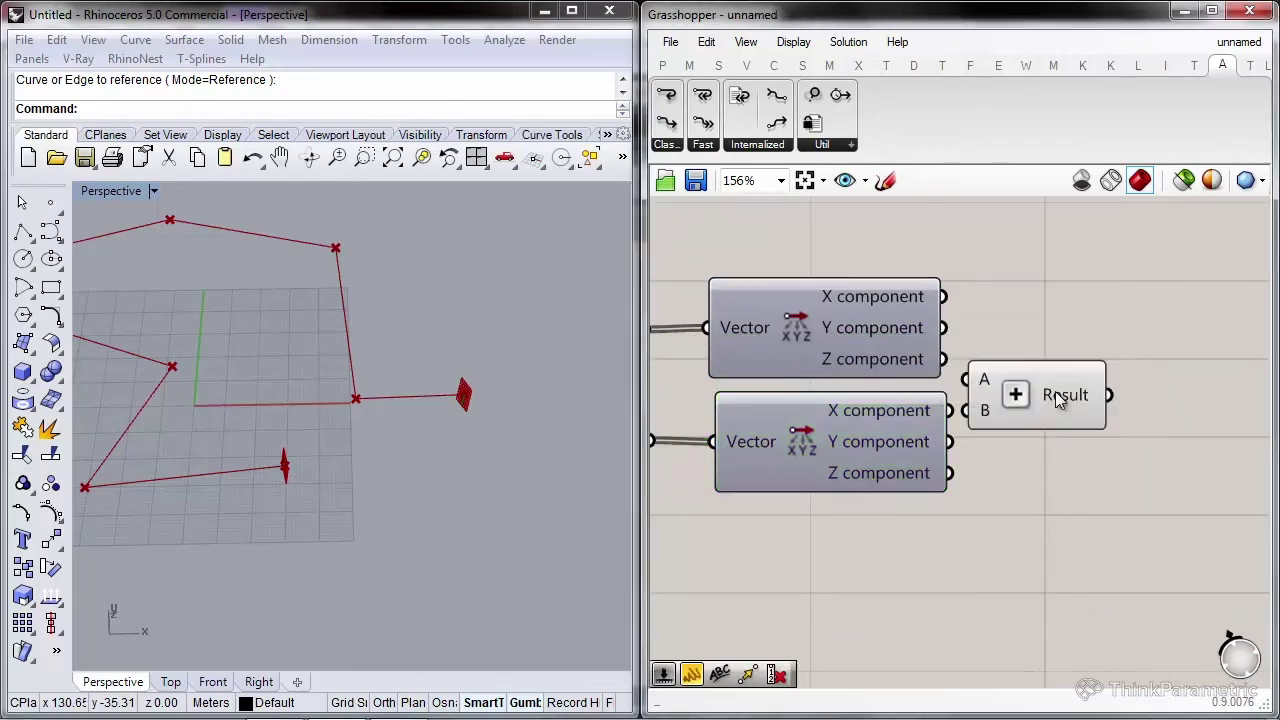
drag(943, 297, 950, 411)
drag(1027, 396, 1053, 428)
drag(978, 365, 945, 360)
drag(949, 474, 1025, 537)
Add three Division components and connect each Addition result to the A input of its own Division
right_drag(1262, 374, 1165, 336)
double_click(1171, 335)
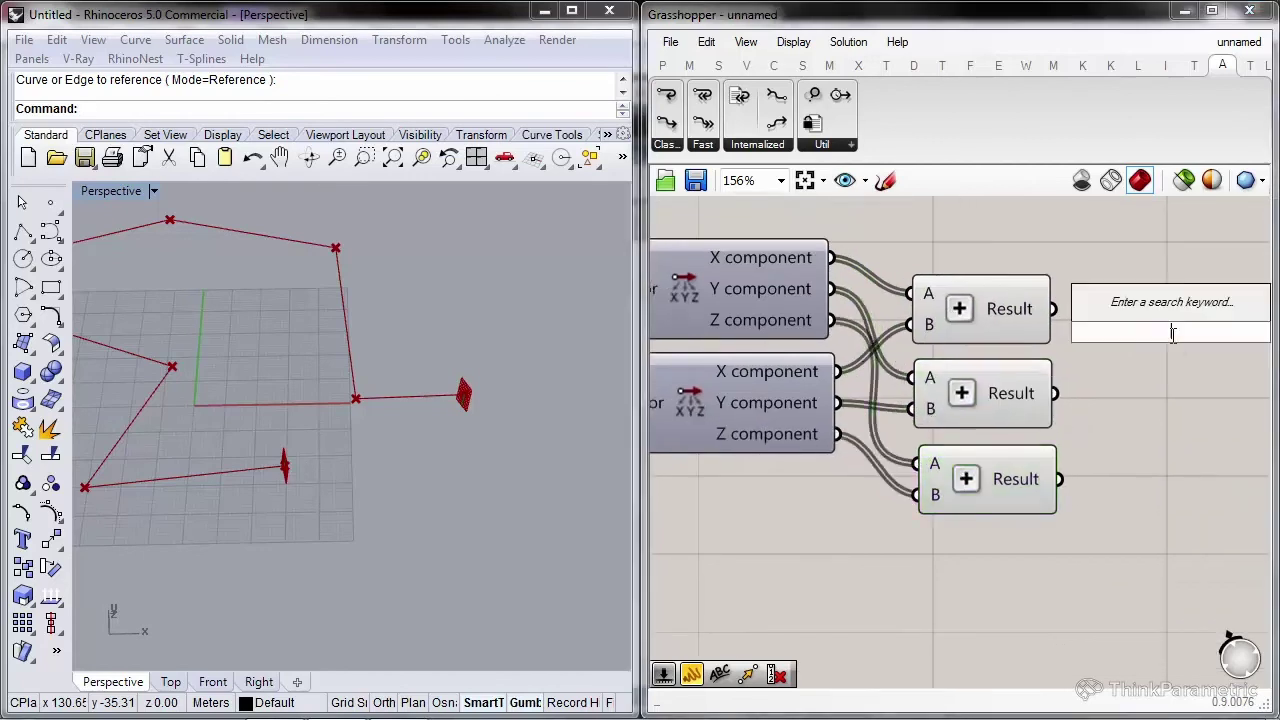
text(/)
key(Return)
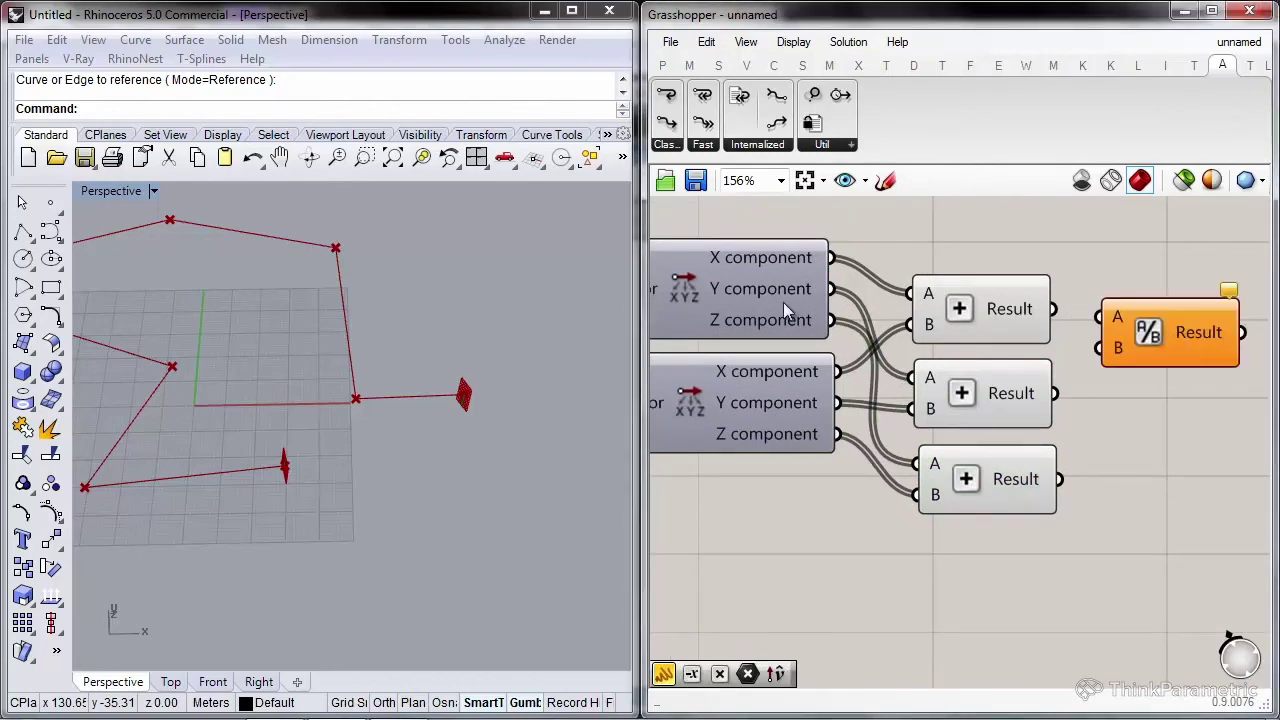
drag(1096, 319, 1053, 309)
drag(1153, 334, 1098, 386)
alt+drag(1155, 415, 1168, 511)
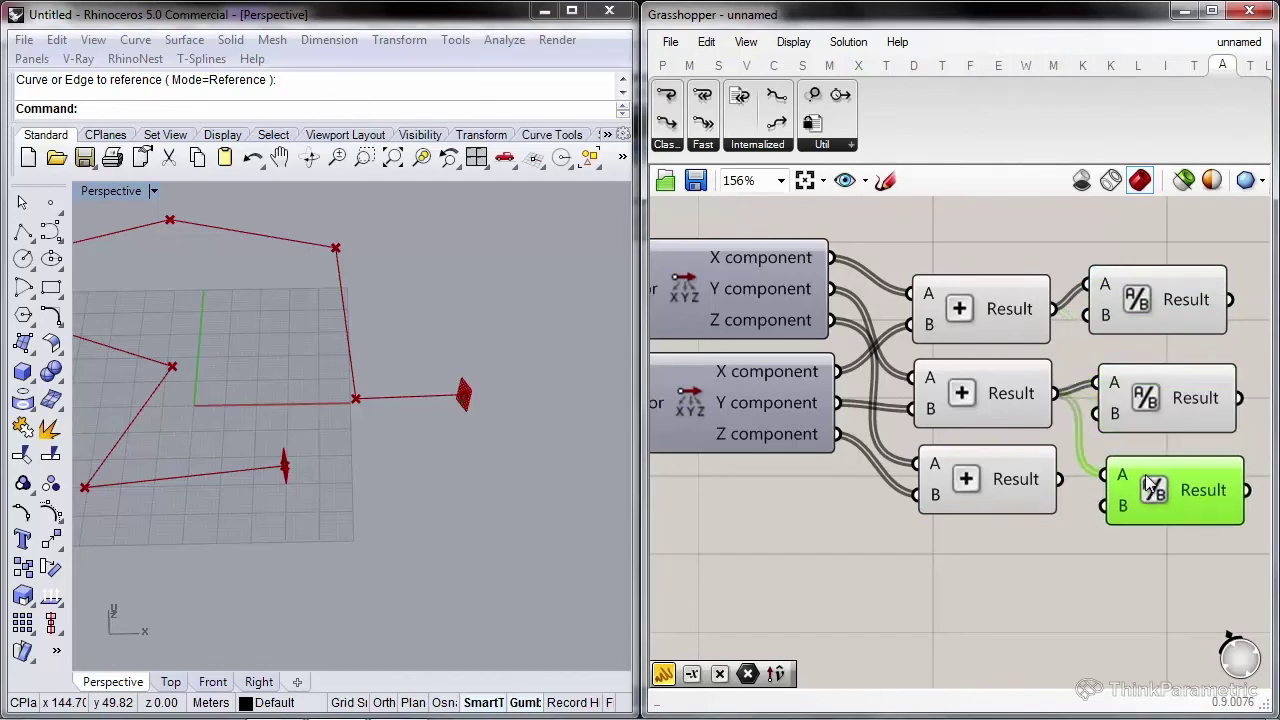
drag(1101, 475, 1056, 479)
Place a Vector XYZ component beside the three Division components
right_drag(1137, 441, 930, 432)
double_click(1125, 373)
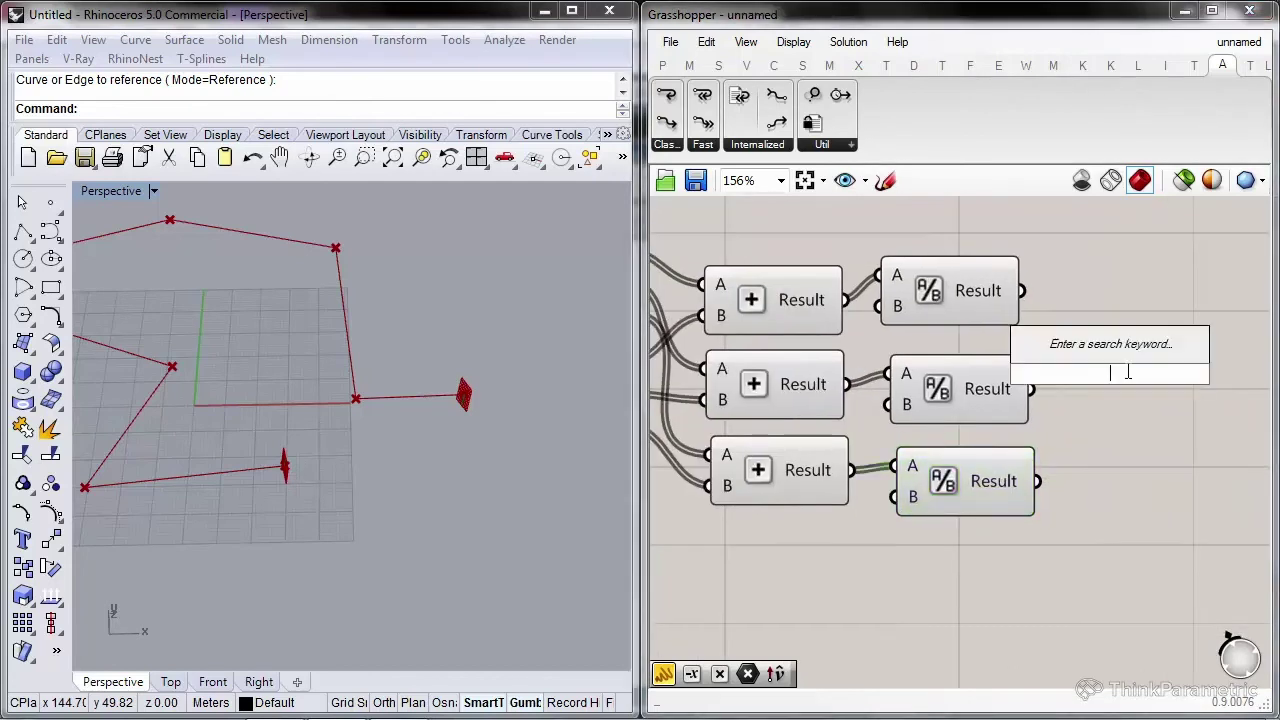
text(vect)
key(Down)
key(Down)
key(Down)
key(Down)
key(Down)
key(Down)
key(Down)
key(Down)
key(Down)
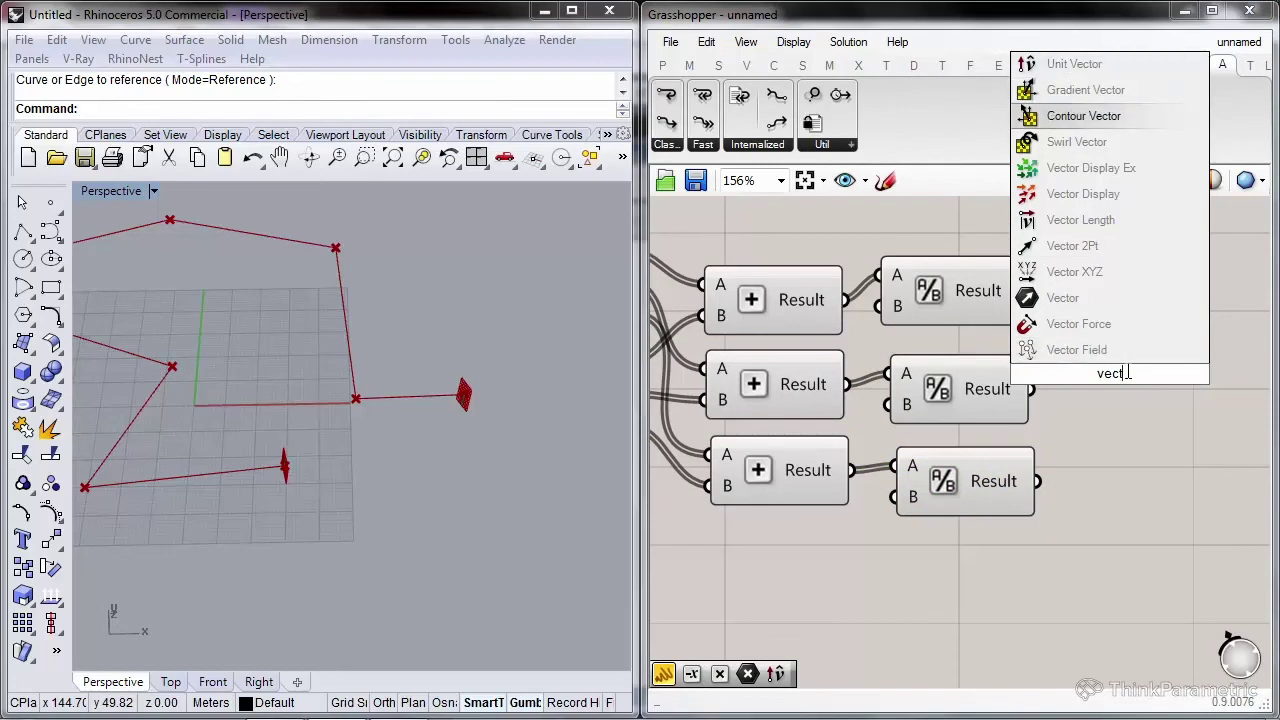
key(Return)
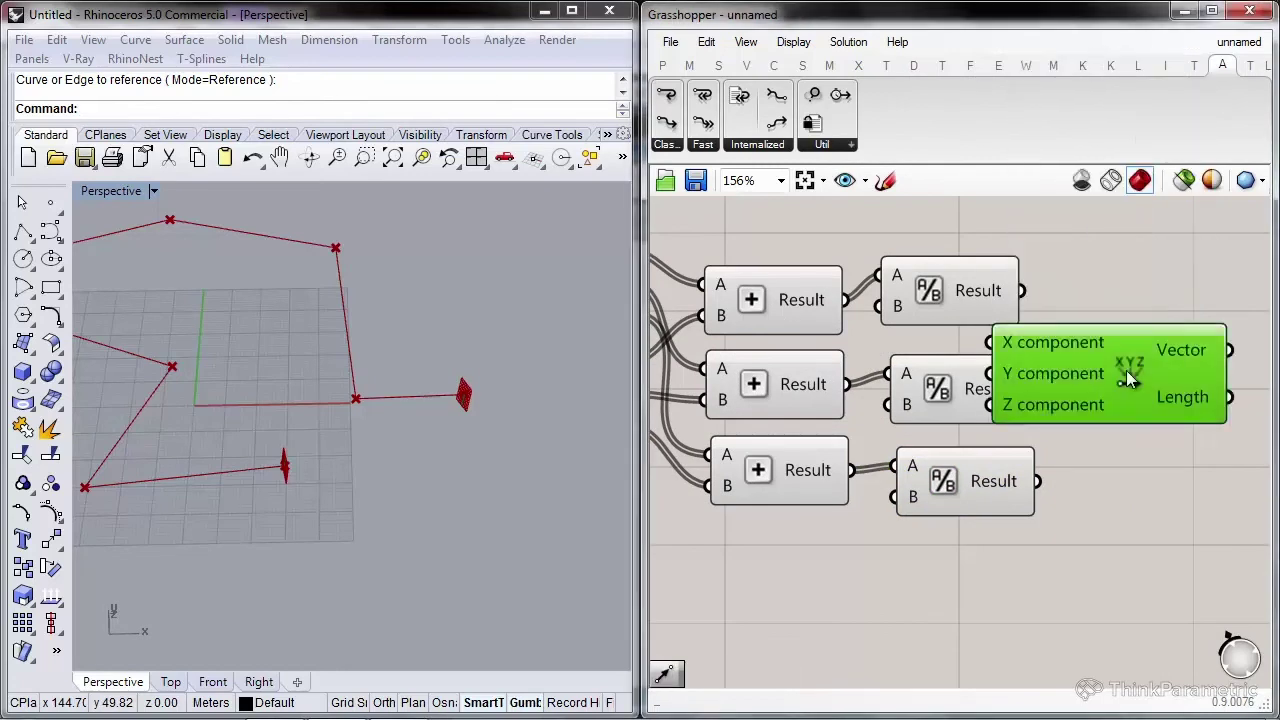
Connect the three Division results to the X, Y and Z inputs of Vector XYZ and graft its Vector output
right_drag(1126, 370, 1088, 370)
drag(1066, 303, 990, 389)
drag(1100, 385, 998, 481)
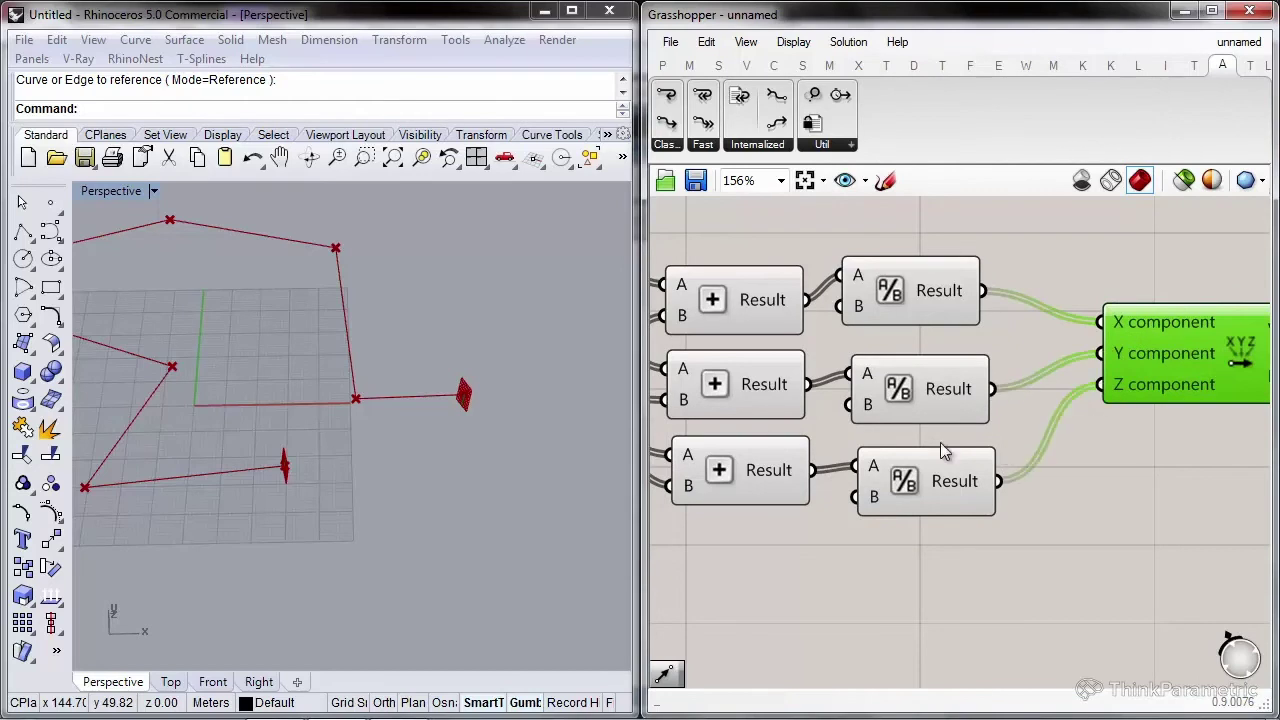
scroll(996, 455, down, 5)
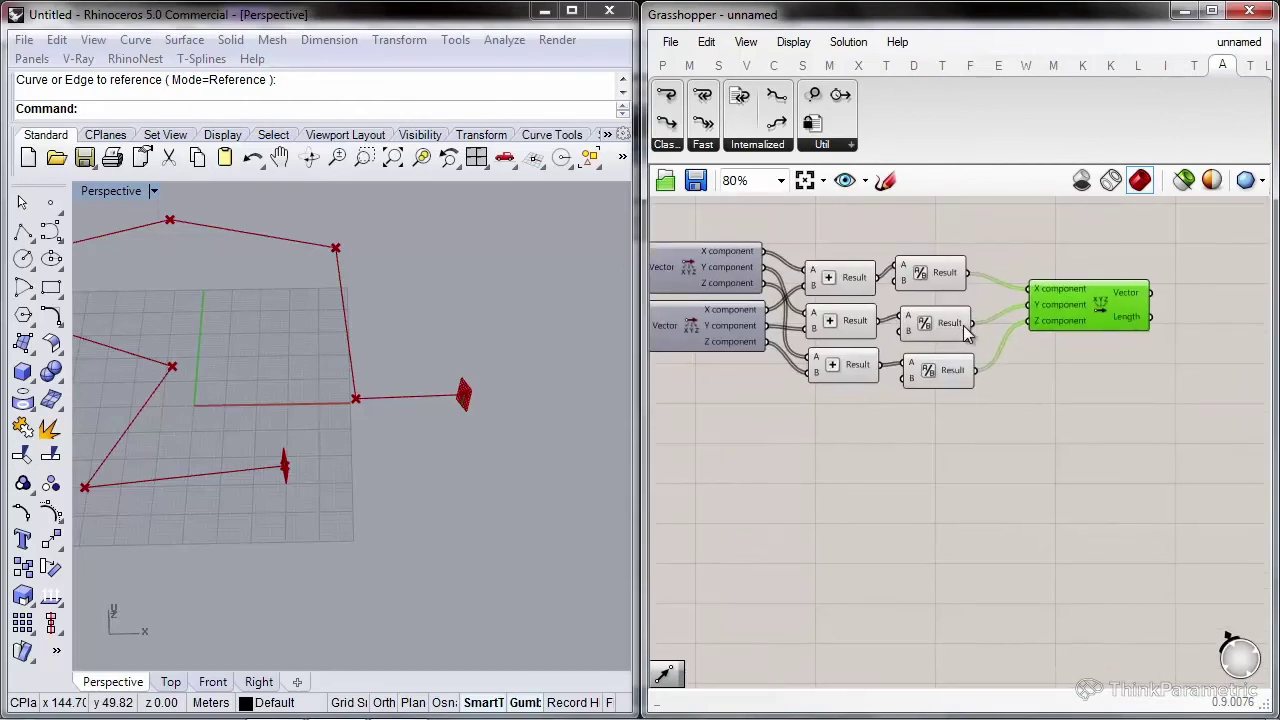
mouse_move(966, 334)
scroll(1064, 297, up, 3)
right_click(1127, 295)
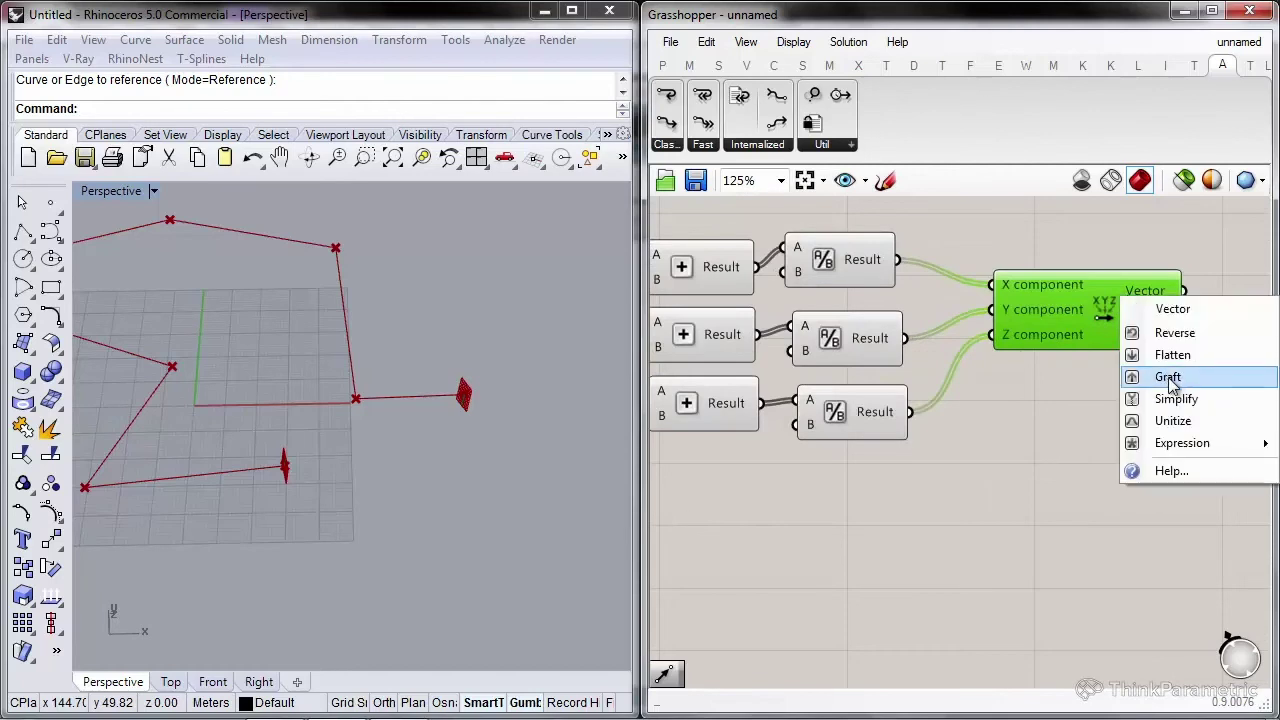
click(1174, 377)
Add a Cull Index component and feed the exploded polyline's Vertices into its List input
right_drag(1186, 286, 1118, 286)
scroll(1118, 286, down, 3)
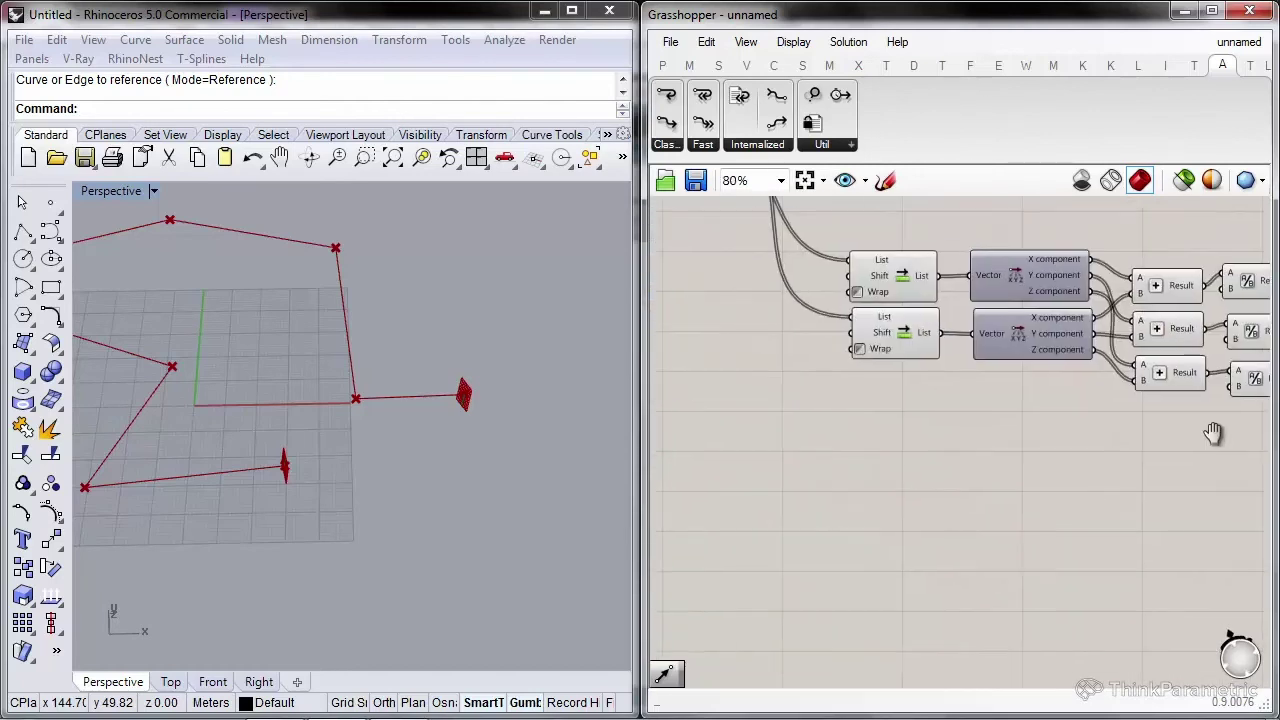
right_drag(1064, 375, 1140, 542)
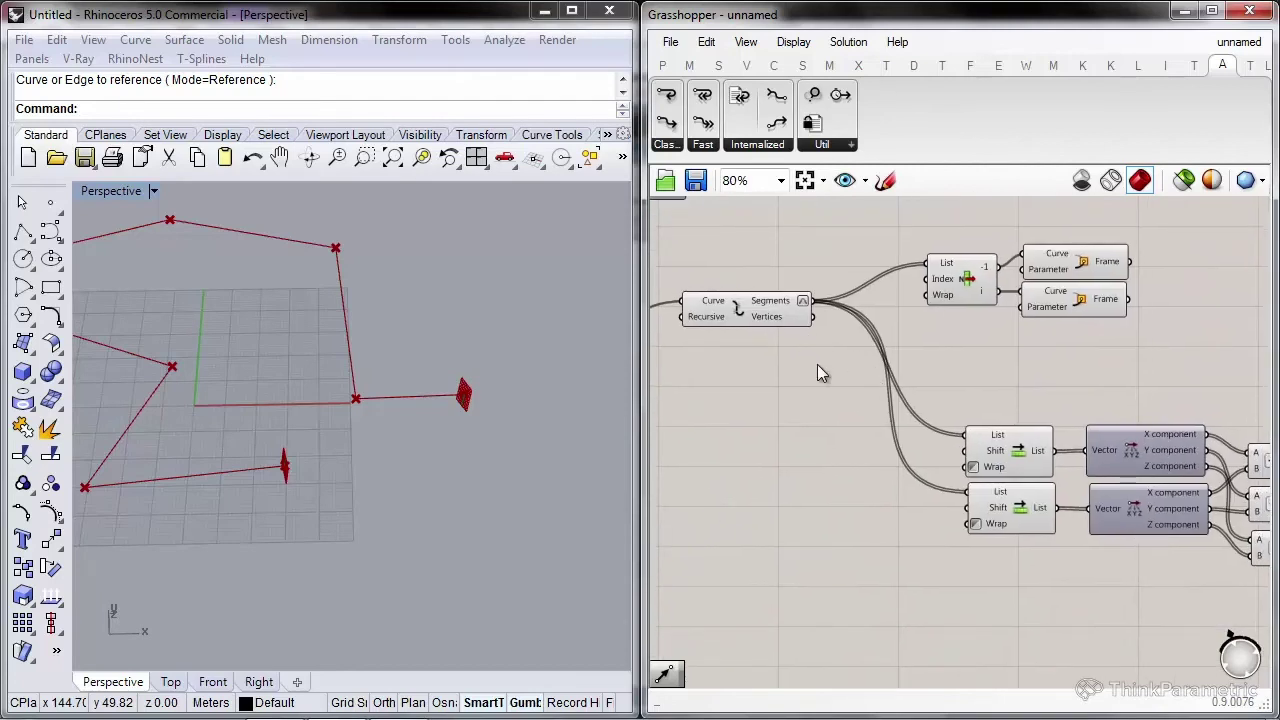
double_click(907, 537)
text(cull index)
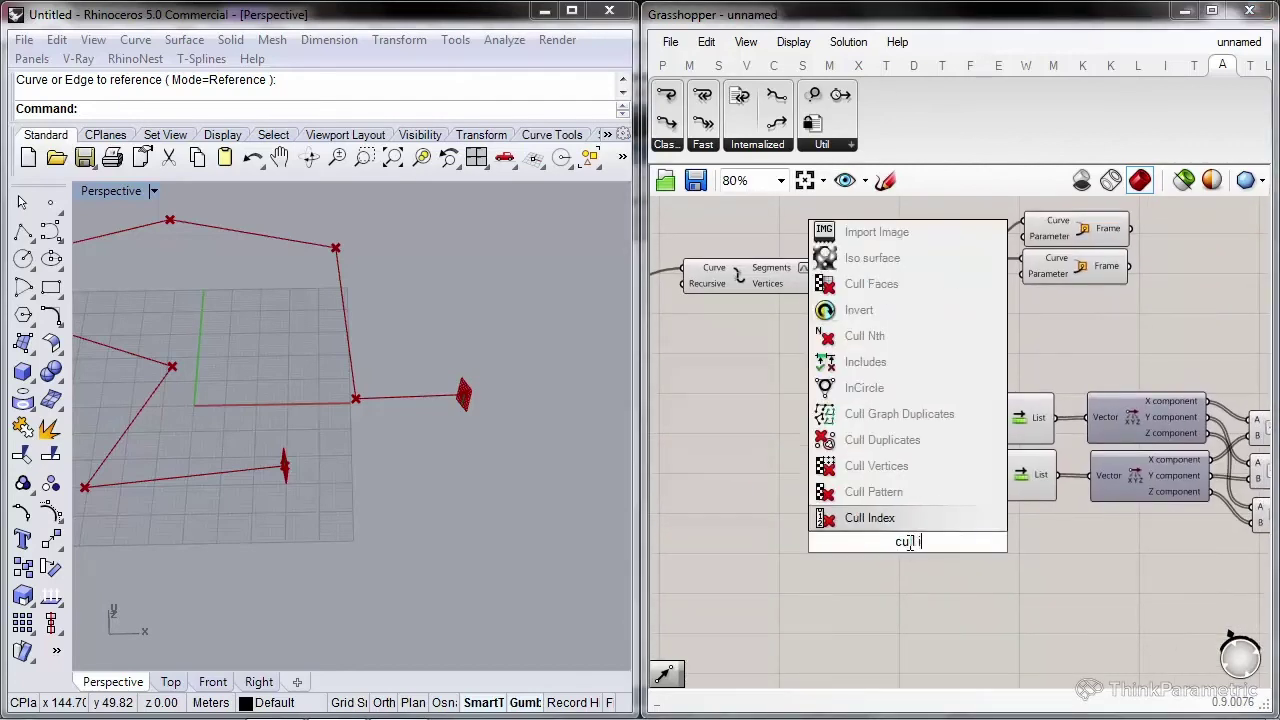
key(Return)
scroll(908, 542, up, 2)
drag(808, 233, 873, 536)
Set multiple integers for the Cull Index component's Indices input, starting with 0
right_click(896, 560)
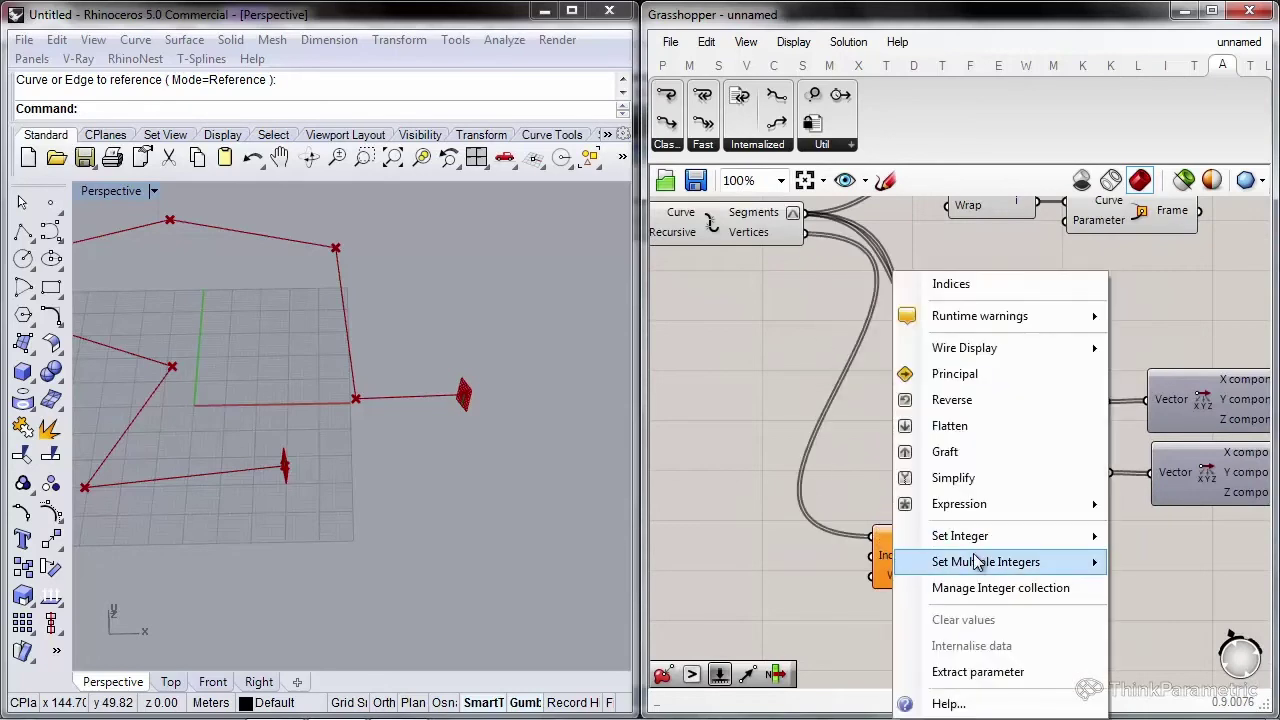
mouse_move(976, 563)
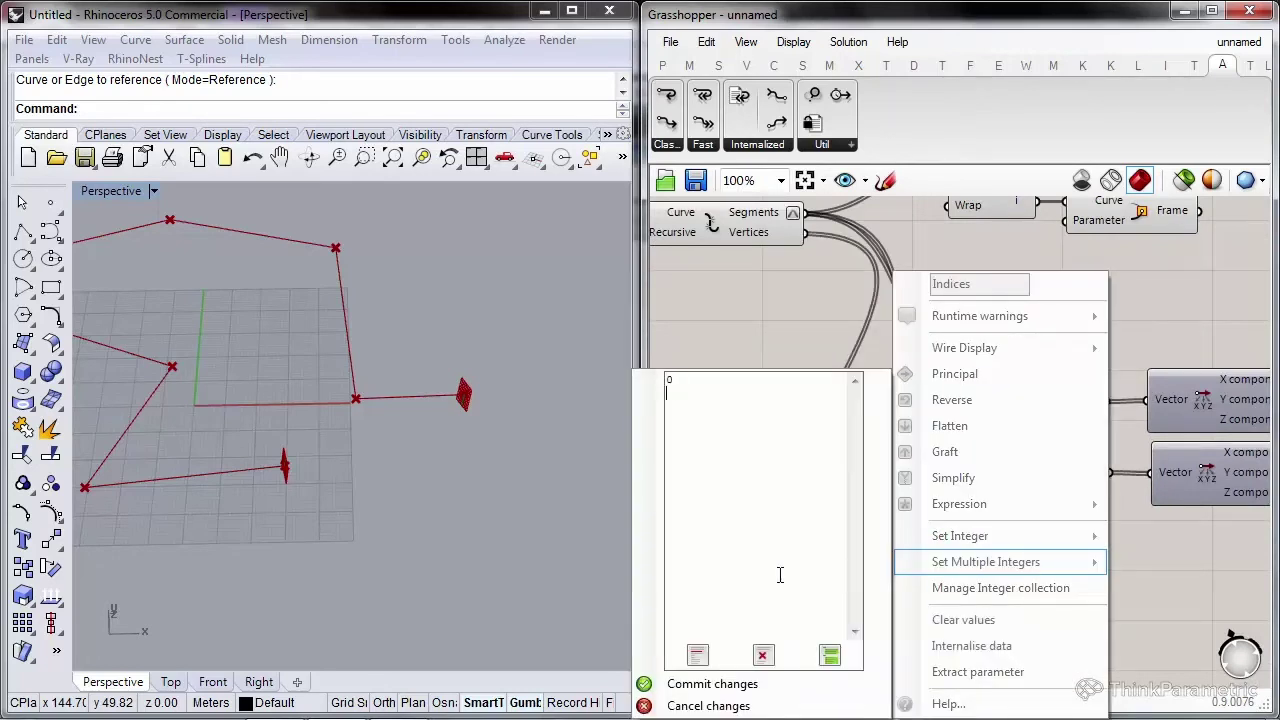
click(650, 684)
Move the Cull Index component below Vector XYZ and graft its List output
right_drag(1003, 376, 839, 329)
scroll(749, 460, down, 3)
drag(771, 506, 1202, 448)
scroll(1141, 518, up, 3)
right_click(1207, 454)
click(1160, 563)
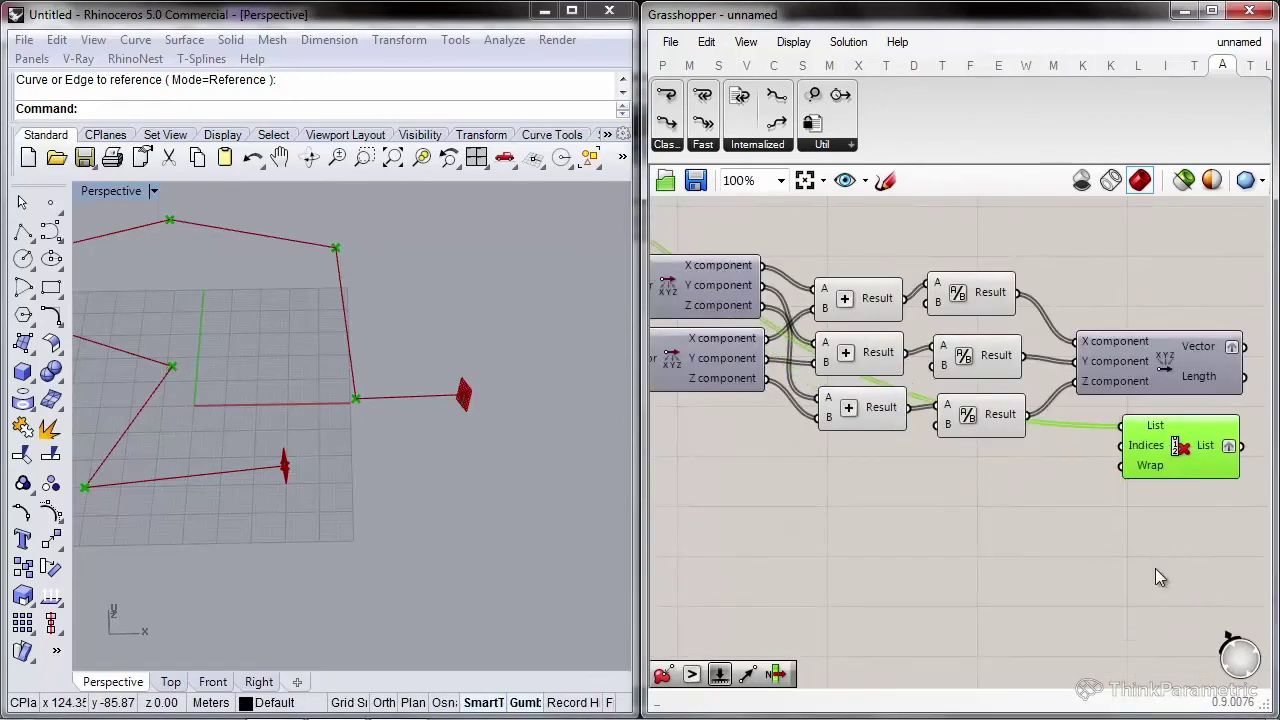
Add a Plane Normal component, connecting the culled vertices to Origin and the averaged vectors to Z-Axis
right_drag(1158, 572, 887, 514)
double_click(887, 514)
text(plane nor)
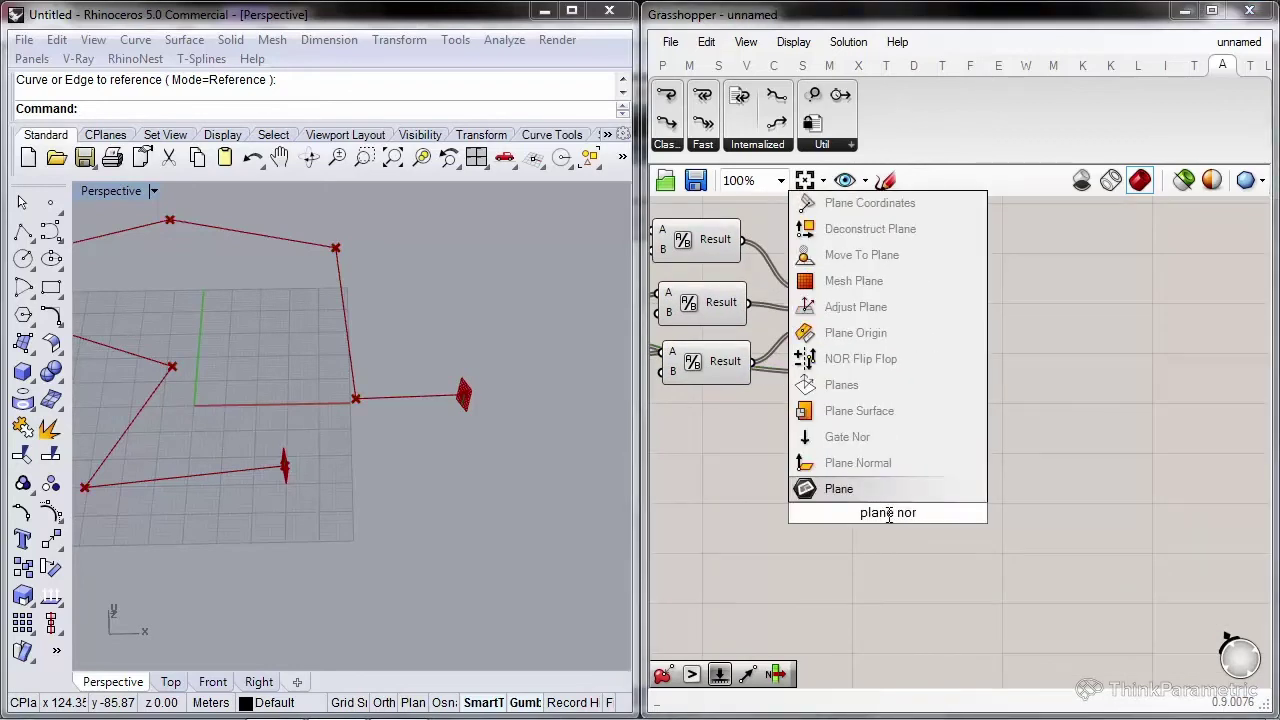
key(Return)
drag(890, 514, 1110, 337)
drag(1020, 329, 970, 294)
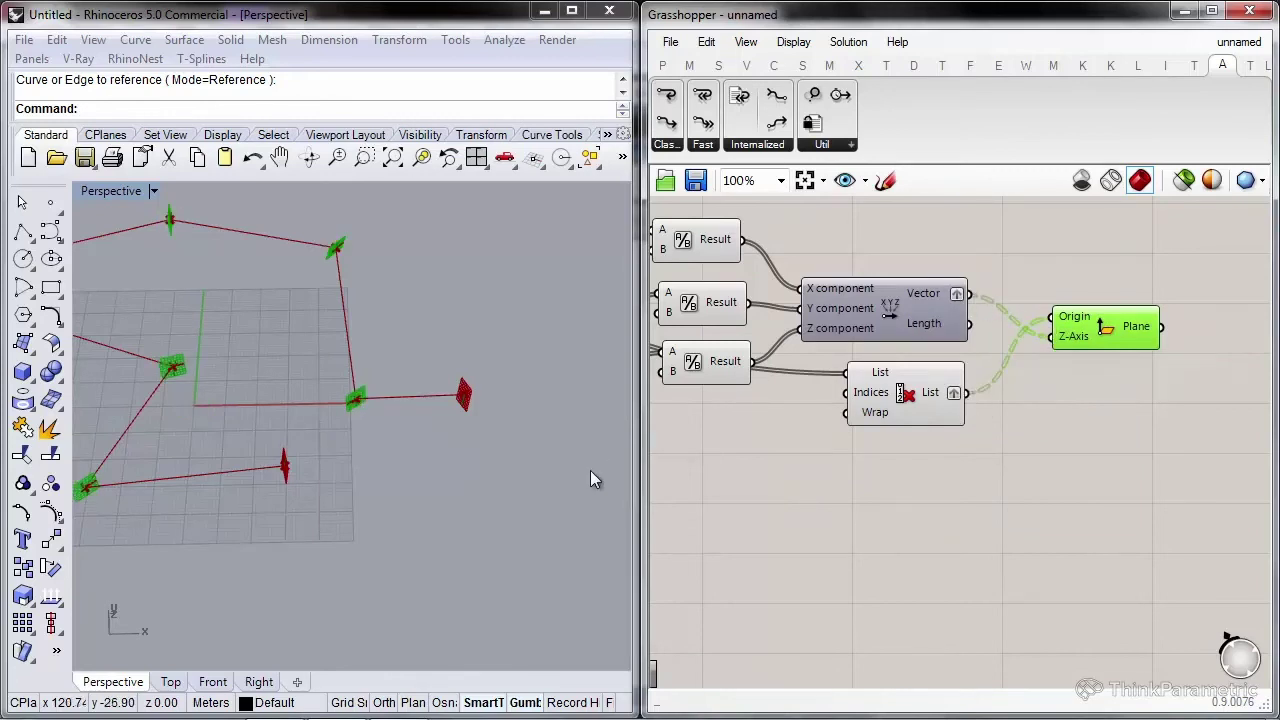
Check the mitred frames in the Rhino viewport and flatten the Plane output of Plane Normal
right_drag(351, 477, 480, 553)
right_drag(360, 540, 306, 437)
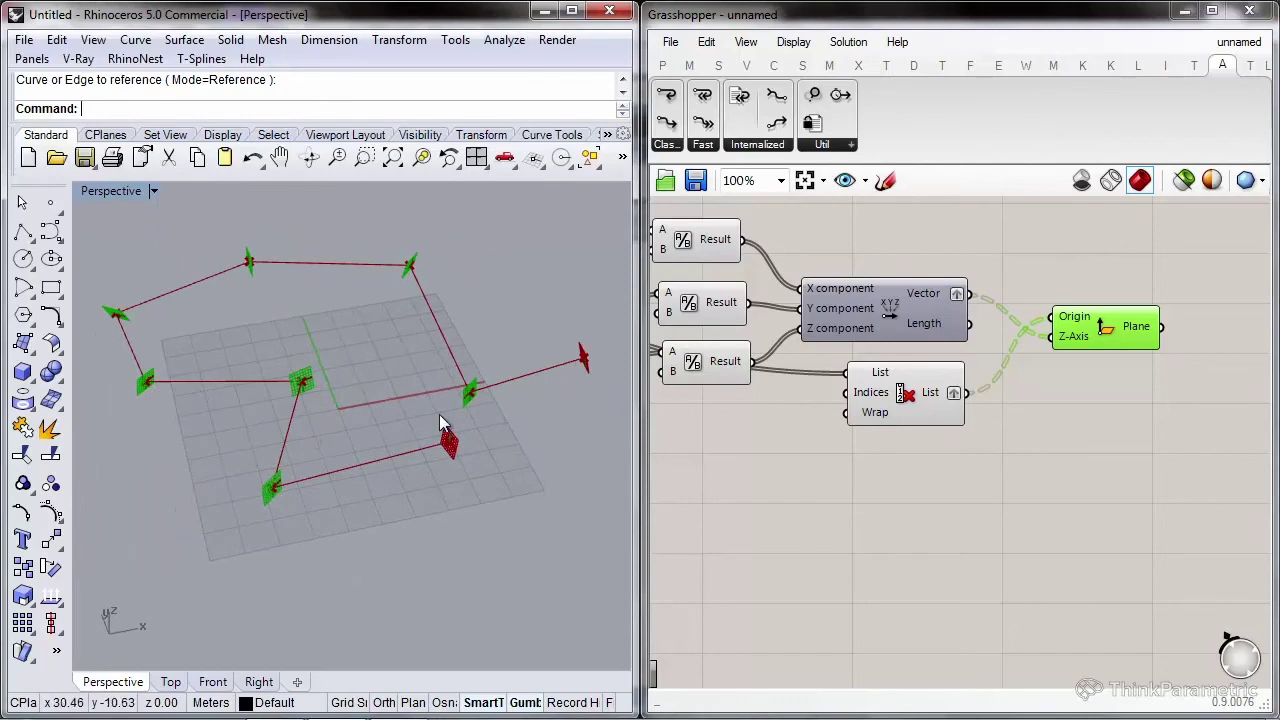
right_drag(1140, 440, 982, 454)
right_click(984, 341)
click(1051, 427)
Add an Insert Items component to the canvas
right_drag(1049, 336, 1029, 443)
scroll(1029, 443, down, 3)
right_drag(745, 358, 944, 424)
scroll(760, 370, up, 2)
click(826, 345)
double_click(826, 345)
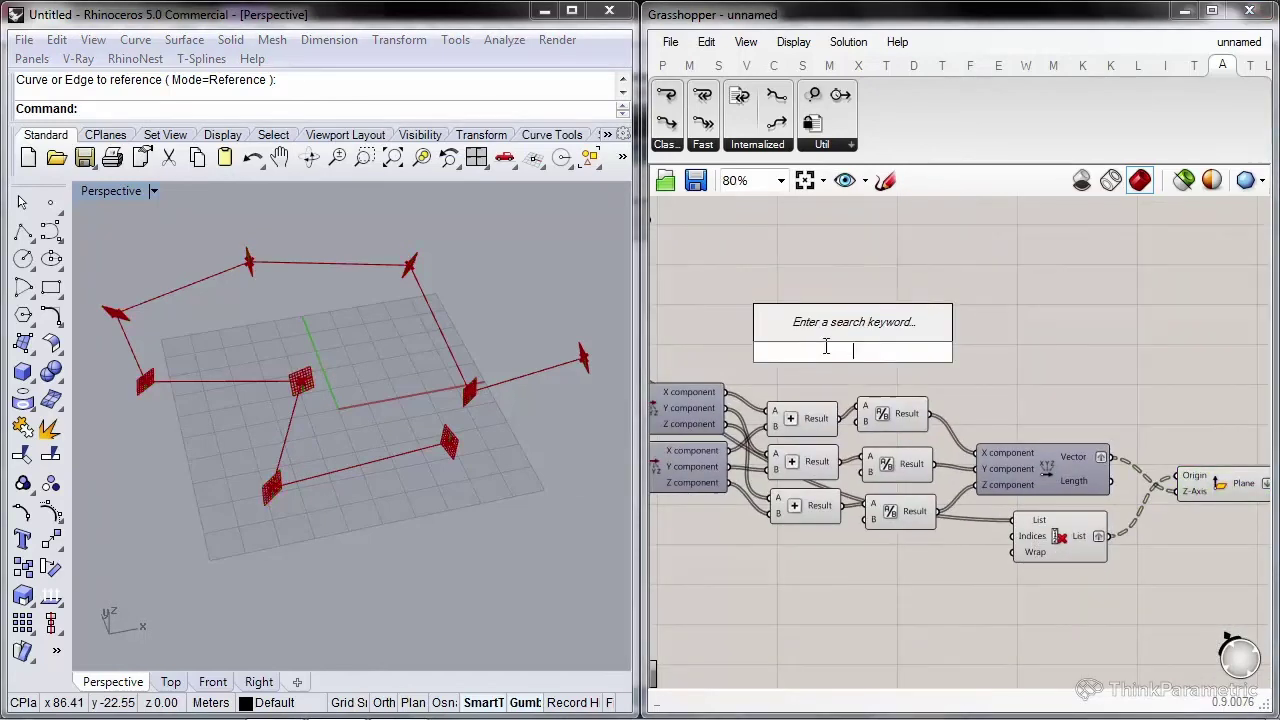
text(insert it)
key(Return)
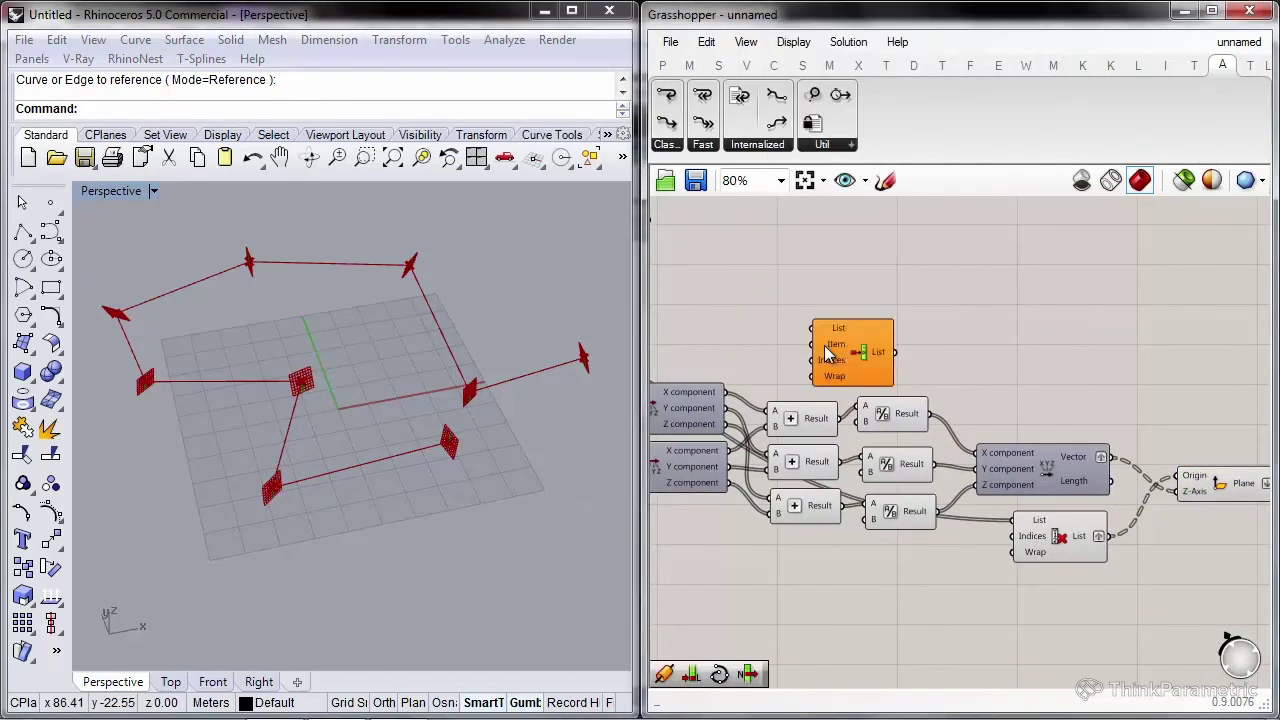
Place Insert Items after Plane Normal, wiring the planes to List and the Frame from List Item's i output to Item
scroll(848, 352, down, 3)
drag(848, 352, 877, 354)
scroll(1196, 446, up, 3)
scroll(977, 384, down, 4)
scroll(609, 276, up, 4)
scroll(883, 360, down, 5)
scroll(1140, 440, up, 6)
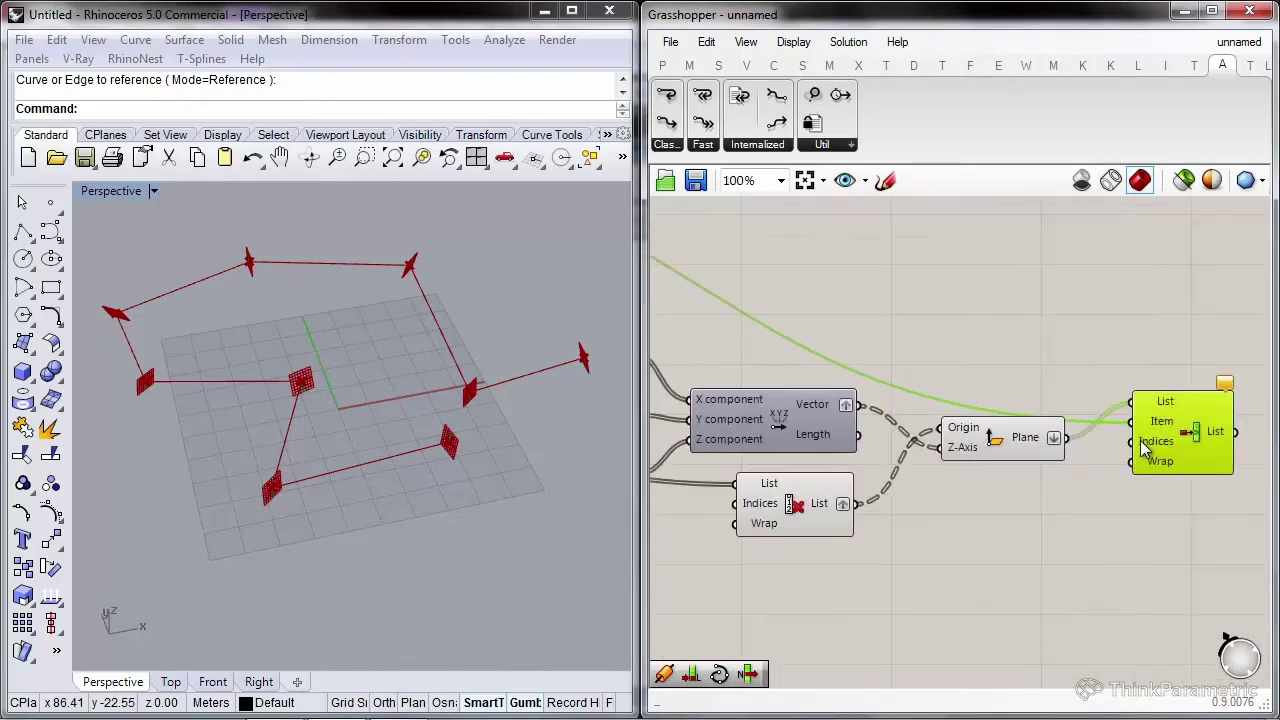
Set the Indices input of Insert Items to 0
right_click(1140, 440)
mouse_move(1175, 535)
text(0)
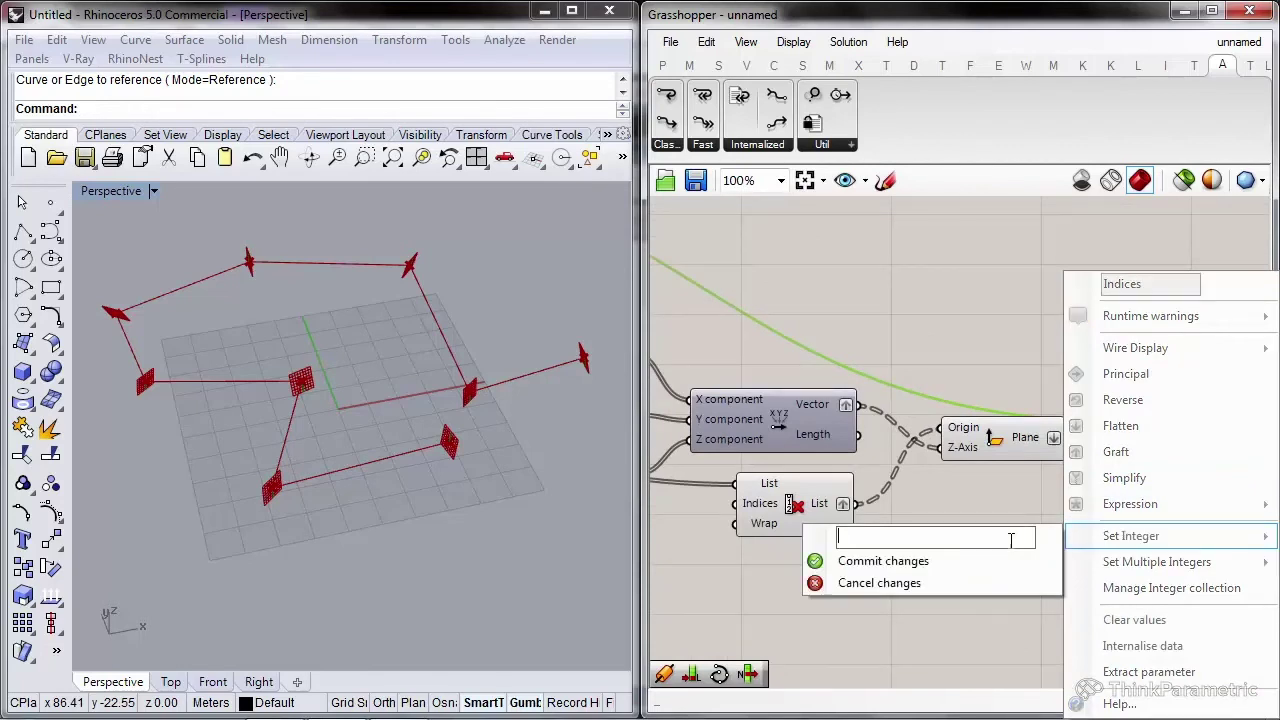
key(Return)
Duplicate Insert Items, feeding it the first one's List and the Frame from List Item's -1 output
right_drag(1094, 286, 813, 255)
alt+drag(898, 409, 688, 325)
scroll(1020, 406, down, 5)
scroll(694, 277, up, 3)
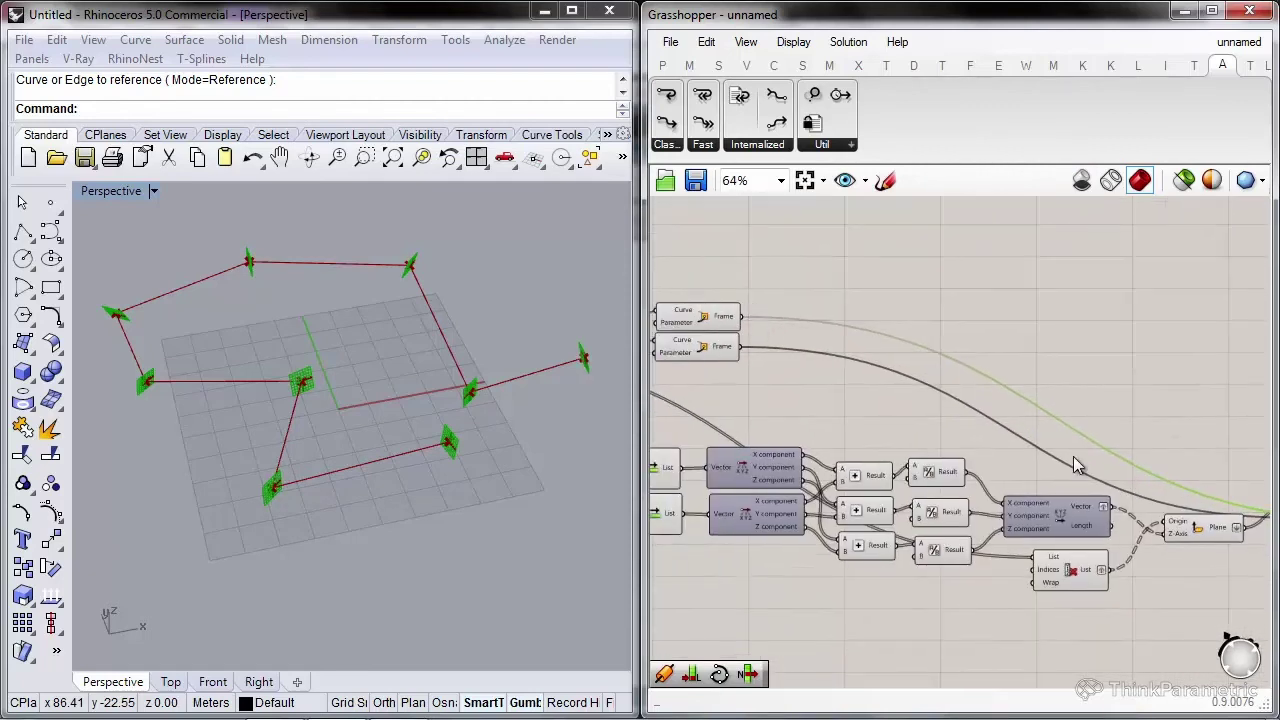
scroll(1080, 463, up, 4)
Set the Indices input of the second Insert Items component to -1
right_click(1212, 390)
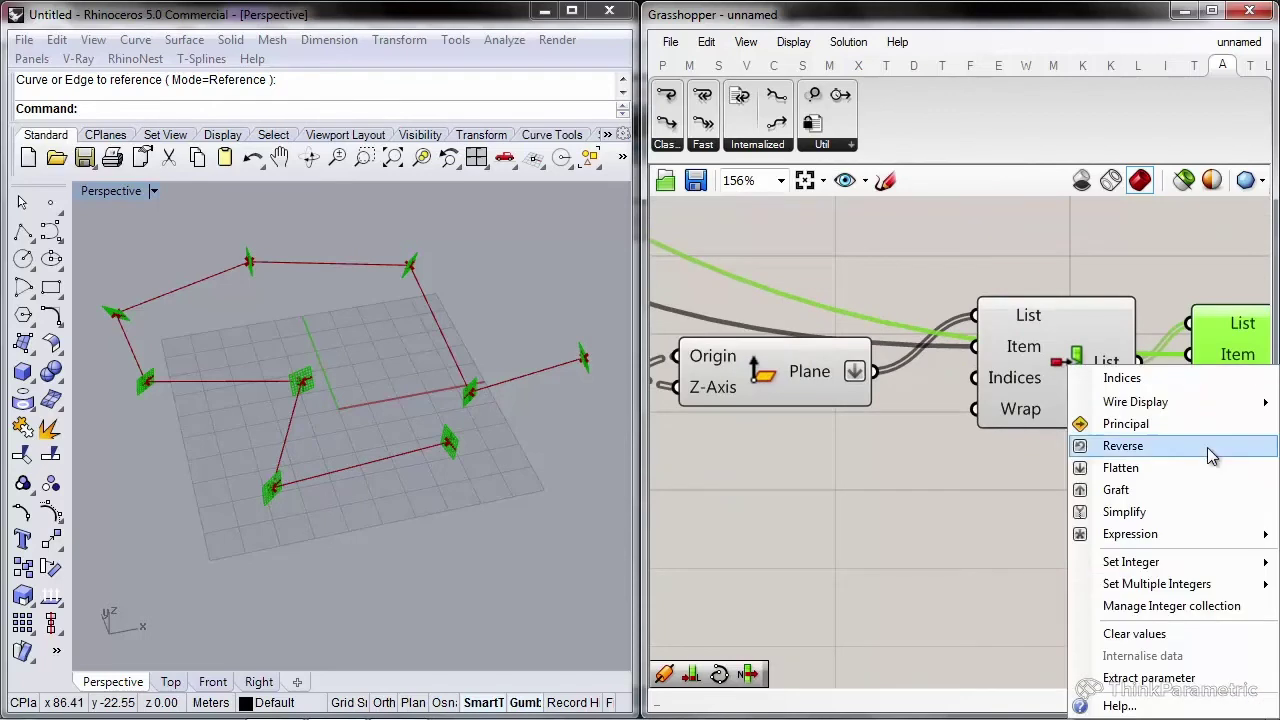
mouse_move(1190, 566)
click(984, 563)
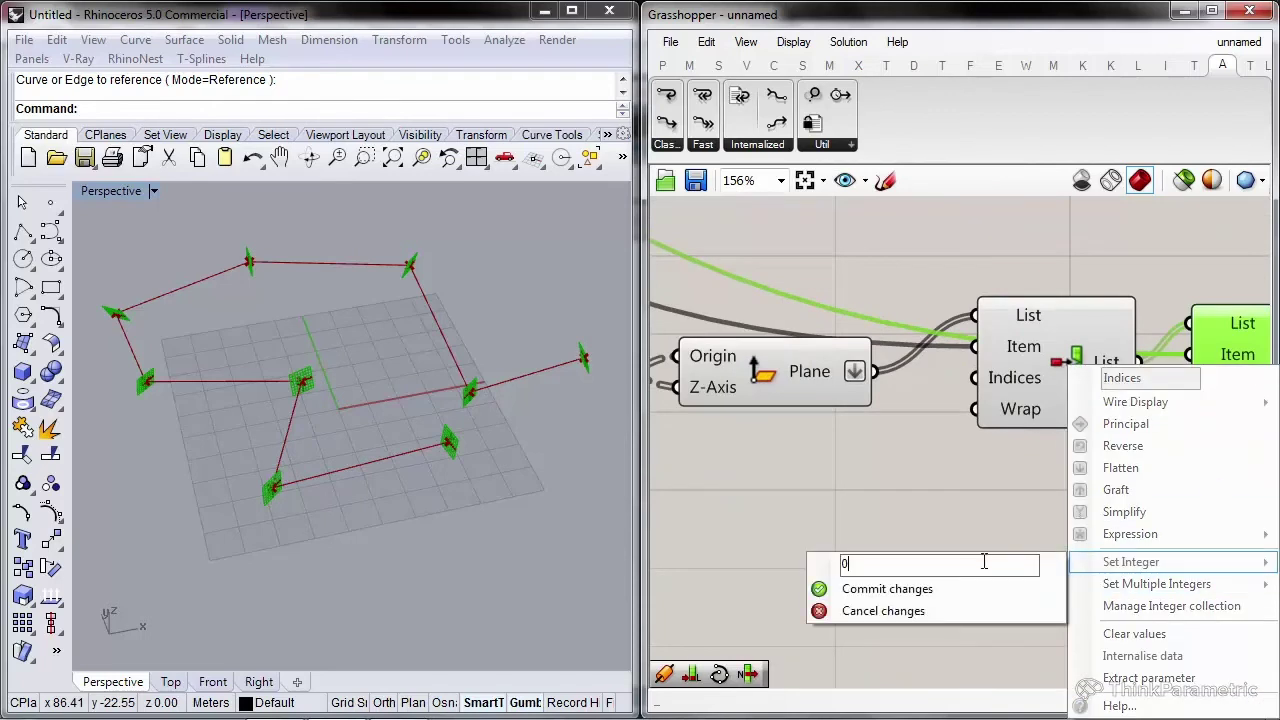
text(-1)
key(Return)
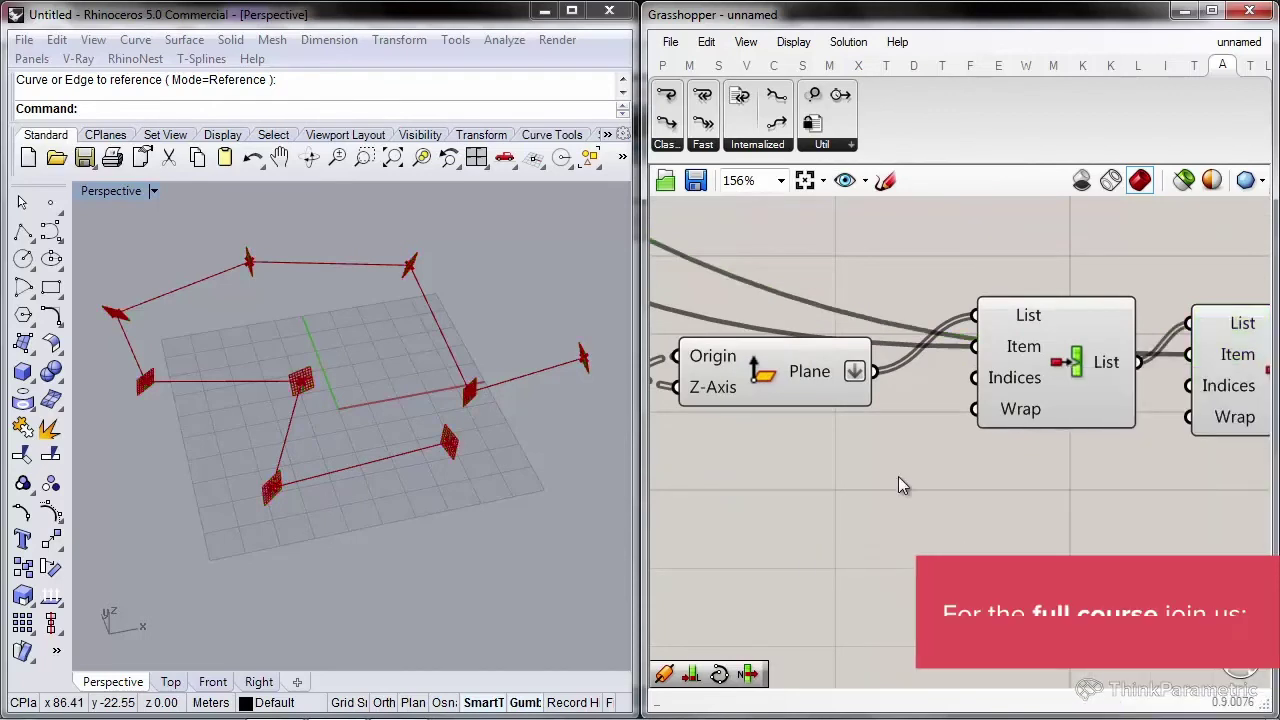
Turn off the preview of the components feeding the second Insert Items, and inspect its output list
scroll(892, 479, down, 6)
drag(1046, 511, 665, 356)
right_click(902, 262)
click(963, 304)
scroll(1098, 461, up, 4)
click(1098, 461)
mouse_move(1098, 461)
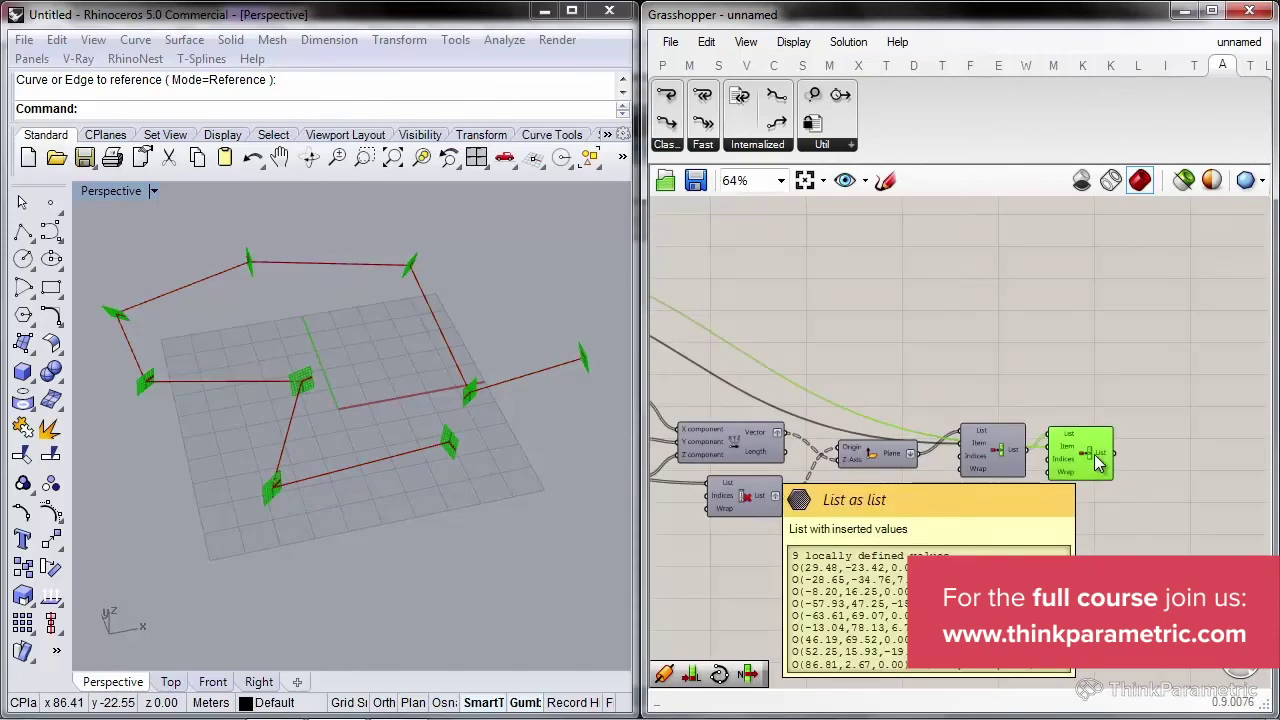
Copy the number sliders and two Polygon components from the earlier definition to just above the new one
right_drag(852, 375, 1219, 434)
right_drag(772, 368, 1055, 477)
right_drag(871, 360, 1066, 414)
drag(970, 263, 733, 434)
right_drag(867, 375, 856, 345)
scroll(972, 329, down, 5)
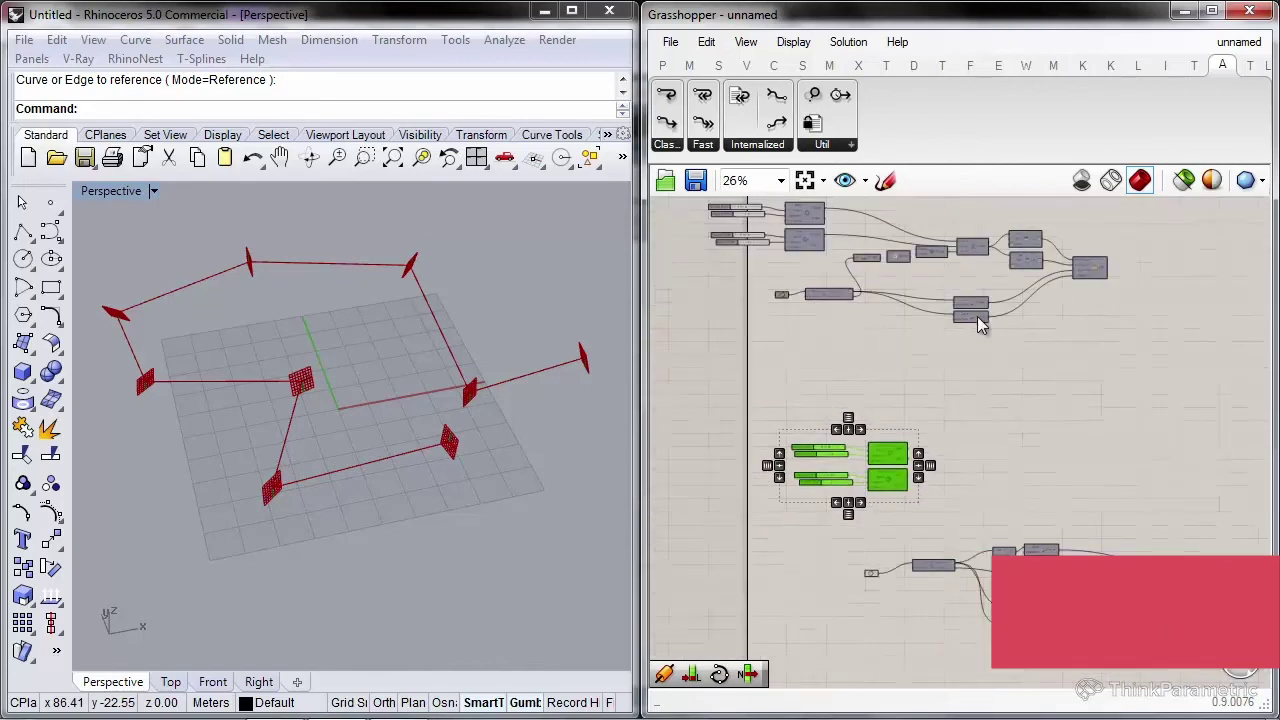
Copy the List Length, Subtraction, Range, Tween Curve and two Shift List components beside the copied Polygon components
scroll(950, 400, up, 5)
right_drag(967, 404, 983, 356)
scroll(983, 354, down, 2)
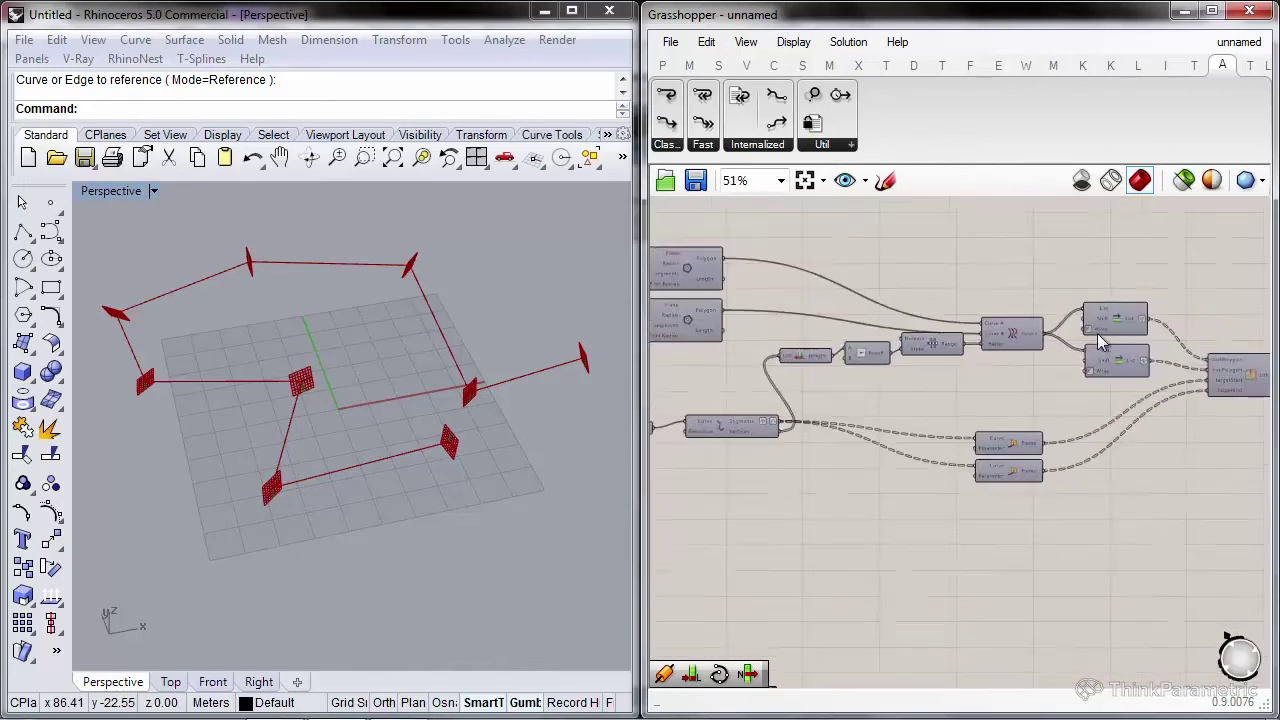
scroll(993, 340, up, 1)
right_drag(1102, 288, 1078, 262)
drag(1119, 249, 727, 363)
drag(973, 309, 1067, 459)
scroll(1000, 270, down, 3)
scroll(1073, 541, up, 3)
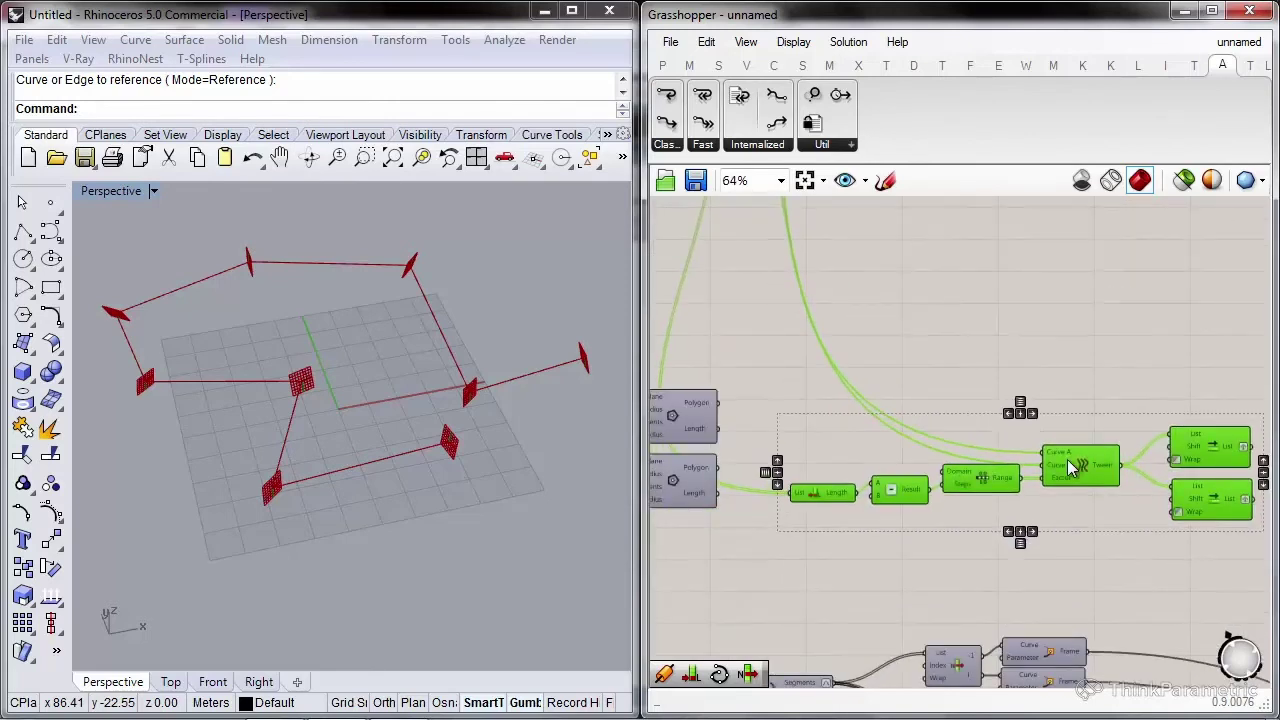
Wire the copied Polygons into Tween Curve's Curve A and Curve B, and the new definition's Vertices into List Length
right_drag(941, 447, 944, 395)
drag(1038, 399, 725, 362)
drag(982, 425, 1045, 413)
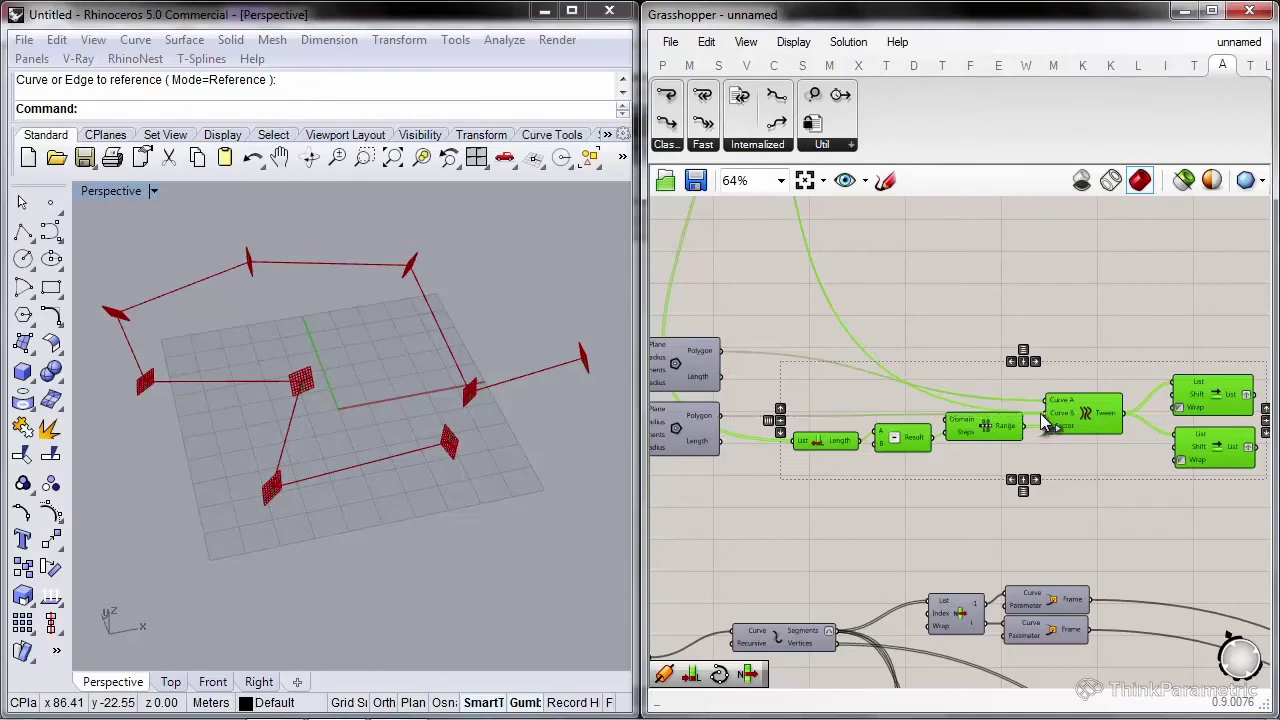
right_drag(1040, 413, 1058, 345)
drag(808, 373, 852, 576)
Move the copied tween group along the canvas so it sits above the final Insert Items components
right_drag(1134, 345, 977, 336)
drag(1060, 317, 1258, 389)
scroll(993, 280, down, 3)
scroll(1258, 389, up, 2)
right_drag(1264, 389, 975, 359)
scroll(1000, 406, up, 2)
mouse_move(1049, 513)
right_drag(948, 290, 1022, 308)
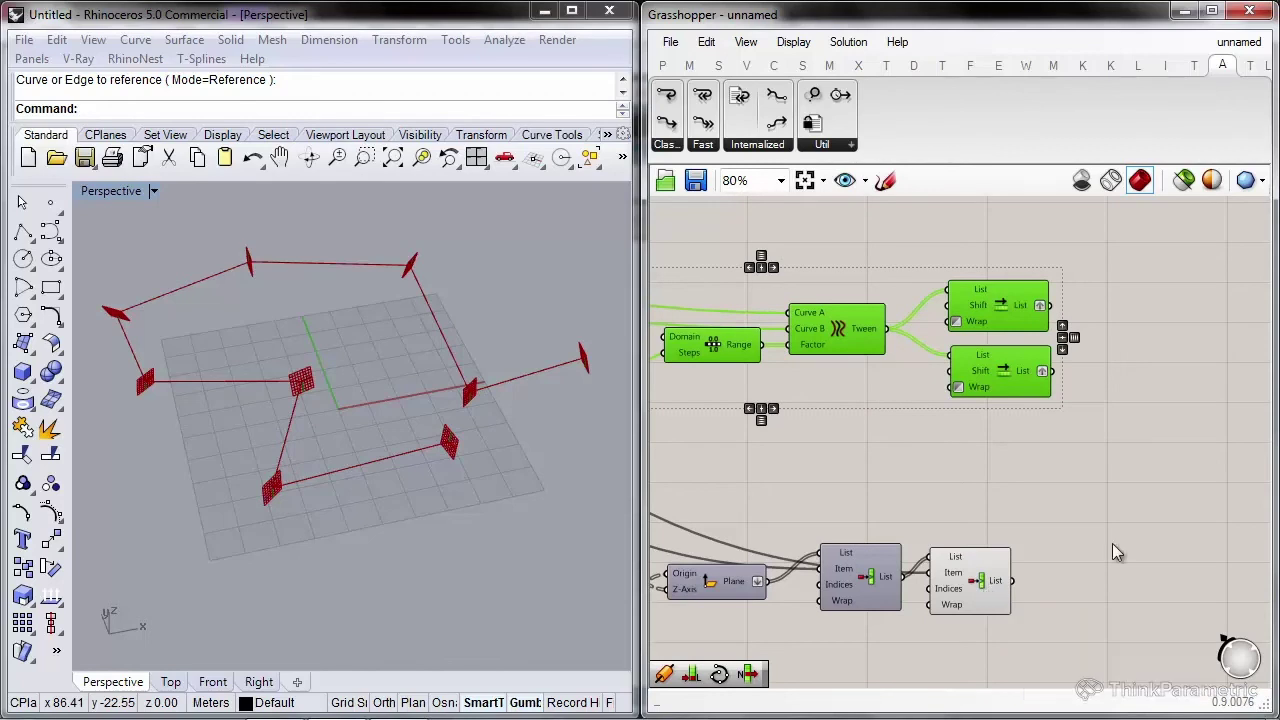
Add a Shift List component fed by the last Insert Items List output, and invert its Wrap input
right_drag(1098, 565, 1017, 451)
scroll(1000, 470, up, 2)
right_drag(946, 476, 961, 486)
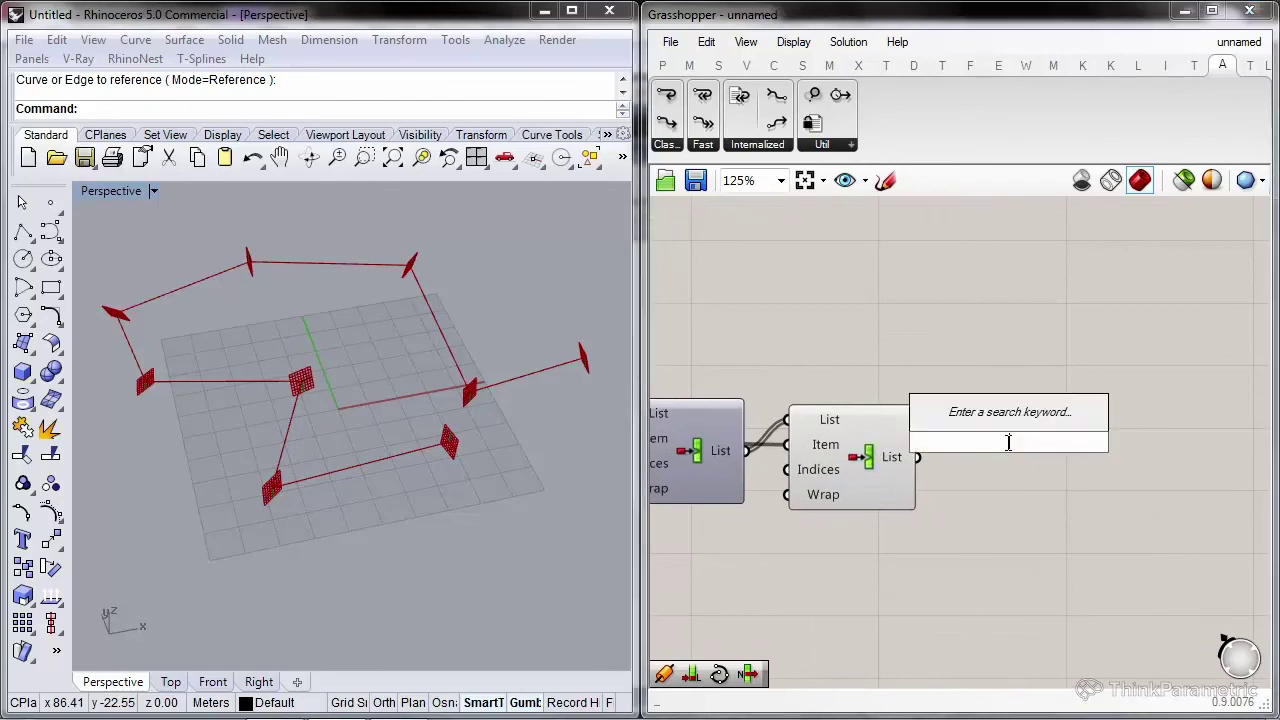
double_click(1008, 443)
text(shift)
key(Return)
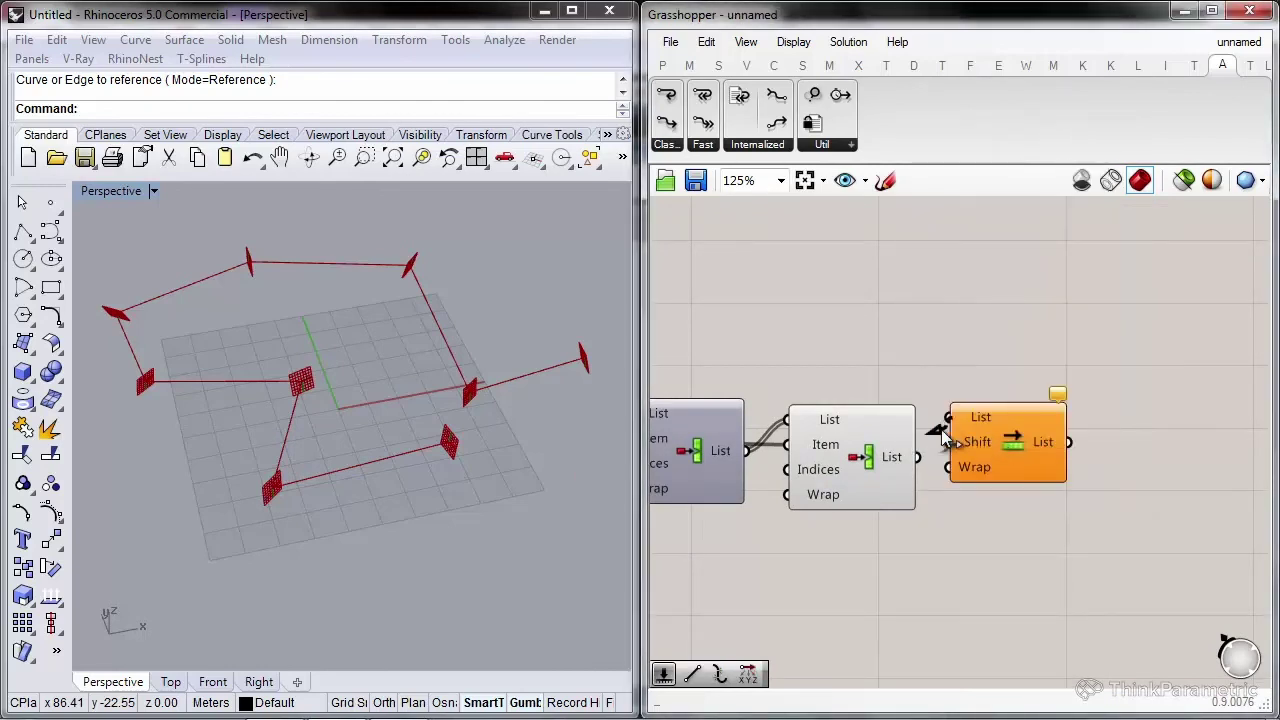
drag(947, 424, 917, 457)
right_click(976, 467)
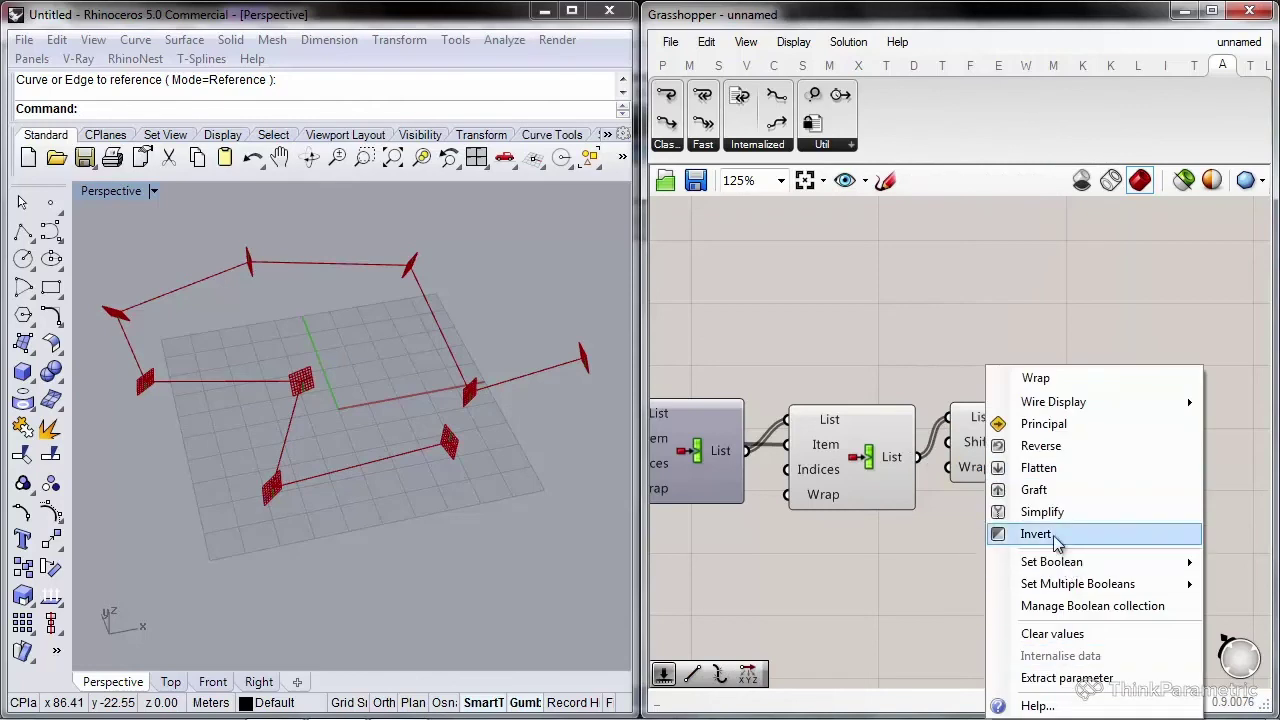
click(1036, 534)
Duplicate the Shift List below the original and set the copy's Shift value to -1
click(1076, 434)
alt+drag(1076, 434, 1061, 510)
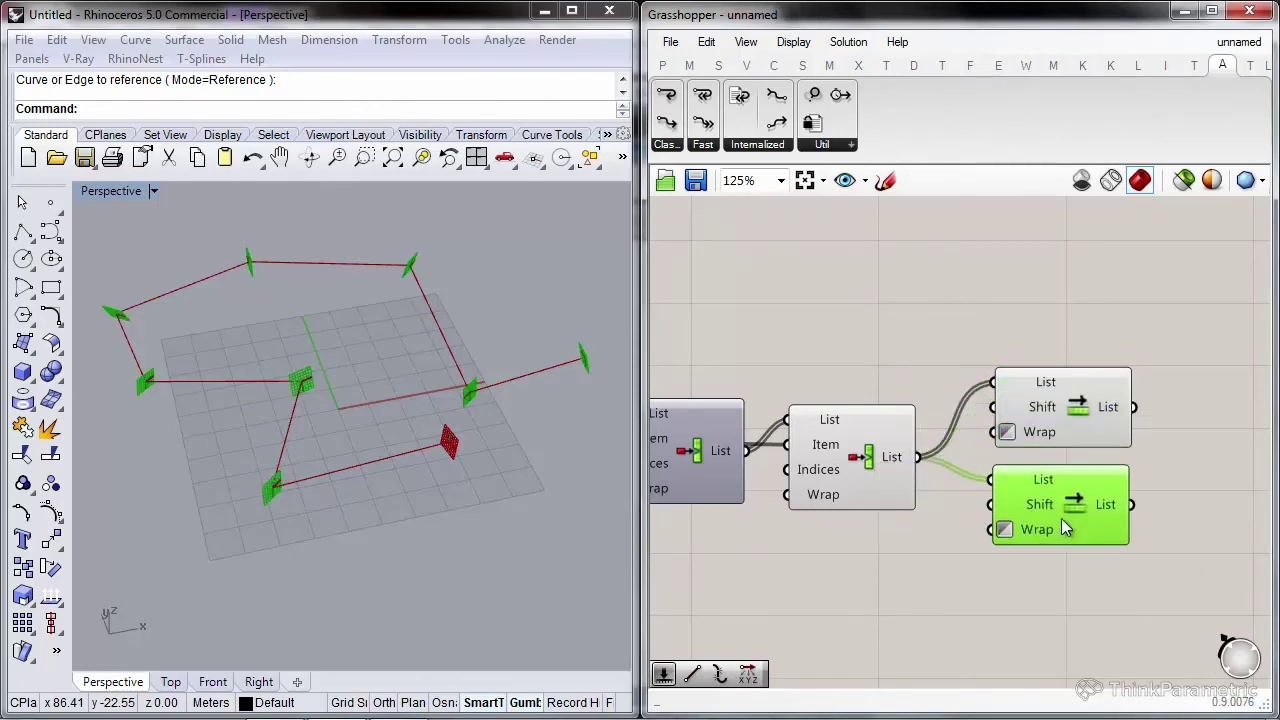
right_click(1026, 497)
mouse_move(1080, 562)
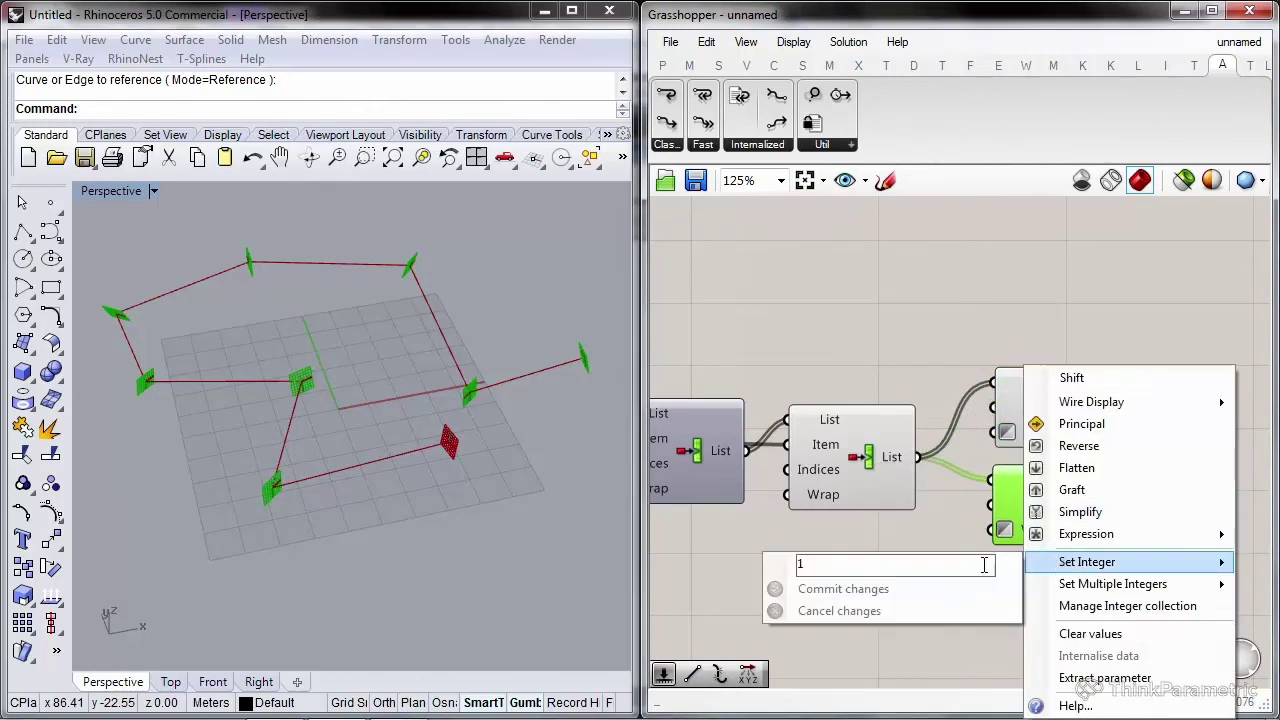
click(984, 565)
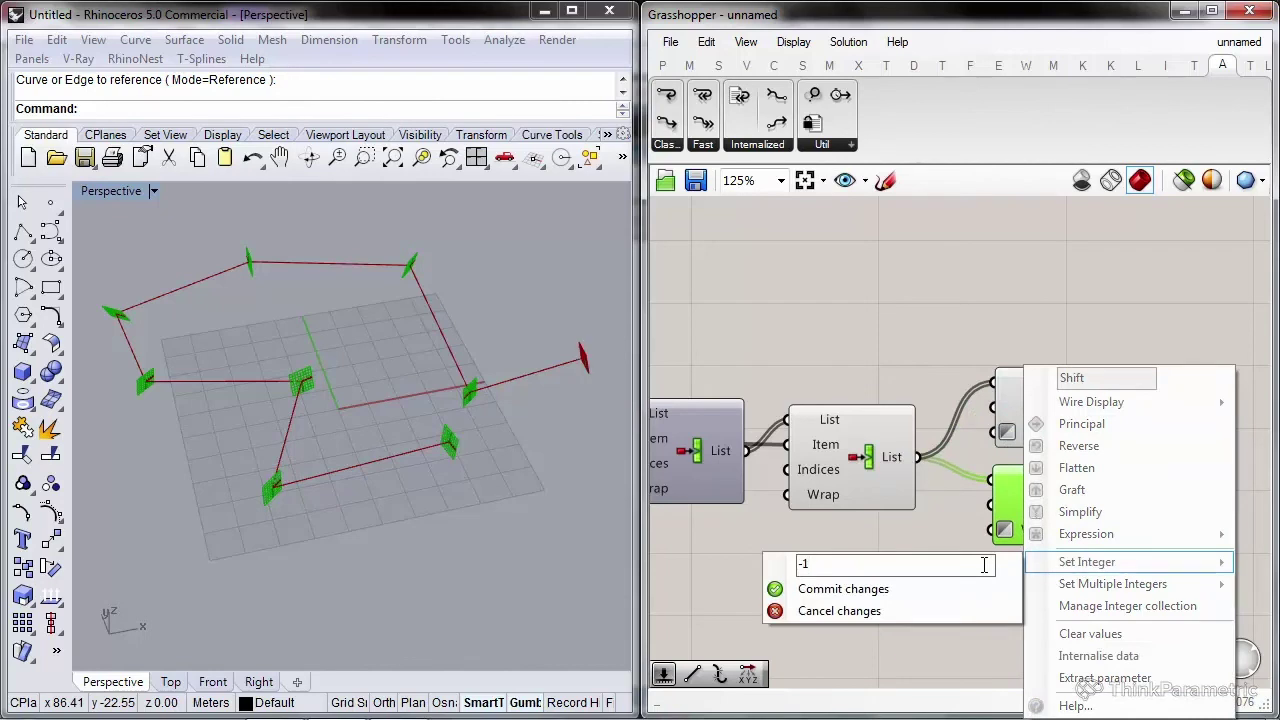
click(747, 264)
Compare the frames output by the two new Shift List components in the Rhino viewport
click(1086, 416)
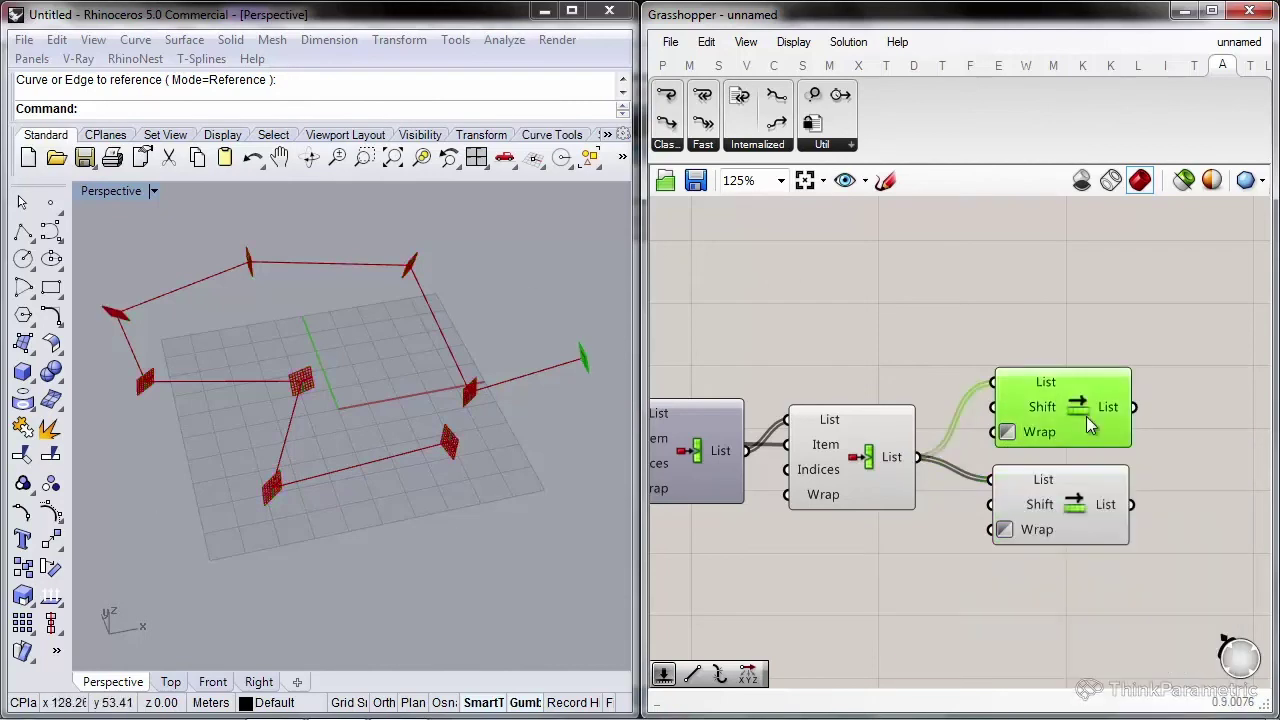
click(1080, 490)
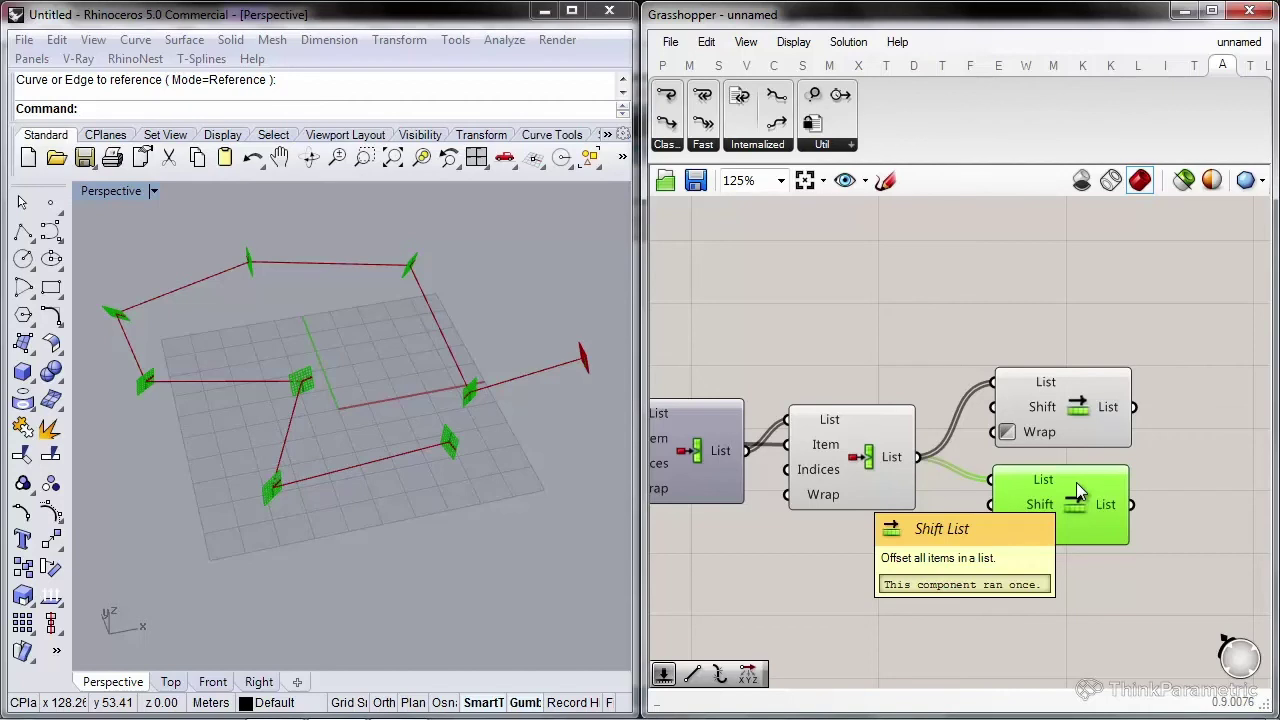
drag(1205, 324, 1062, 568)
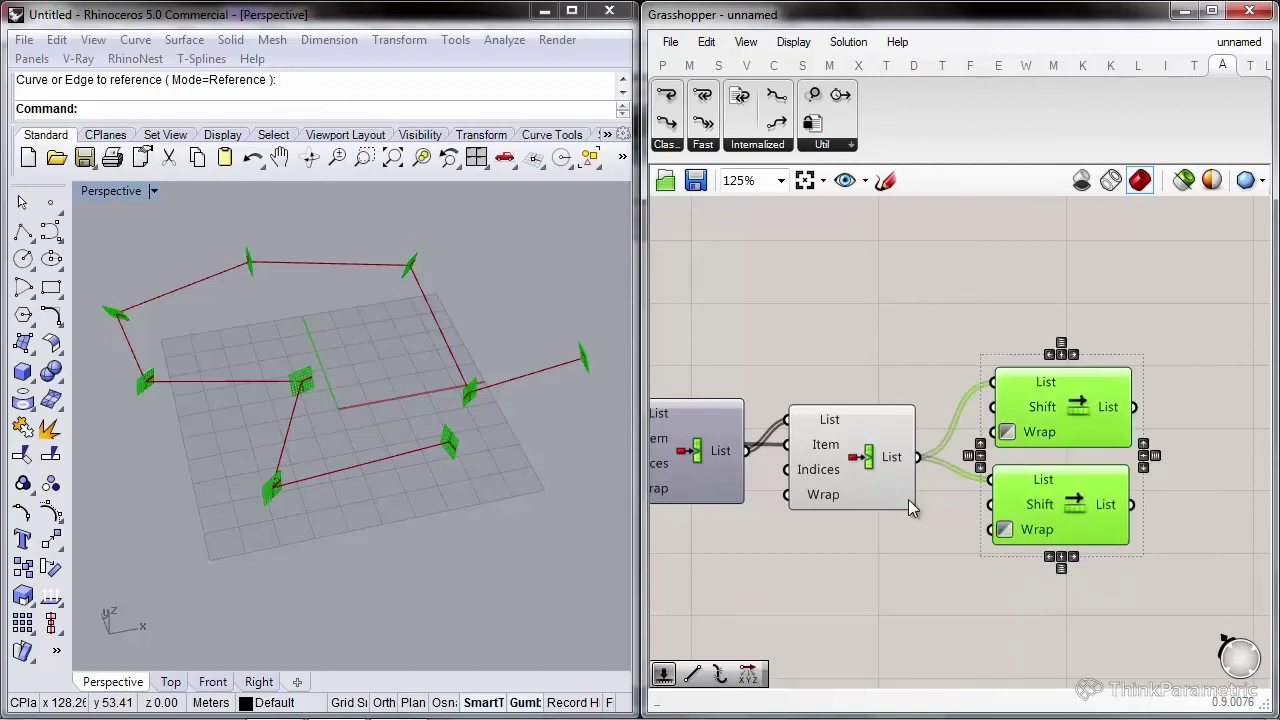
Examine the orientation of the shifted frames at neighbouring polyline vertices in the Rhino viewport
right_drag(338, 436, 305, 390)
scroll(445, 455, up, 4)
right_drag(463, 446, 257, 375)
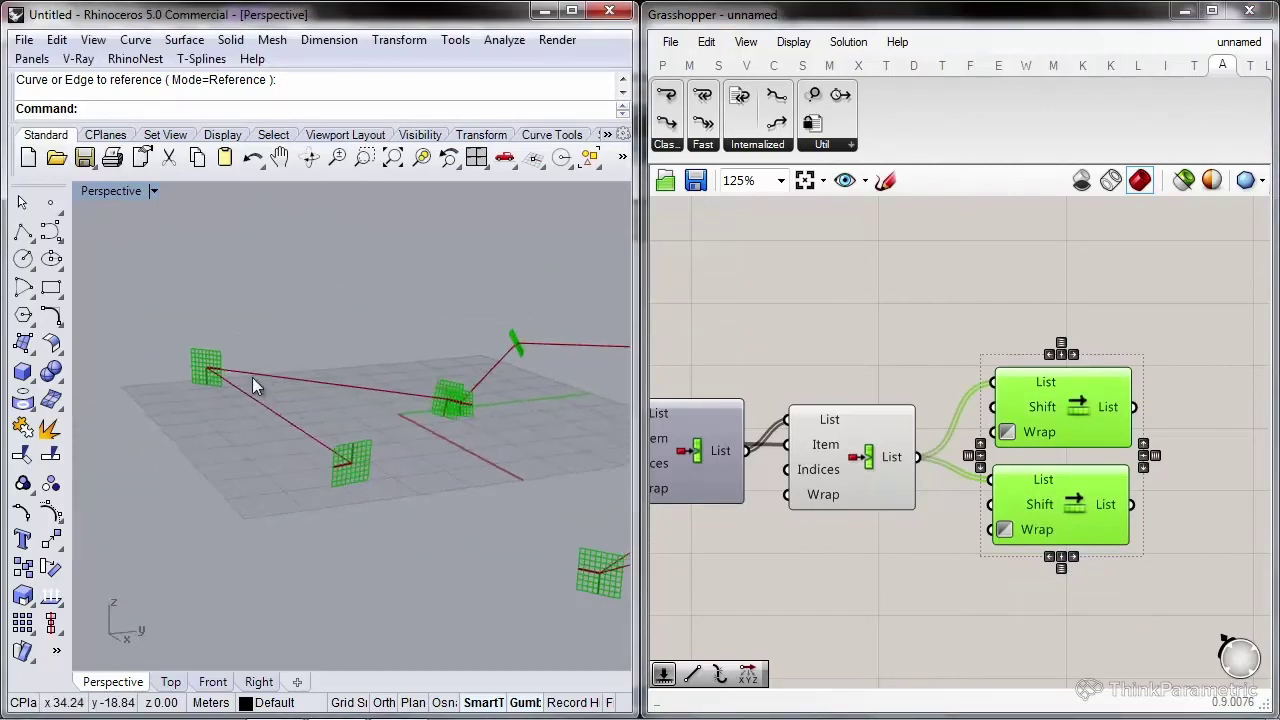
scroll(350, 432, up, 4)
right_drag(352, 432, 326, 496)
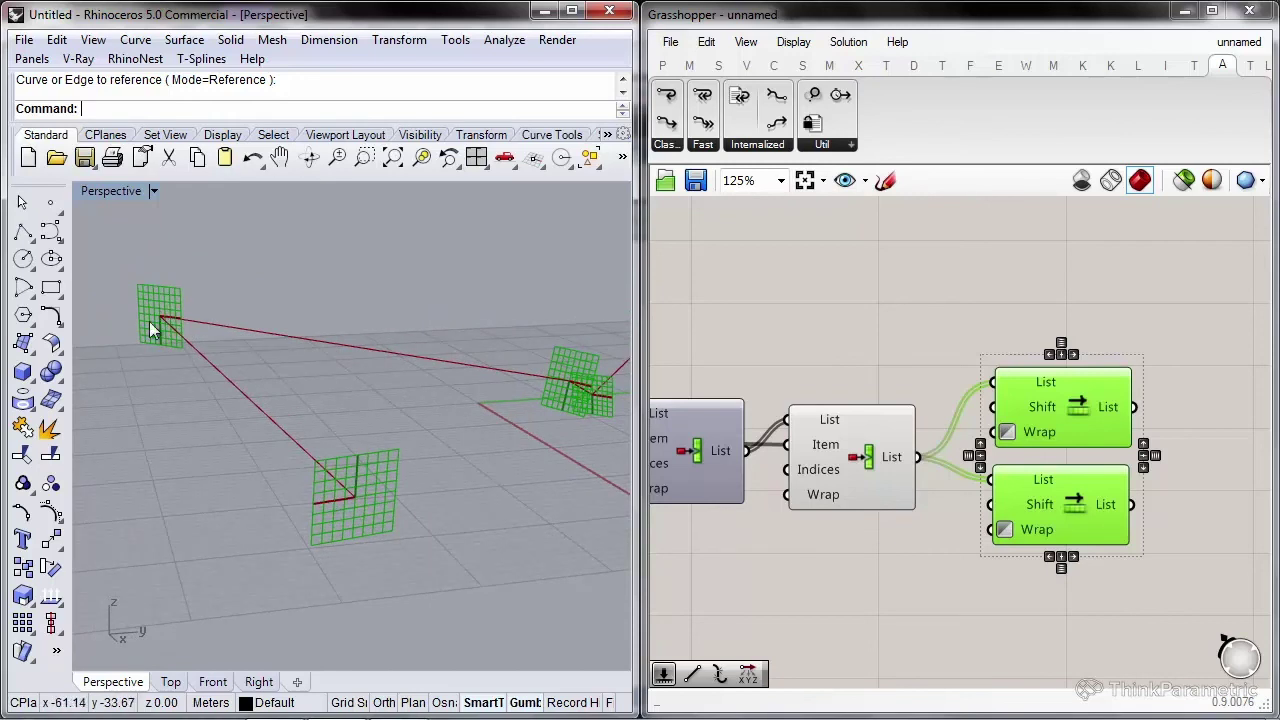
right_drag(383, 397, 485, 341)
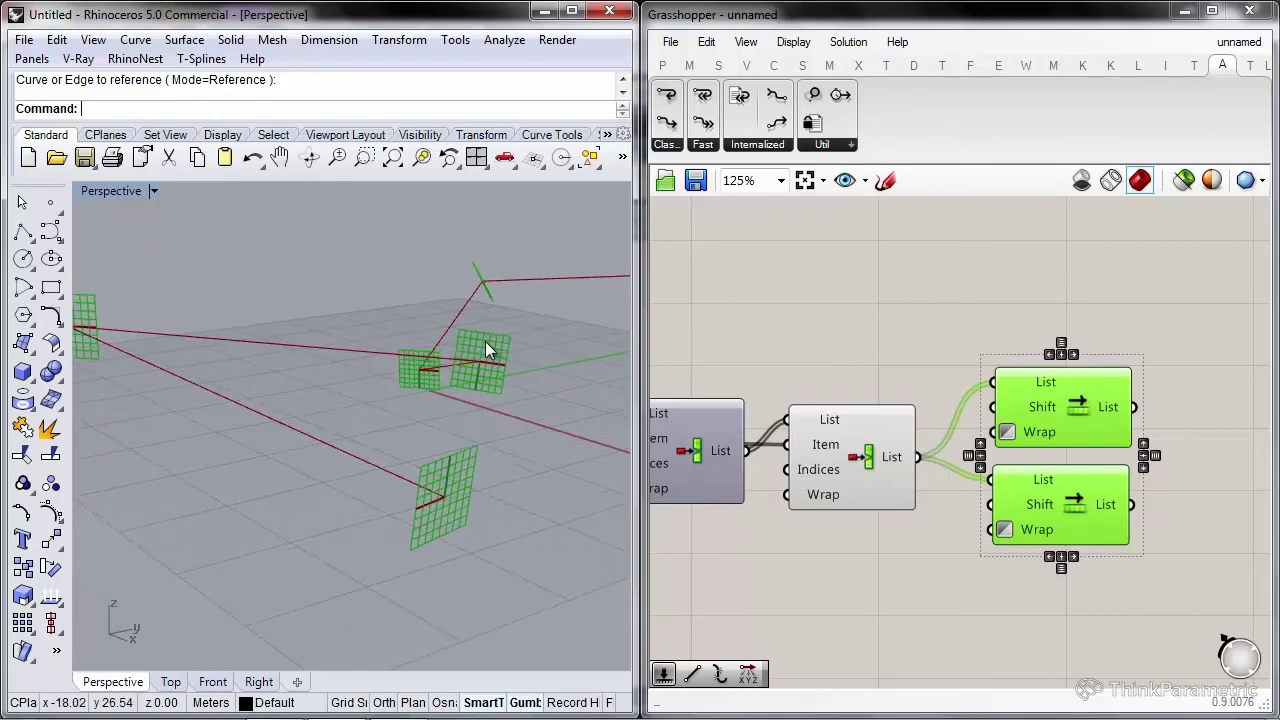
right_drag(412, 404, 386, 428)
scroll(386, 427, down, 3)
Delete both Shift List components fed by the last Insert Items component
right_drag(1039, 417, 989, 363)
key(Delete)
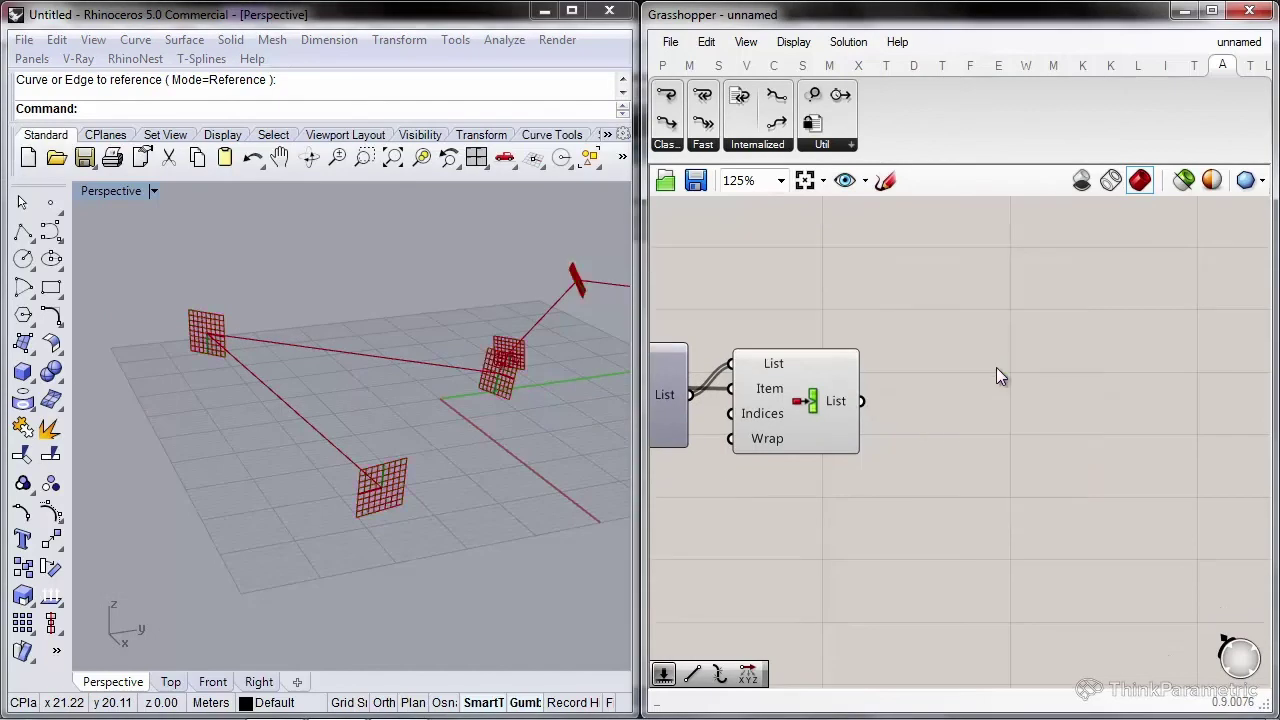
double_click(997, 376)
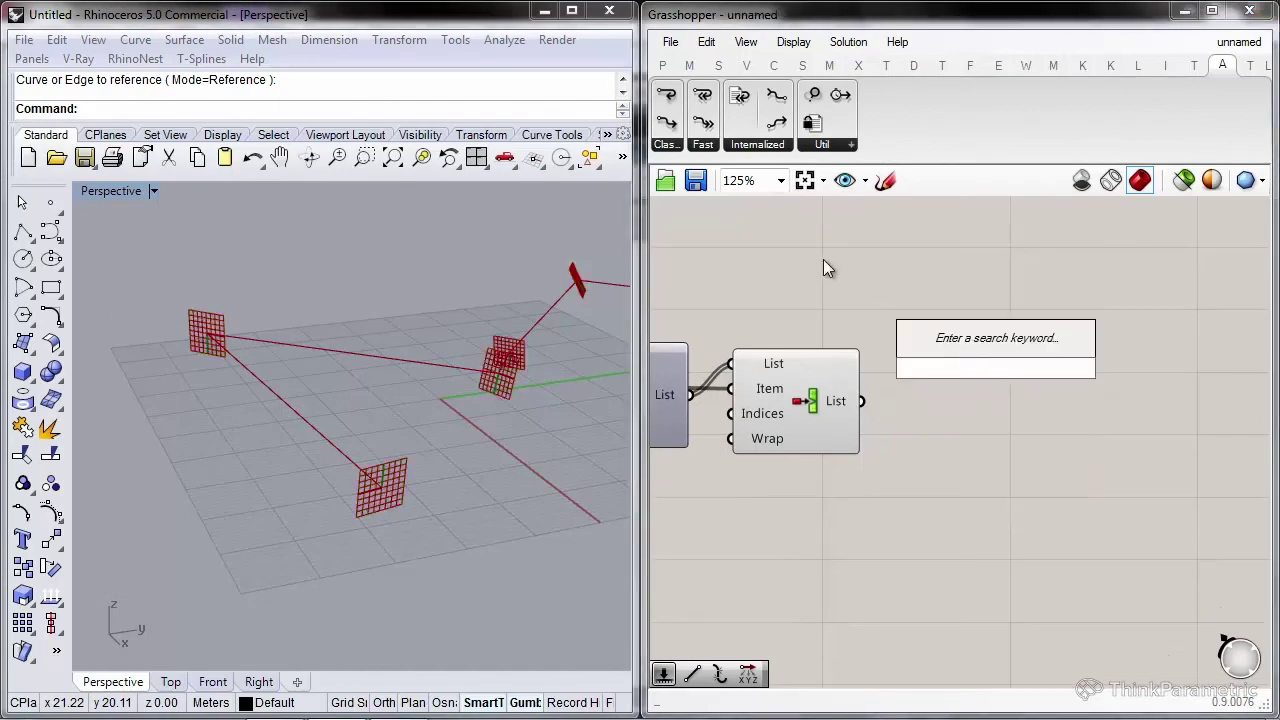
Place the classic loop start and loop end components, and add a D1 data parameter to the loop start
drag(667, 122, 1034, 316)
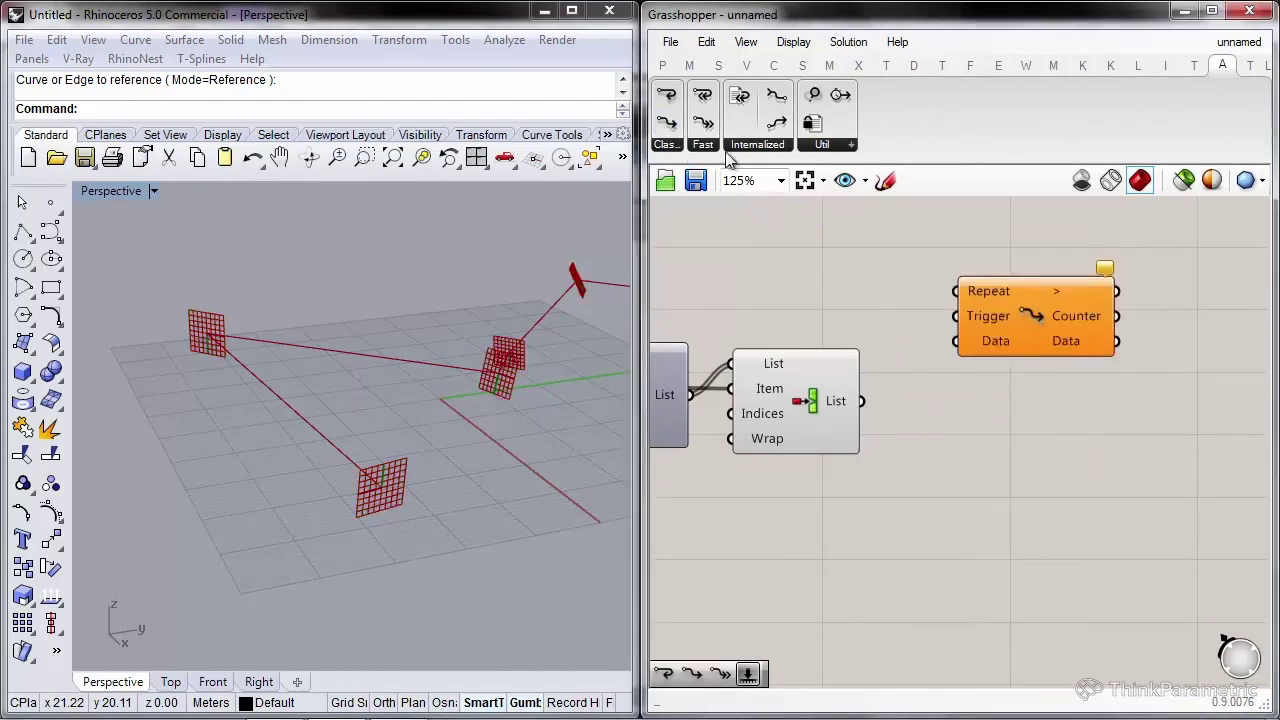
scroll(921, 236, down, 3)
scroll(926, 238, up, 1)
scroll(938, 365, up, 5)
click(935, 430)
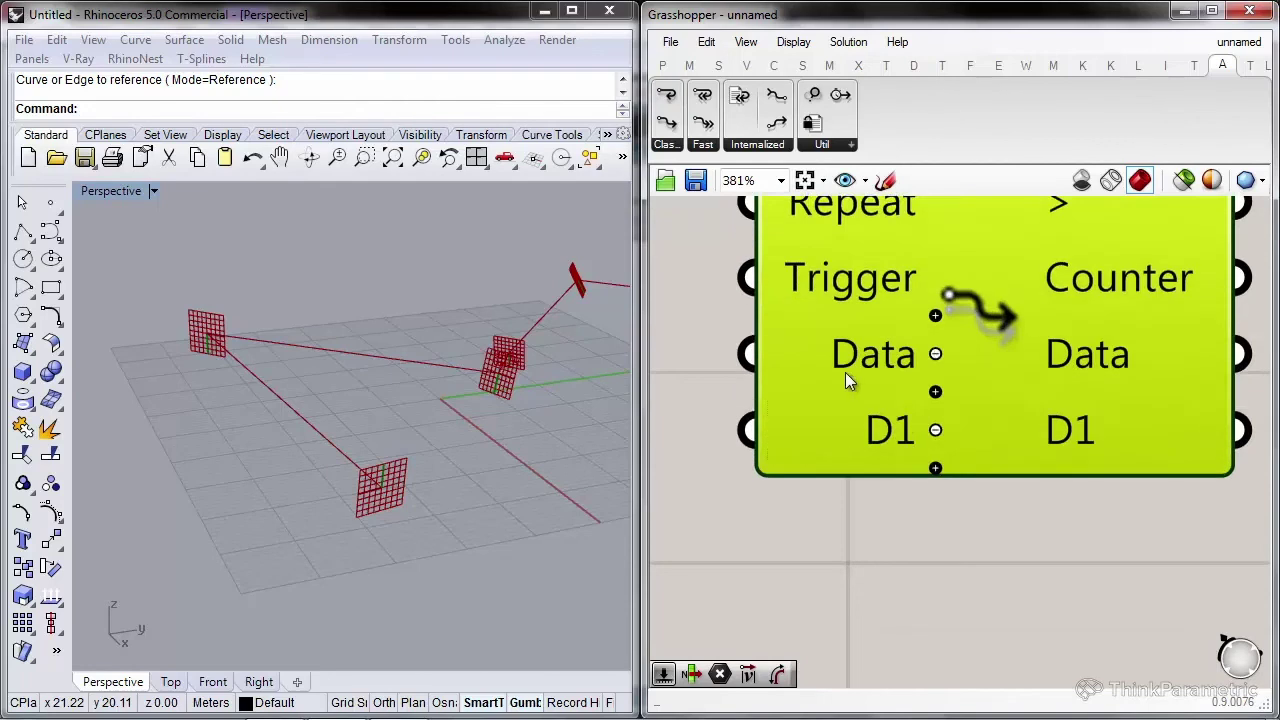
Add a D1 data parameter to the loop end component and set it to Constant & Record
scroll(848, 372, down, 5)
right_drag(1106, 449, 914, 351)
scroll(914, 351, up, 5)
click(1041, 340)
scroll(1060, 335, down, 1)
right_click(1100, 248)
click(1128, 457)
Connect the loop start's > output to the loop end's < input, and move the pair away from the last Insert Items component
scroll(1040, 477, down, 4)
right_drag(870, 407, 1075, 407)
drag(881, 352, 1193, 353)
right_drag(850, 375, 1104, 380)
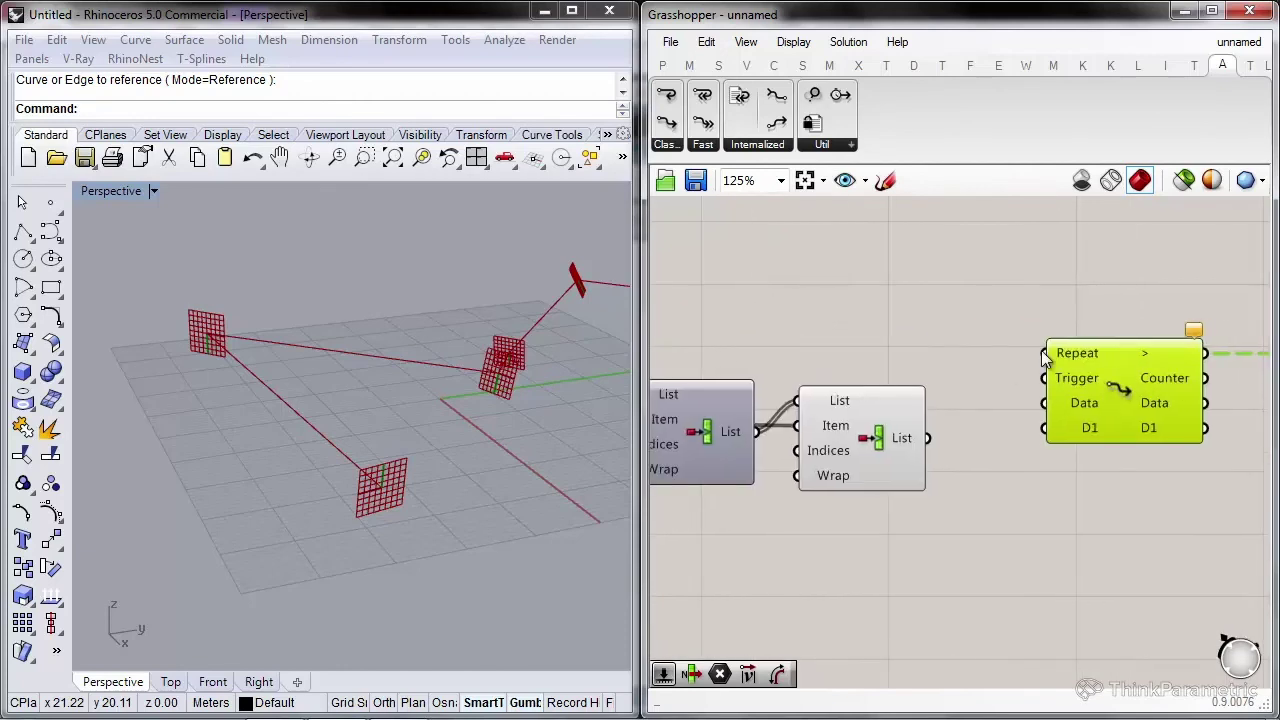
double_click(891, 347)
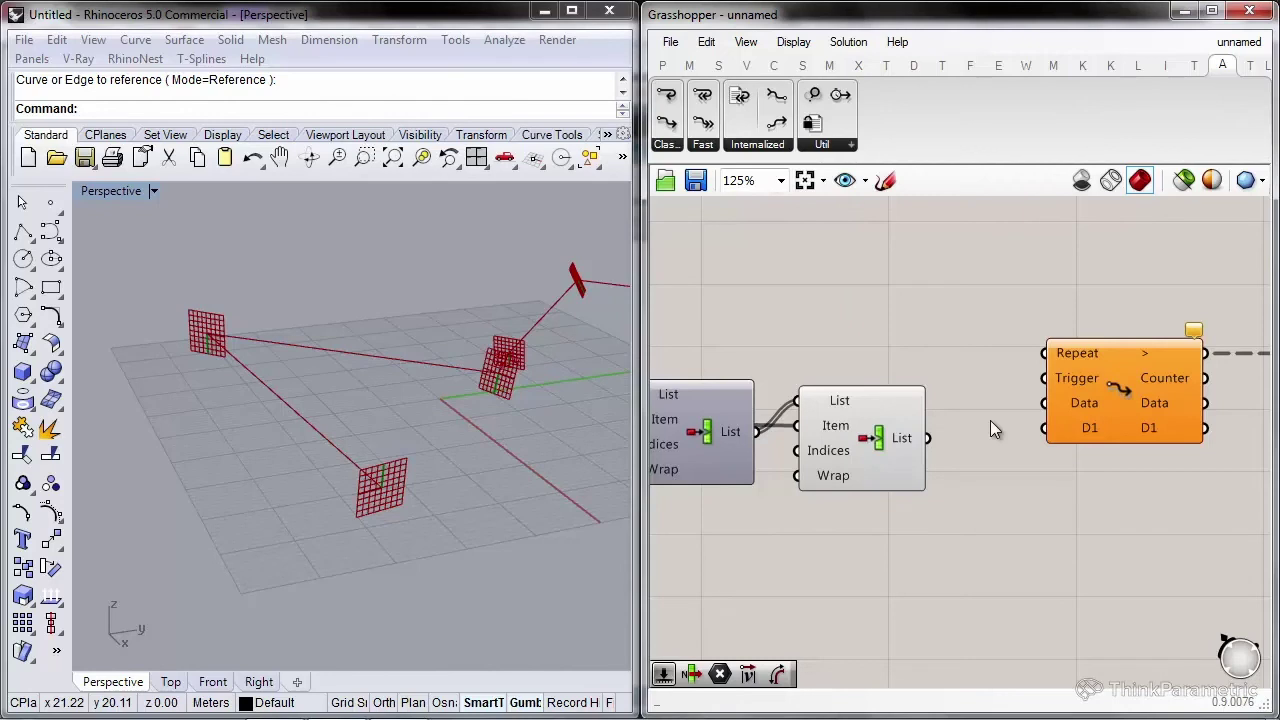
scroll(997, 405, down, 4)
drag(1118, 435, 1063, 420)
Add a List Item component and feed its List input from the last Insert Items output
scroll(890, 470, up, 3)
double_click(880, 471)
text(list)
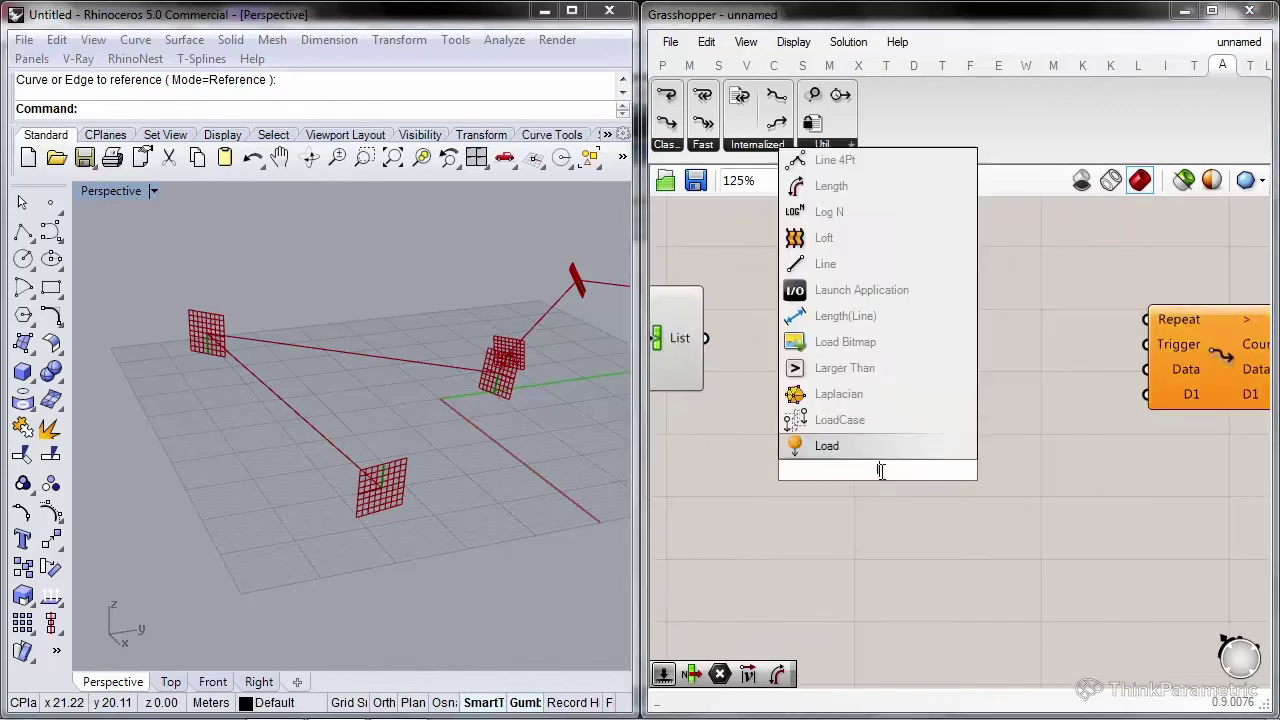
key(Return)
drag(716, 341, 786, 334)
click(947, 452)
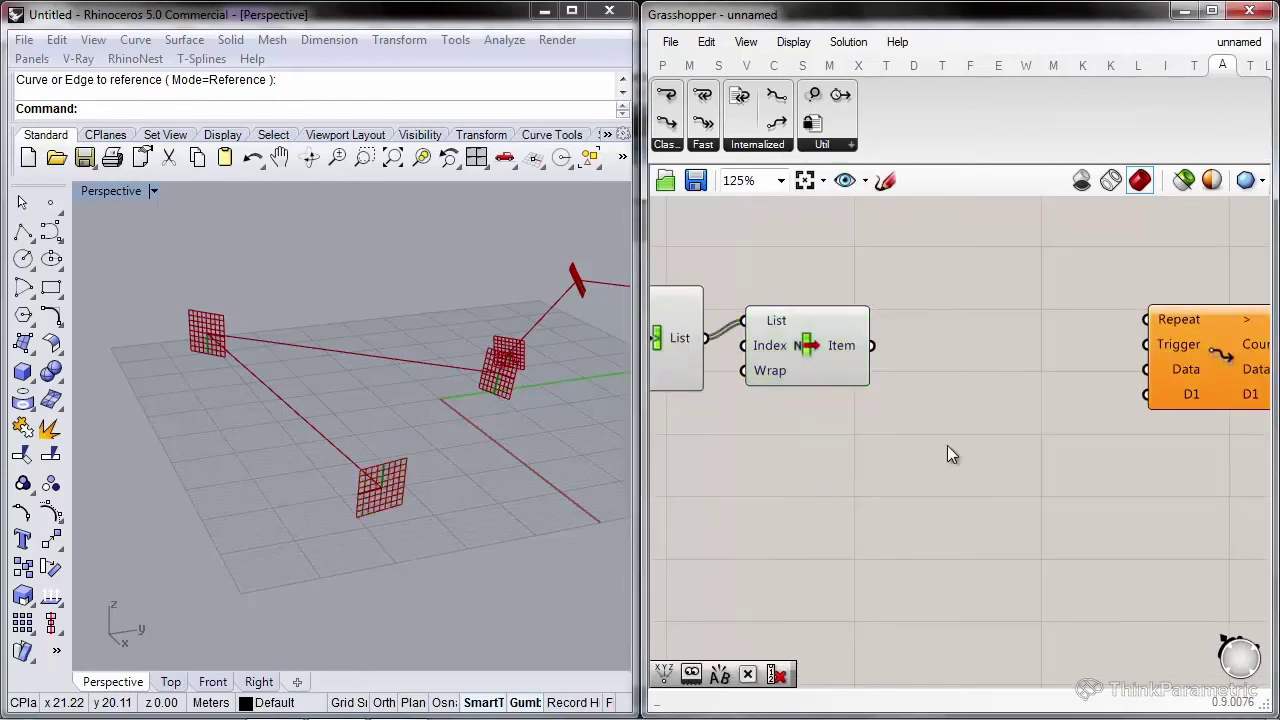
Add a Deconstruct Plane component and connect the List Item's Item output to its Plane input
double_click(947, 446)
text(decons)
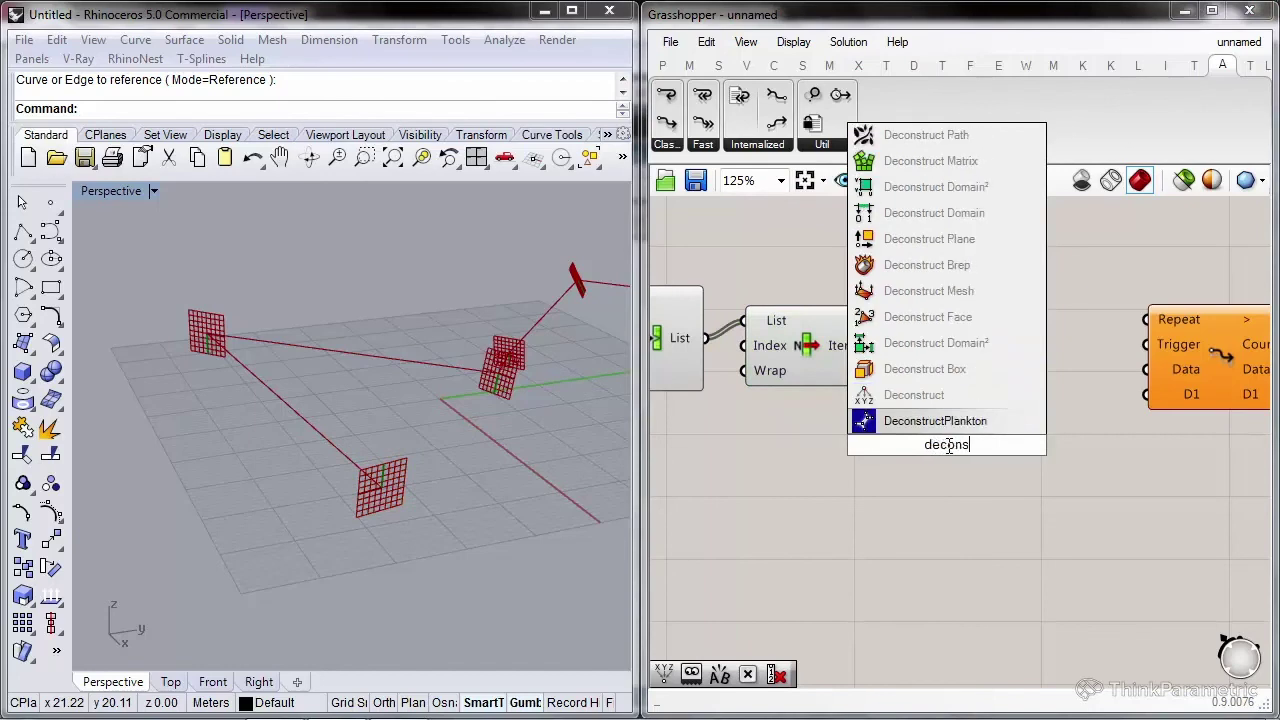
text(truct pla)
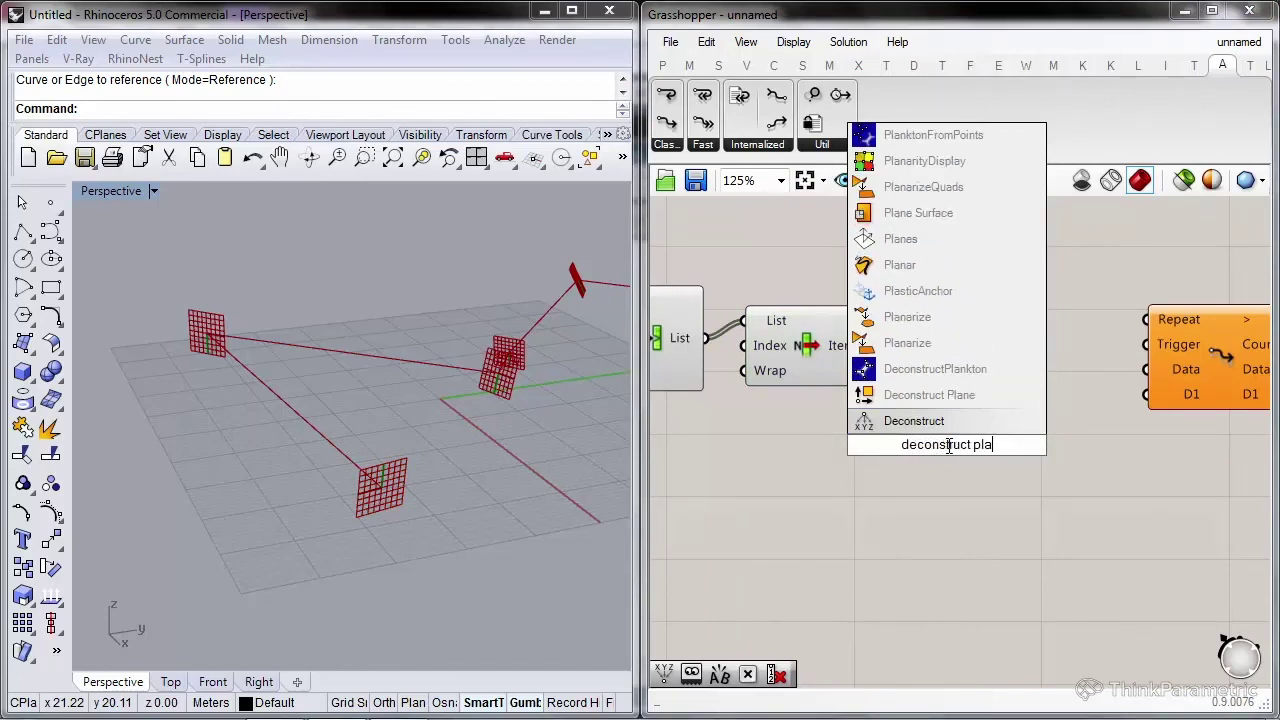
click(929, 395)
drag(883, 432, 908, 344)
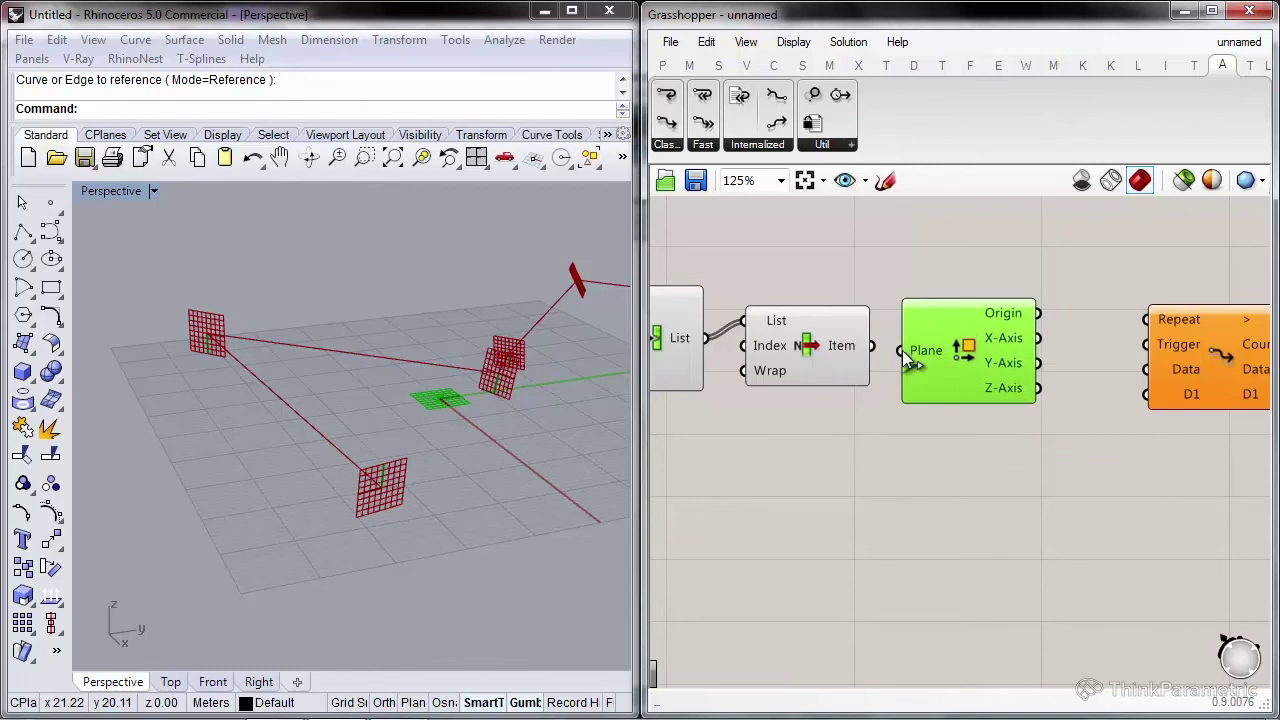
Move the loop start and loop end components farther from Deconstruct Plane to open space between them
right_drag(1008, 370, 763, 370)
scroll(763, 370, down, 3)
drag(1184, 416, 838, 312)
drag(905, 390, 1005, 390)
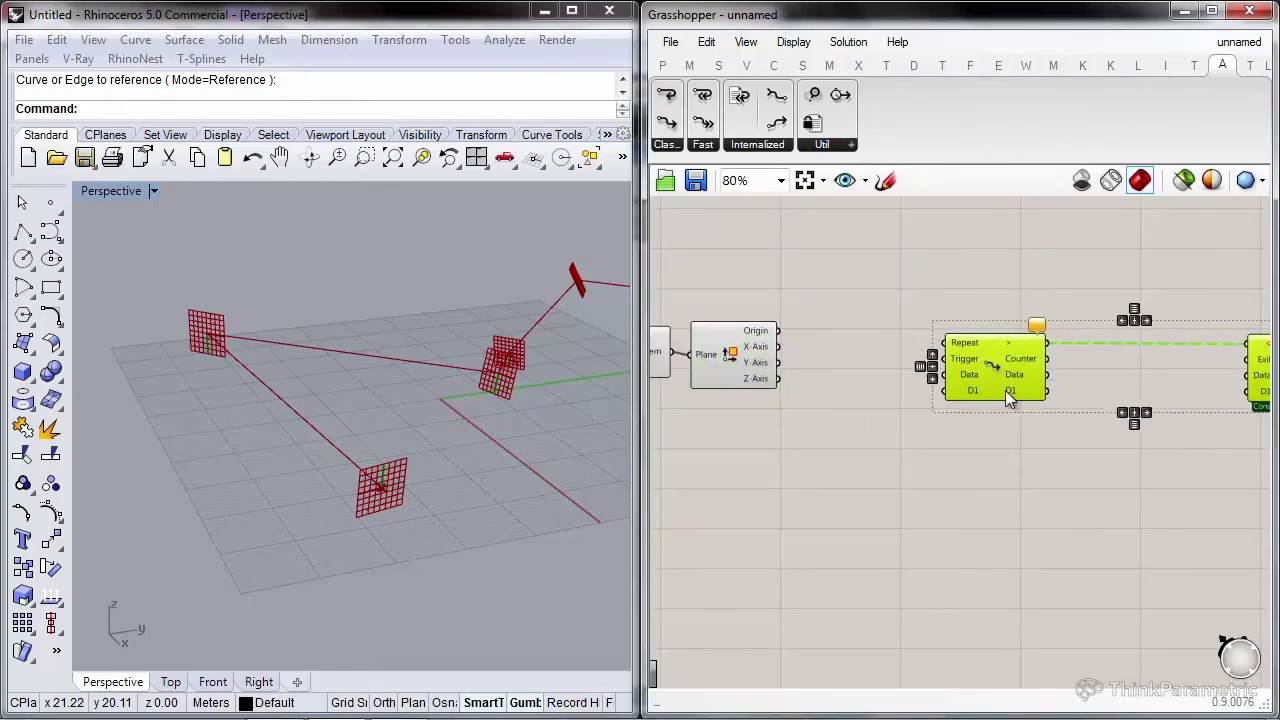
Add a Move component with Origin as Geometry and X-Axis as Motion, and place a copy of it below
double_click(875, 401)
text(move)
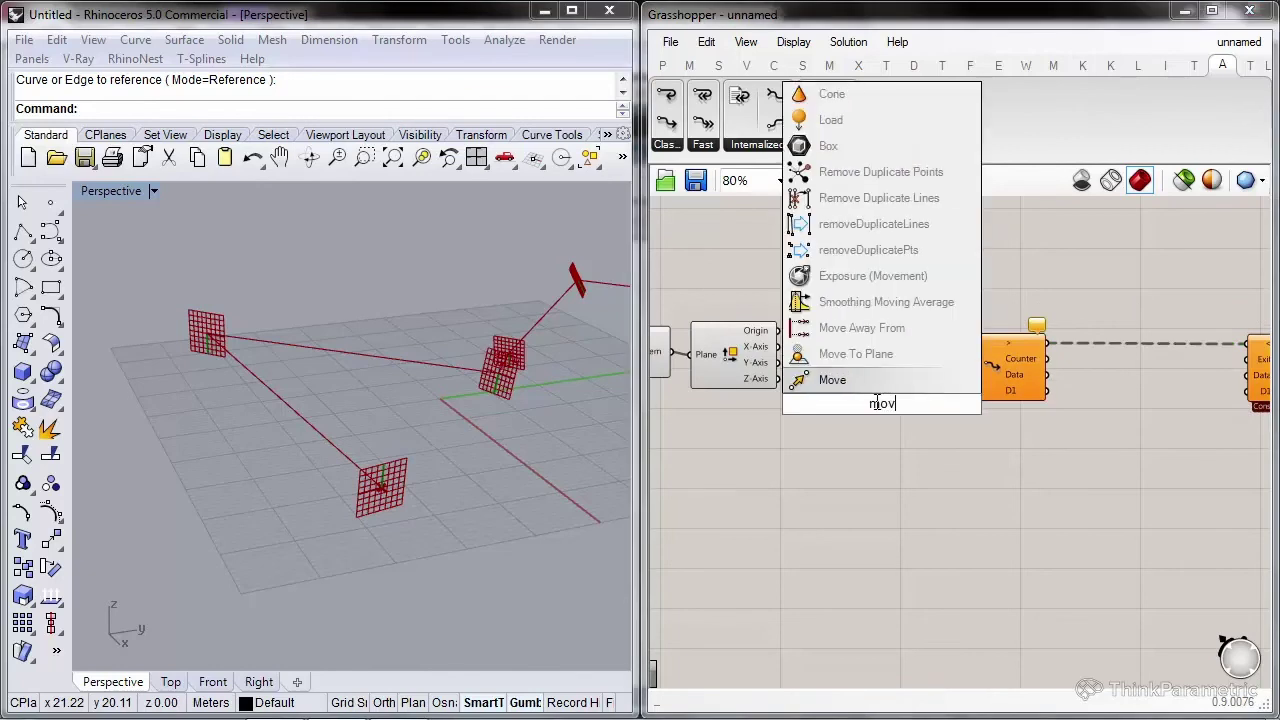
key(Return)
scroll(752, 450, up, 2)
drag(790, 305, 884, 362)
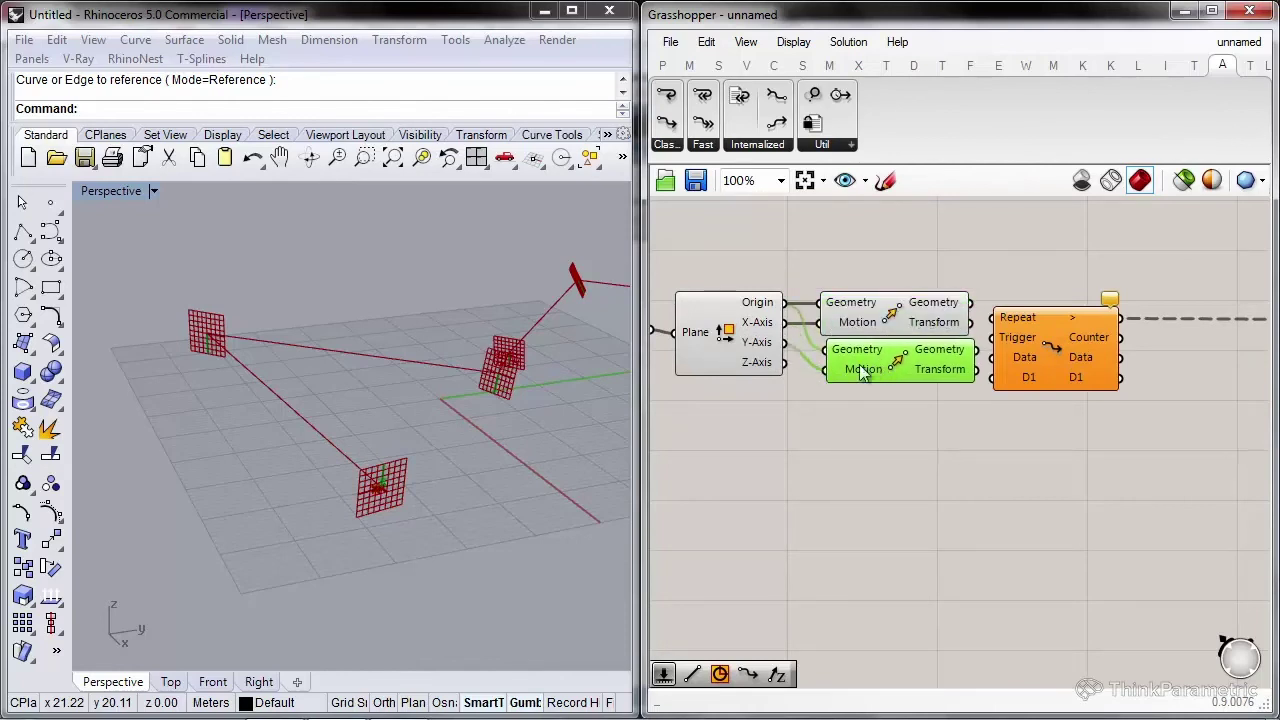
Shift the loop components along the canvas and add a Merge component with both Move Geometry outputs in D1 and D2
right_drag(885, 354, 695, 342)
scroll(918, 329, down, 3)
drag(1099, 281, 905, 340)
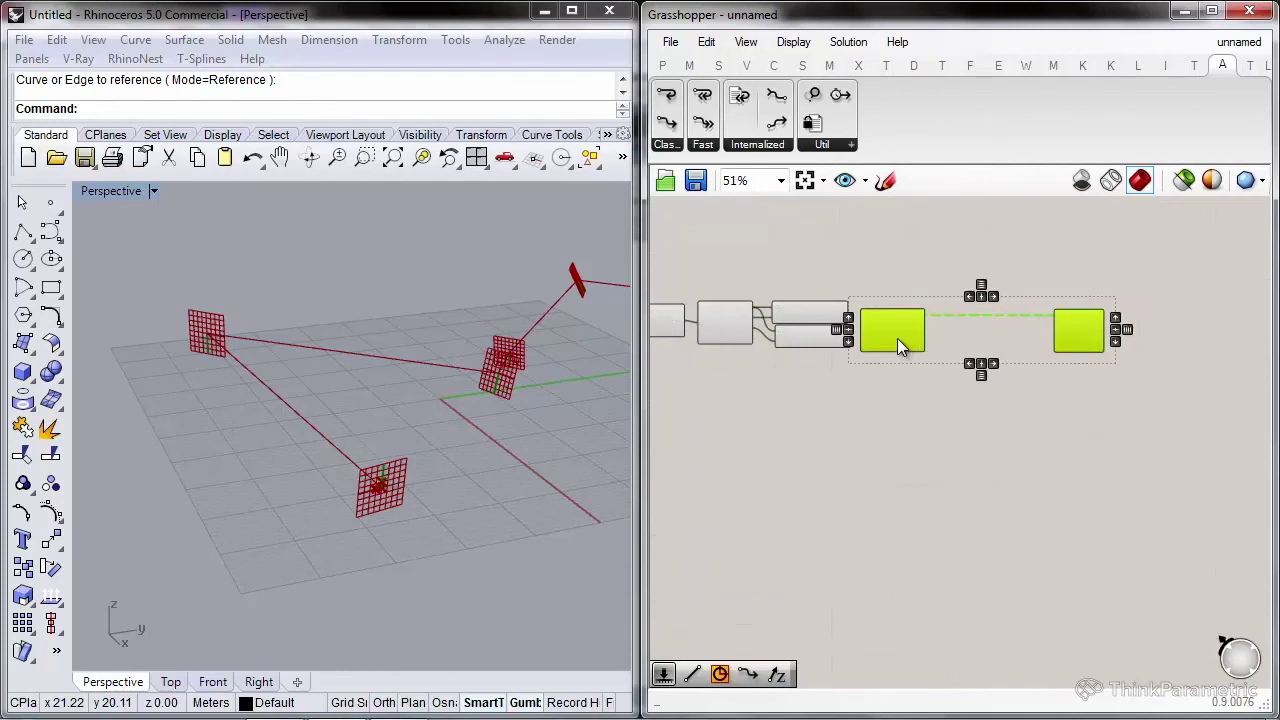
scroll(898, 345, up, 3)
double_click(919, 324)
text(merge)
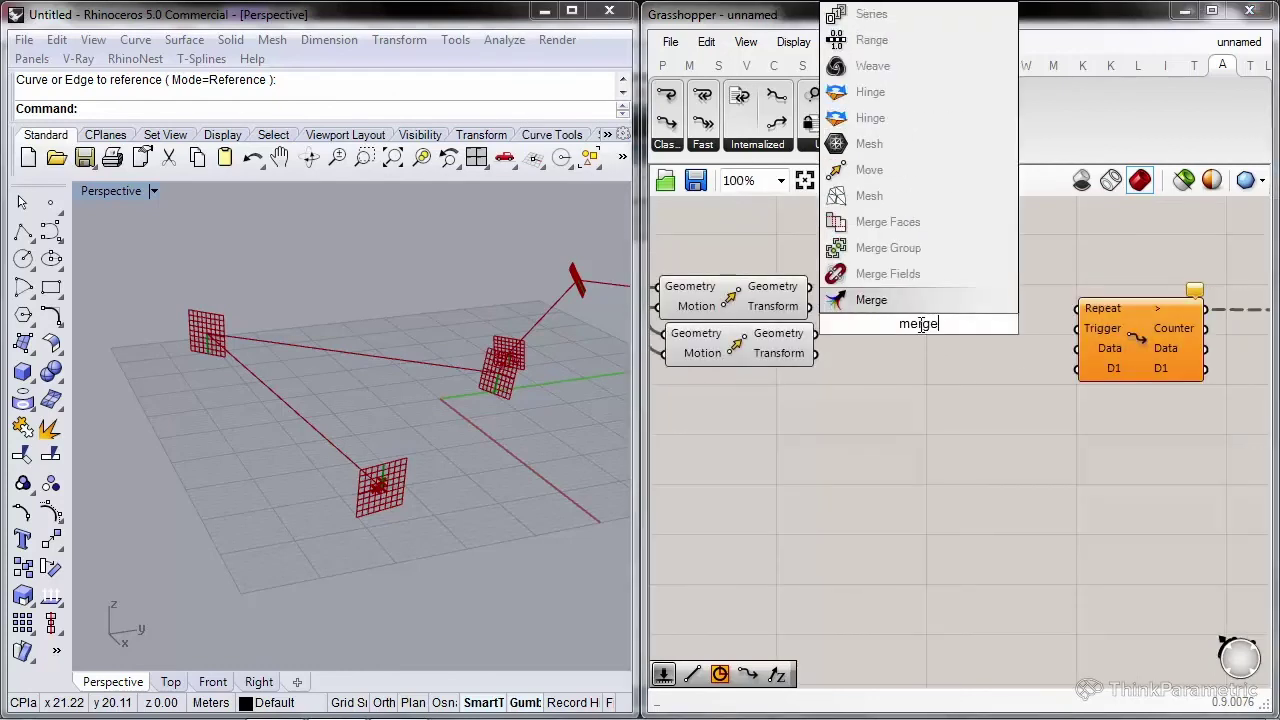
key(Return)
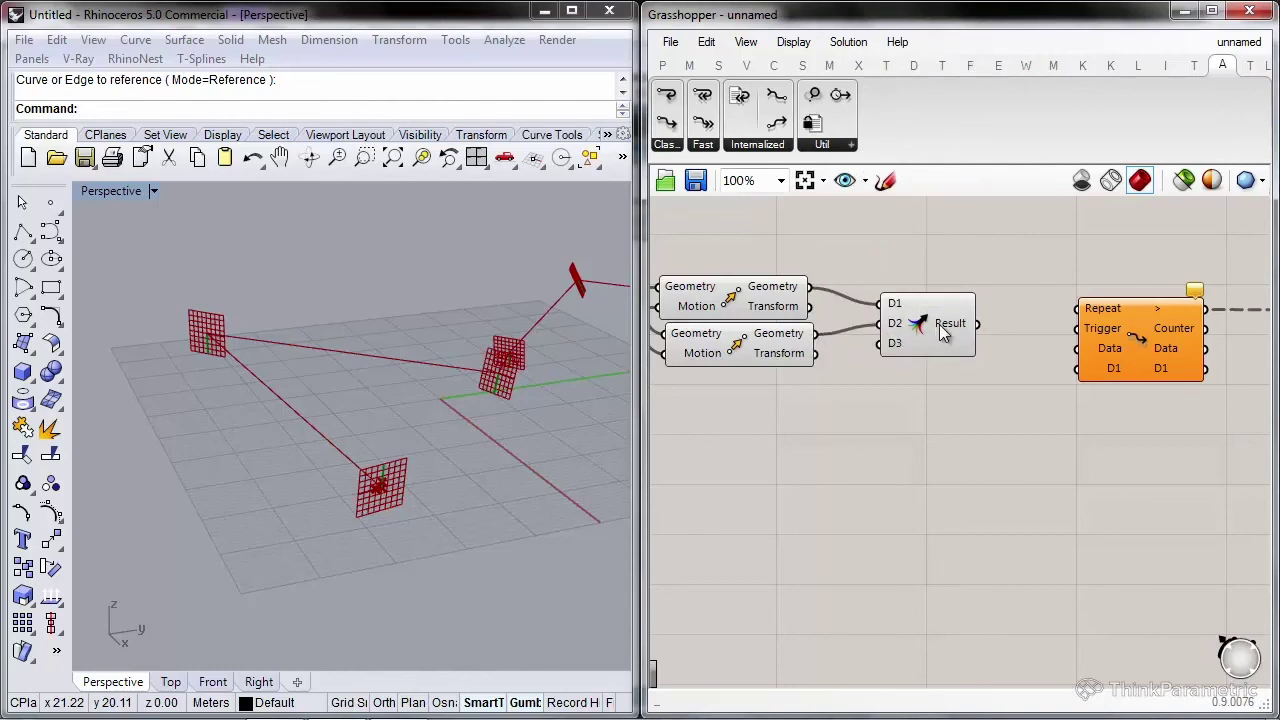
Connect the Merge component's Result to the loop start's Data input
mouse_move(942, 333)
right_drag(1034, 309, 998, 300)
drag(1043, 341, 944, 317)
Move the loop end component farther from the loop start to make room for the loop's contents
right_drag(1090, 317, 760, 301)
right_drag(957, 312, 744, 319)
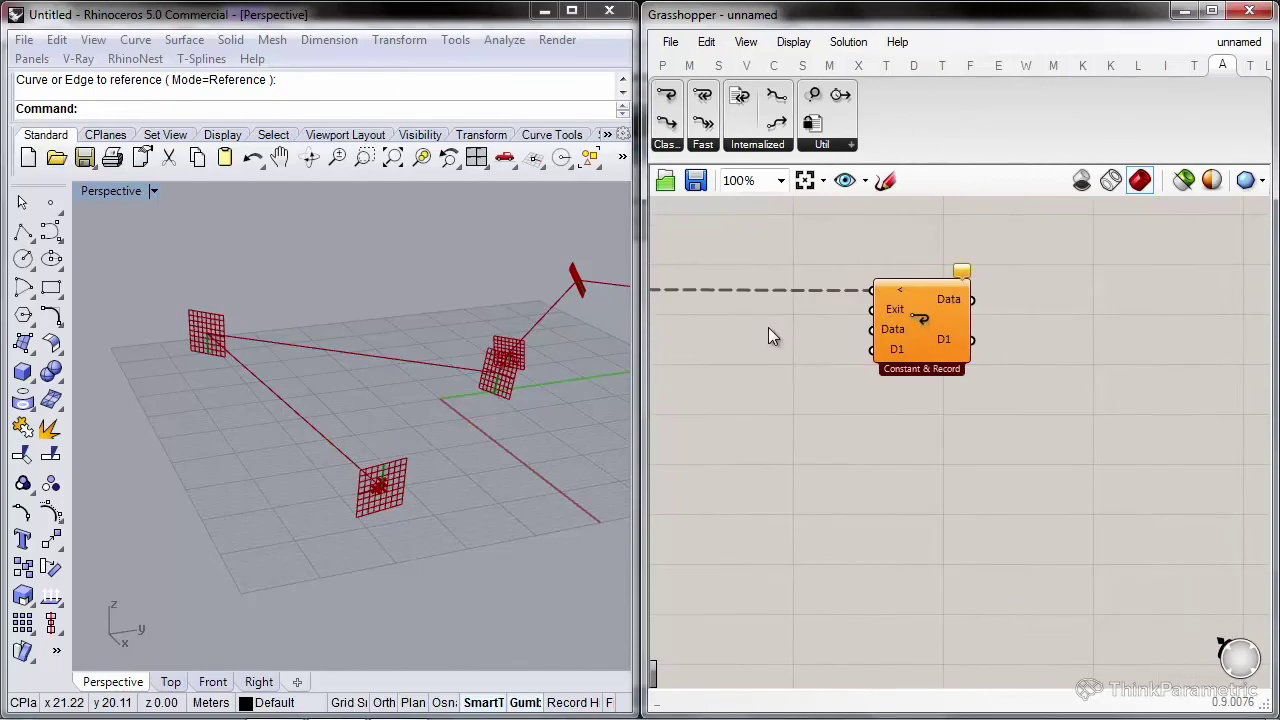
drag(875, 332, 1117, 328)
scroll(760, 352, down, 3)
drag(1030, 333, 1127, 336)
right_drag(664, 354, 877, 367)
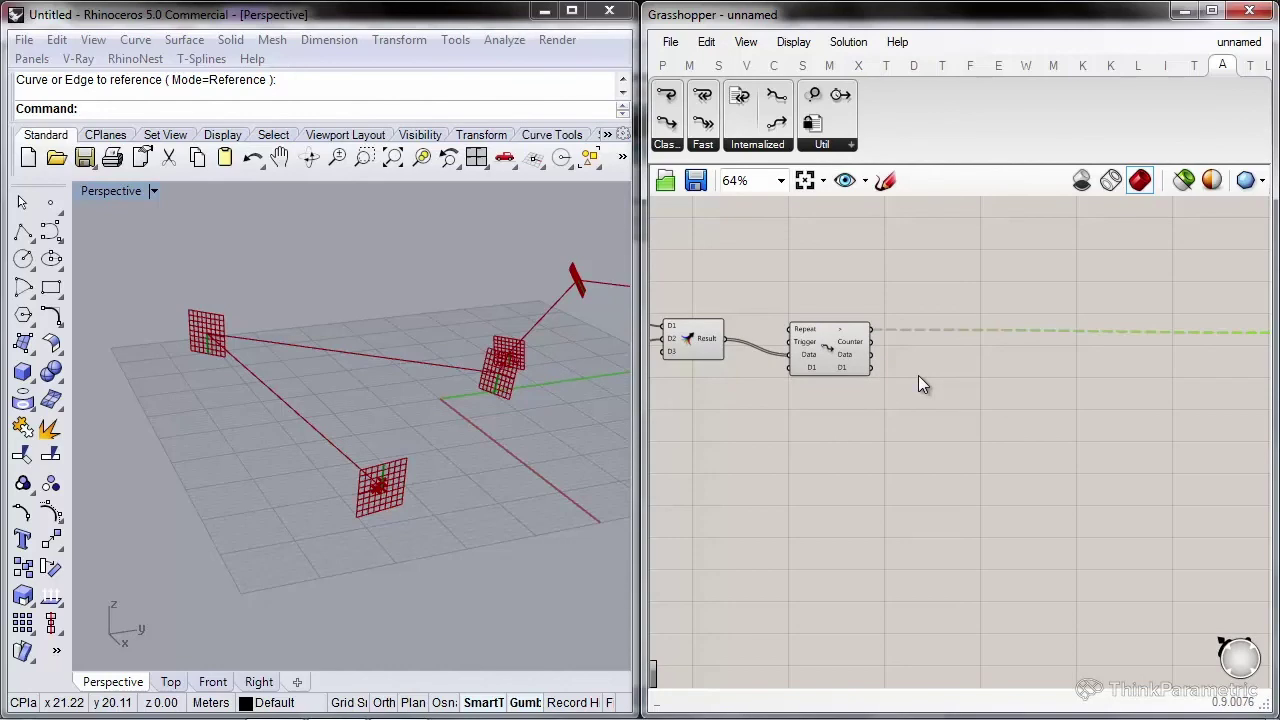
Add a List Item component above the loop wire and connect the loop start's Counter to its Index input
scroll(920, 289, up, 2)
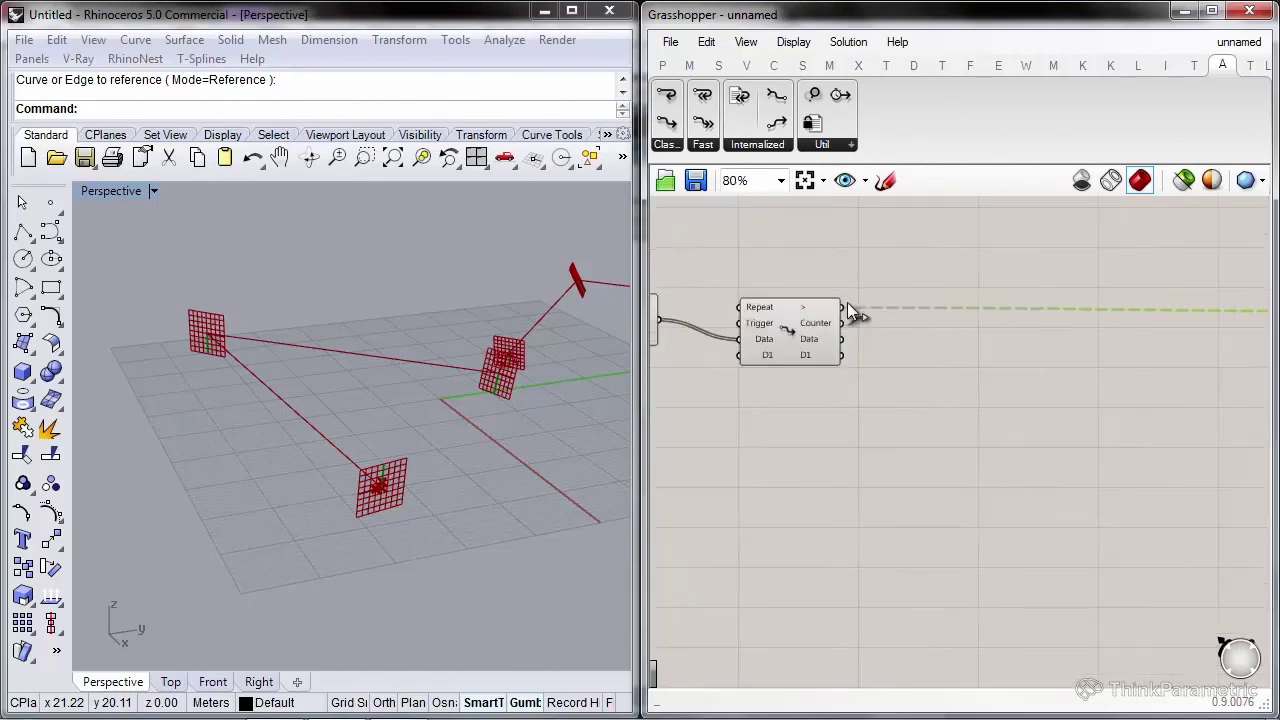
double_click(1100, 322)
text(list it)
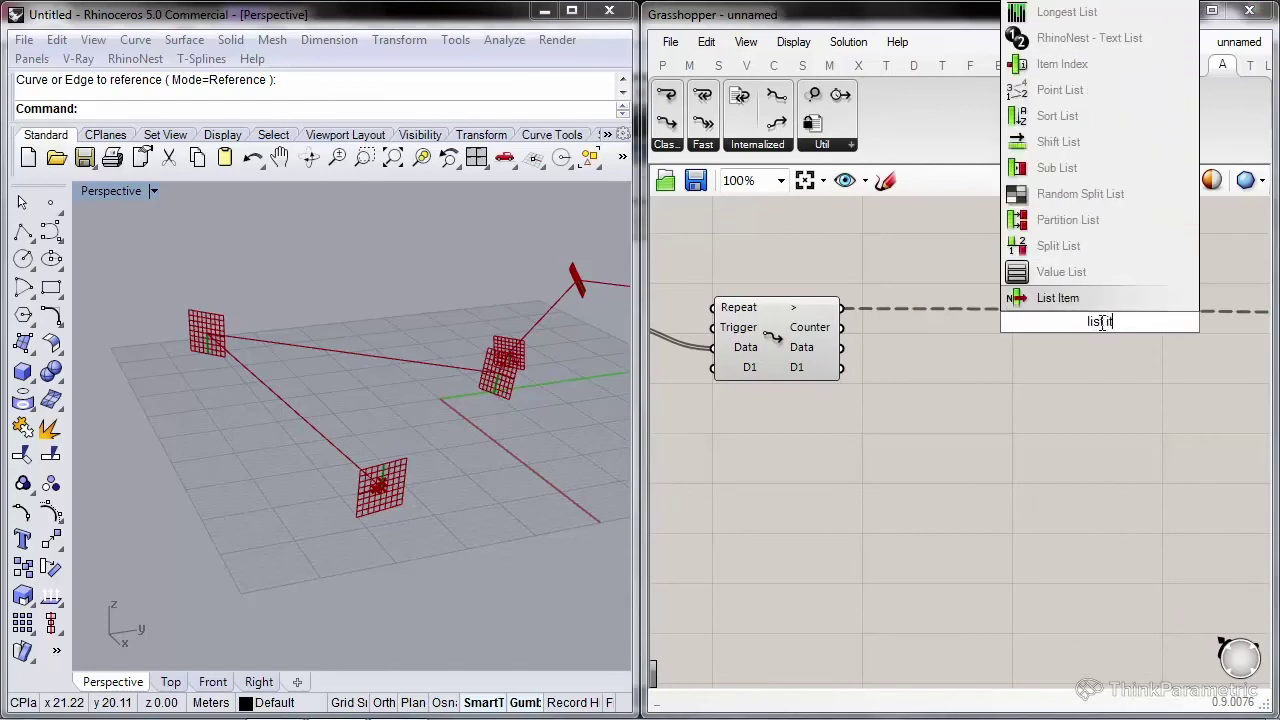
key(Return)
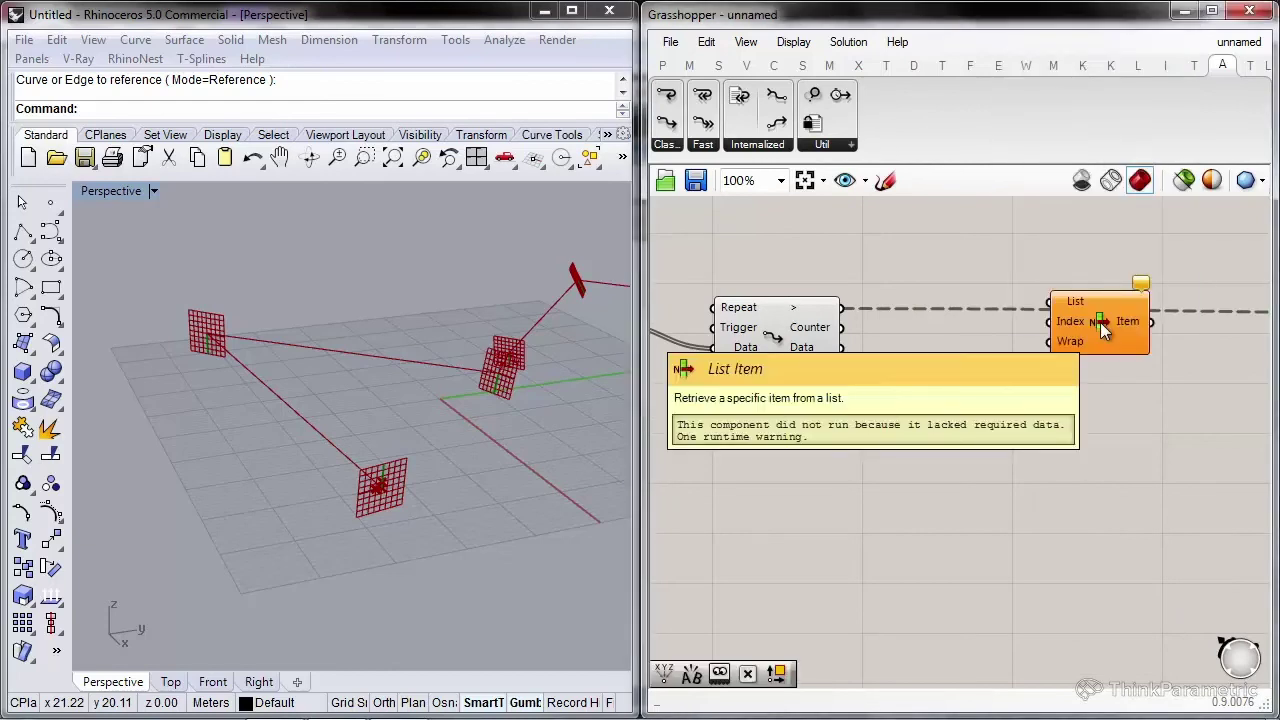
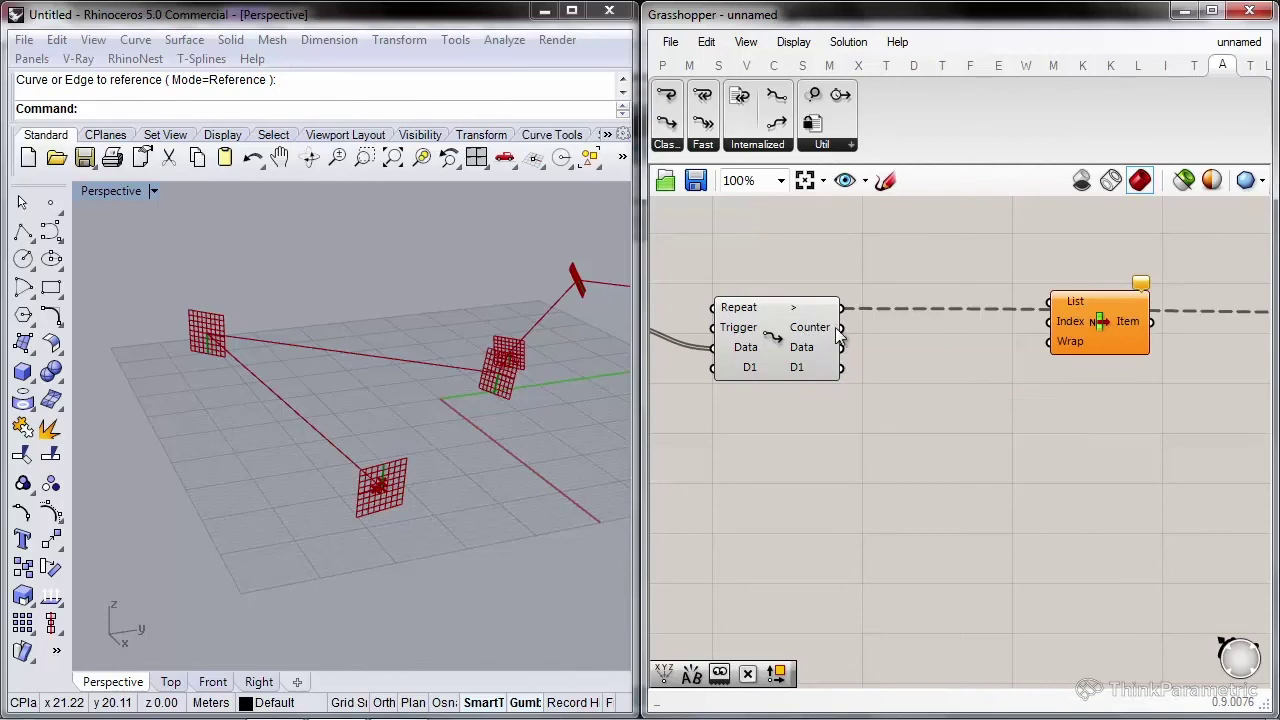
mouse_move(838, 335)
drag(838, 335, 991, 272)
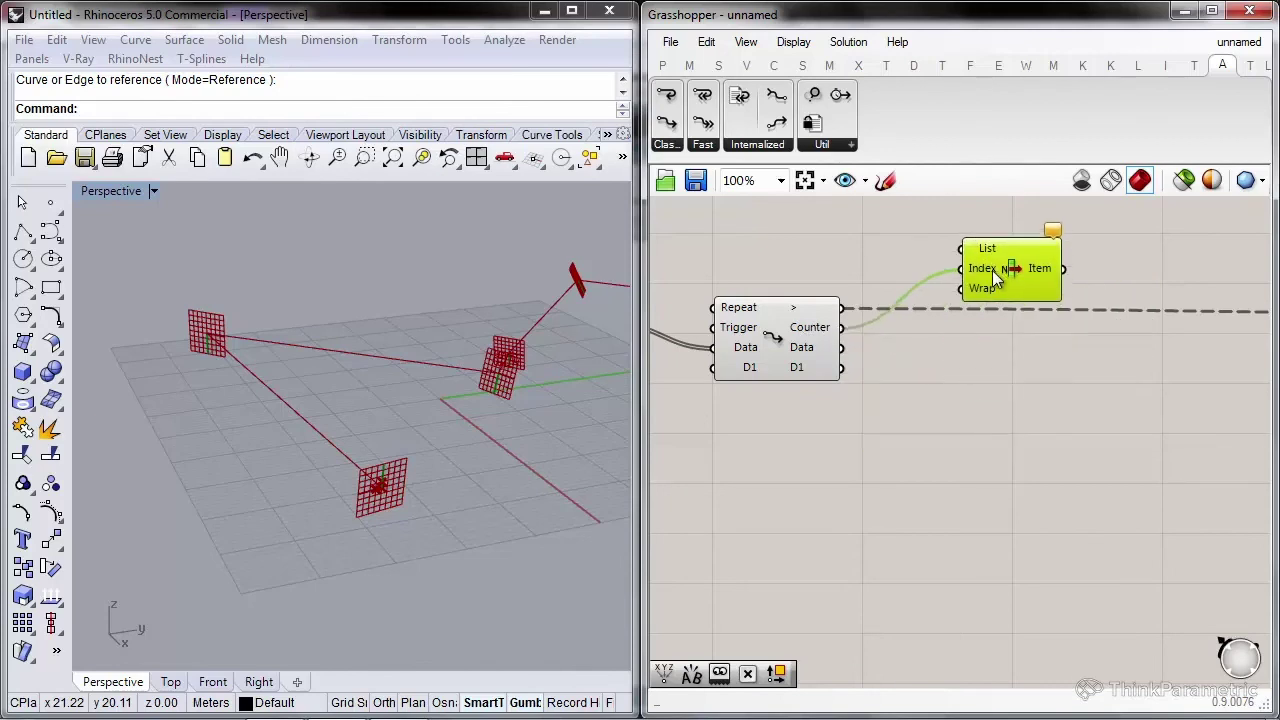
Connect the last Insert Items List output to the List input of the List Item inside the loop
right_drag(980, 266, 1032, 319)
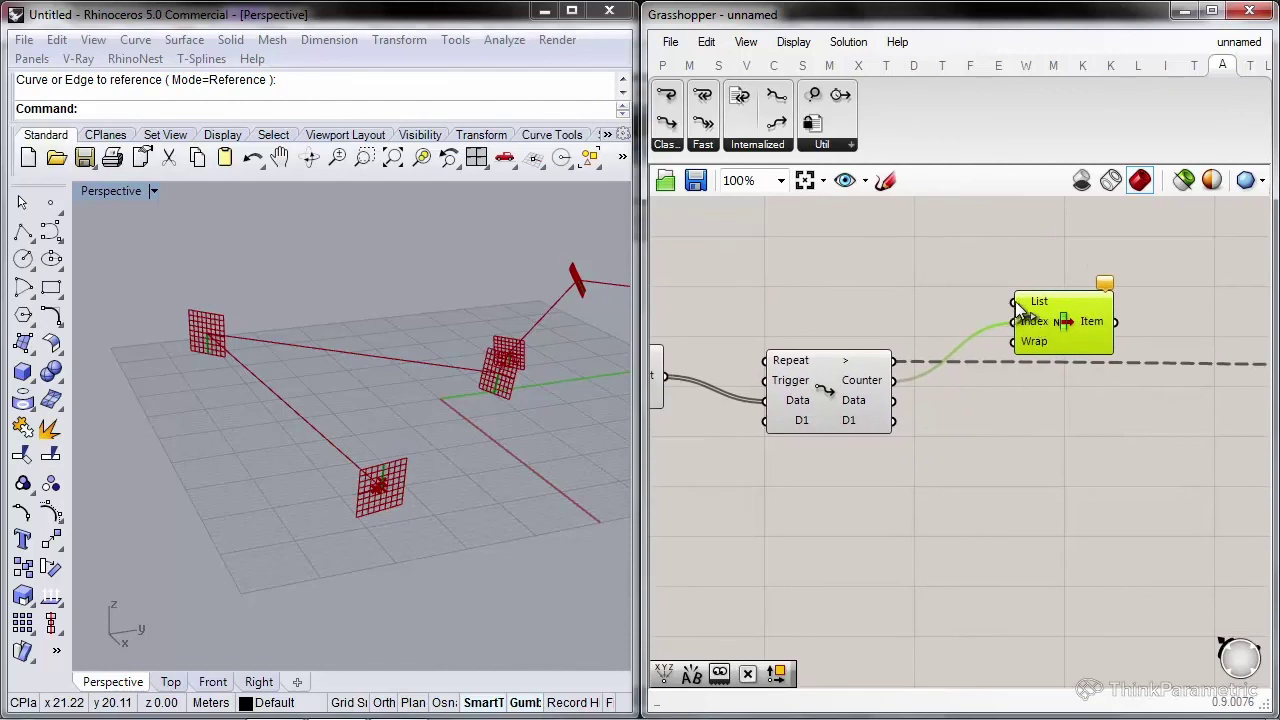
scroll(1016, 304, down, 2)
drag(1015, 303, 856, 337)
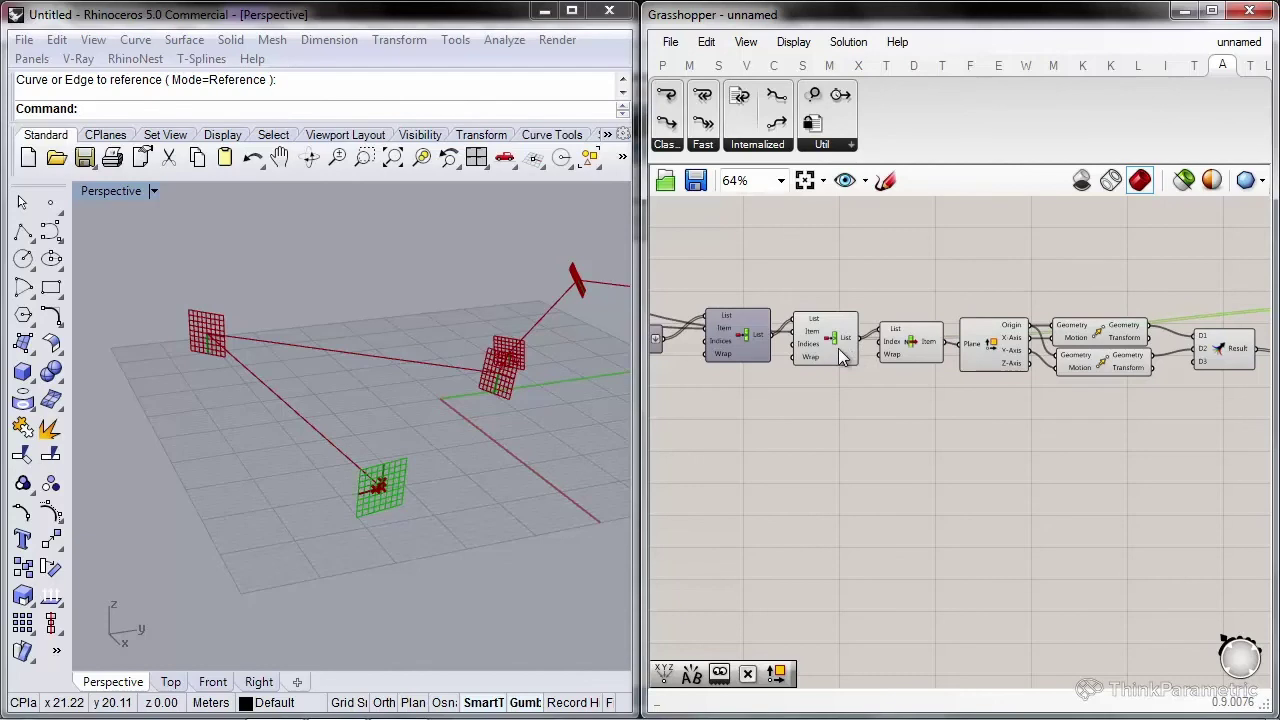
click(839, 350)
right_drag(965, 300, 547, 307)
Insert a +1 output on the loop's List Item so it also returns the following frame
scroll(1102, 325, up, 3)
click(1100, 323)
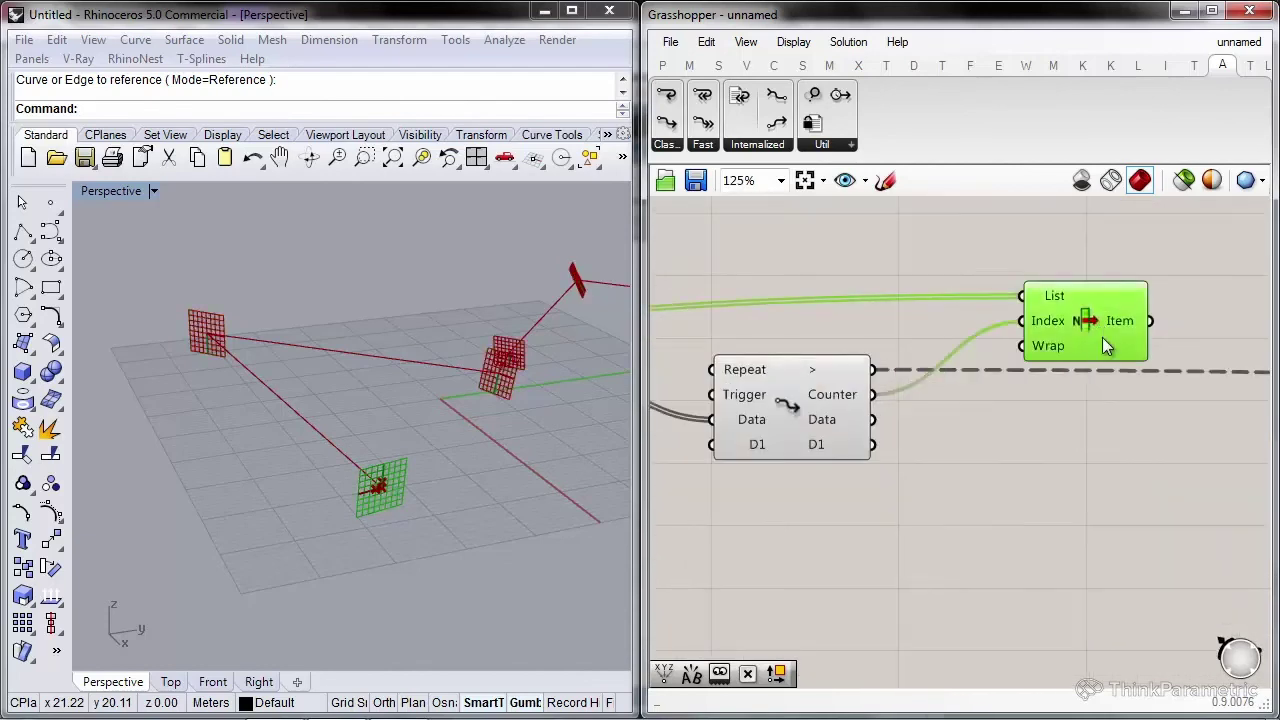
scroll(1100, 323, up, 3)
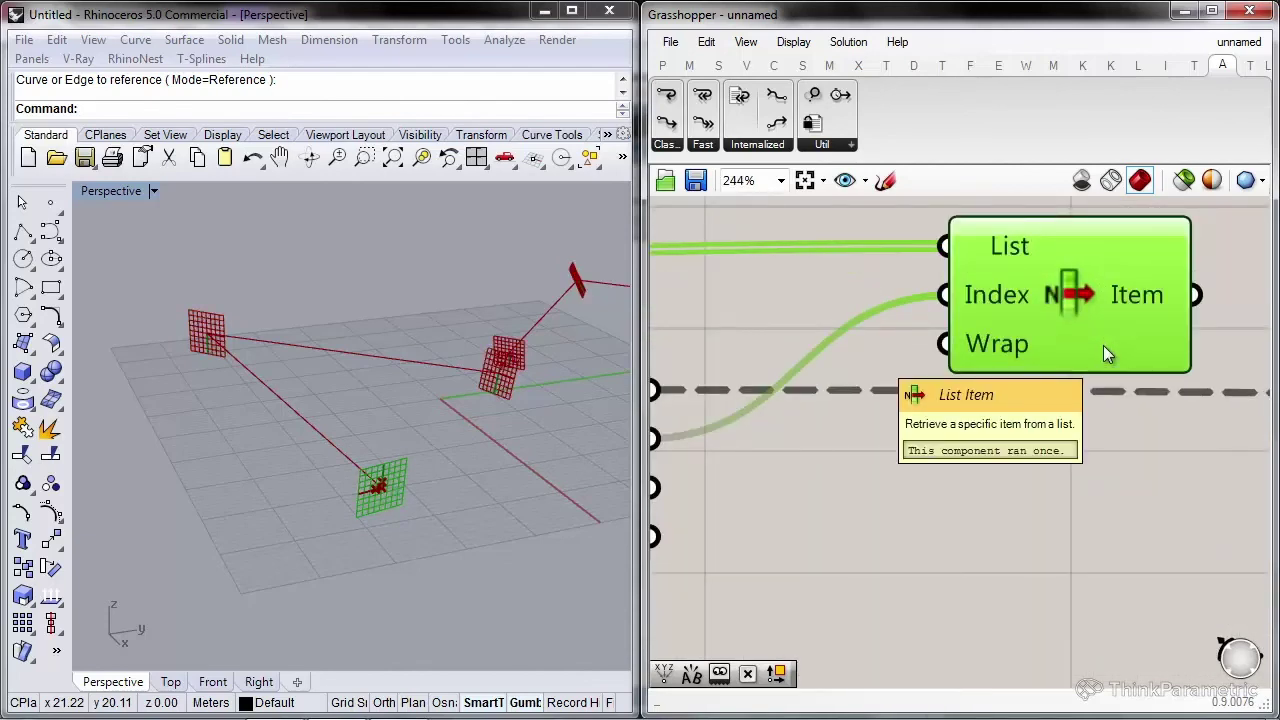
scroll(1103, 345, up, 3)
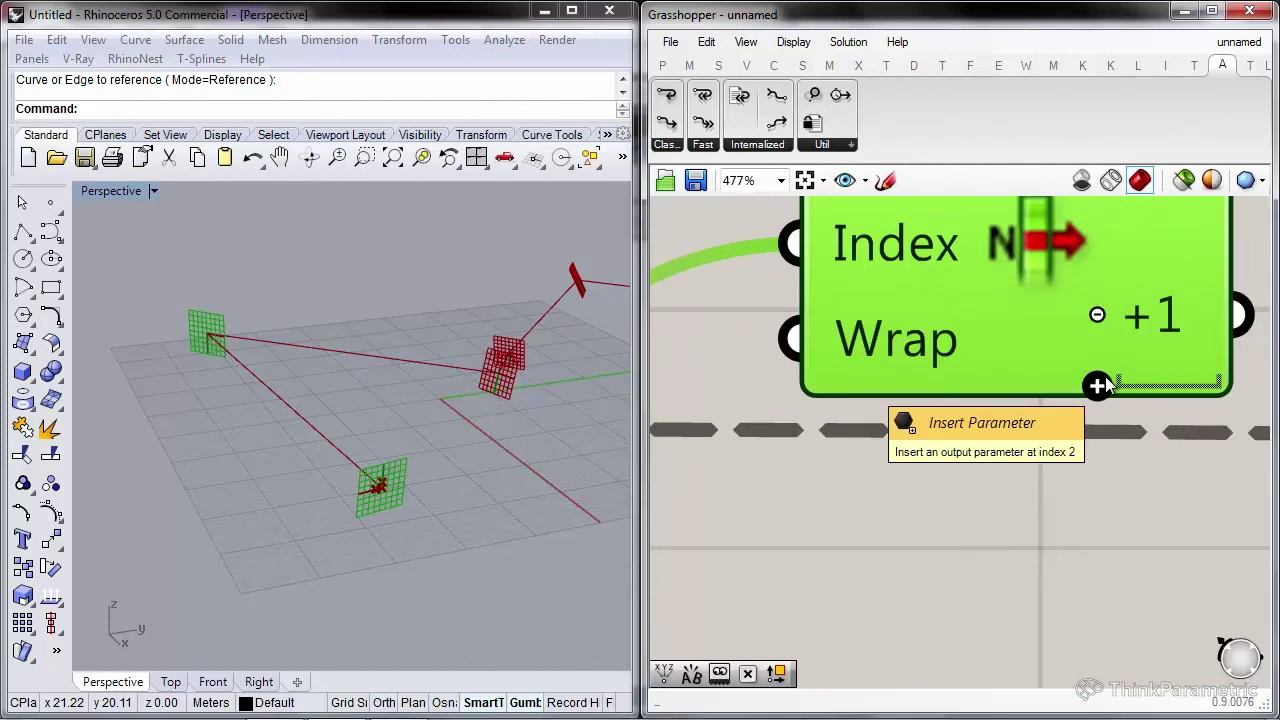
Add another List Item component below the loop wire and connect the loop start's Counter to its Index input
scroll(1045, 413, down, 3)
double_click(1027, 437)
text(list item)
key(Return)
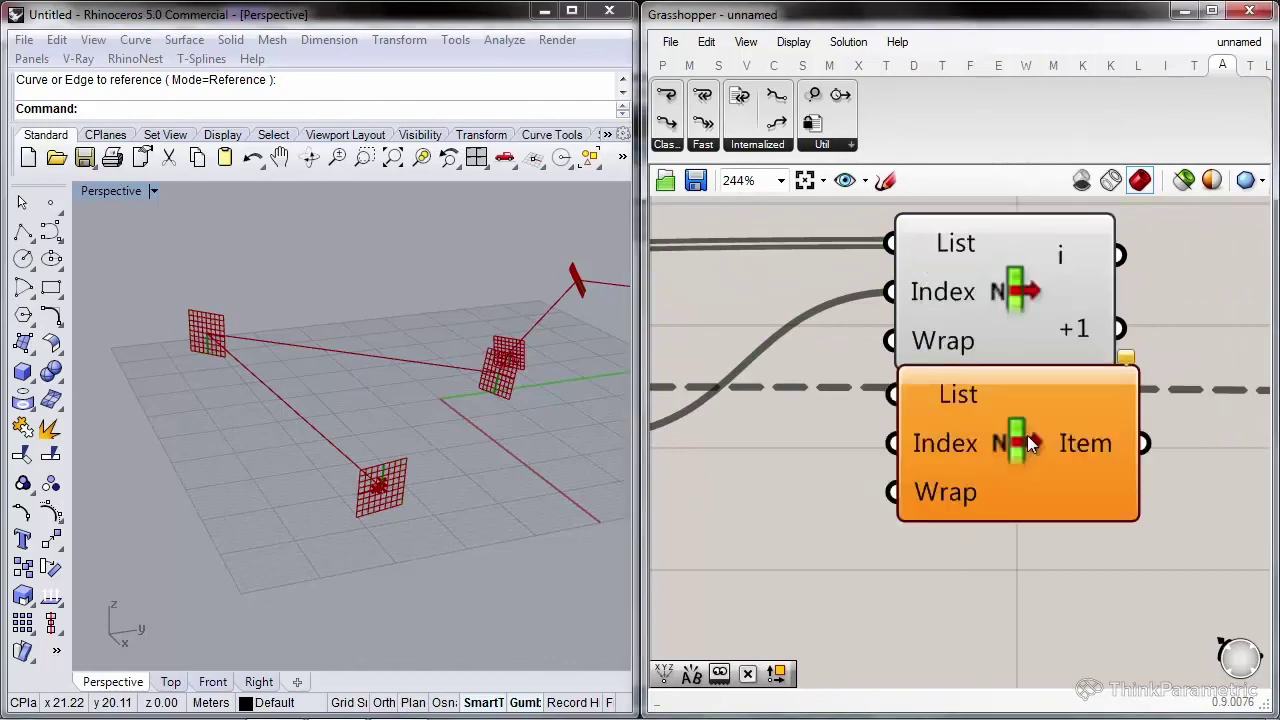
drag(1048, 440, 1040, 597)
scroll(989, 431, down, 2)
drag(986, 435, 803, 328)
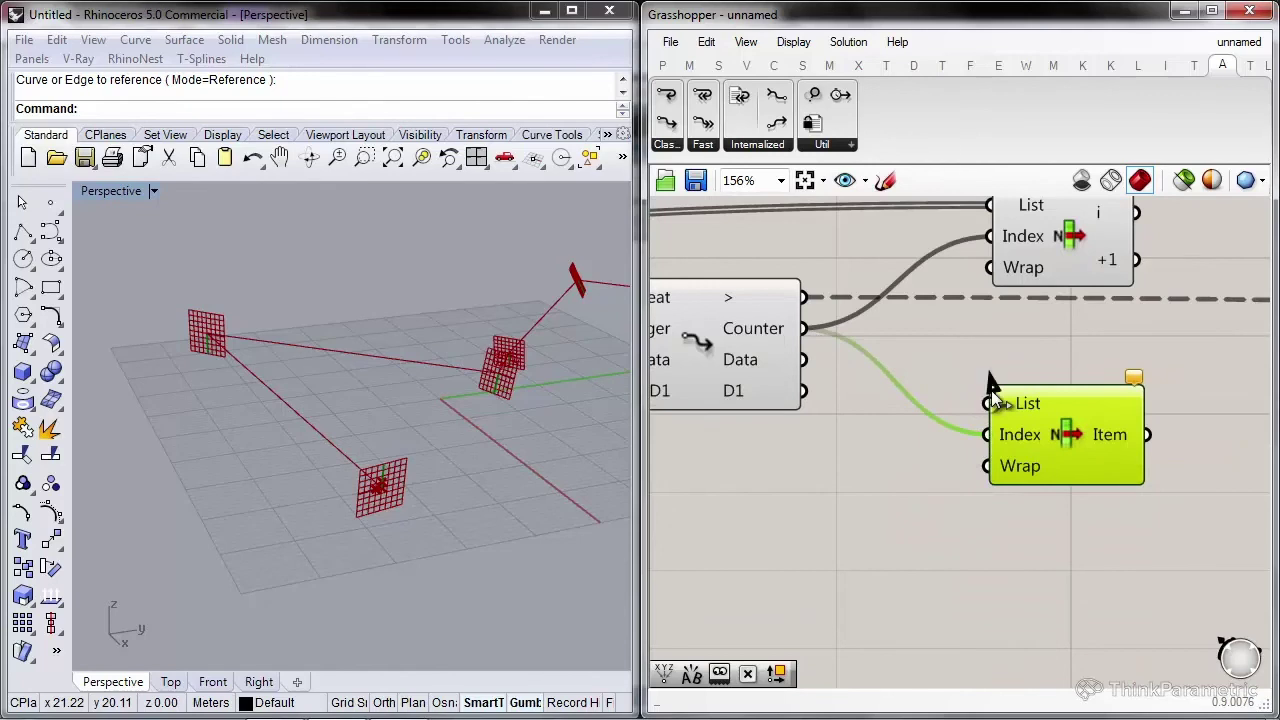
Connect the upstream polyline segments to the List input of the List Item below the loop wire
scroll(990, 385, down, 6)
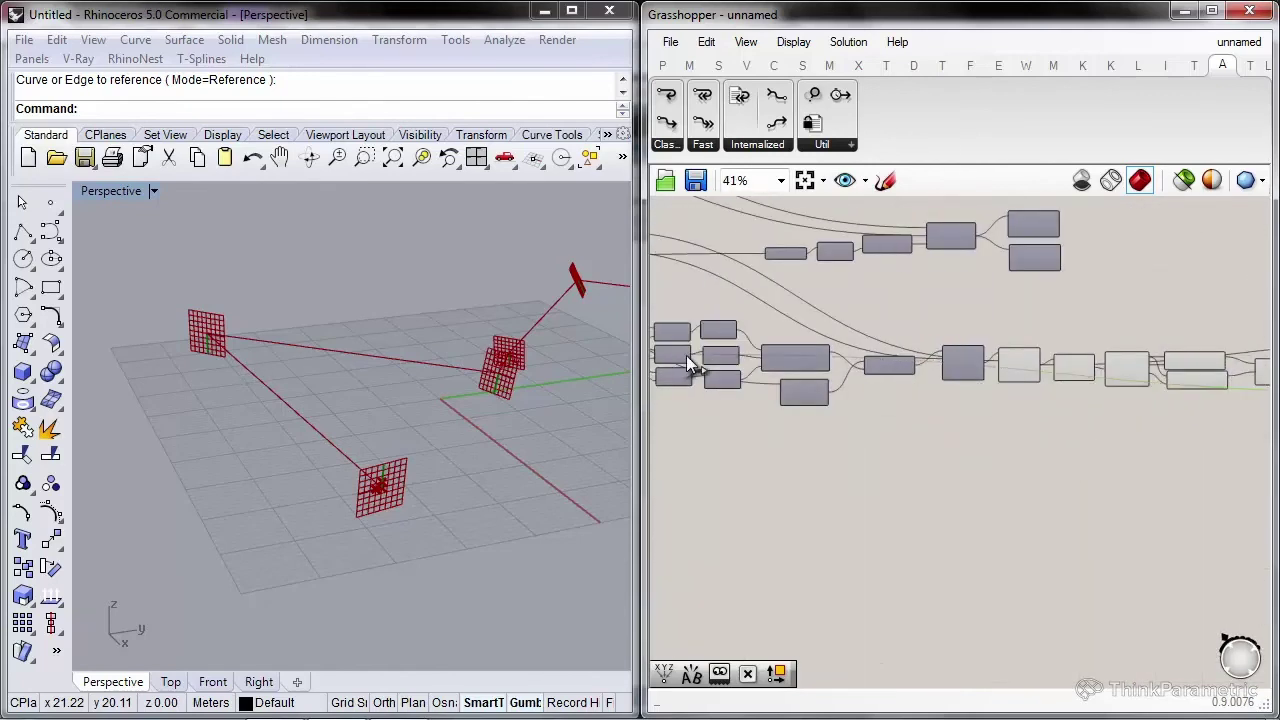
scroll(757, 342, down, 3)
scroll(718, 326, up, 3)
scroll(789, 330, down, 2)
scroll(789, 326, up, 4)
scroll(760, 310, down, 2)
scroll(786, 318, up, 1)
scroll(707, 324, down, 3)
scroll(880, 340, down, 1)
scroll(1052, 362, up, 3)
click(975, 365)
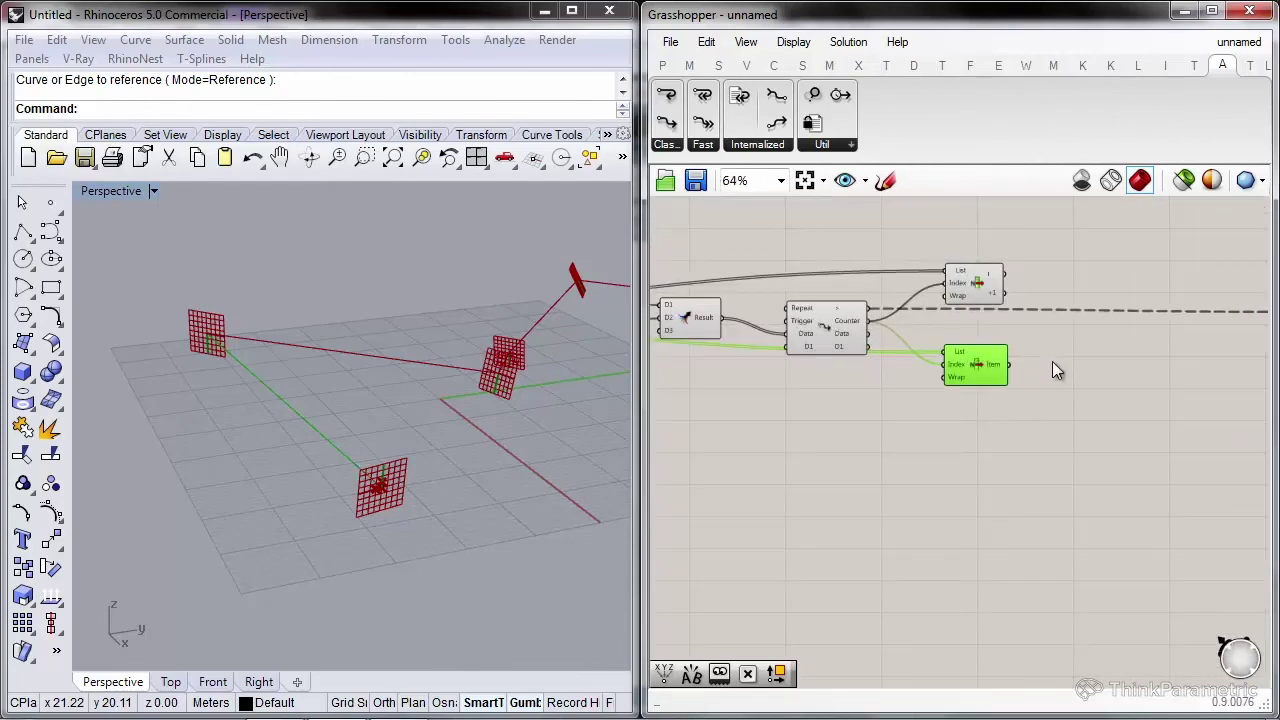
Duplicate the segment List Item below itself and connect the upstream polyline vertices to the copy's List input
alt+drag(997, 368, 993, 437)
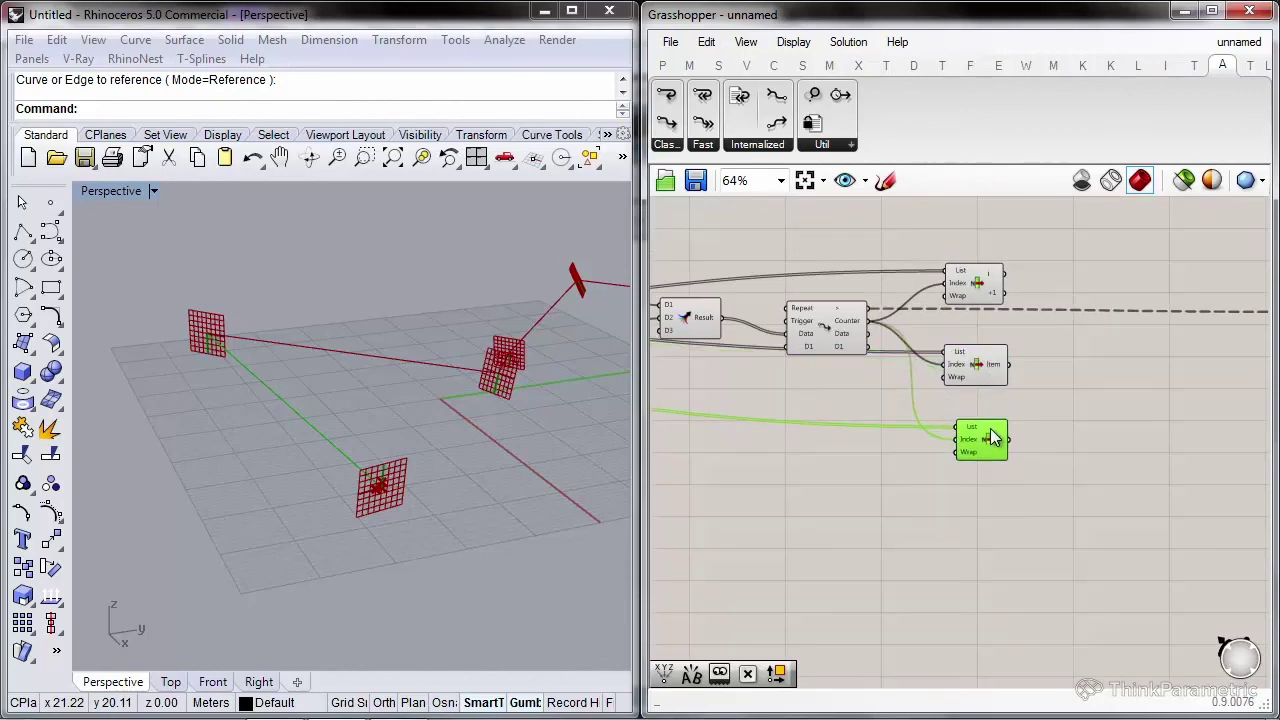
scroll(948, 441, up, 3)
drag(956, 410, 921, 226)
scroll(1135, 400, down, 4)
scroll(840, 211, up, 4)
scroll(752, 272, down, 7)
Insert a +1 output on the vertex List Item
scroll(1000, 300, up, 12)
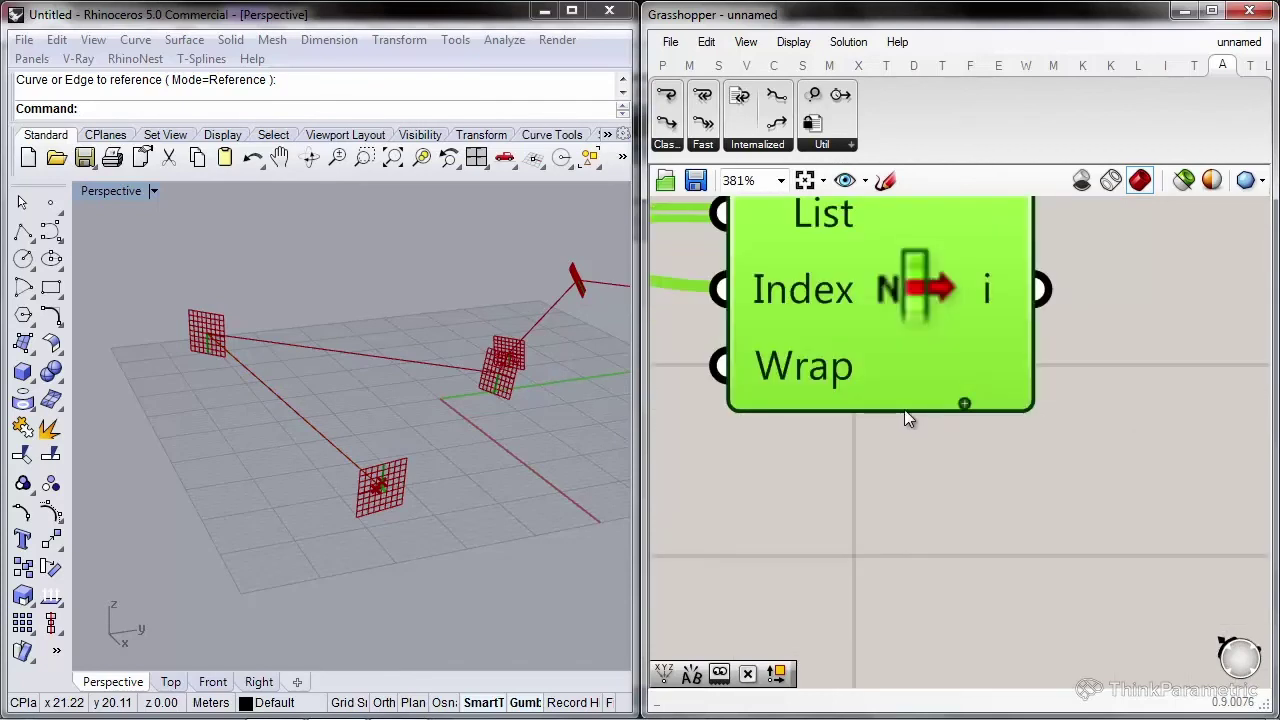
click(964, 403)
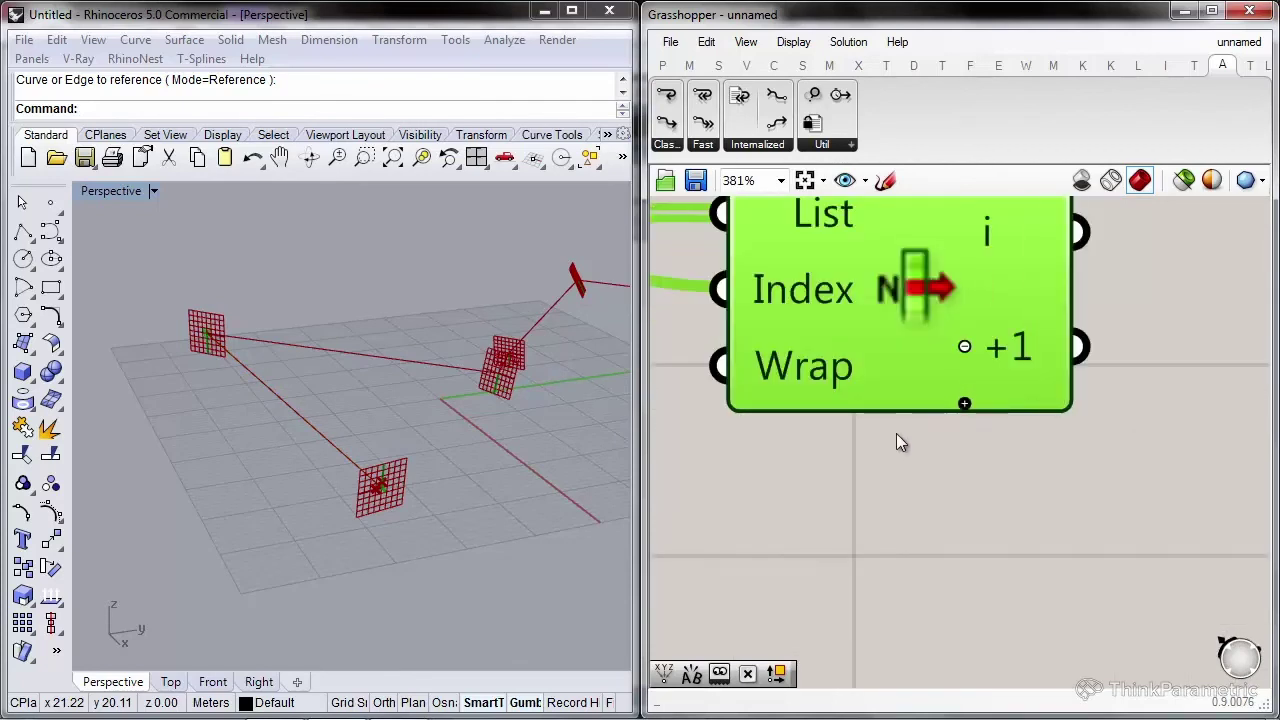
scroll(862, 294, down, 2)
Copy and paste the vertex List Item with its +1 output and place the copy below the original
key(ctrl+c)
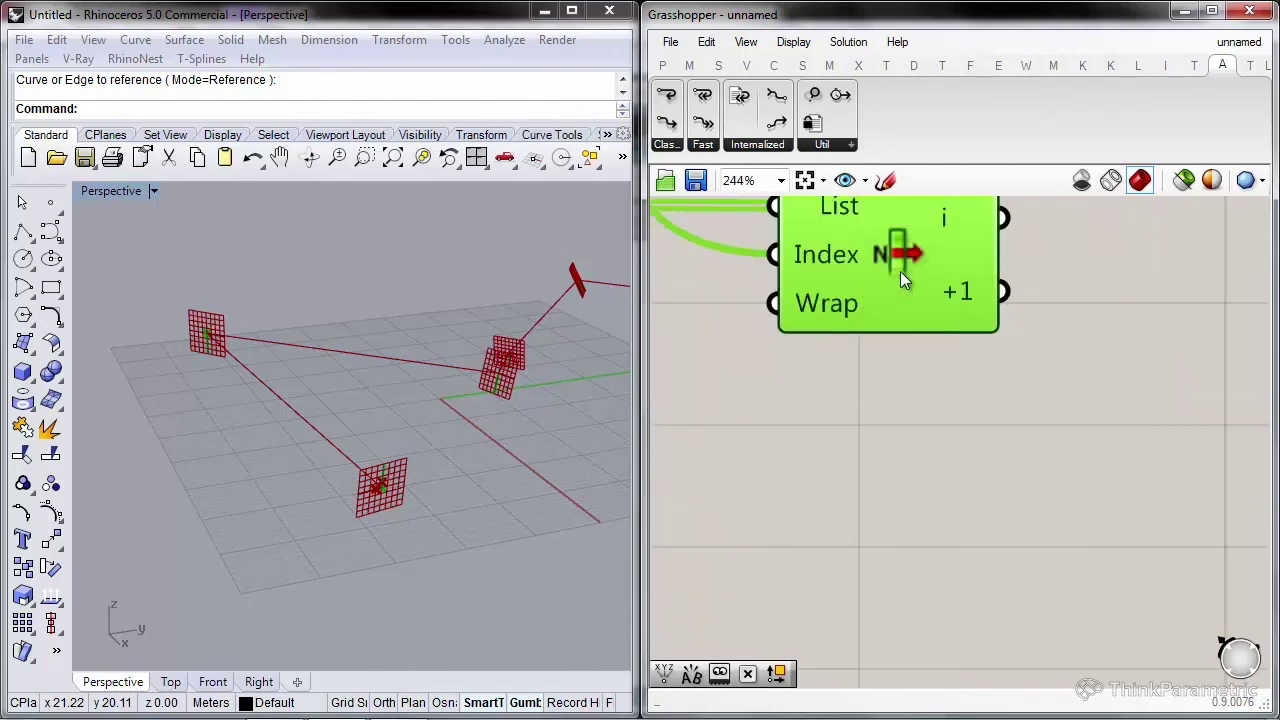
key(ctrl+v)
click(907, 437)
drag(911, 298, 897, 506)
drag(791, 440, 776, 314)
Connect the upstream hexagonal profiles to the List input of the lowest List Item
scroll(1088, 456, down, 9)
scroll(812, 360, up, 3)
scroll(871, 345, down, 1)
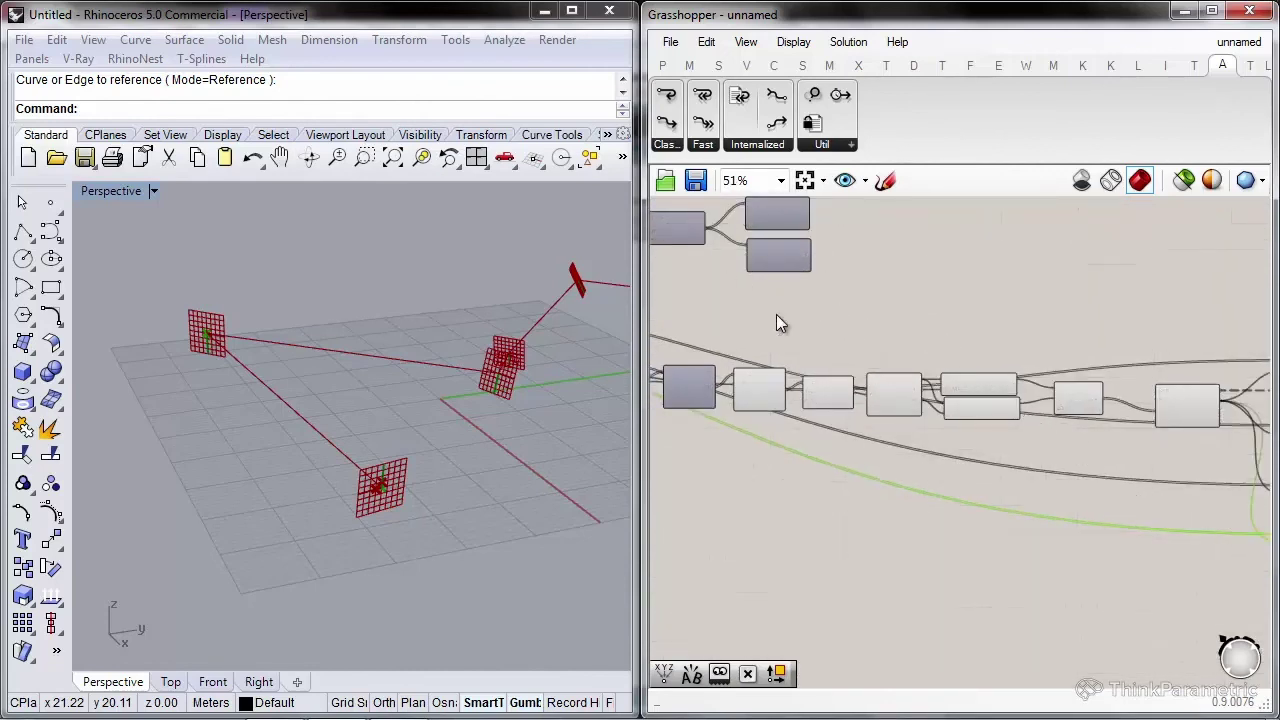
scroll(728, 246, up, 2)
drag(694, 220, 925, 365)
scroll(681, 236, down, 6)
scroll(927, 365, up, 4)
scroll(925, 365, down, 3)
right_drag(777, 314, 929, 412)
Delete the two leftover components at the end of the upper branch, outside the loop
scroll(854, 291, up, 3)
drag(849, 266, 792, 352)
scroll(792, 352, up, 3)
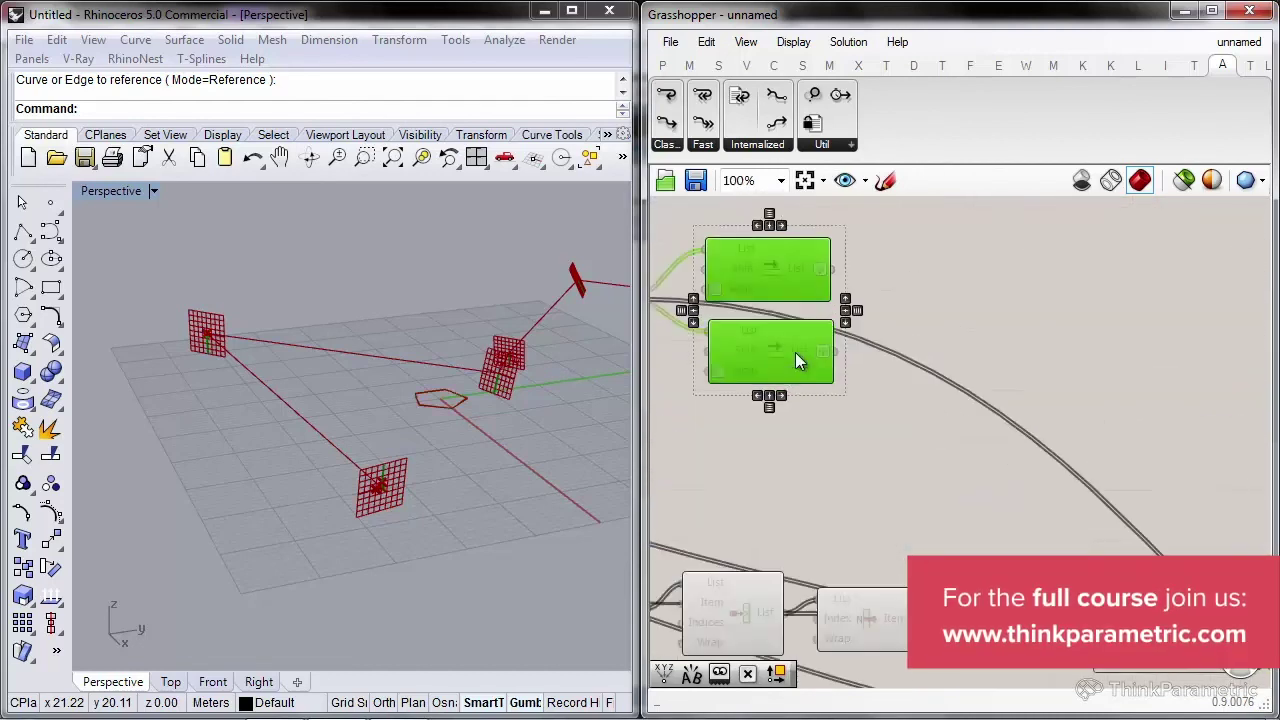
key(Delete)
Move the loop end component further along the canvas to make more space after the four List Items
right_drag(876, 376, 846, 350)
scroll(846, 350, down, 3)
right_drag(1003, 416, 824, 272)
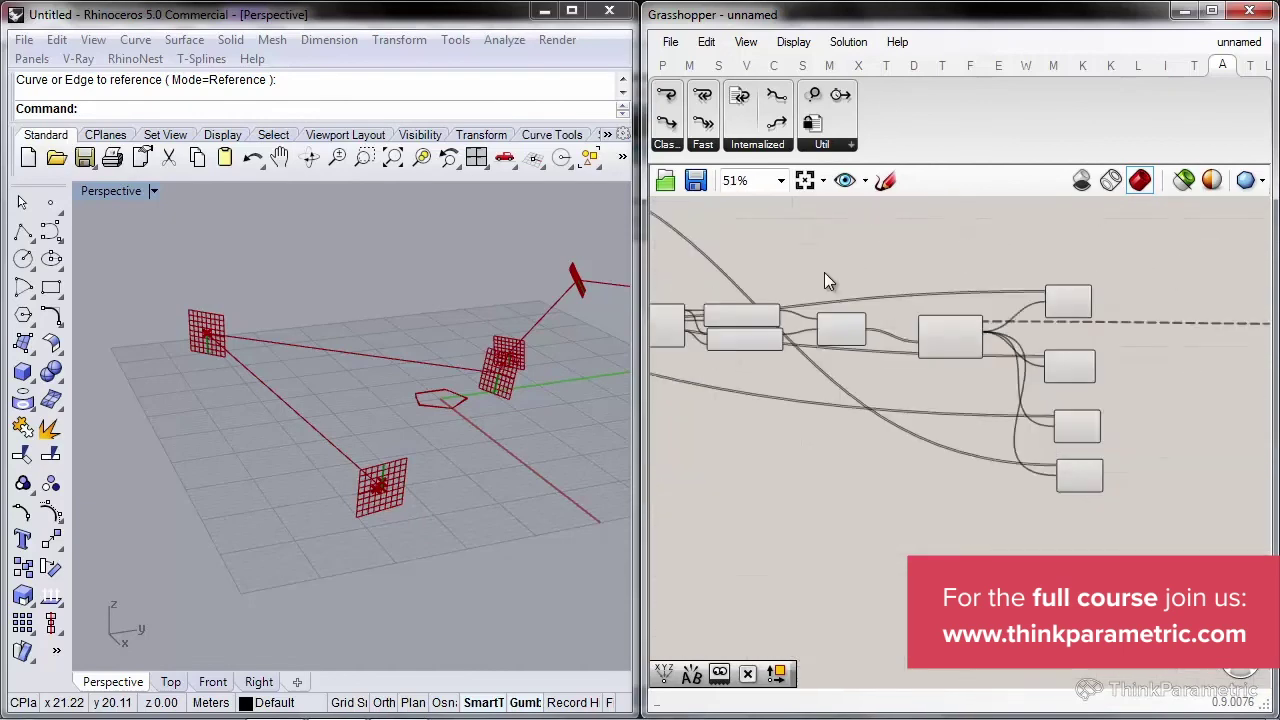
right_drag(1233, 366, 1125, 356)
scroll(1014, 326, up, 3)
right_drag(1034, 328, 740, 315)
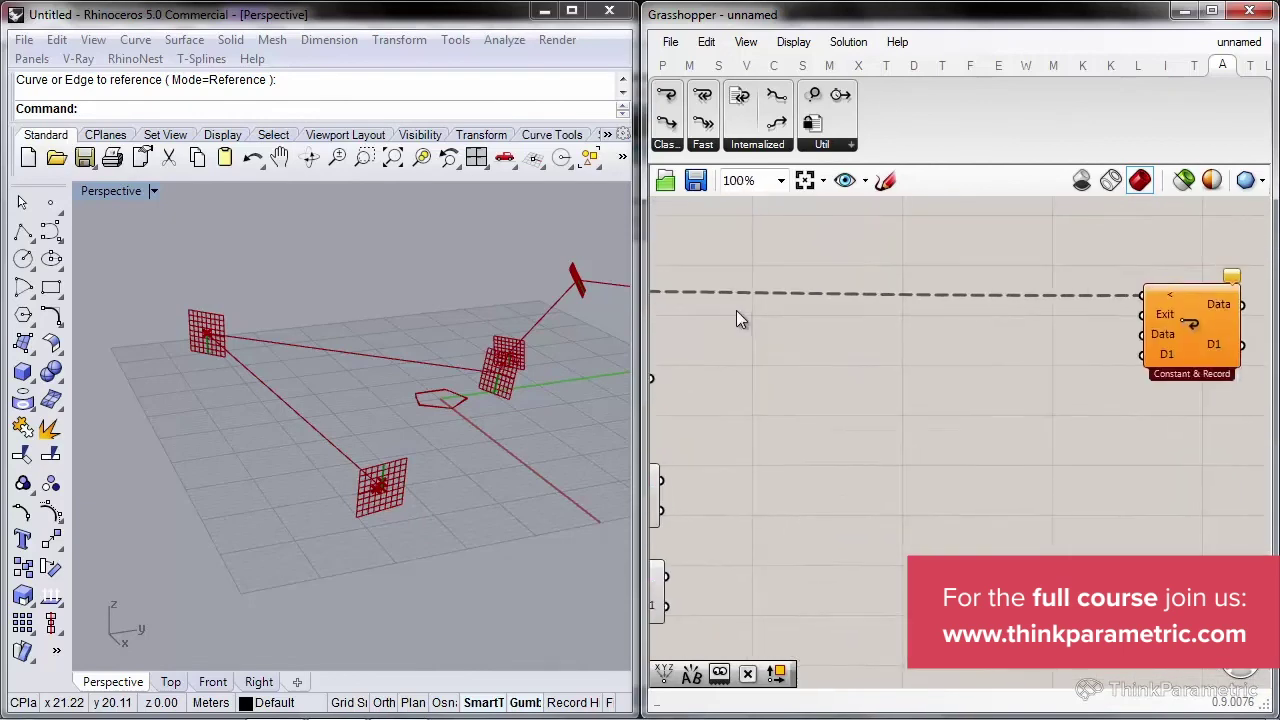
scroll(741, 315, down, 2)
drag(1027, 314, 1173, 312)
right_drag(688, 324, 864, 347)
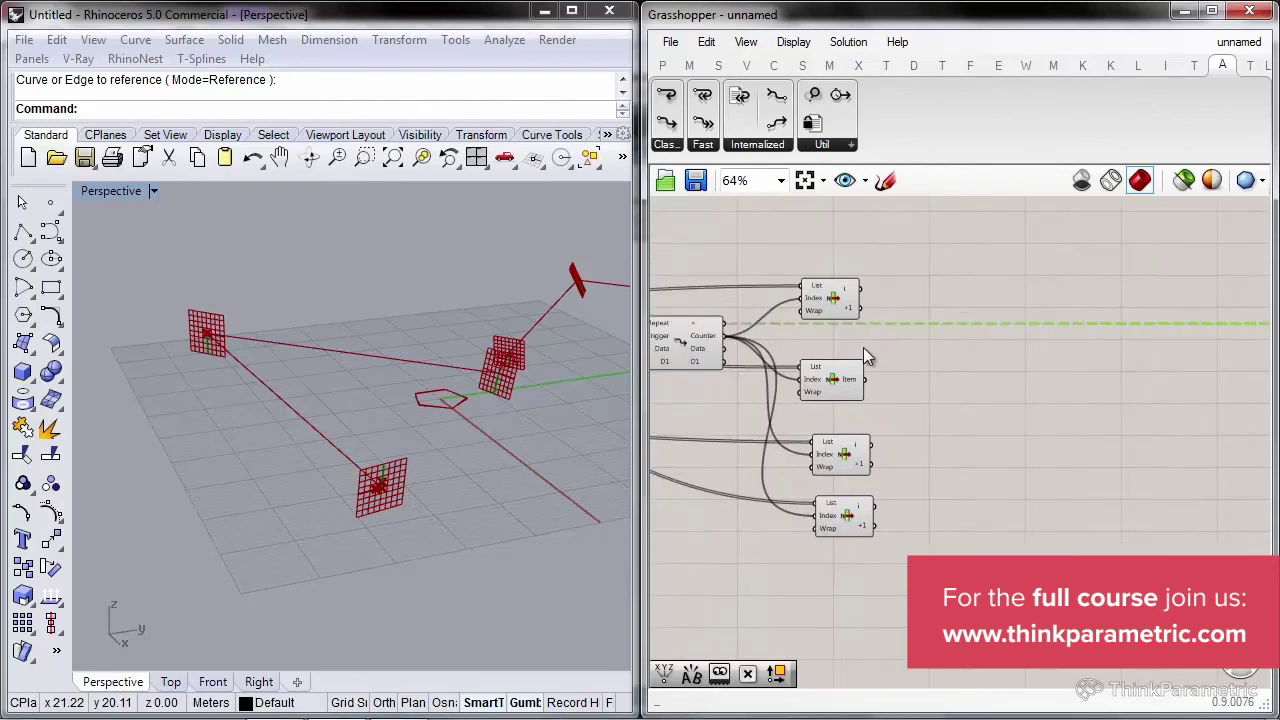
scroll(864, 347, up, 2)
right_drag(872, 396, 971, 401)
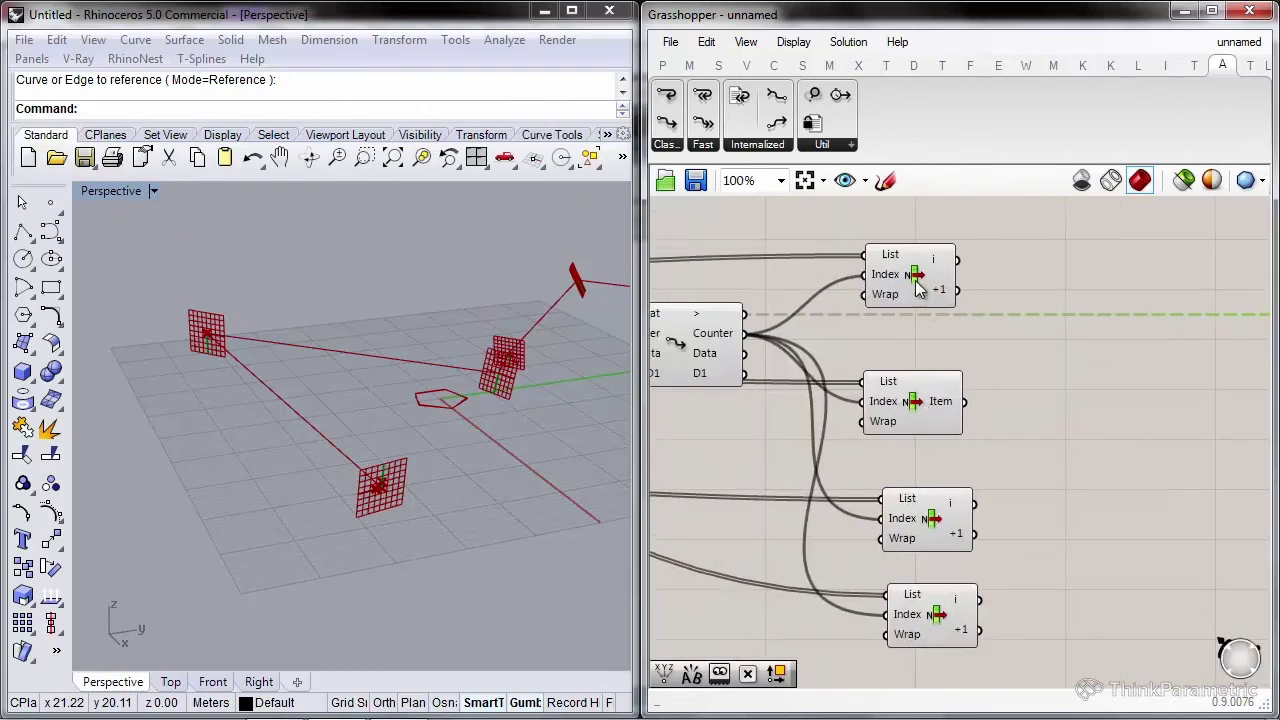
Add a Project Along component inside the loop, beside the List Items
click(932, 397)
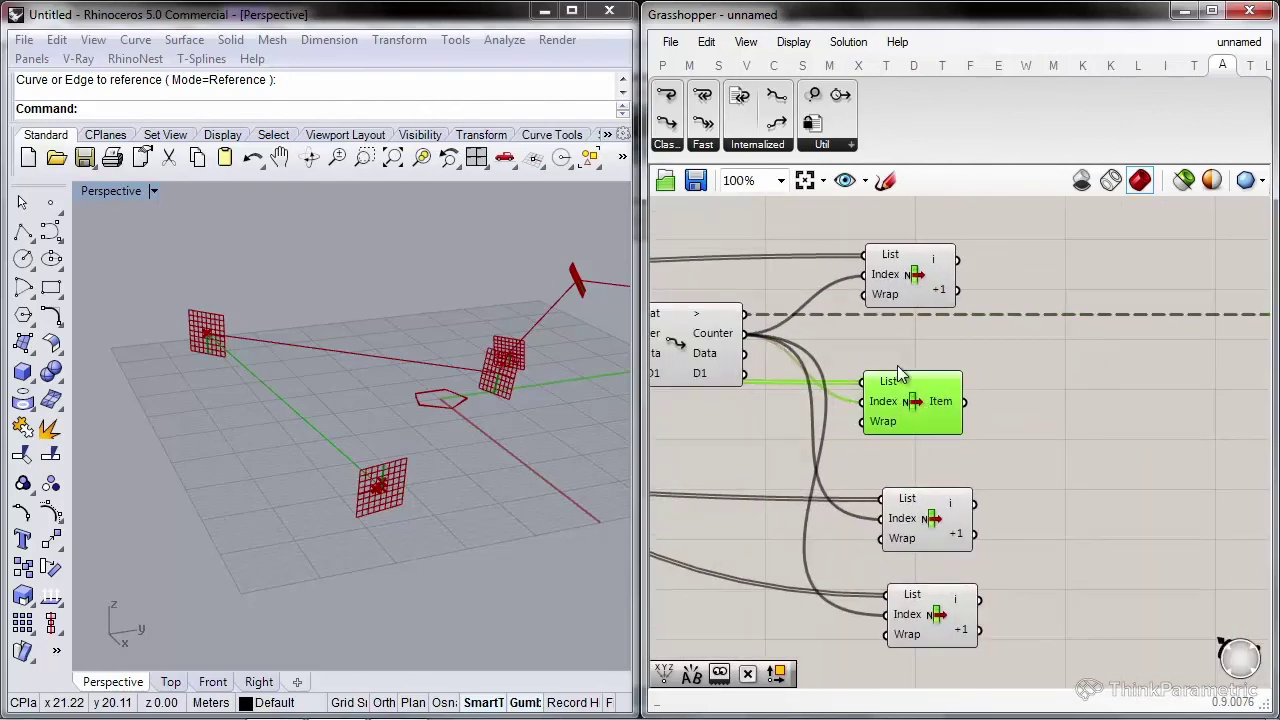
double_click(1080, 335)
text(pr)
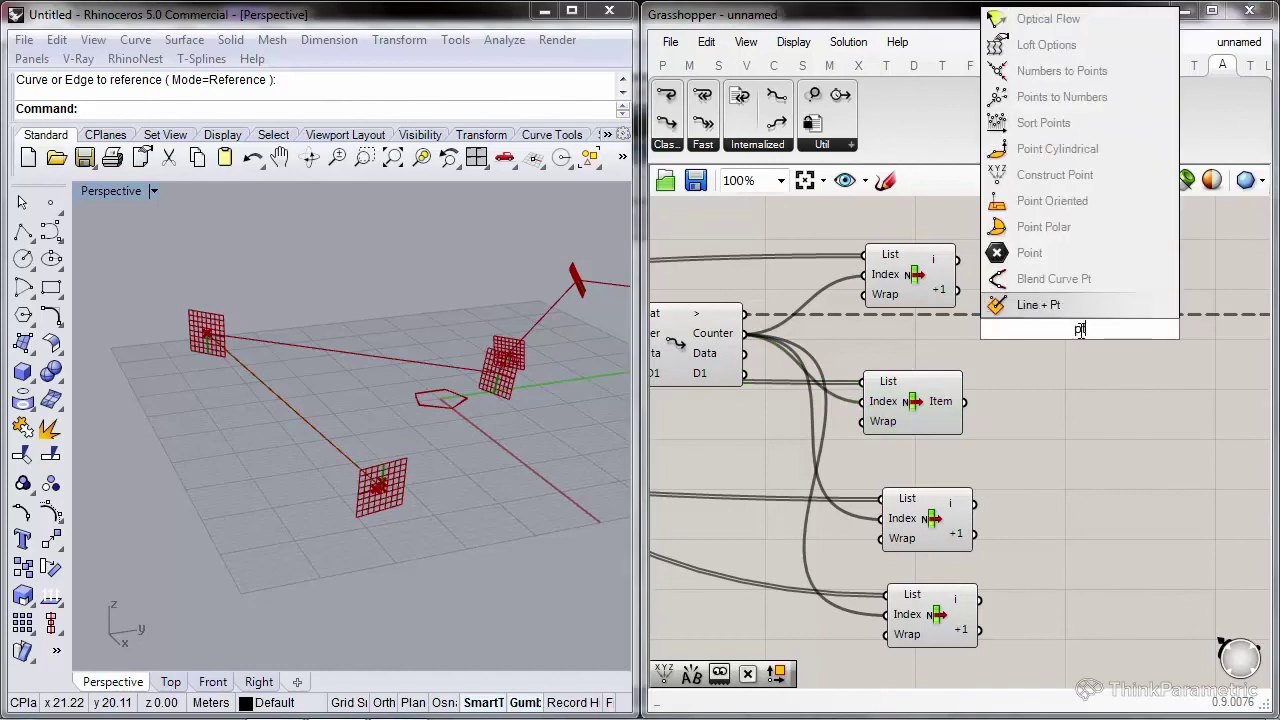
text(oject)
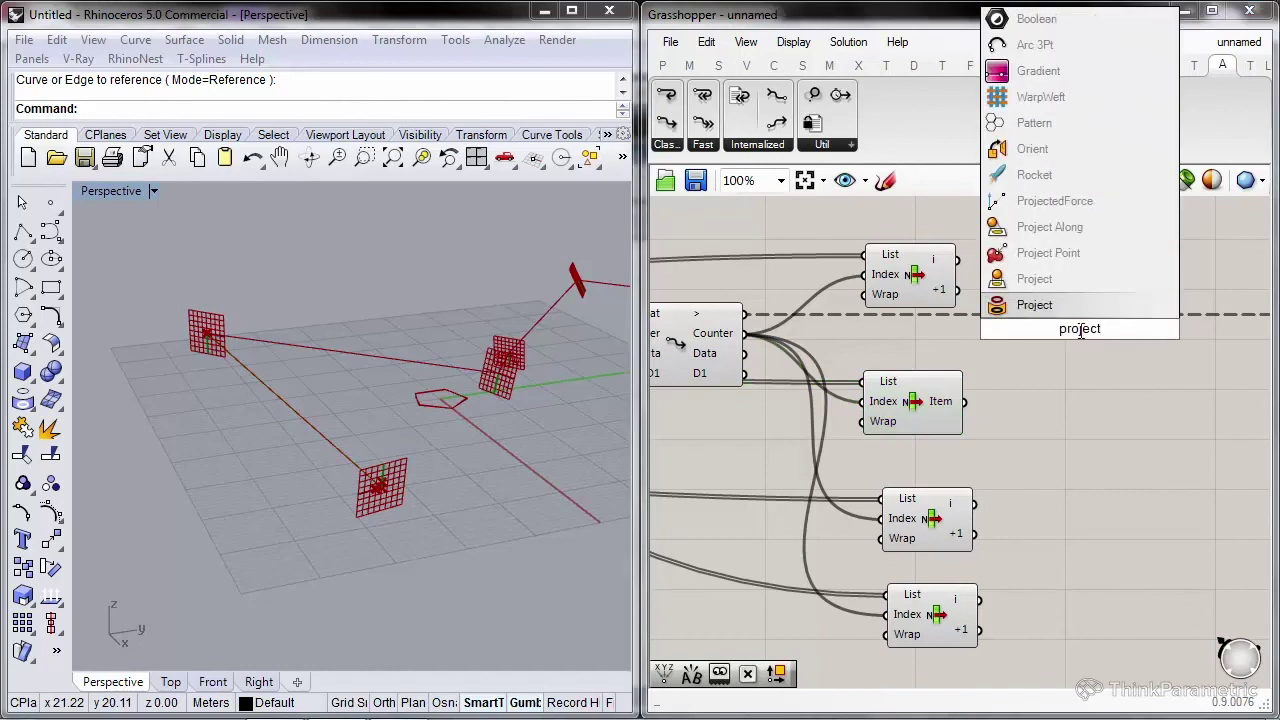
key(Up)
key(Up)
key(Up)
key(Return)
right_drag(758, 446, 794, 442)
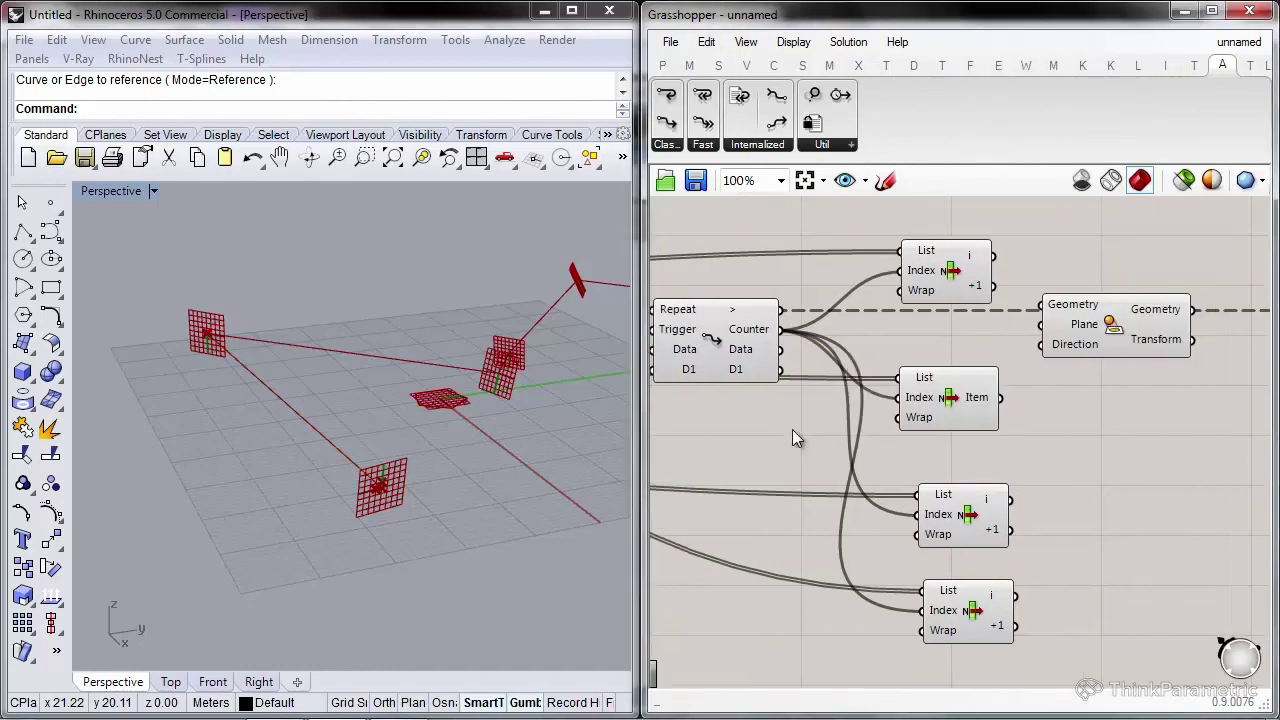
Connect the loop start's Data output to Project Along's Geometry input and the frame List Item's i output to its Plane input
mouse_move(771, 356)
drag(780, 350, 1040, 316)
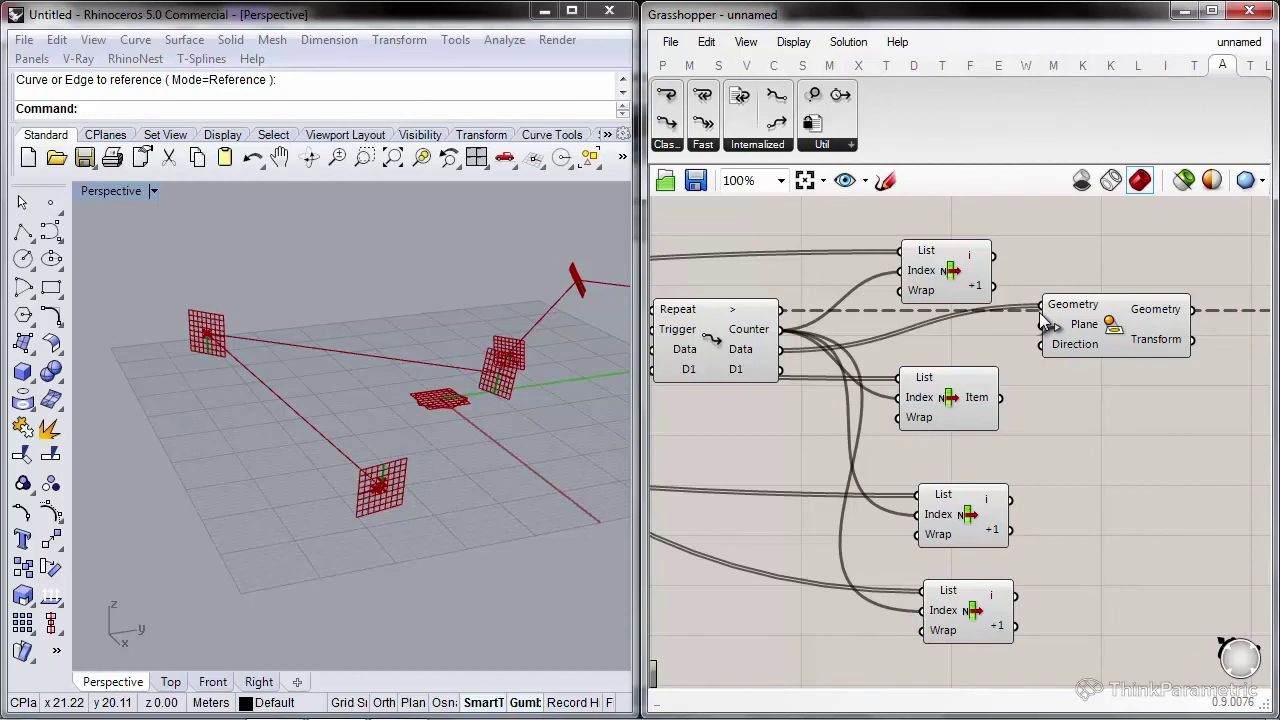
click(940, 285)
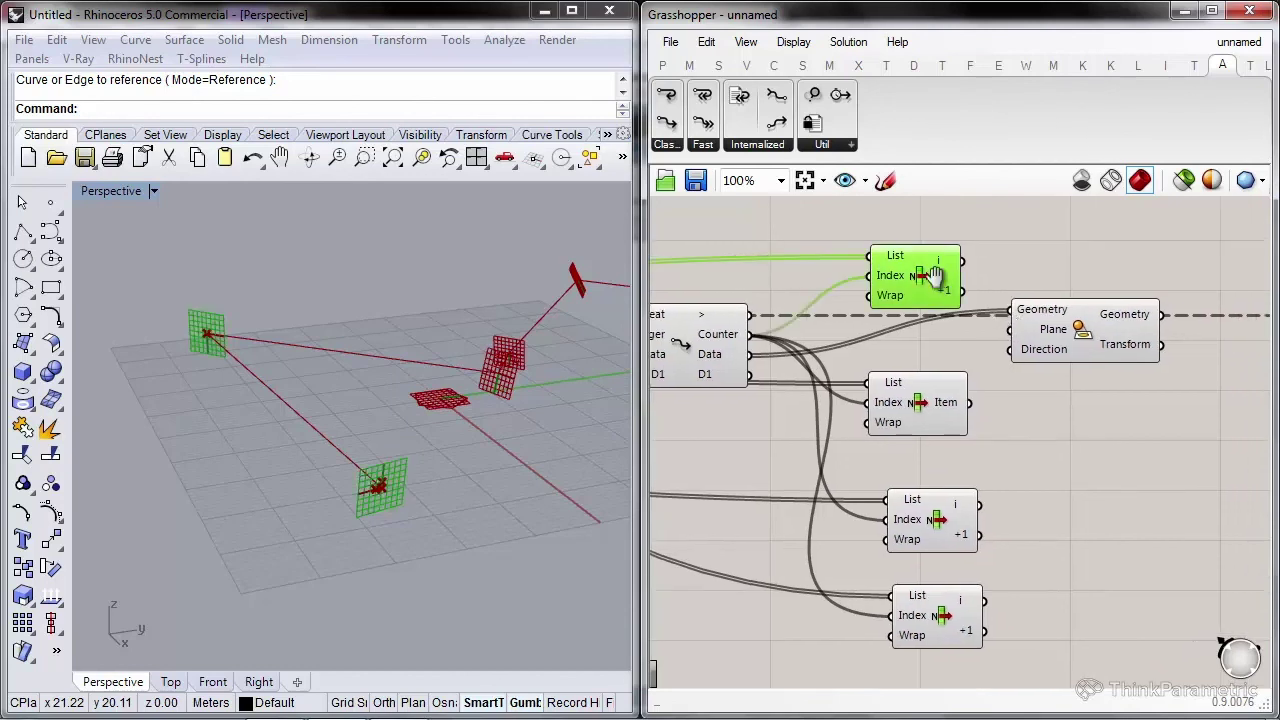
drag(960, 342, 857, 290)
Duplicate the Project Along component below itself and connect the frame List Item's +1 output to the copy's Plane input
alt+drag(1138, 282, 850, 318)
right_drag(975, 381, 964, 308)
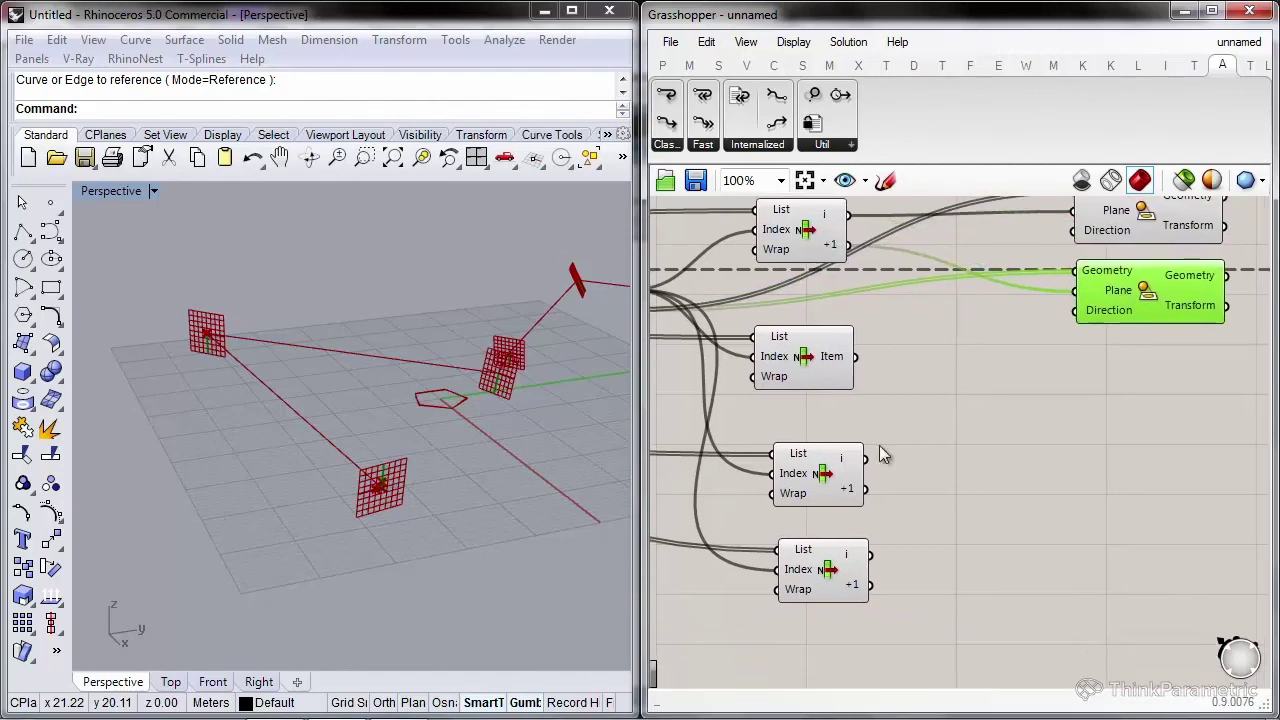
Connect the segment List Item's Item output to the Direction inputs of both Project Along components
click(824, 497)
click(830, 565)
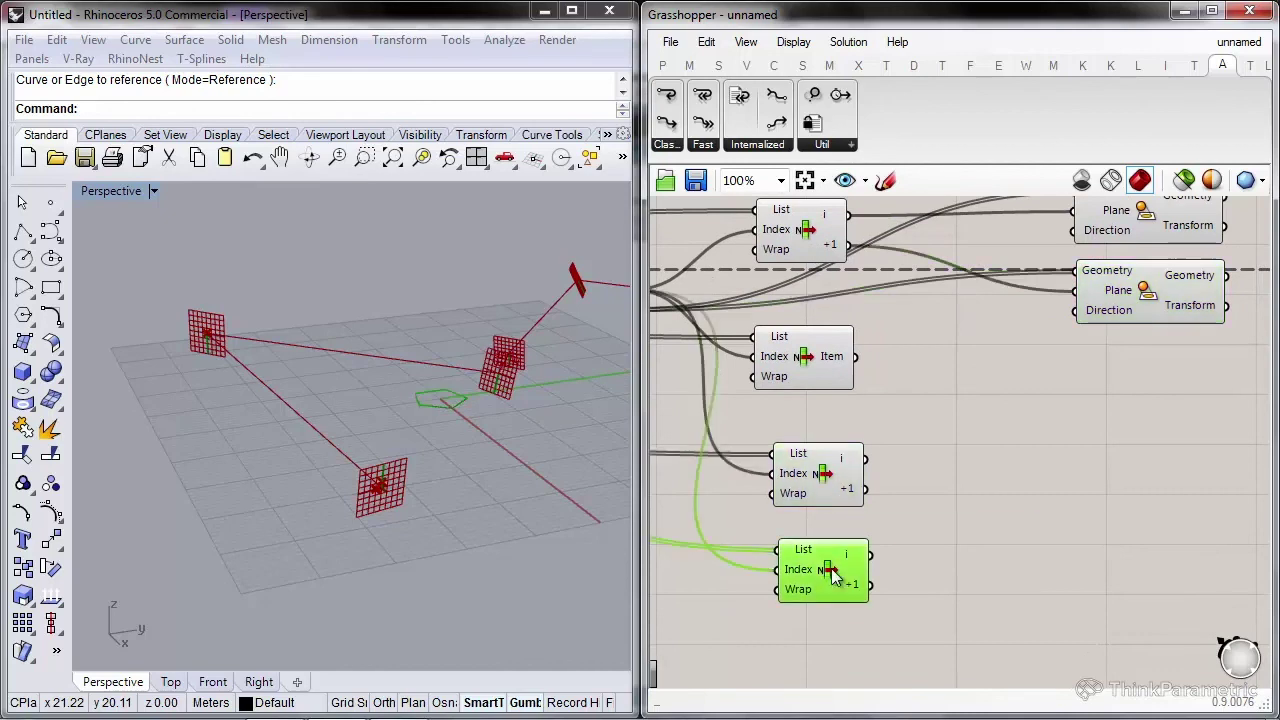
click(816, 370)
right_drag(816, 370, 800, 437)
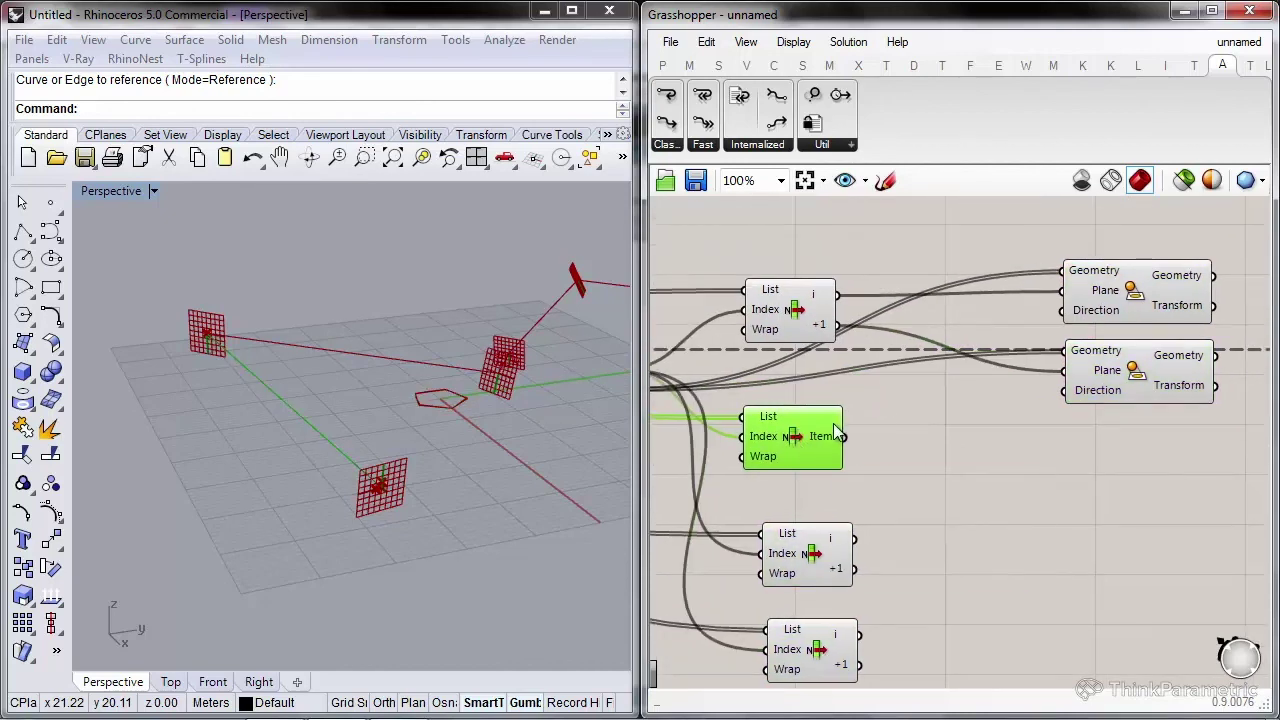
drag(841, 437, 1063, 311)
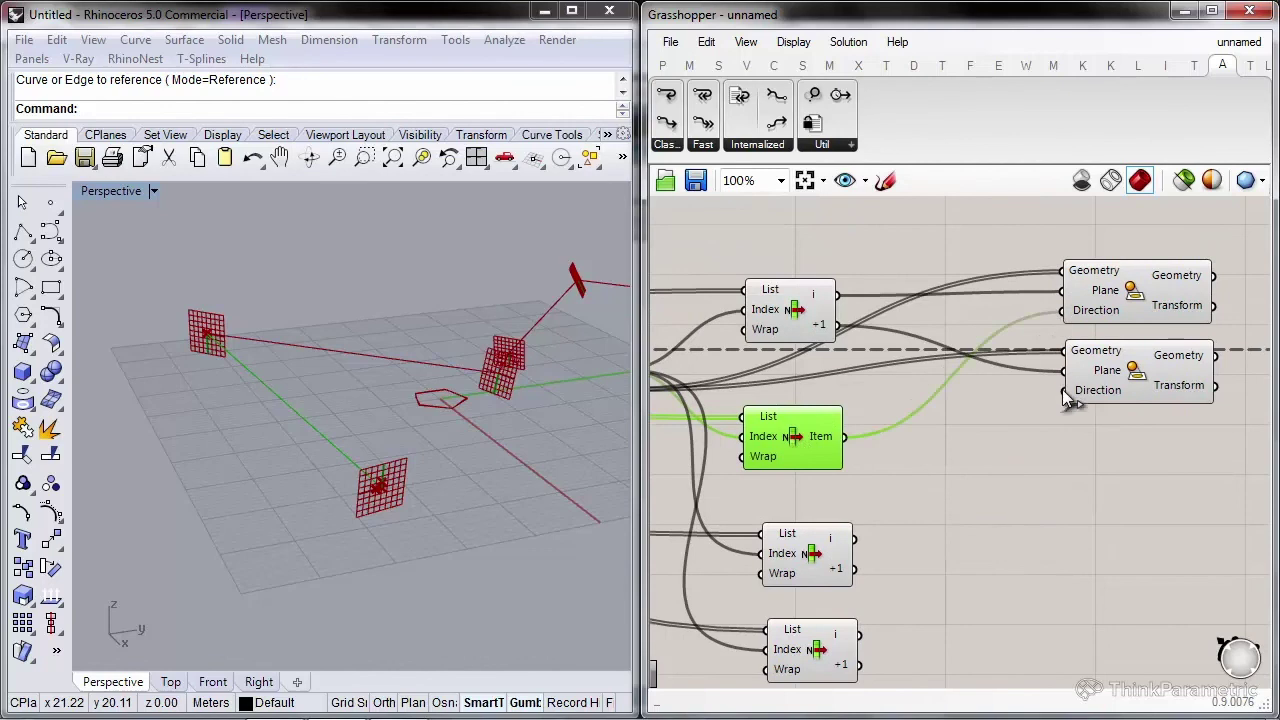
right_drag(1088, 420, 932, 433)
Add a Line component inside the loop and place it after the two Project Along components
drag(1023, 461, 964, 252)
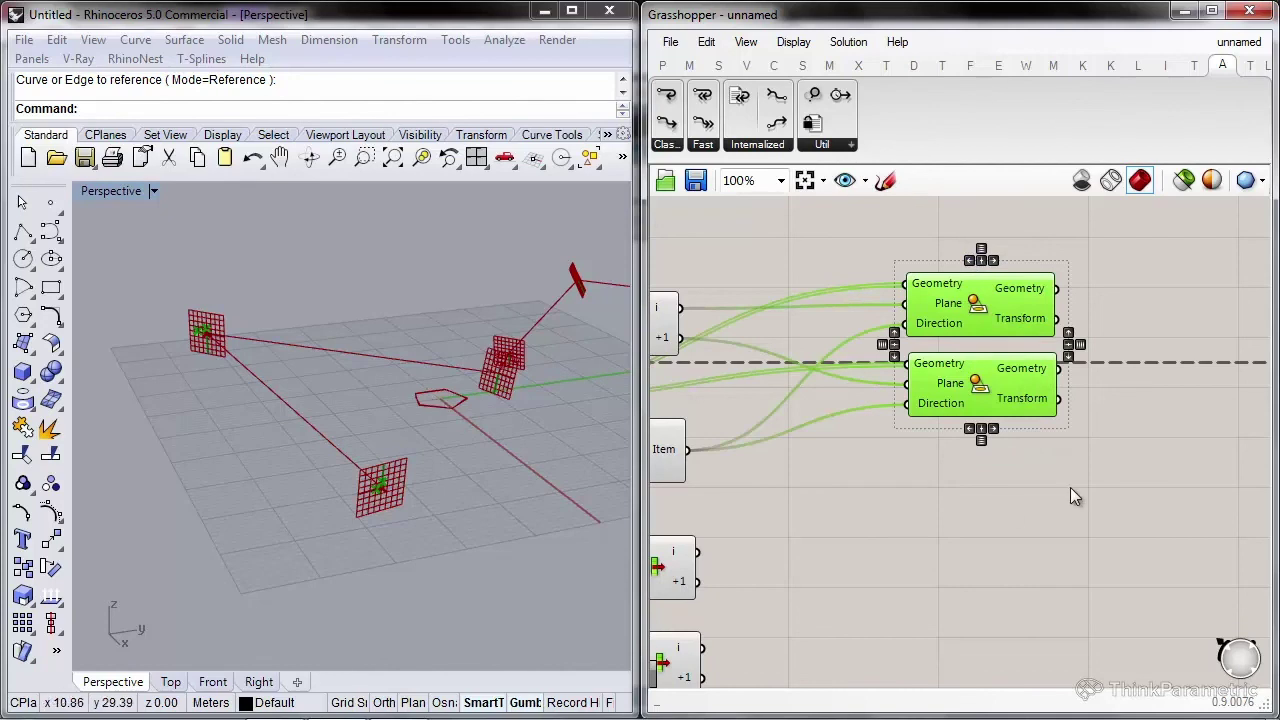
right_drag(1076, 495, 973, 462)
double_click(973, 462)
text(e)
key(Return)
drag(973, 462, 1120, 325)
right_drag(1086, 263, 1162, 253)
scroll(1142, 285, down, 1)
scroll(805, 446, up, 1)
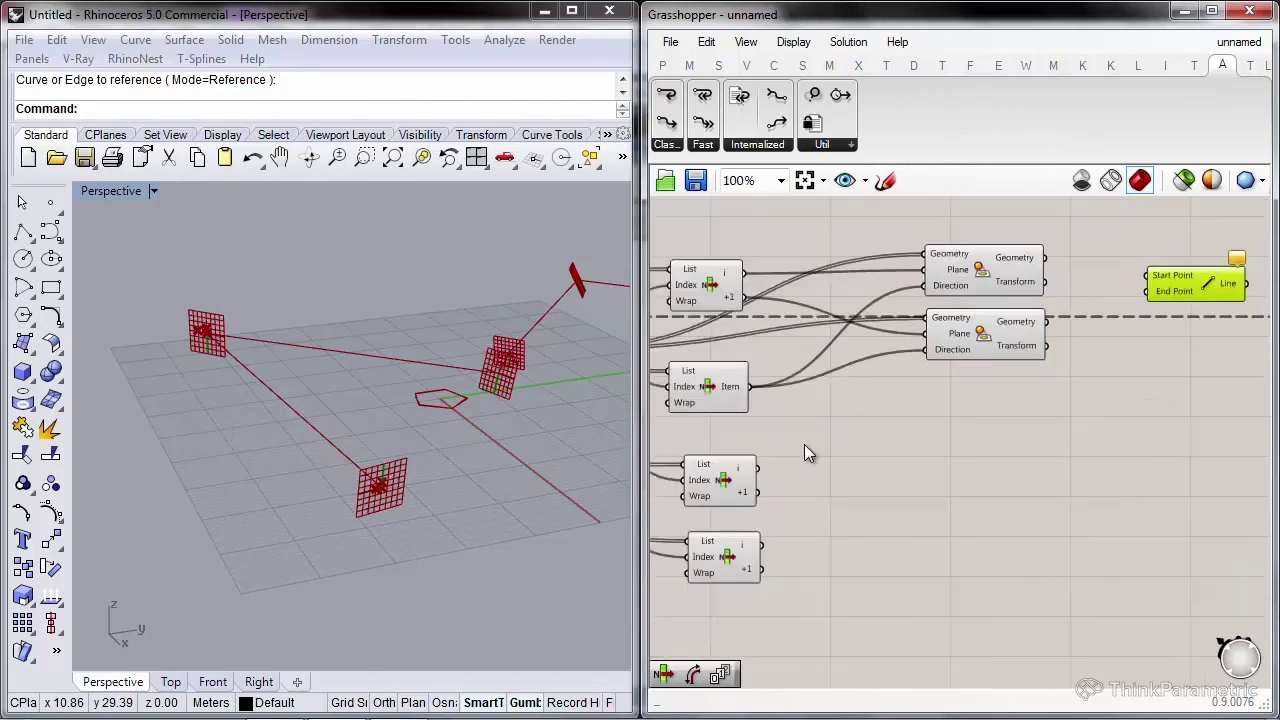
Connect the vertex List Item's i output to the Line's Start Point and the first Project Along's Geometry output to its End Point
click(720, 485)
drag(745, 475, 1079, 318)
scroll(813, 471, down, 2)
scroll(1077, 321, up, 2)
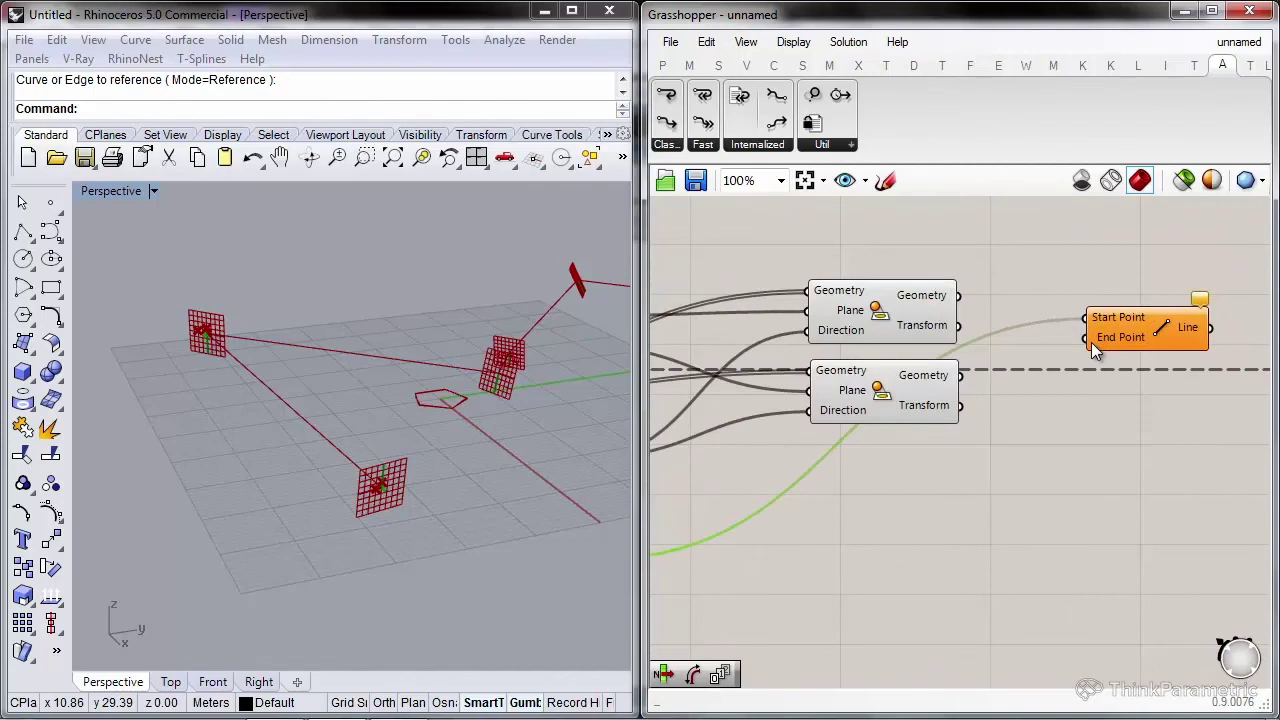
drag(1091, 342, 959, 295)
Duplicate the Line component and wire the copy from the vertex List Item's +1 output to the second Project Along's Geometry output
drag(1161, 314, 765, 509)
scroll(1040, 372, down, 2)
scroll(1127, 351, up, 2)
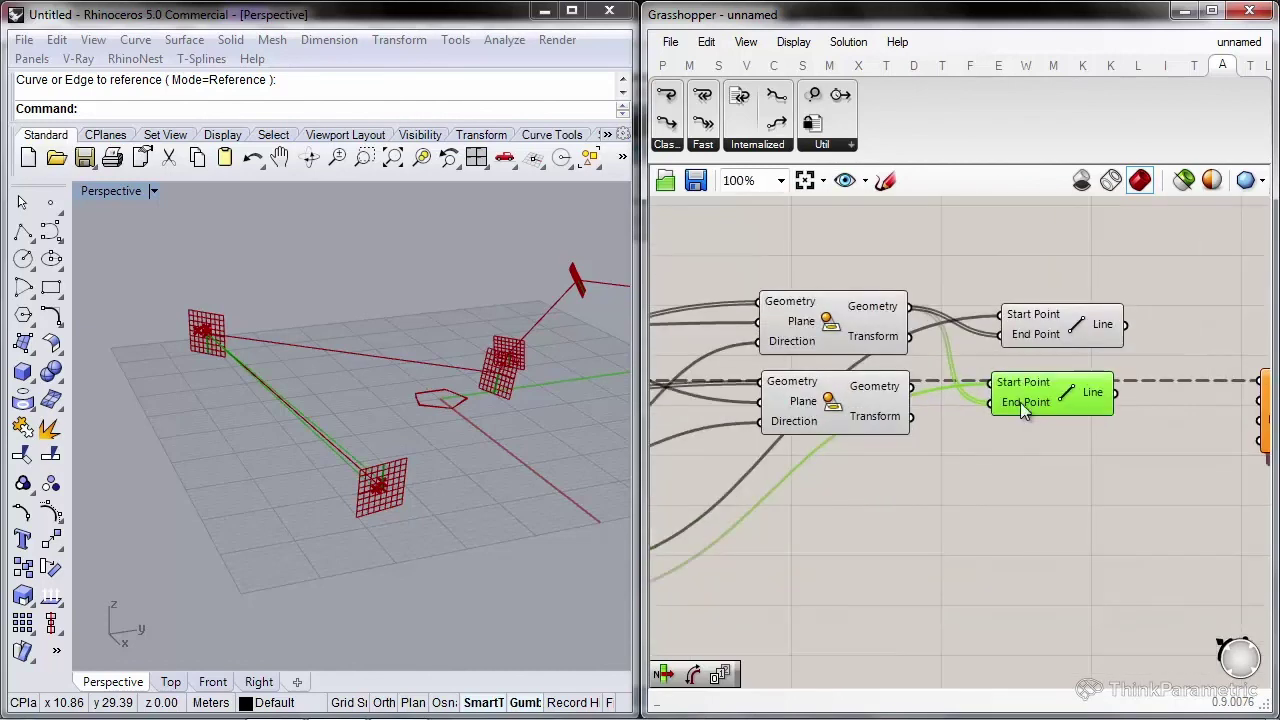
drag(909, 380, 911, 386)
Move the loop end component farther out to make room after the two Line components
right_drag(1024, 392, 863, 401)
scroll(866, 398, down, 2)
drag(1060, 406, 1268, 421)
scroll(956, 352, up, 2)
Add a List Item with an extra +1 output and connect the first Line component to its List input
double_click(956, 352)
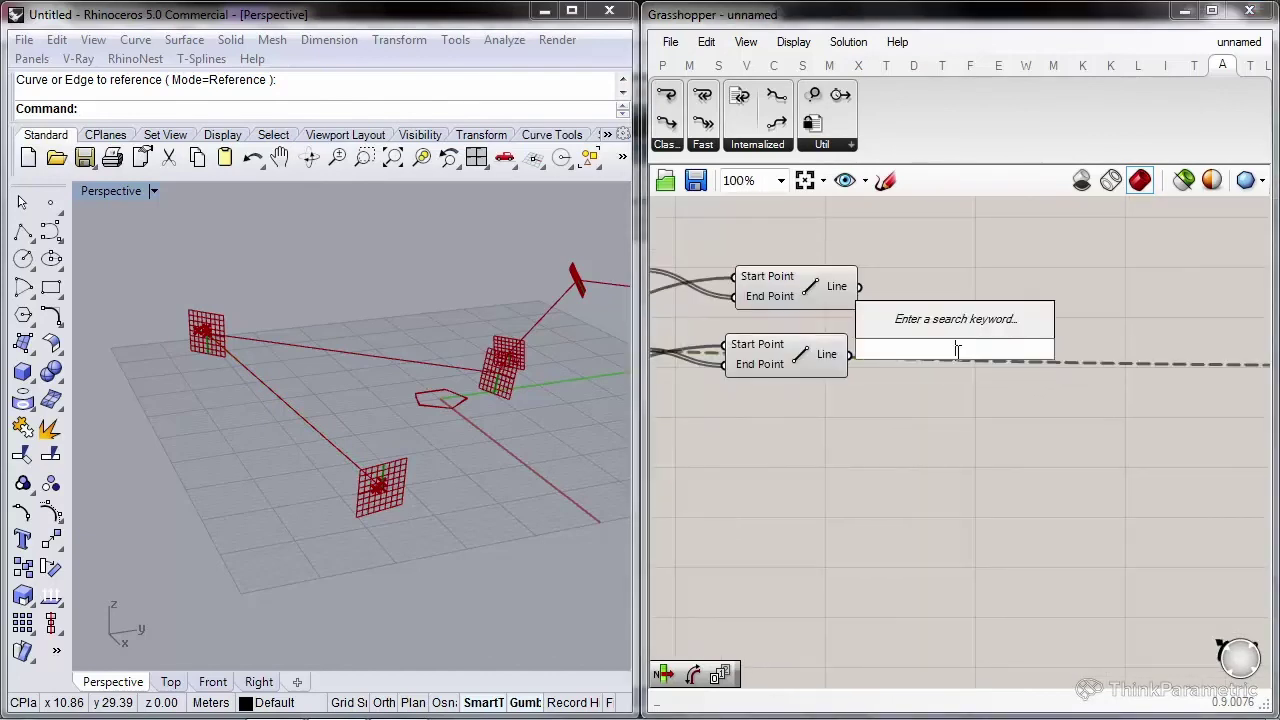
text(list it)
key(Return)
scroll(956, 352, up, 1)
drag(956, 352, 794, 282)
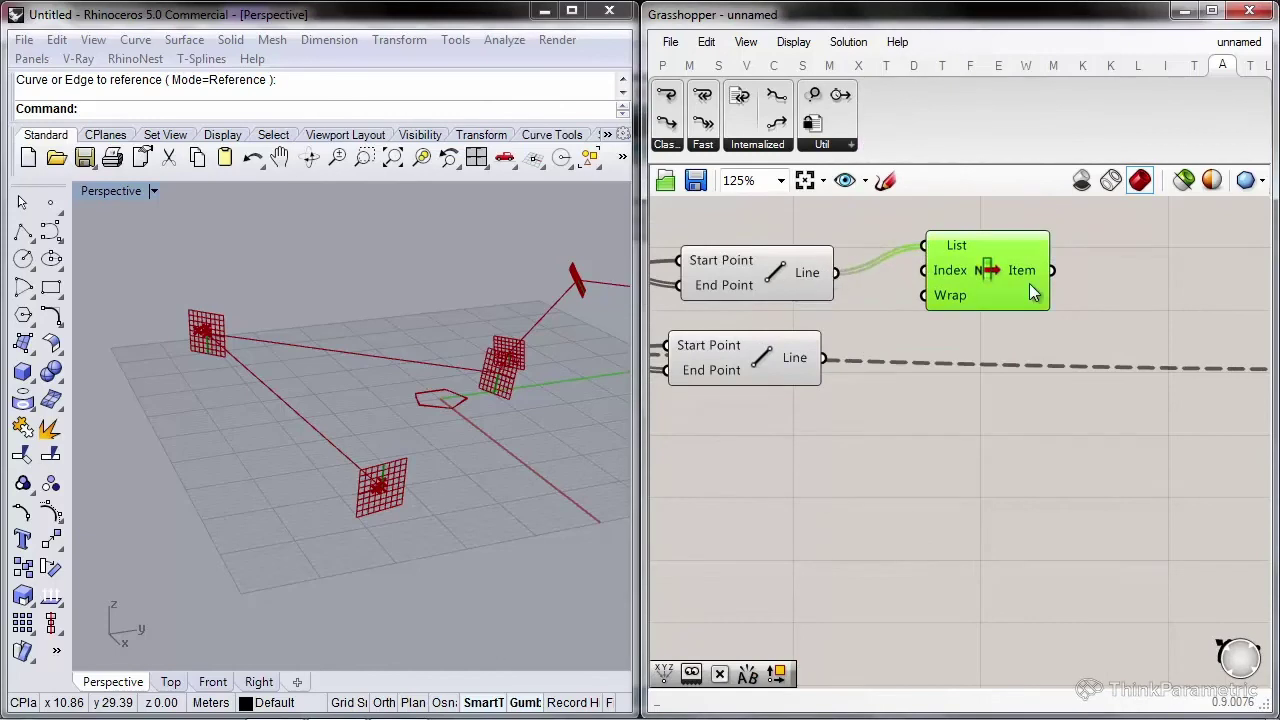
scroll(956, 280, up, 4)
scroll(967, 340, down, 4)
Duplicate this List Item below itself and connect the second Line component to the copy's List input
alt+drag(890, 283, 749, 400)
right_drag(1000, 370, 867, 380)
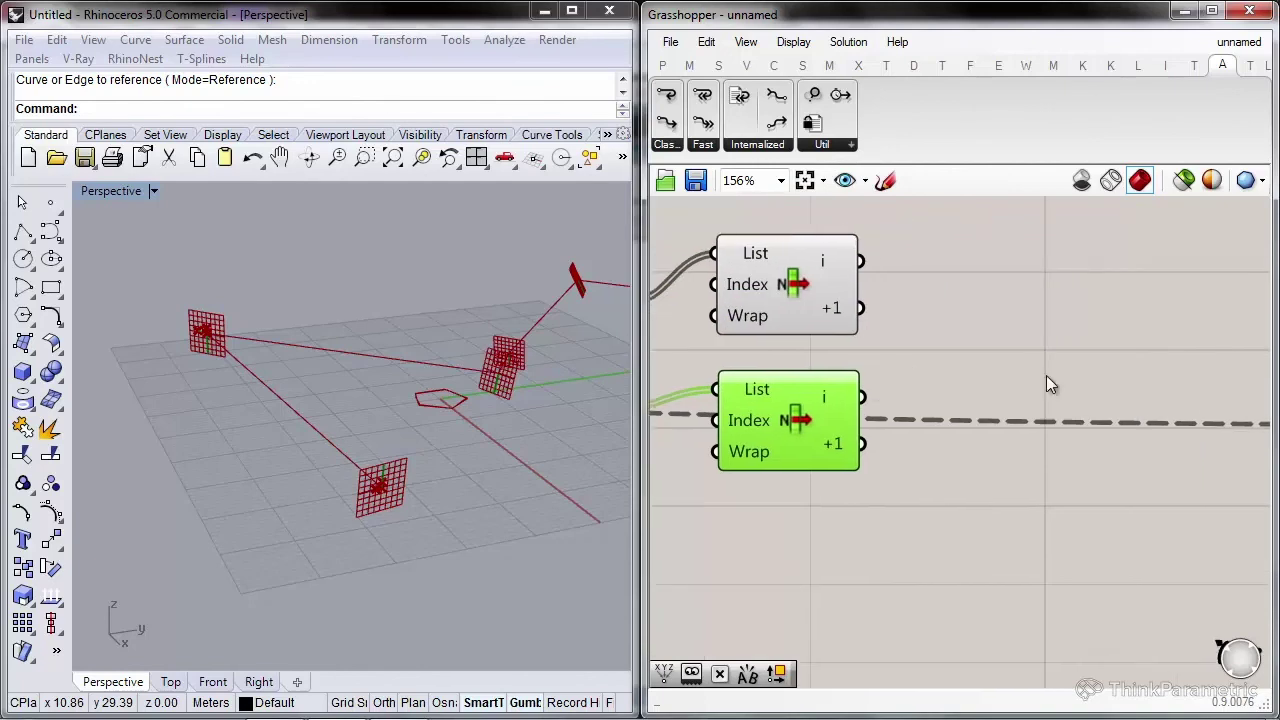
Add a Construct Plane component after the two List Items that read the lines
double_click(1046, 375)
text(construct pl)
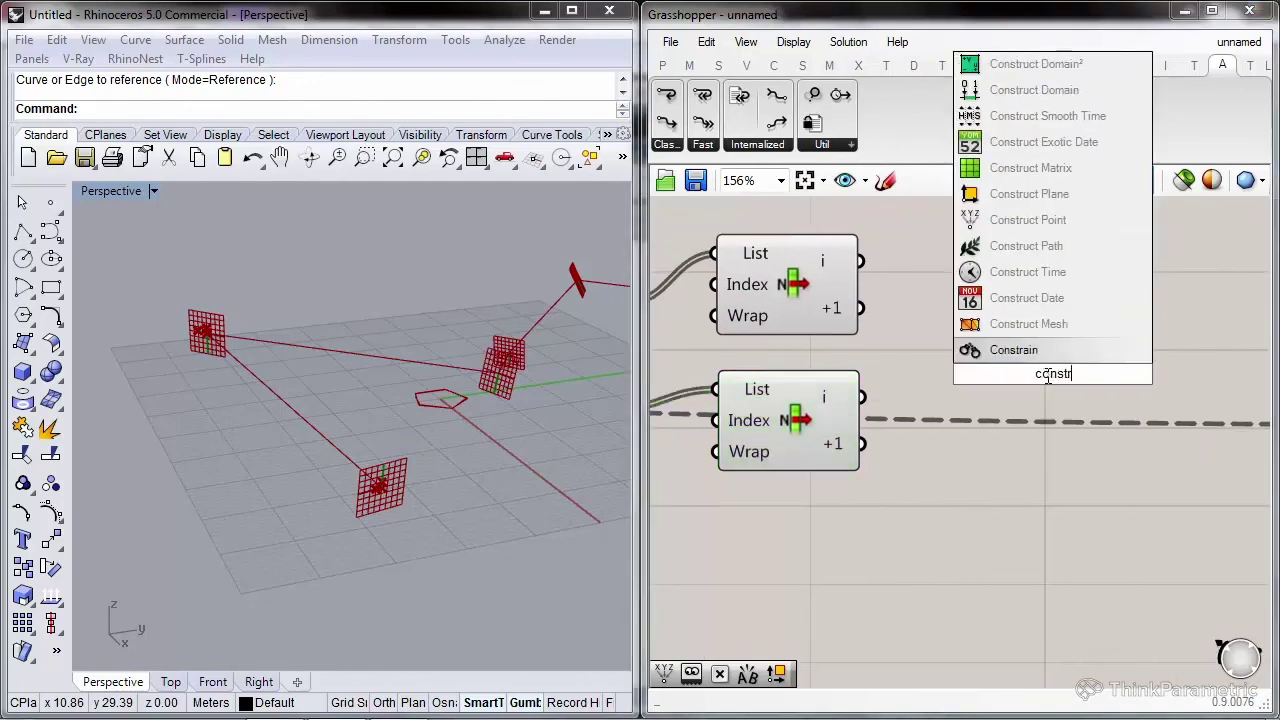
key(Return)
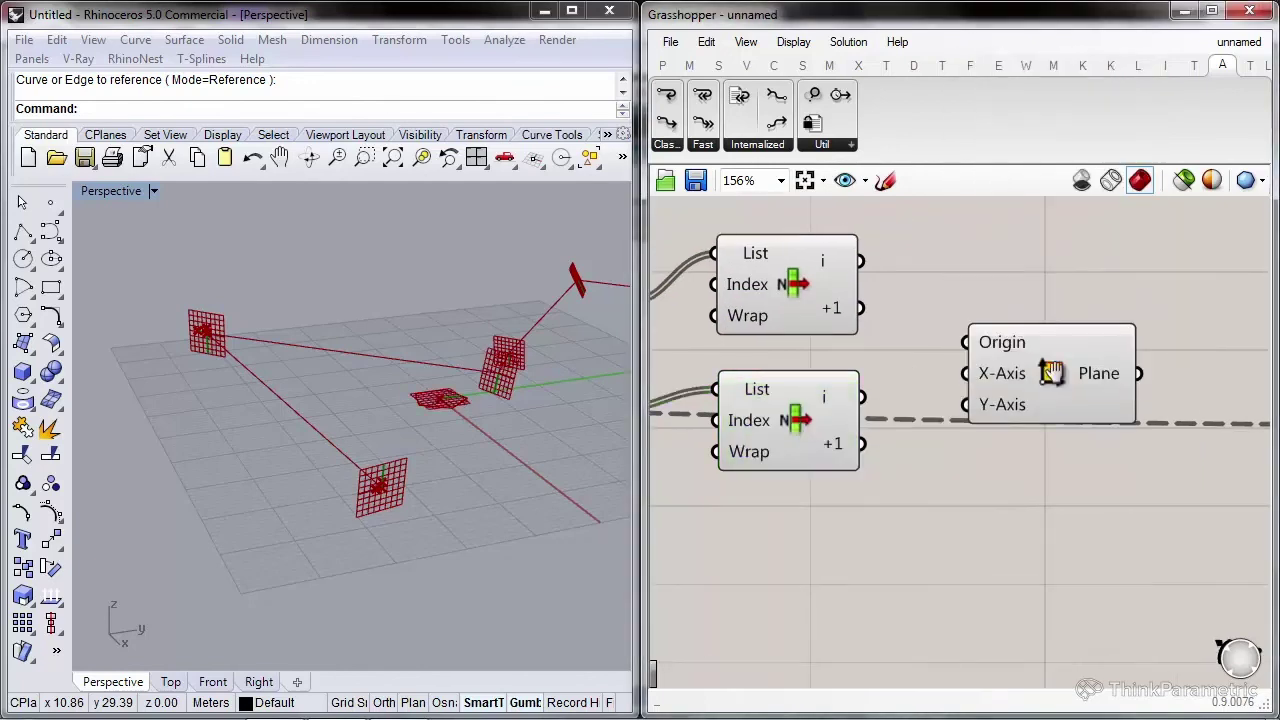
right_drag(1050, 378, 1142, 396)
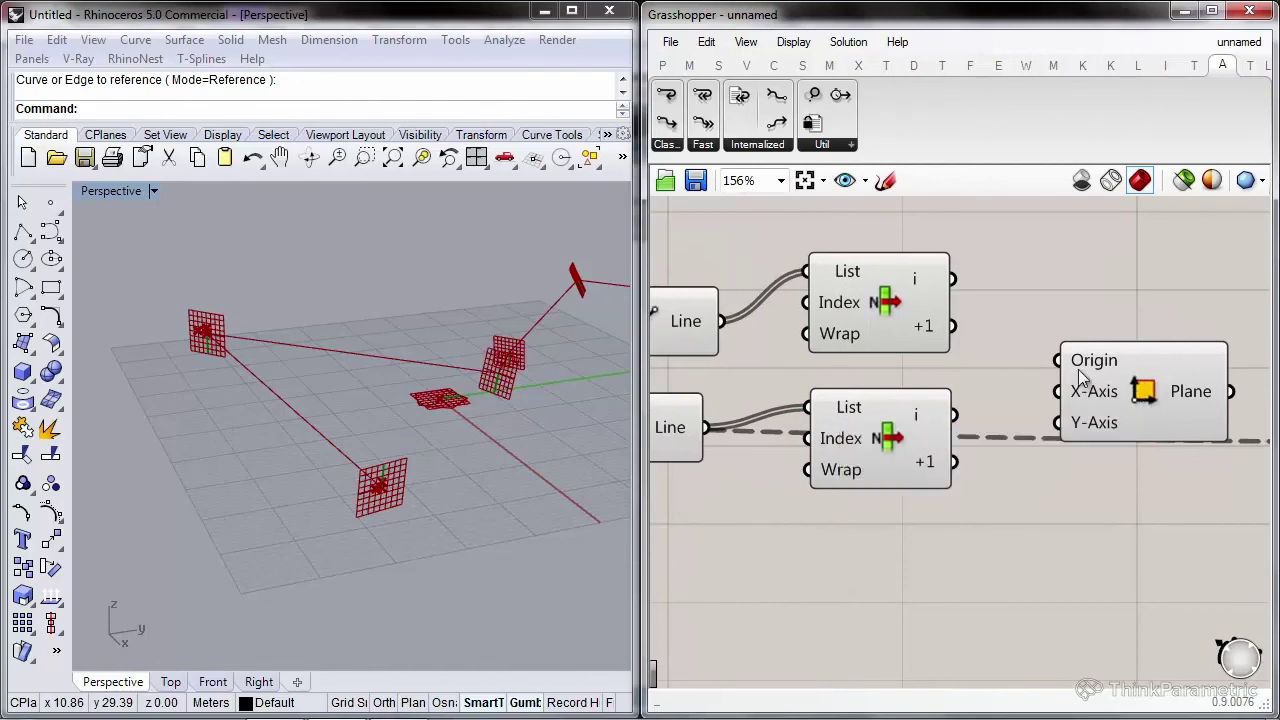
Connect the vertex List Item to the Origin input of the Construct Plane component
scroll(1070, 355, down, 5)
drag(1070, 355, 679, 428)
scroll(699, 463, up, 3)
scroll(679, 428, down, 3)
scroll(1018, 351, up, 3)
right_drag(1171, 298, 1022, 330)
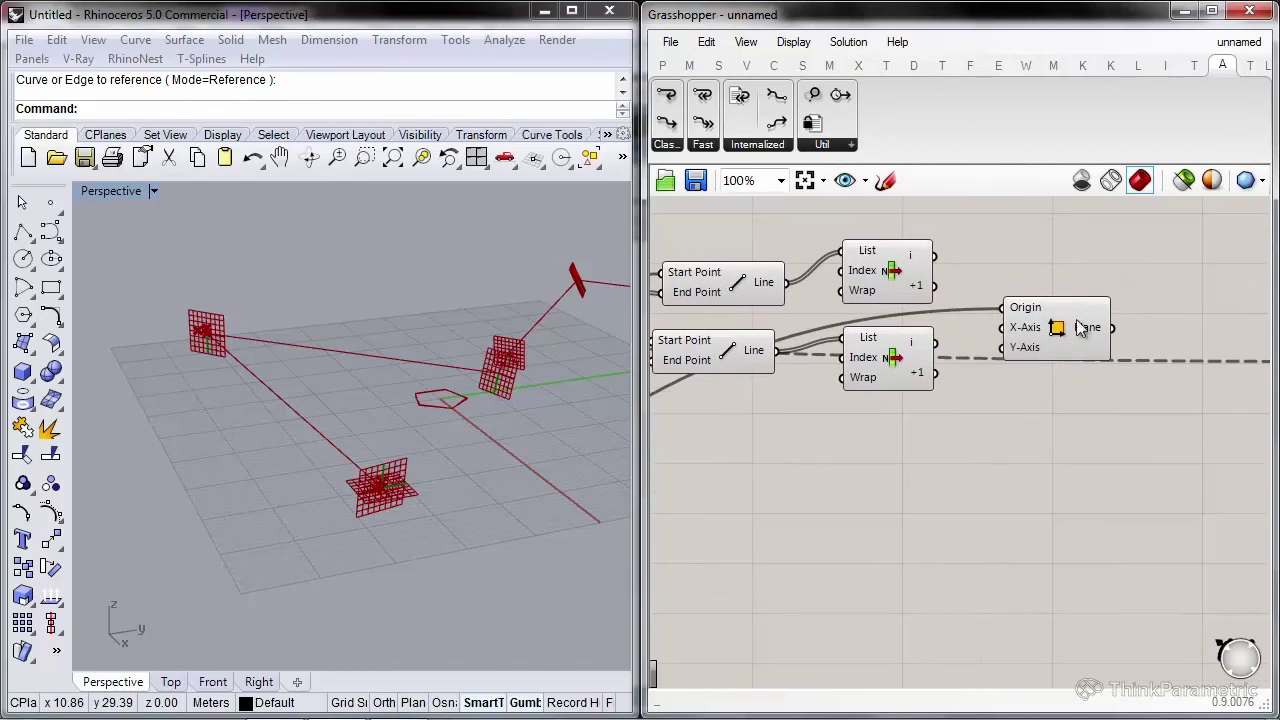
Connect the first line List Item's i and +1 outputs to the Construct Plane's X-Axis and Y-Axis, then duplicate the Construct Plane below itself
click(1077, 320)
scroll(990, 310, up, 1)
drag(938, 248, 922, 250)
drag(997, 333, 930, 292)
drag(1059, 304, 1028, 374)
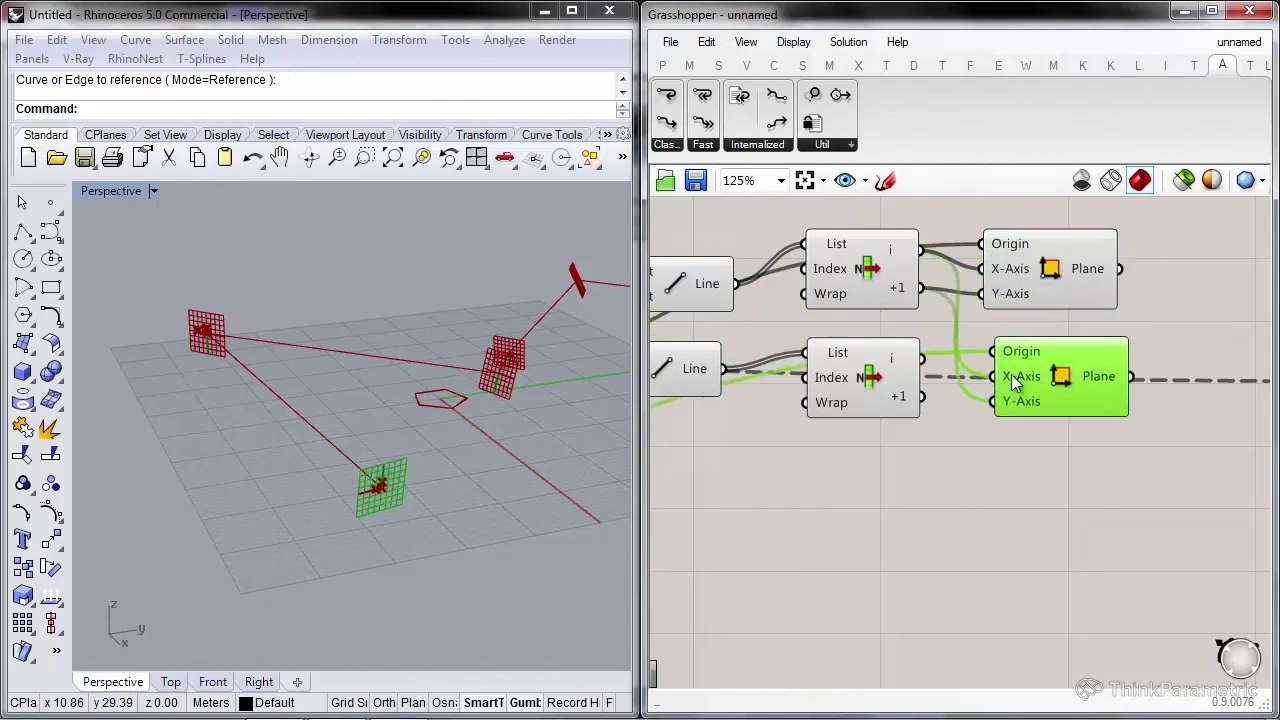
Connect the second line List Item's i and +1 outputs to the copied plane's axes and the vertex List Item's +1 output to its Origin
drag(941, 363, 930, 362)
drag(997, 404, 925, 402)
drag(990, 354, 707, 430)
scroll(1058, 341, down, 1)
scroll(1060, 346, down, 4)
scroll(733, 444, up, 3)
scroll(880, 404, down, 3)
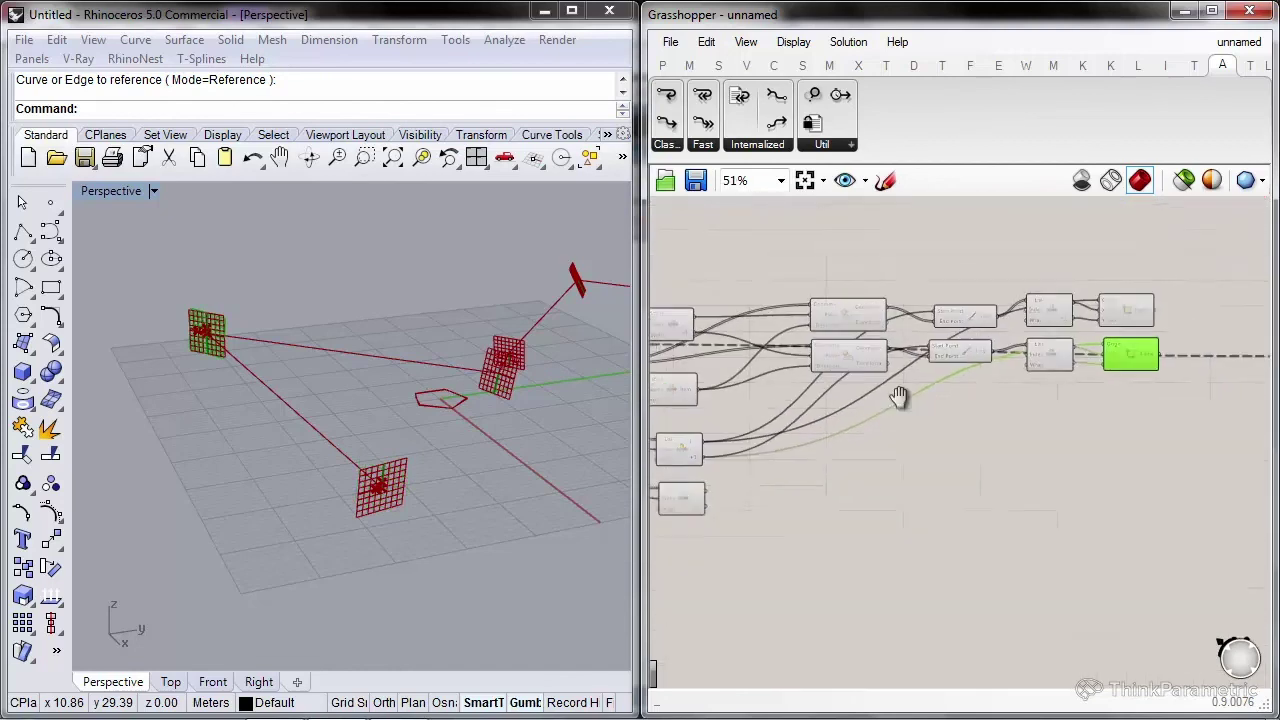
Turn off the preview of the components upstream of the two Construct Planes and inspect both planes in the viewport
scroll(1113, 290, down, 4)
drag(1113, 279, 677, 458)
scroll(1150, 325, up, 5)
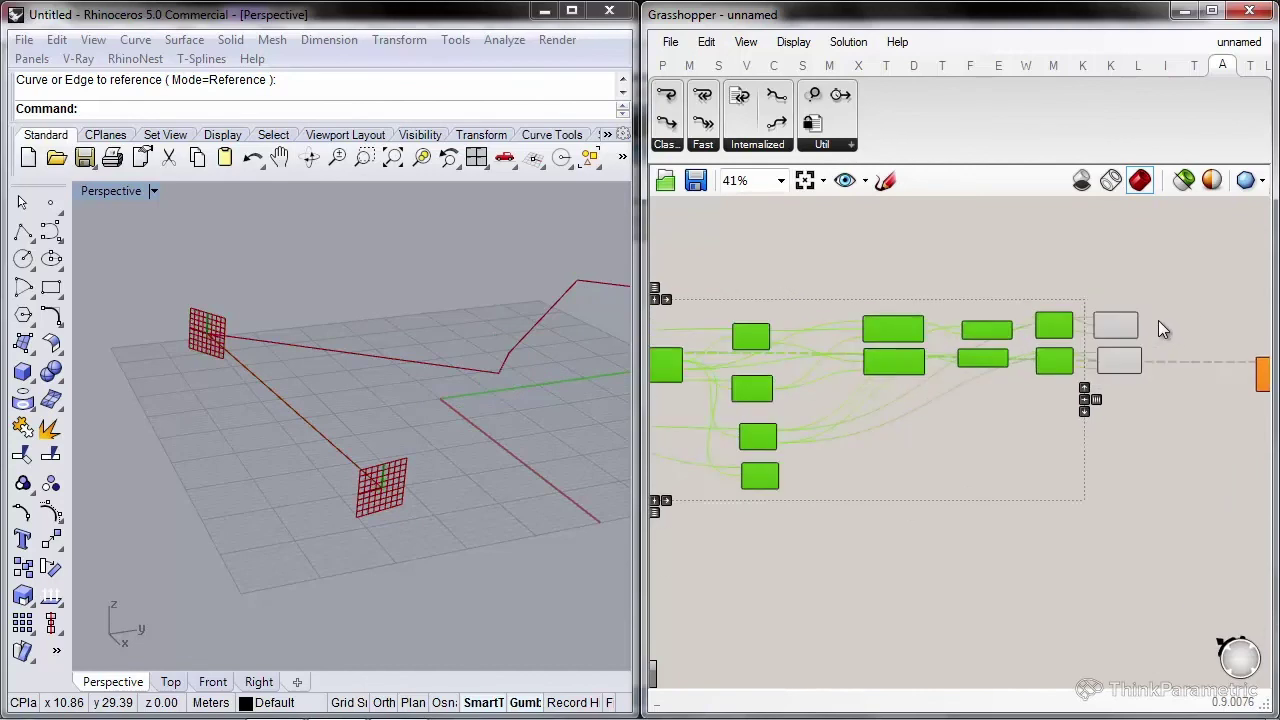
click(1093, 313)
right_drag(263, 451, 270, 425)
right_drag(349, 443, 230, 385)
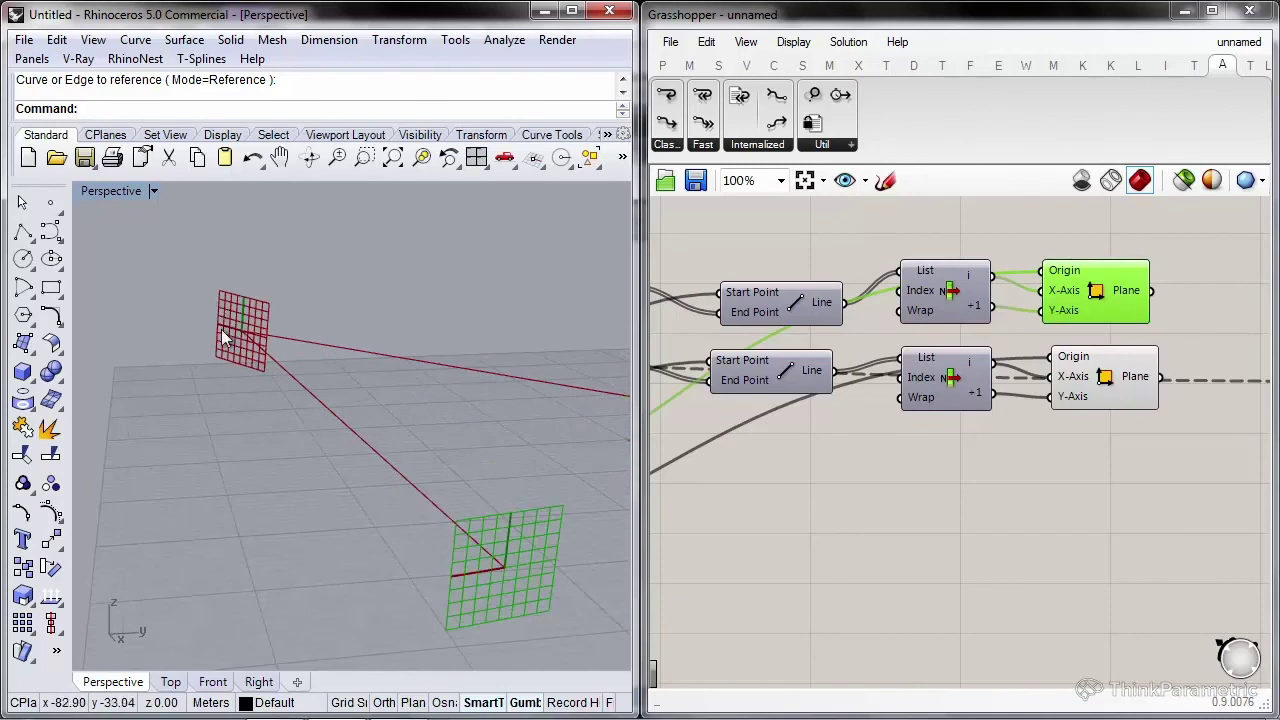
Duplicate the existing Loft cluster and place the copy below the Loop End component
right_drag(959, 401, 894, 403)
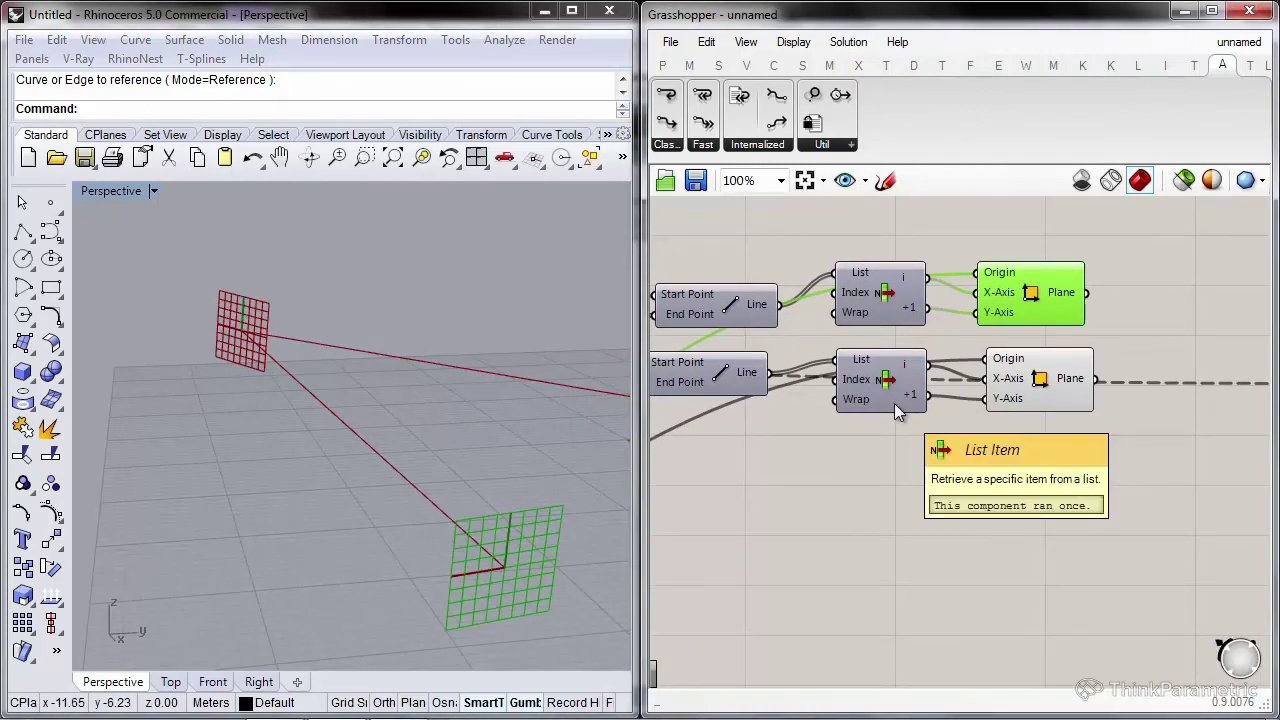
right_drag(1137, 361, 922, 366)
scroll(1032, 453, down, 8)
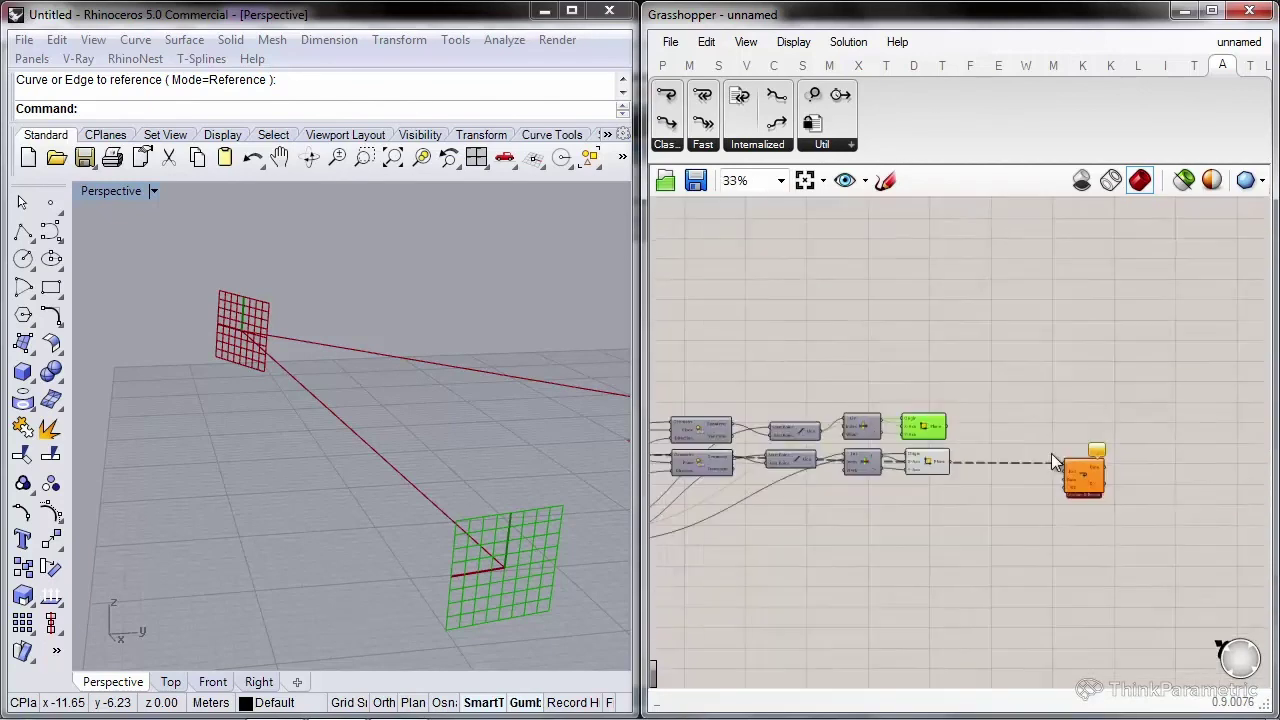
scroll(748, 300, up, 4)
scroll(793, 269, up, 3)
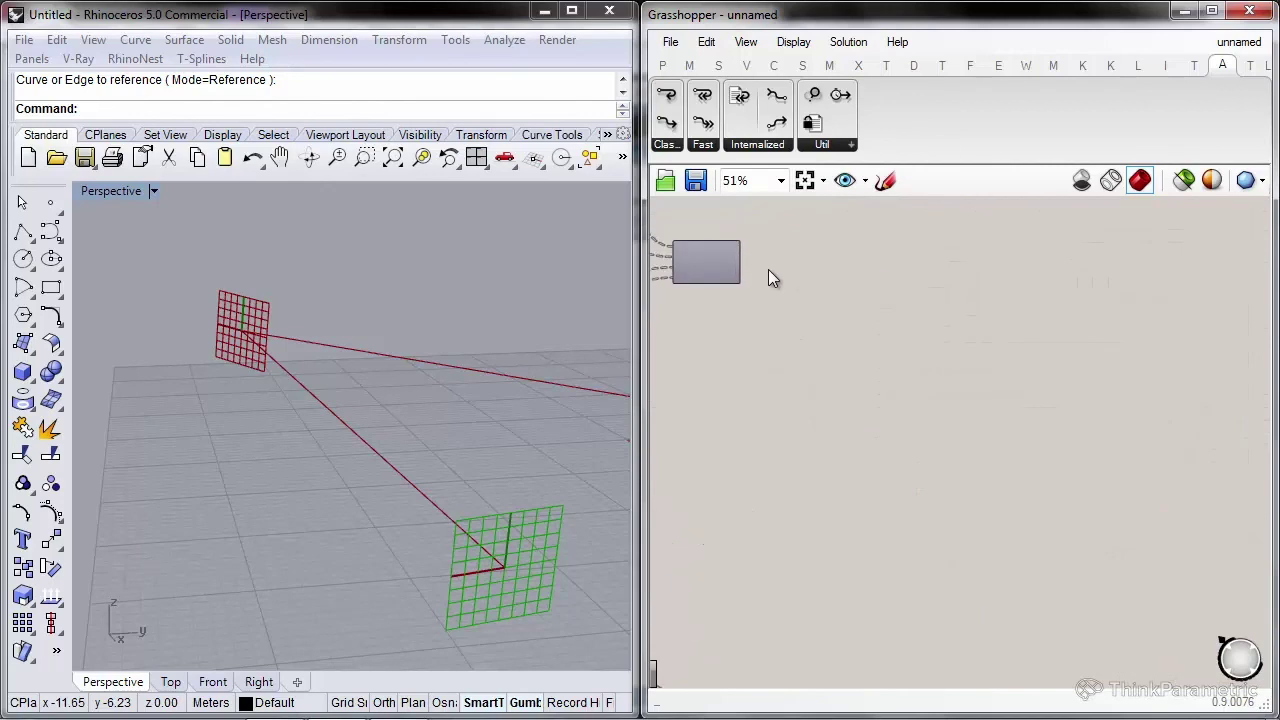
click(711, 259)
scroll(713, 261, up, 3)
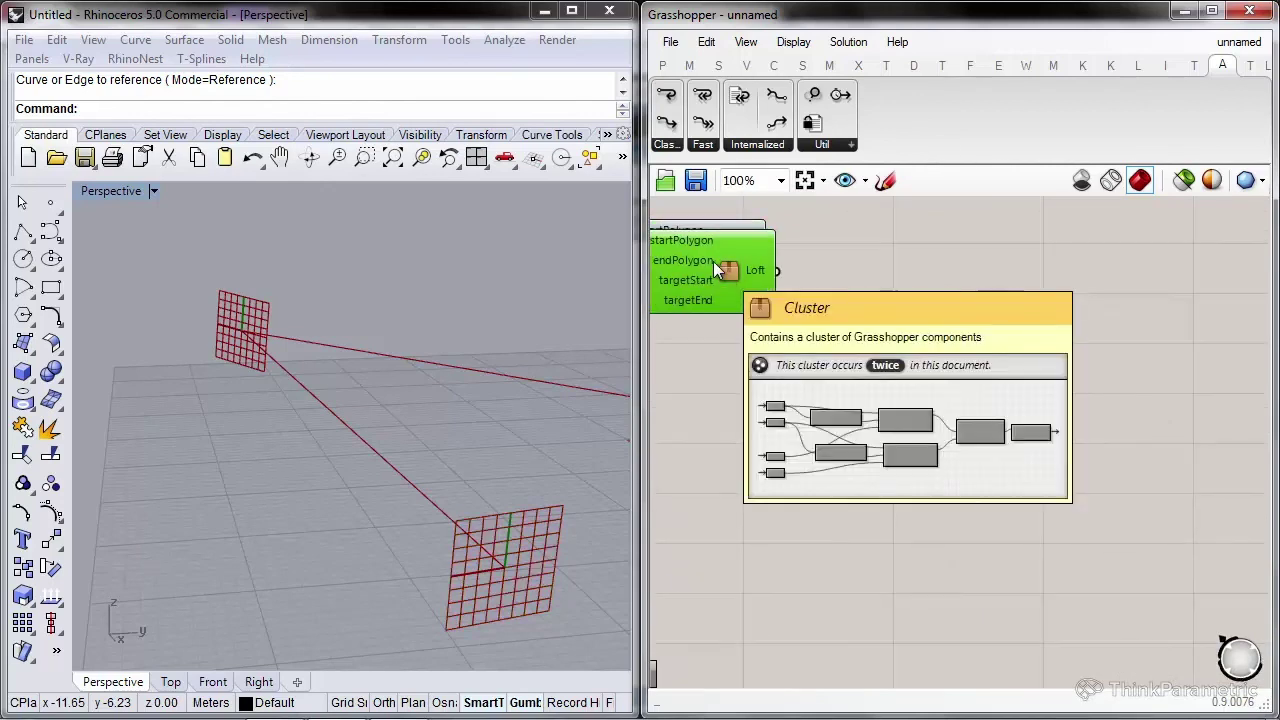
scroll(713, 261, down, 8)
drag(713, 261, 1267, 536)
scroll(1267, 536, up, 5)
scroll(1129, 525, up, 2)
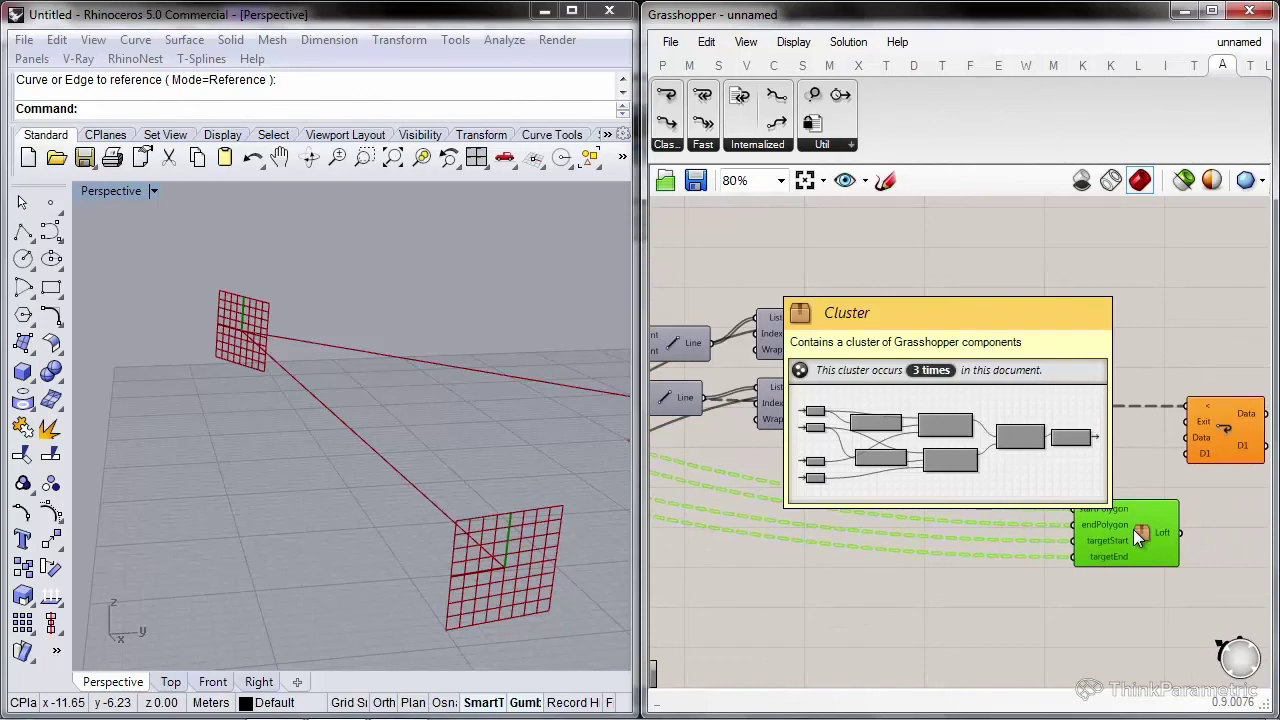
right_drag(1096, 508, 1082, 462)
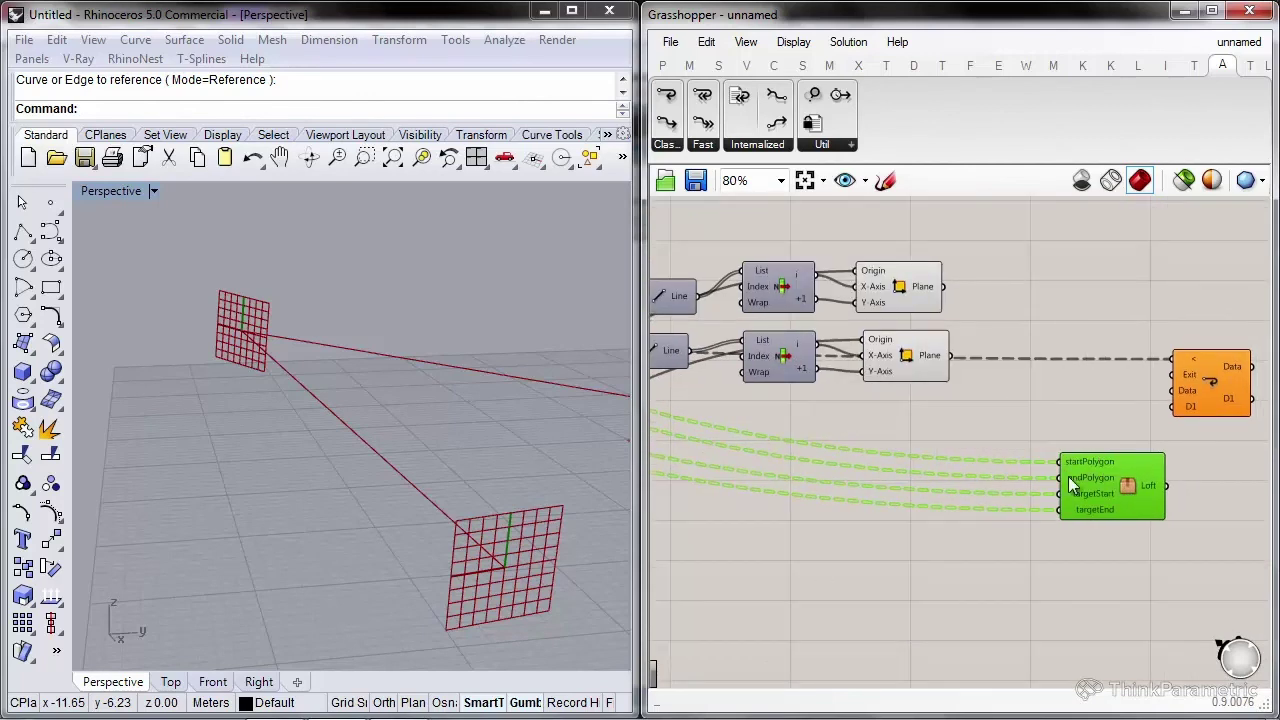
Connect the polygon List Item's i and +1 outputs to the copied Loft cluster's startPolygon and endPolygon inputs
scroll(1072, 474, up, 1)
drag(1061, 461, 886, 378)
scroll(1224, 214, down, 5)
scroll(818, 315, up, 4)
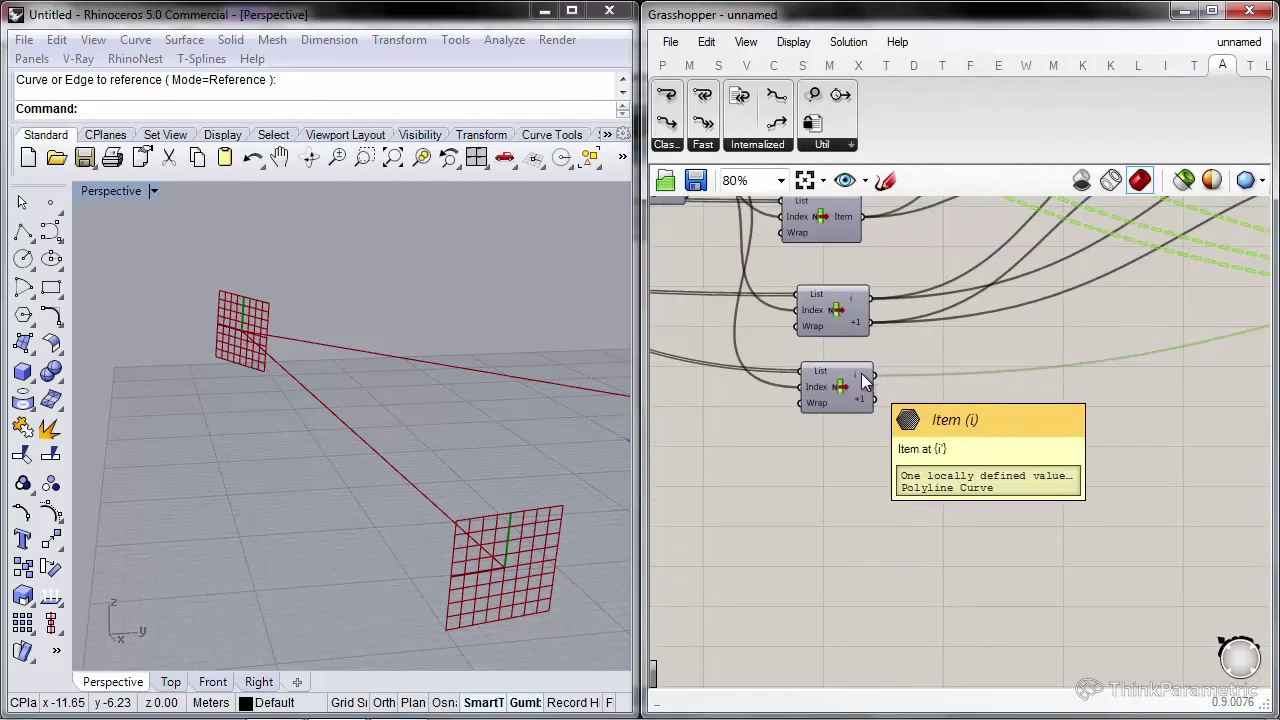
scroll(796, 379, down, 5)
scroll(1010, 365, up, 6)
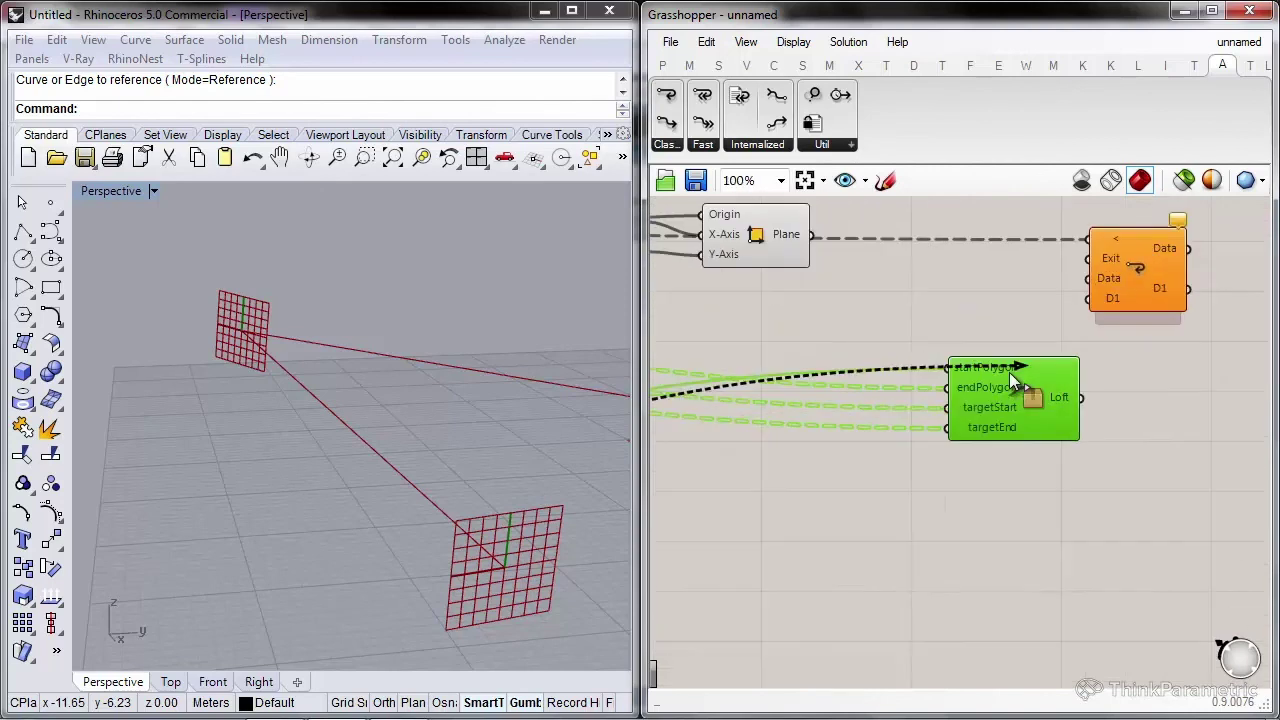
Move the Loft cluster beside the Construct Planes, connect them to targetStart and targetEnd, and check the loft in the viewport
right_drag(837, 262, 957, 493)
drag(957, 493, 943, 273)
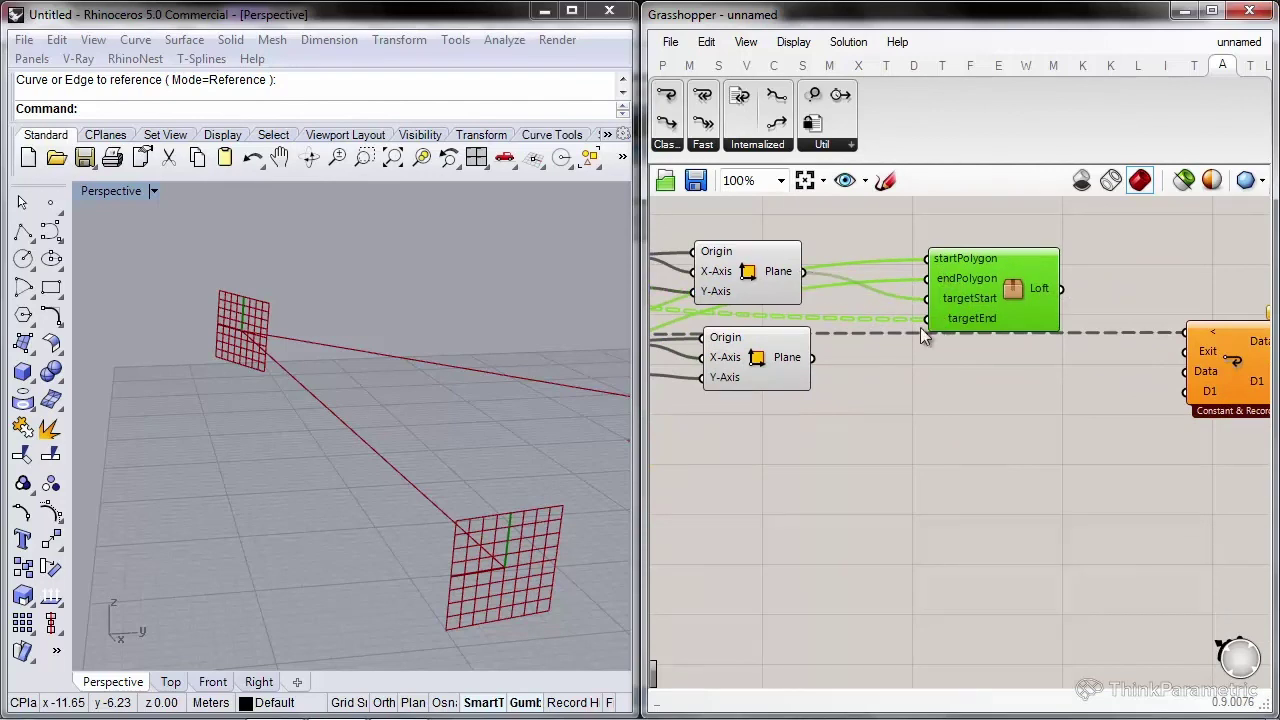
right_click(810, 366)
click(851, 319)
right_drag(306, 335, 331, 418)
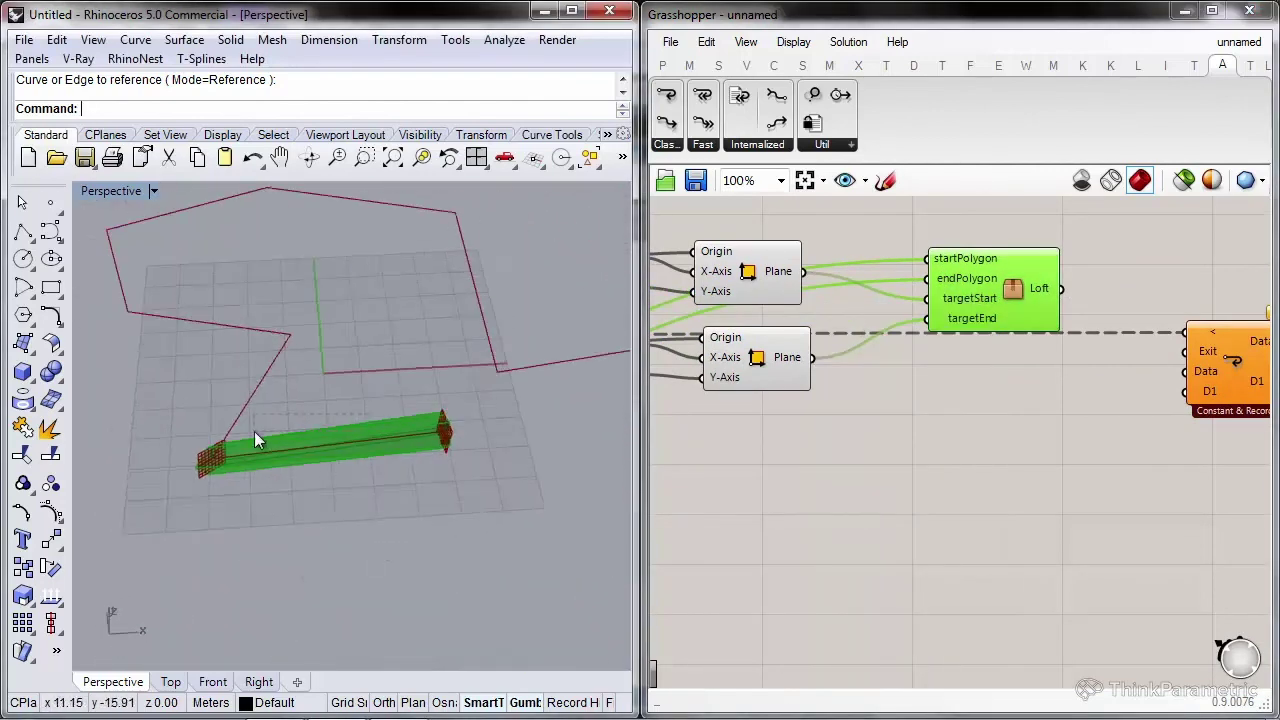
scroll(331, 418, up, 3)
right_drag(1136, 399, 992, 365)
right_drag(166, 465, 132, 419)
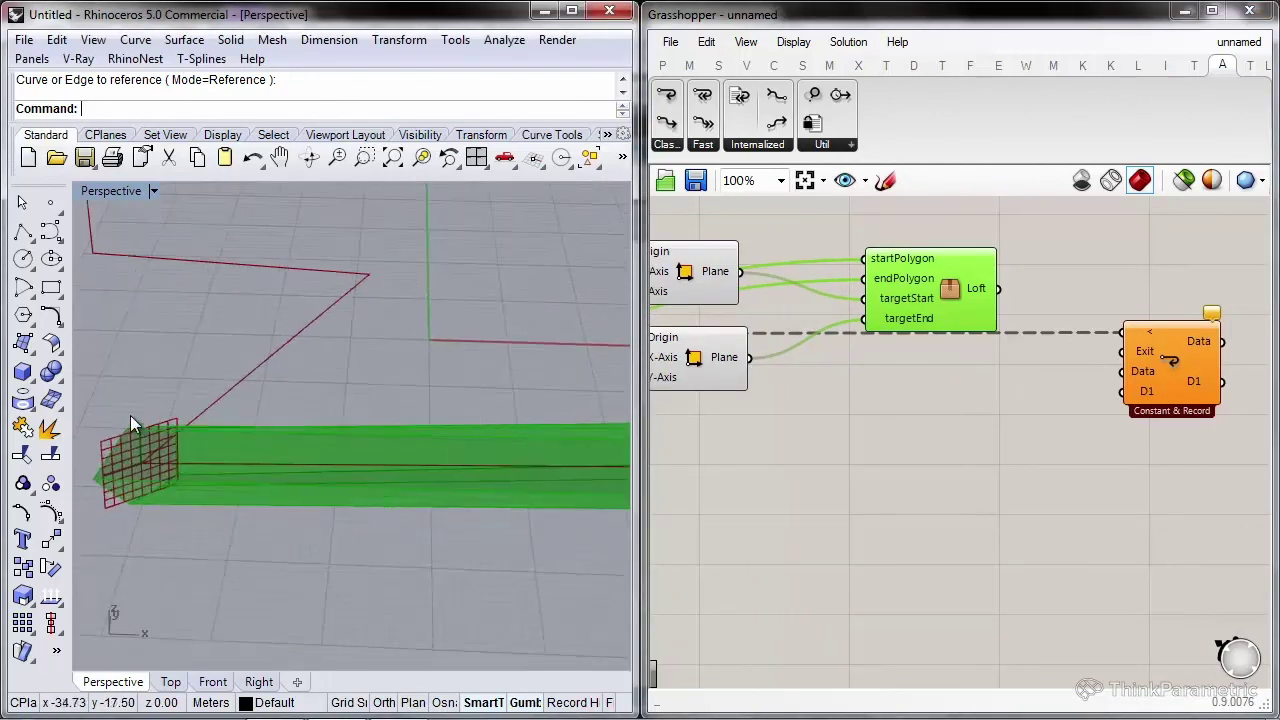
scroll(132, 419, down, 4)
Move the Loop End closer to the Loft cluster and connect the Loft output to its D1 input
drag(1157, 353, 1134, 277)
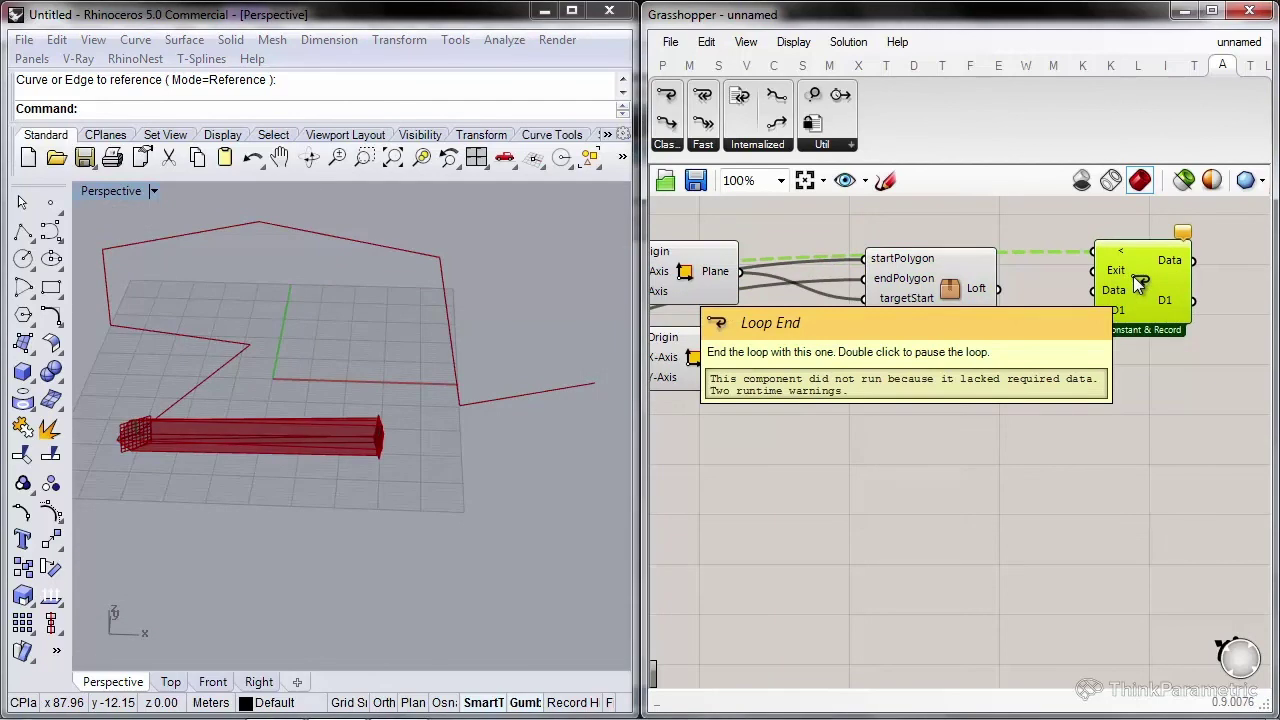
scroll(1132, 287, up, 2)
drag(898, 332, 1035, 366)
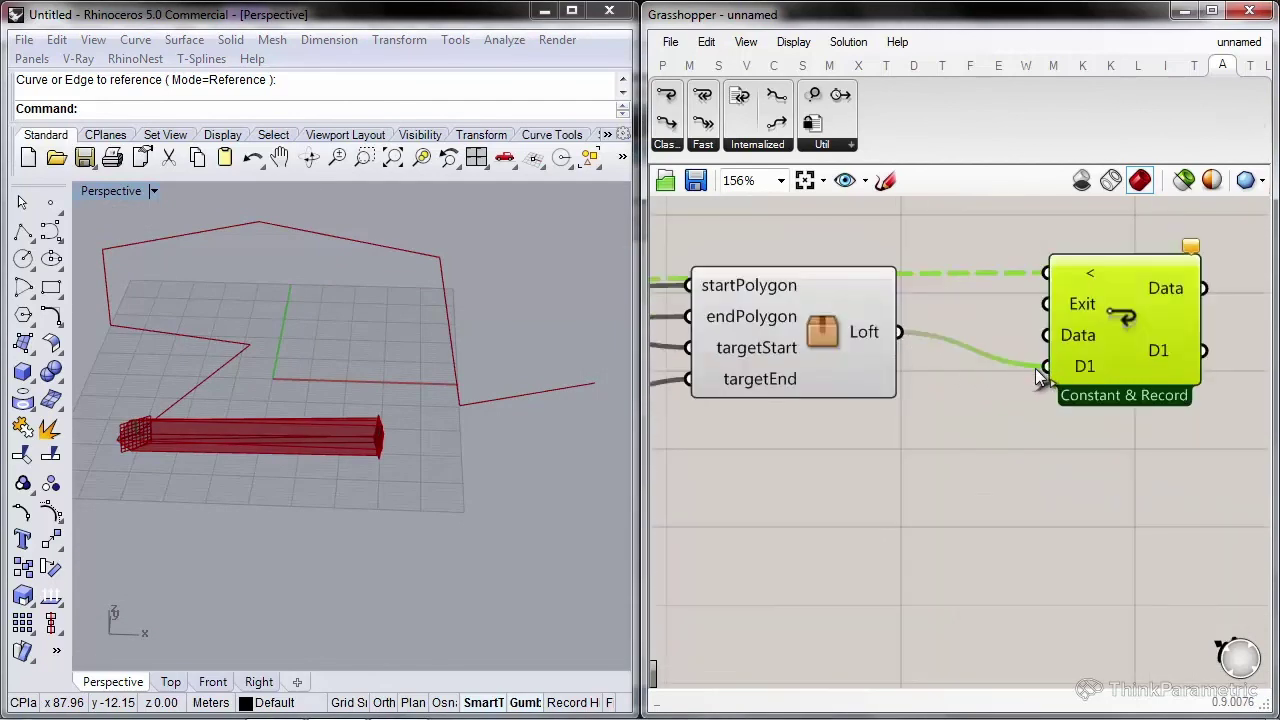
right_drag(1033, 365, 1082, 382)
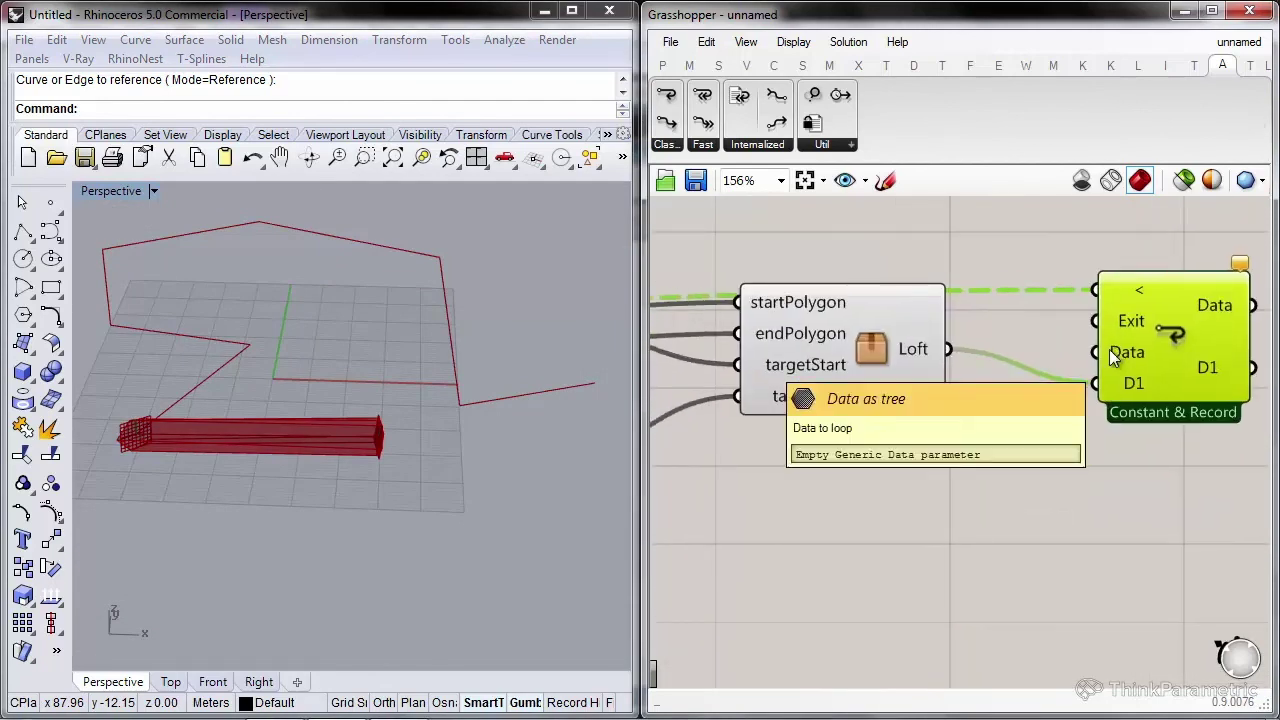
Connect the Loop End's Data input to the projected points upstream in the loop
mouse_move(1103, 355)
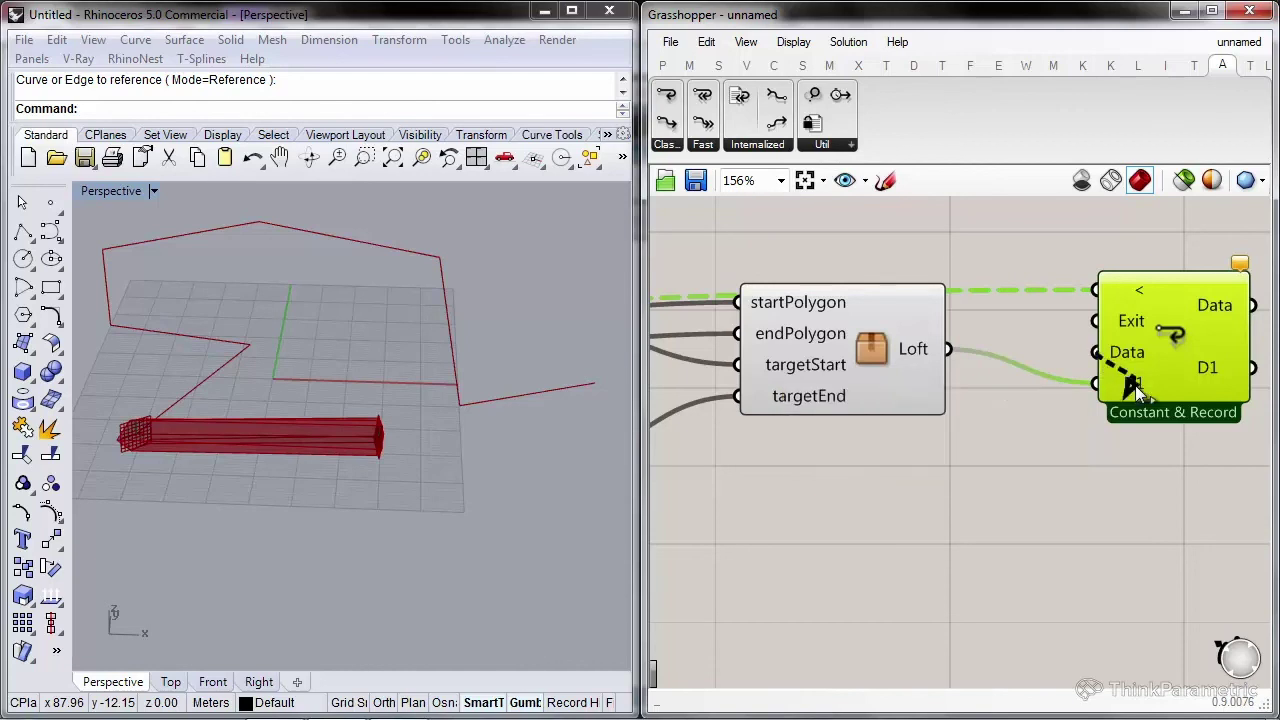
scroll(1127, 385, down, 5)
drag(509, 597, 851, 415)
right_drag(934, 407, 603, 419)
drag(965, 405, 934, 418)
right_drag(934, 418, 1023, 403)
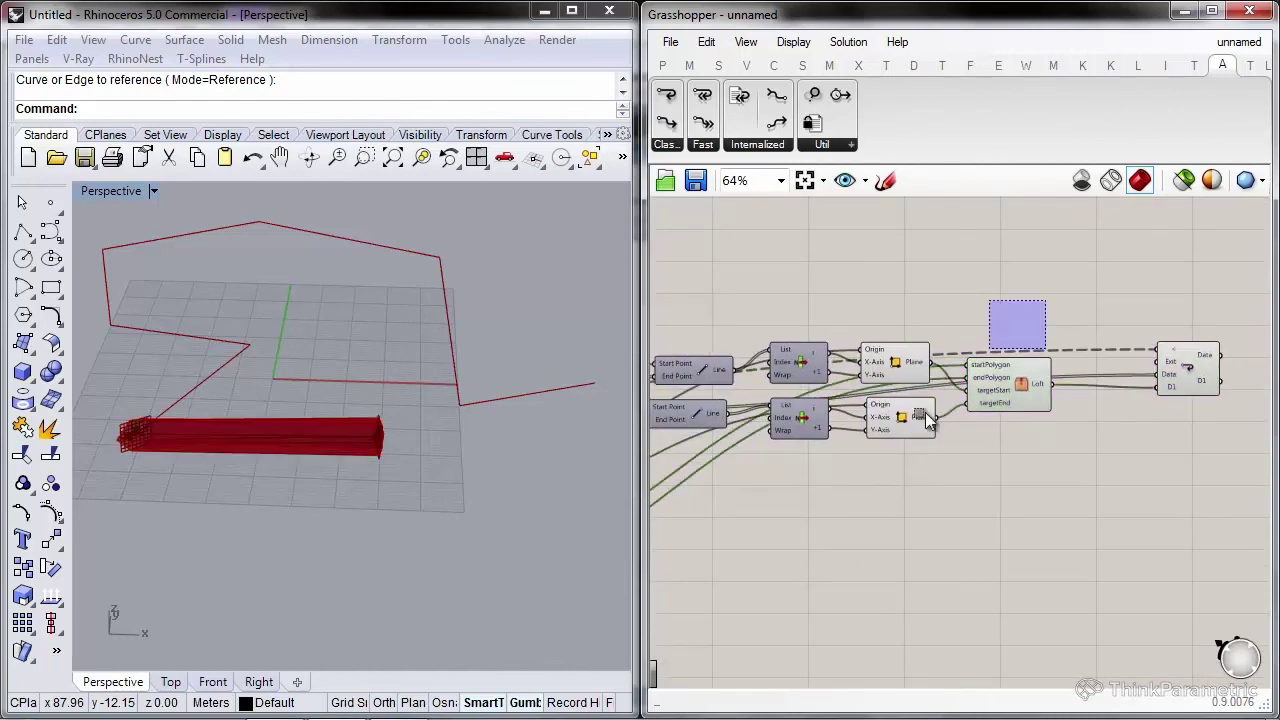
Turn off the preview of the two Construct Planes and the Loft cluster, then select the Loop End
drag(1039, 306, 864, 472)
right_click(1050, 231)
click(1120, 279)
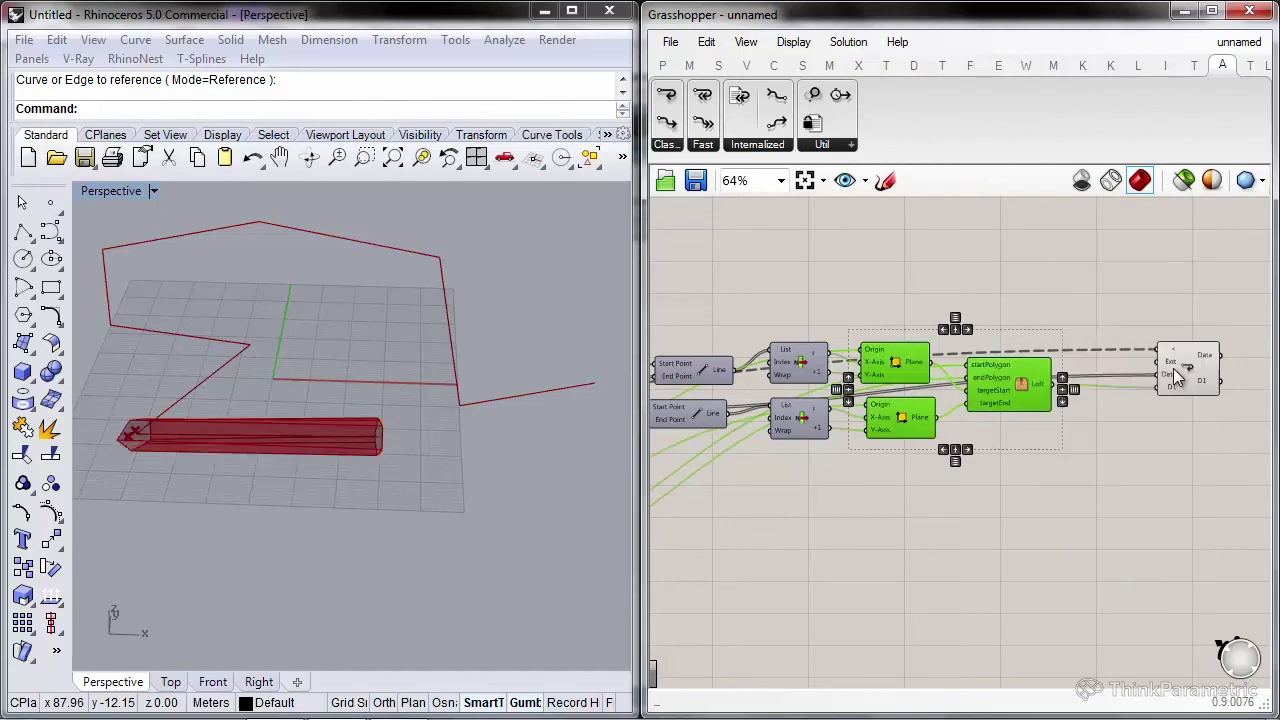
click(1165, 368)
scroll(1160, 375, up, 4)
right_drag(1102, 346, 1022, 329)
Add a List Length component below the merge that feeds the Loop Start
scroll(1022, 329, down, 5)
right_drag(1008, 372, 1272, 369)
right_drag(890, 383, 1260, 358)
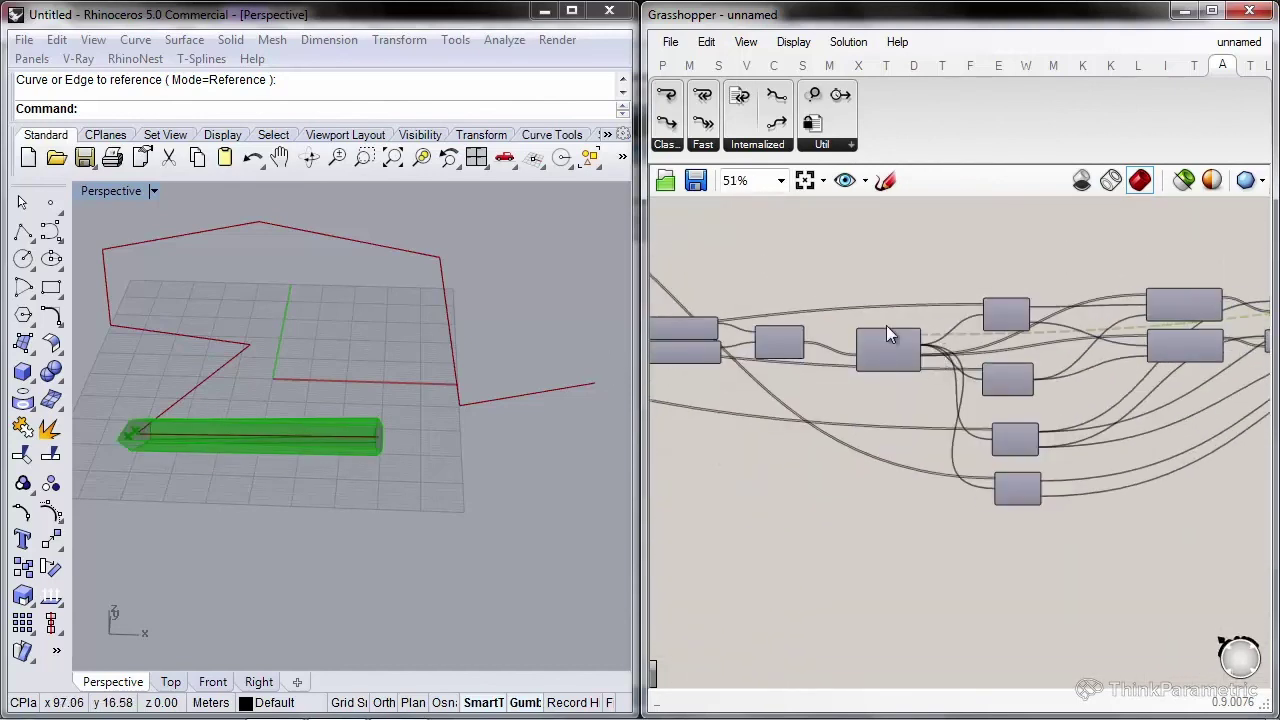
scroll(818, 335, up, 4)
right_drag(761, 269, 910, 268)
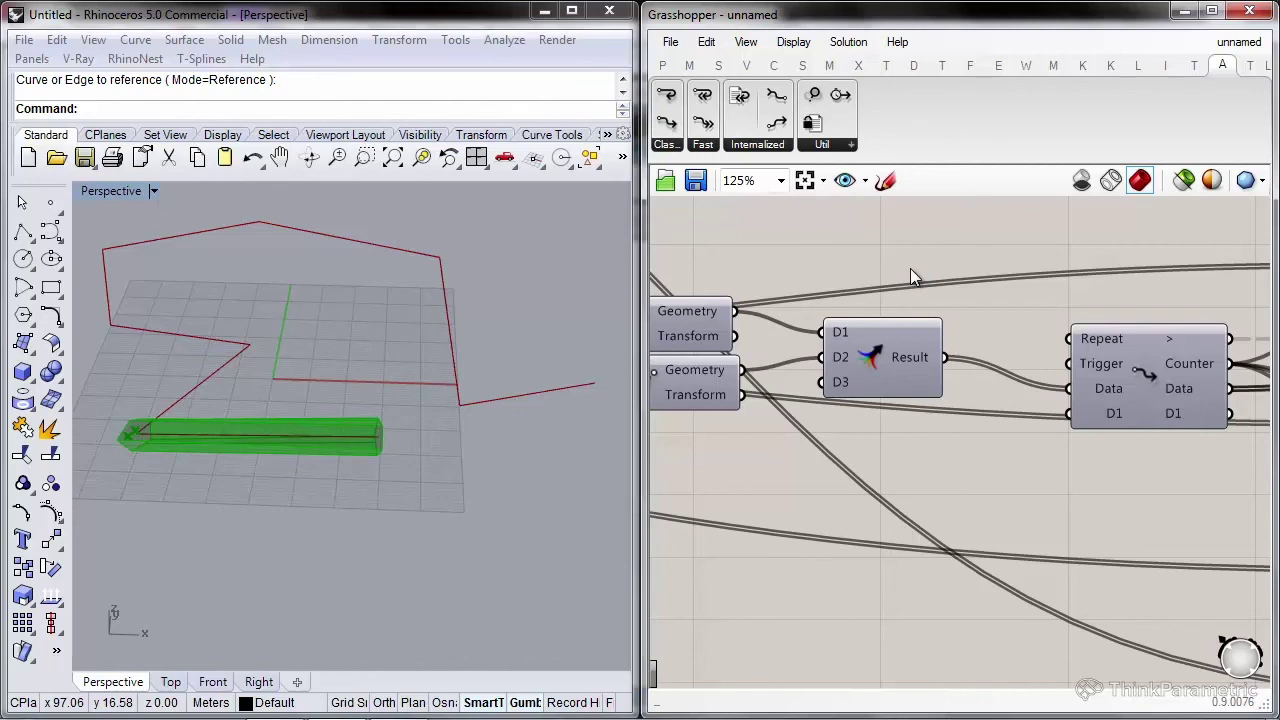
double_click(815, 523)
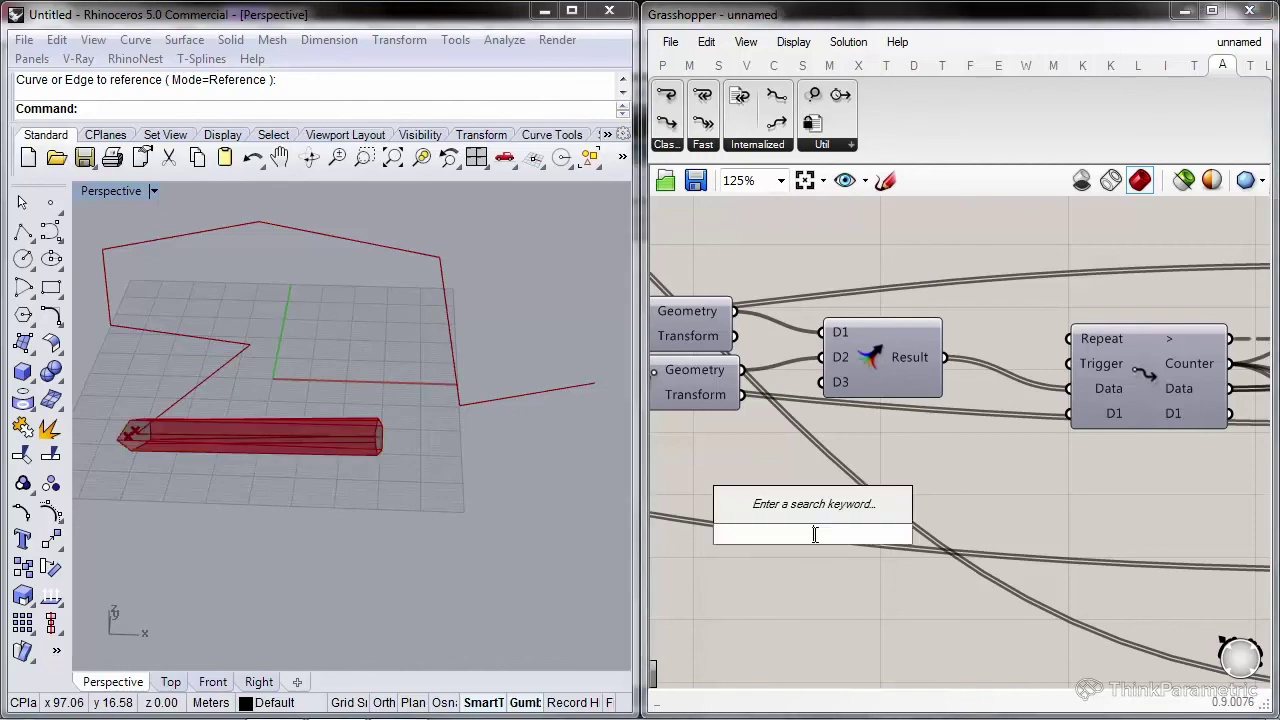
text(list len)
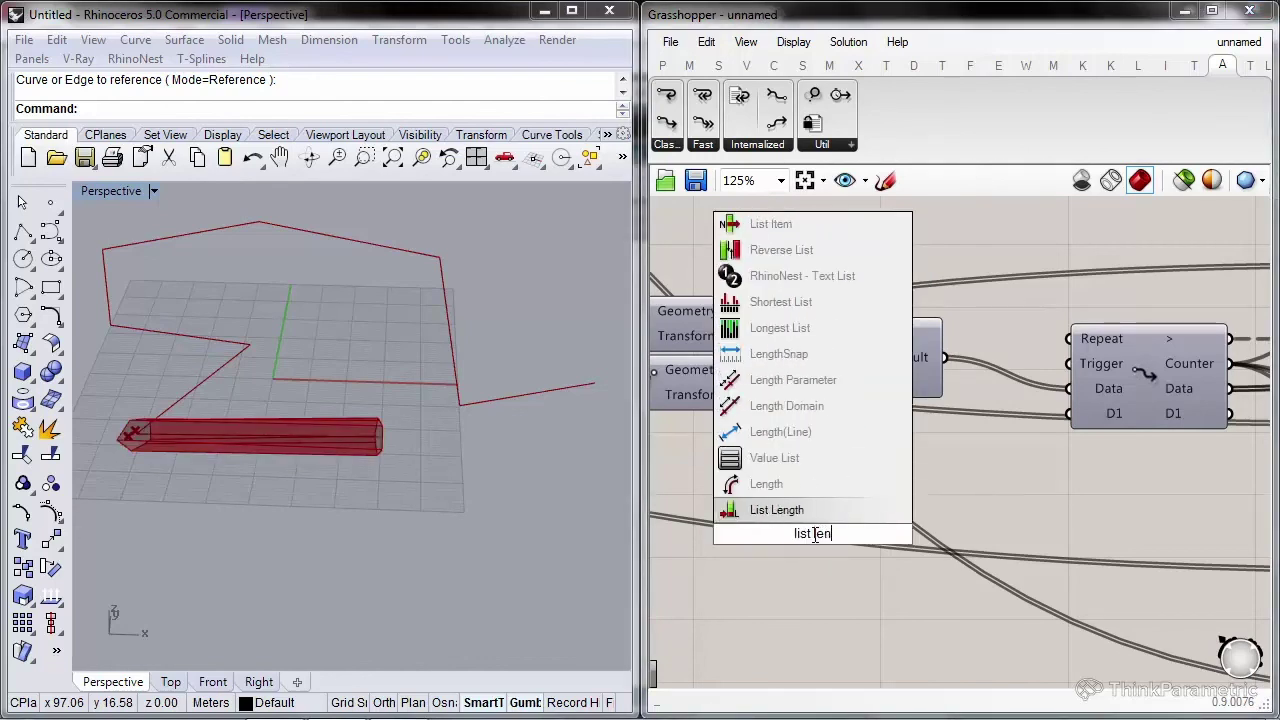
key(Return)
right_drag(855, 541, 957, 441)
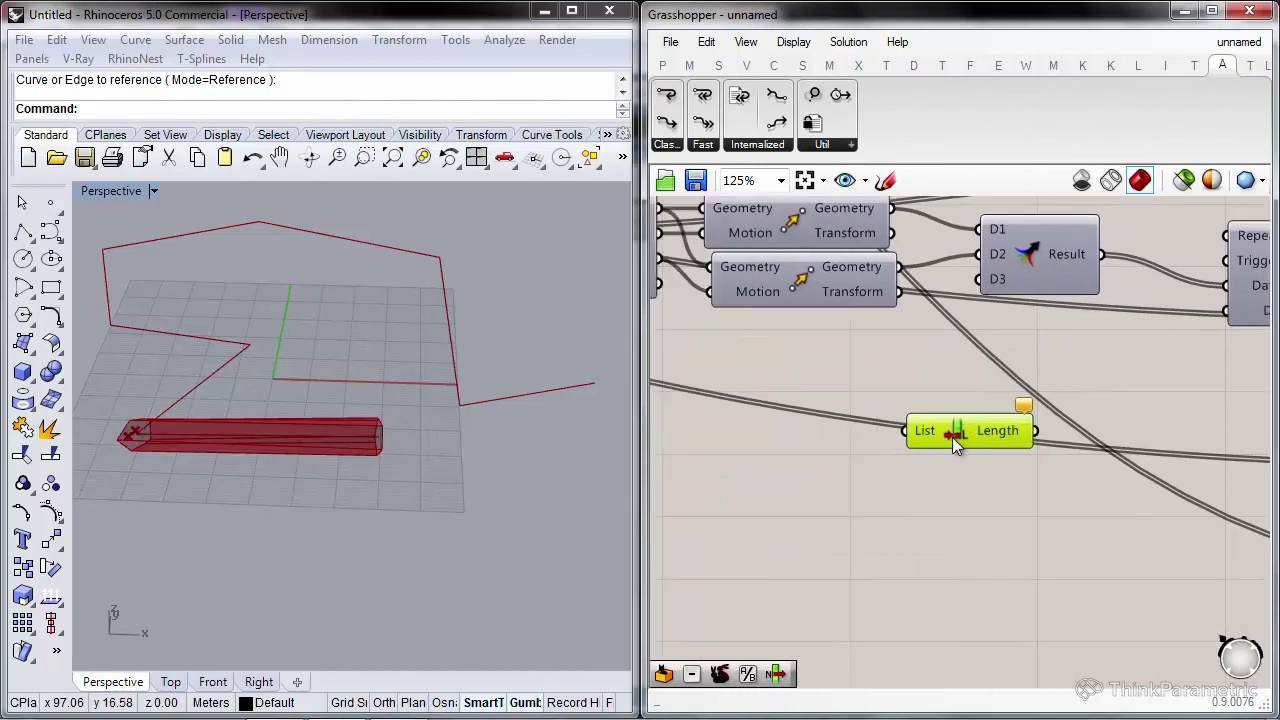
Connect the exploded polyline's Vertices output to the List Length's List input
scroll(904, 429, down, 4)
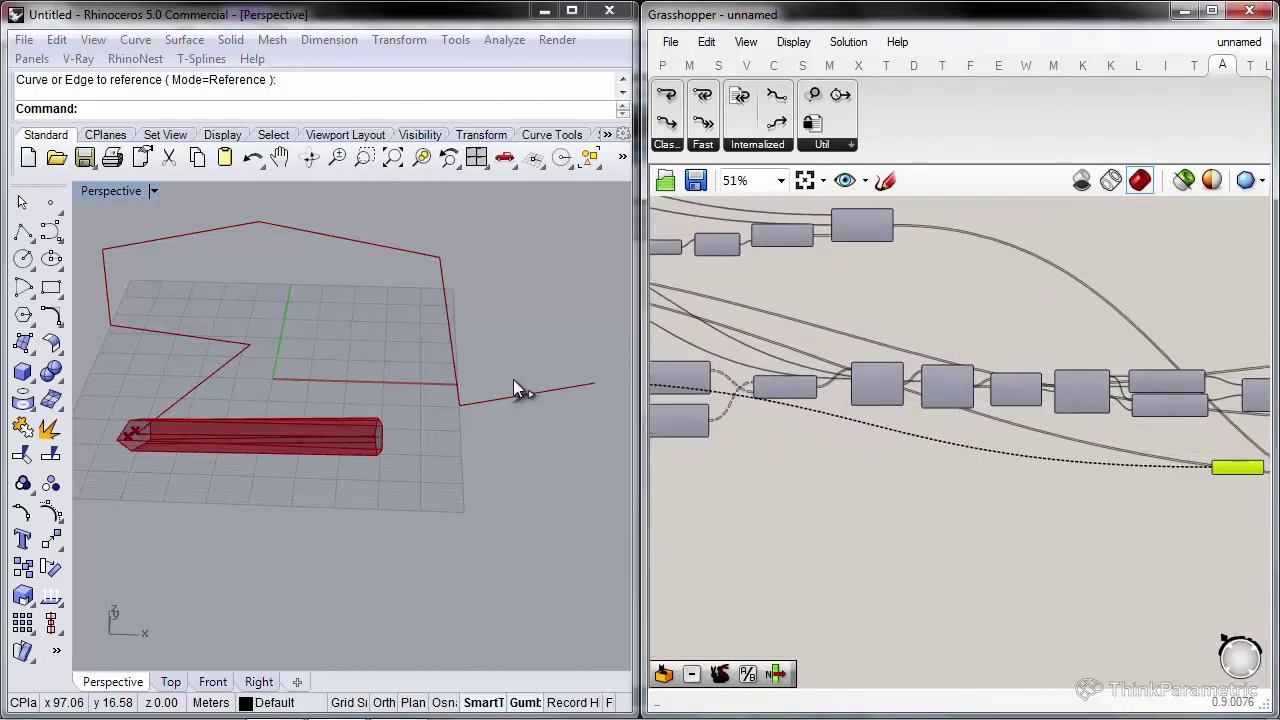
scroll(686, 263, up, 3)
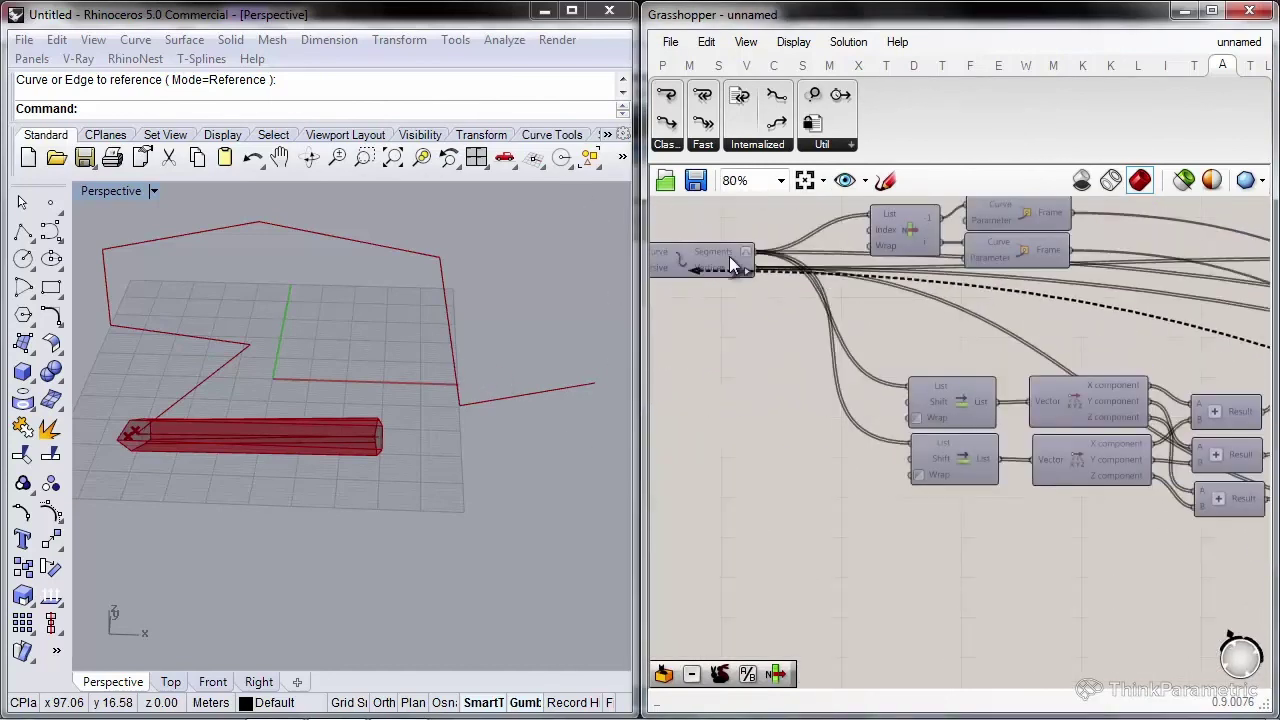
scroll(750, 248, down, 4)
scroll(1049, 384, up, 2)
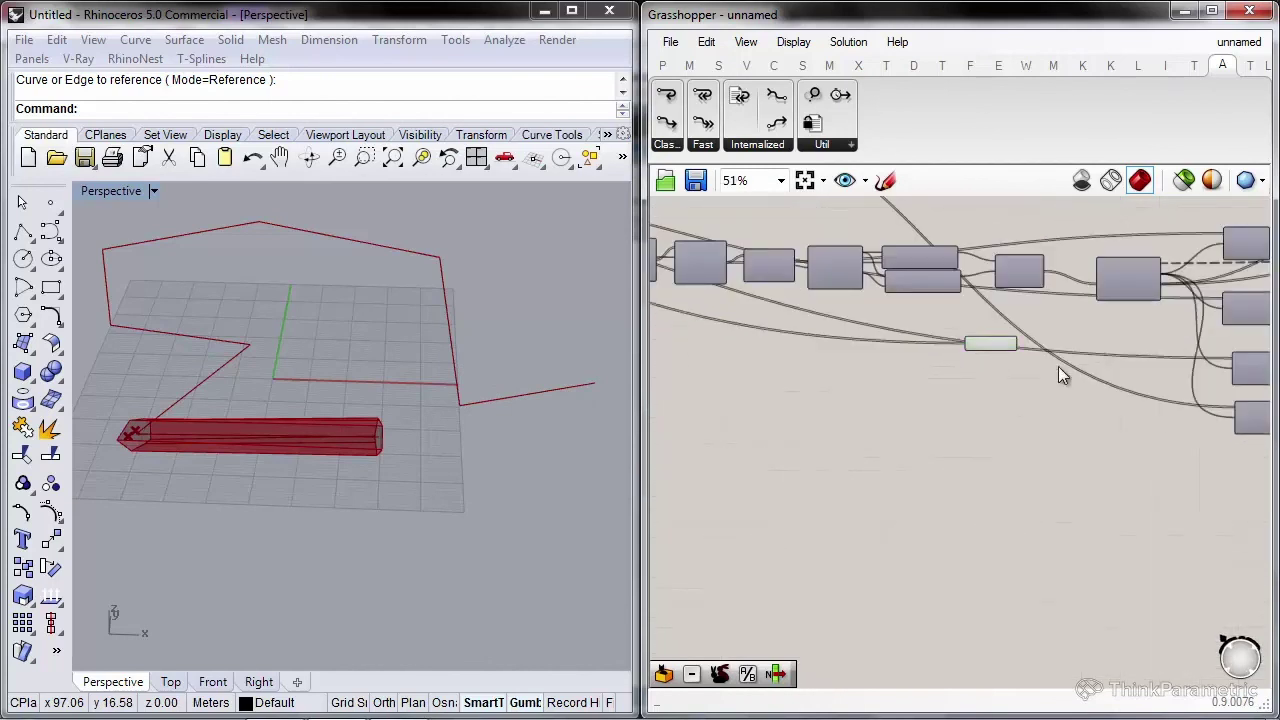
Add a Subtraction component with the list length as A and connect its result to the Loop Start's Repeat input
double_click(1058, 366)
text(subtraction)
key(Return)
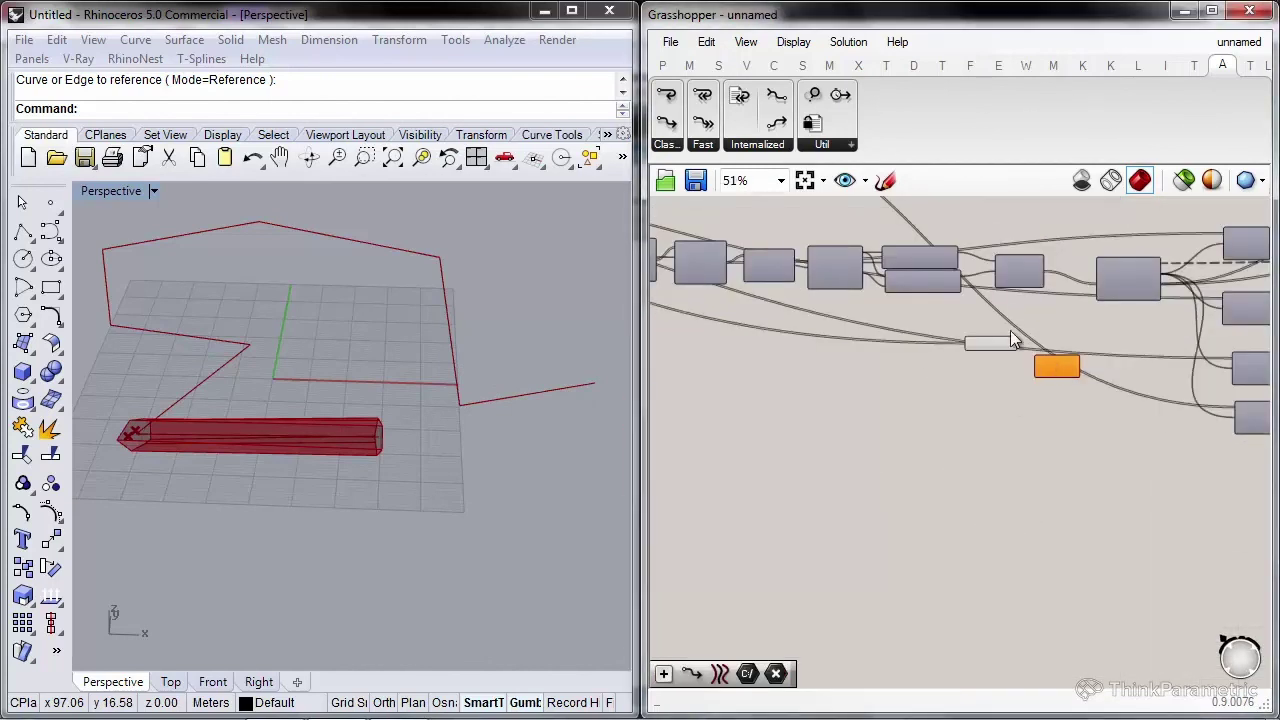
scroll(1020, 340, up, 5)
drag(1028, 361, 1092, 370)
right_drag(1081, 374, 946, 423)
drag(1088, 216, 1030, 405)
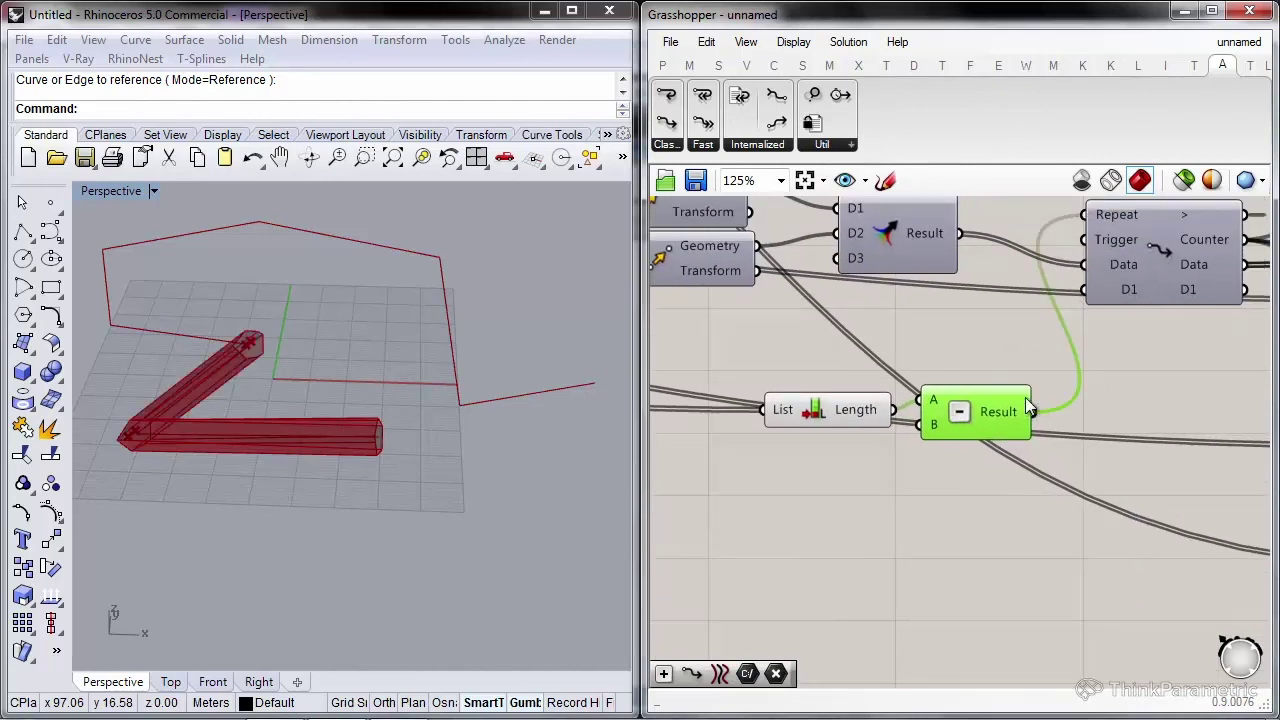
scroll(434, 479, up, 2)
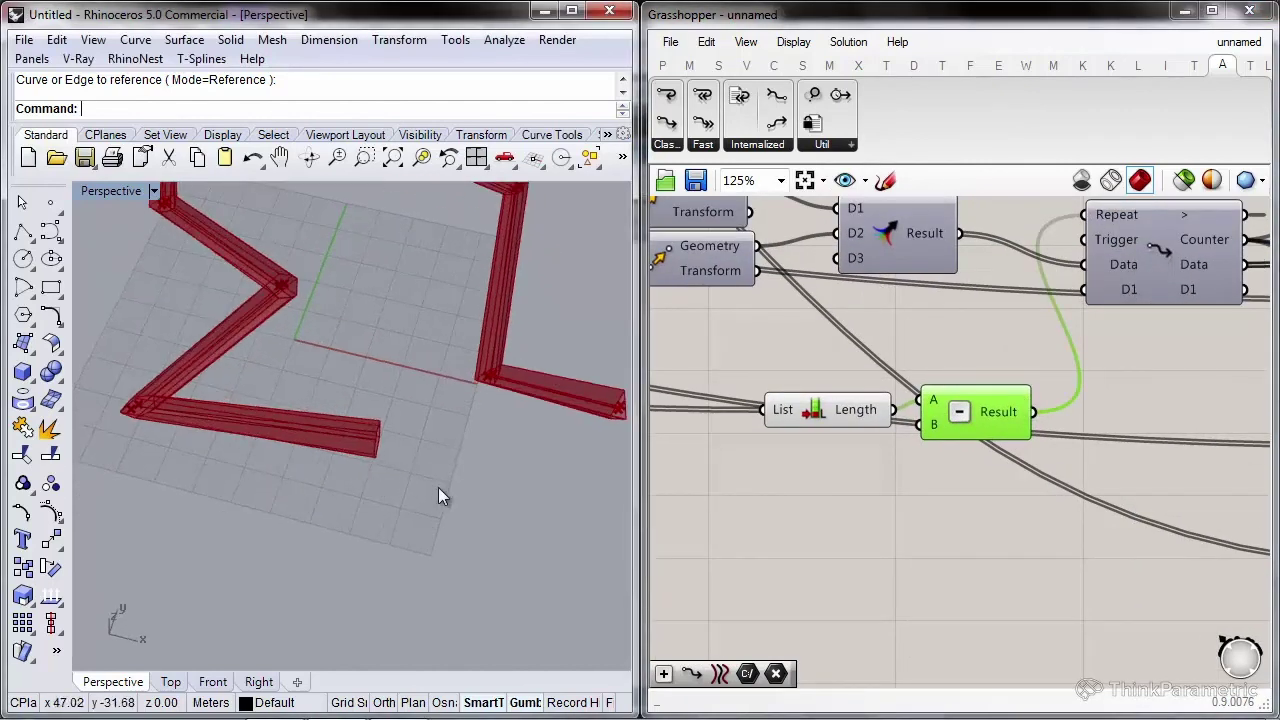
right_drag(306, 437, 283, 366)
scroll(199, 469, up, 3)
Set the first Polygon's Segments slider to 9
right_drag(787, 360, 1055, 377)
scroll(1060, 379, down, 5)
right_drag(710, 350, 1210, 480)
right_drag(697, 455, 747, 462)
scroll(786, 239, up, 5)
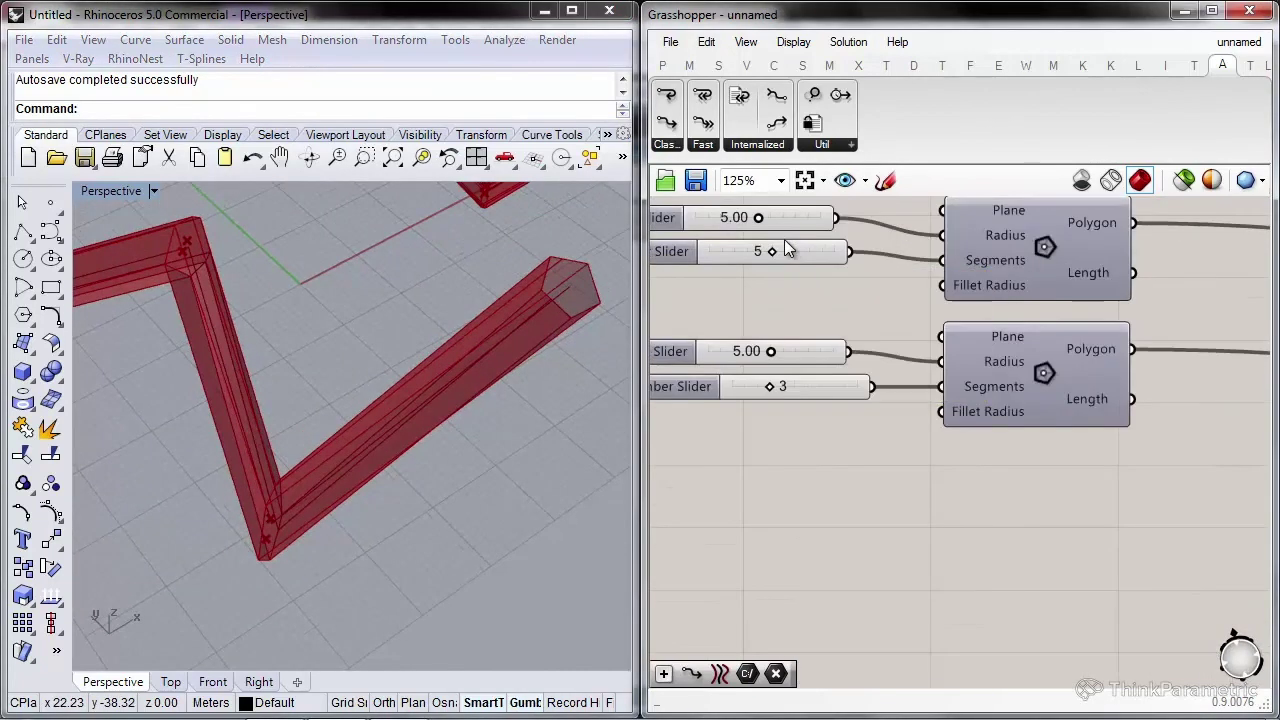
right_drag(790, 248, 905, 291)
drag(898, 291, 939, 294)
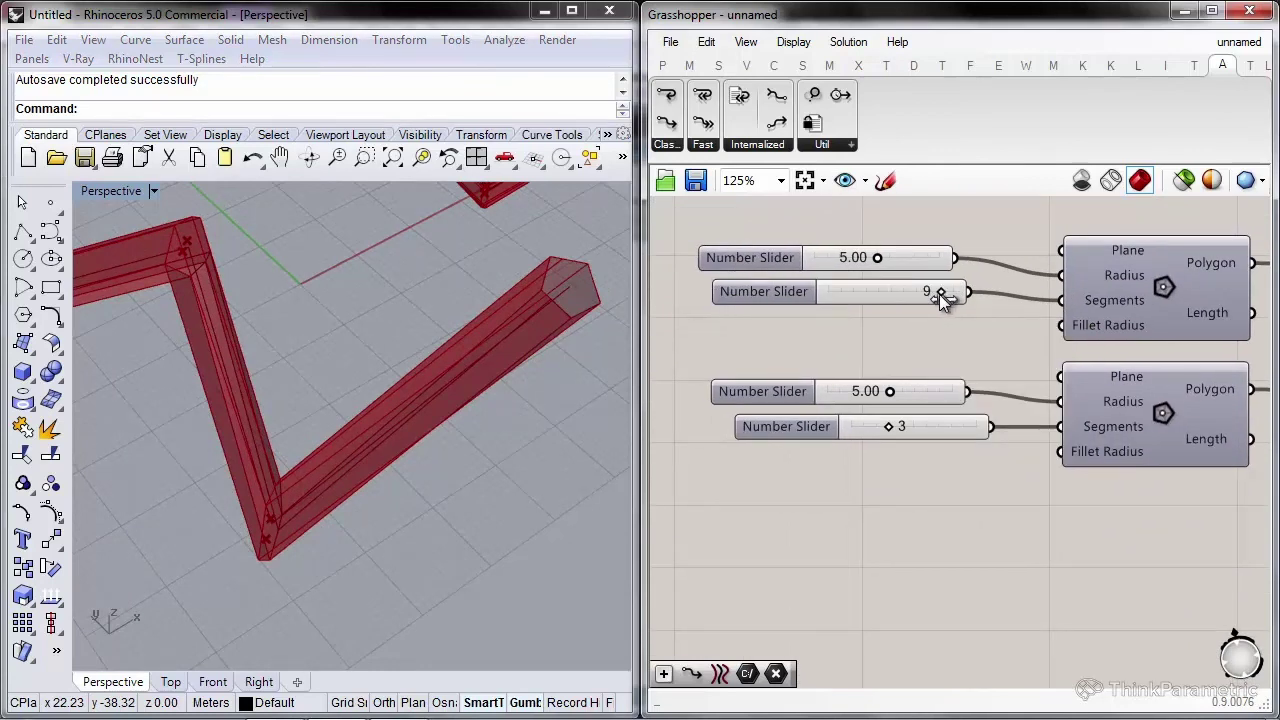
right_drag(933, 323, 793, 300)
scroll(727, 317, down, 4)
right_drag(1250, 368, 631, 217)
scroll(982, 390, up, 4)
click(984, 345)
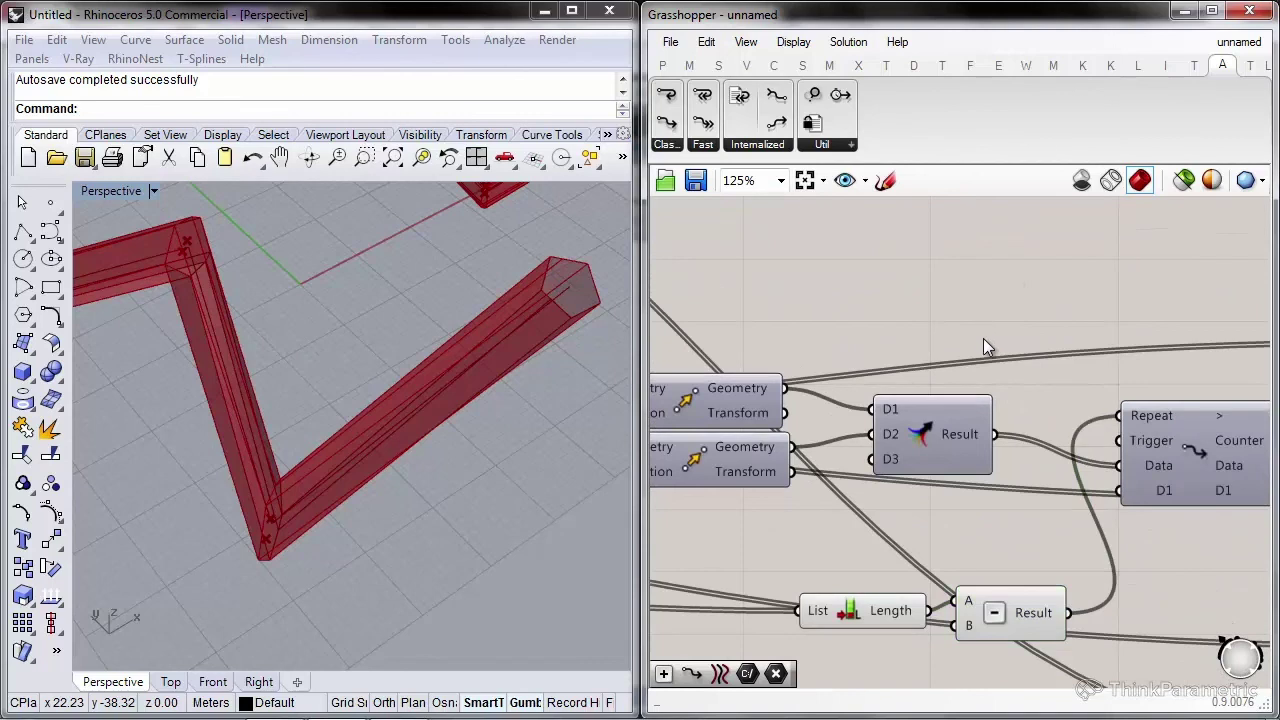
Add a Button component, connect it to the Loop Start's Trigger input, and trigger the loop once to rebuild the lofts
text(TT)
key(Escape)
double_click(983, 340)
text(butt)
key(Return)
drag(1118, 440, 1050, 341)
click(1040, 345)
Move the Button across the canvas to just below the second Polygon component
scroll(778, 283, down, 6)
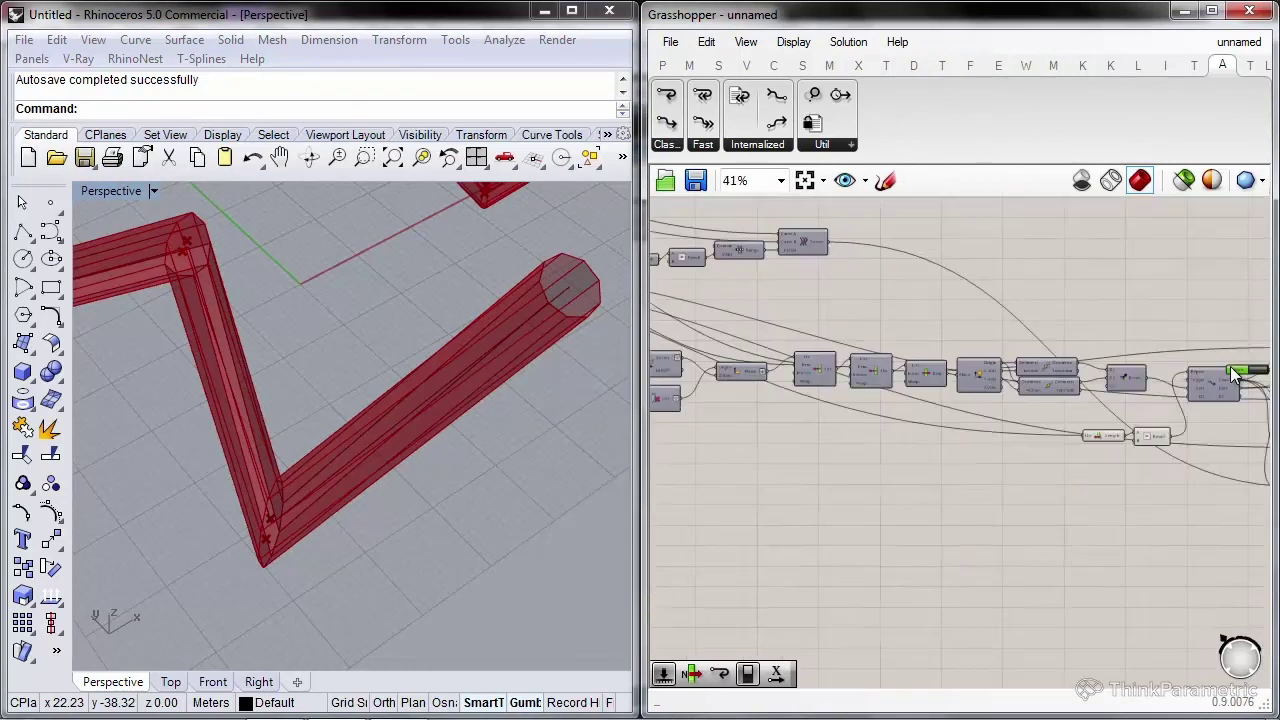
scroll(790, 288, up, 5)
scroll(276, 411, down, 4)
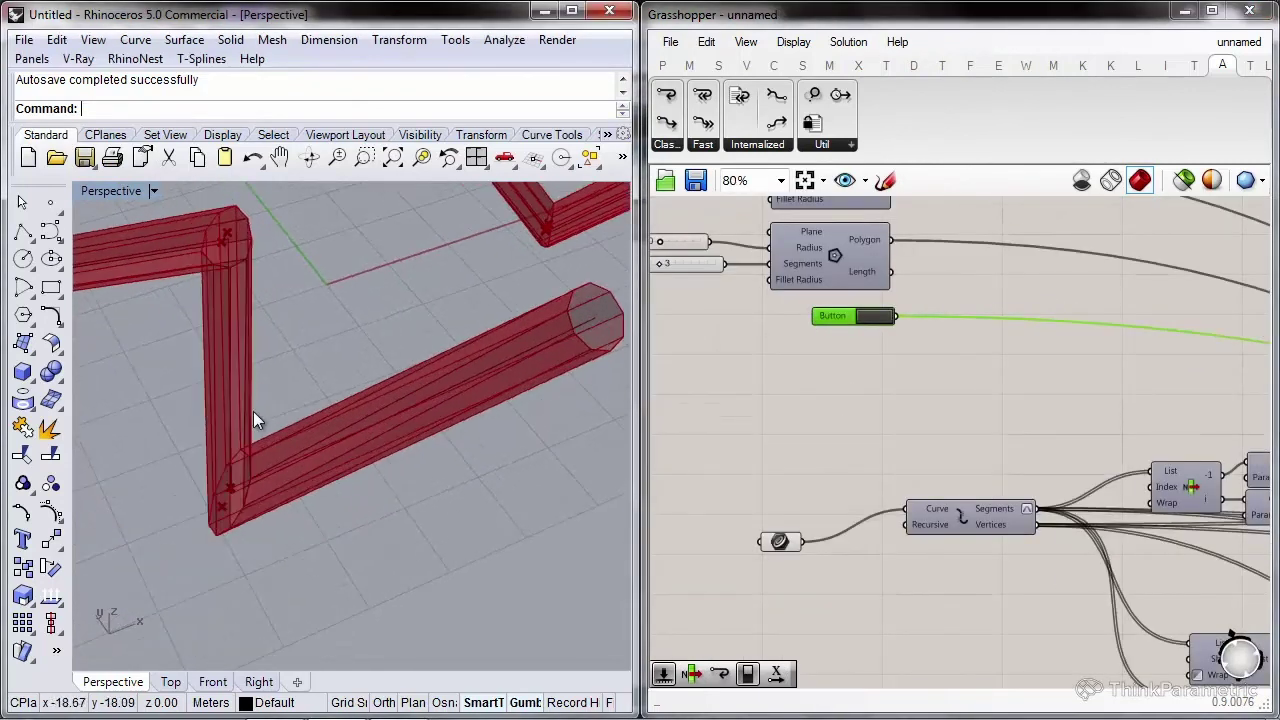
Examine the rebuilt lofts and the joints along the whole polyline in the Perspective viewport
scroll(270, 481, down, 5)
right_drag(274, 470, 305, 432)
scroll(273, 399, up, 5)
shift+right_drag(228, 384, 298, 450)
shift+right_drag(351, 384, 353, 441)
scroll(284, 438, down, 5)
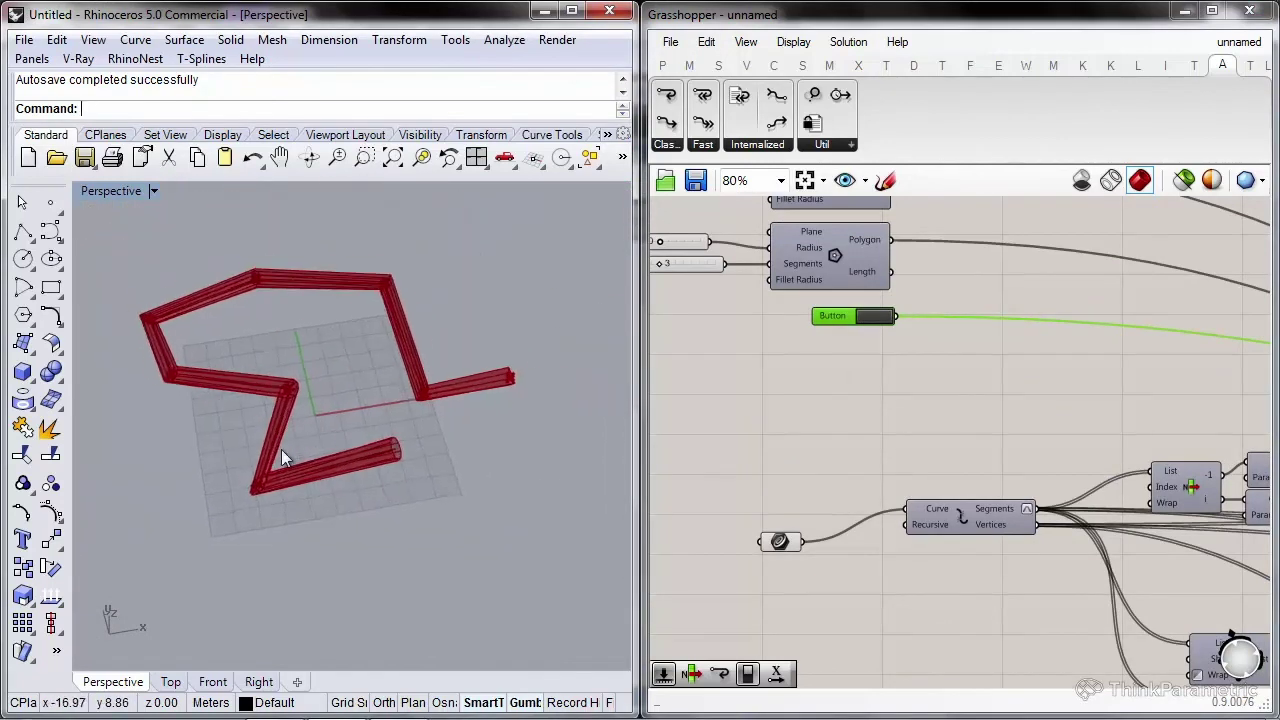
scroll(289, 433, up, 4)
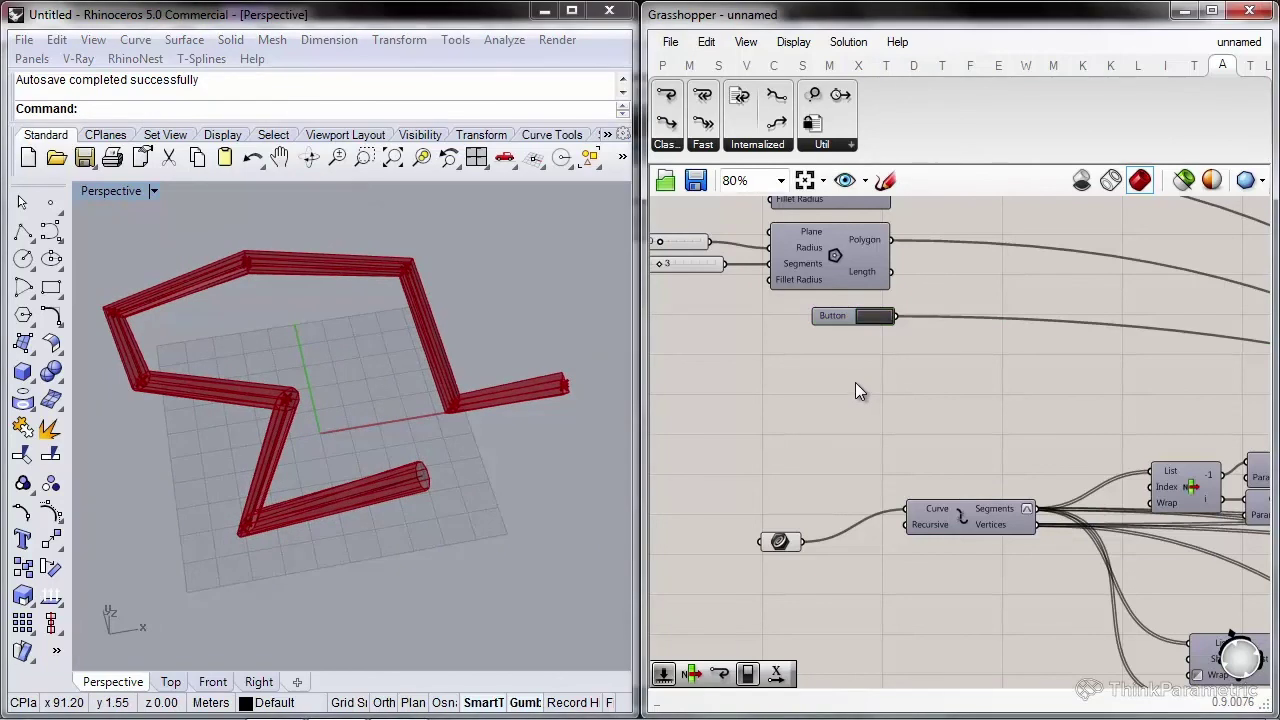
Move the loft cluster slightly higher, between the Plane components and the Loop End
scroll(973, 390, down, 4)
right_drag(973, 390, 827, 377)
right_drag(1240, 375, 846, 253)
drag(935, 312, 1216, 399)
scroll(1242, 406, up, 1)
right_drag(1220, 408, 920, 364)
scroll(922, 362, up, 2)
right_drag(983, 398, 770, 457)
mouse_move(1105, 343)
mouse_down()
mouse_move(1098, 366)
mouse_move(1106, 320)
mouse_up()
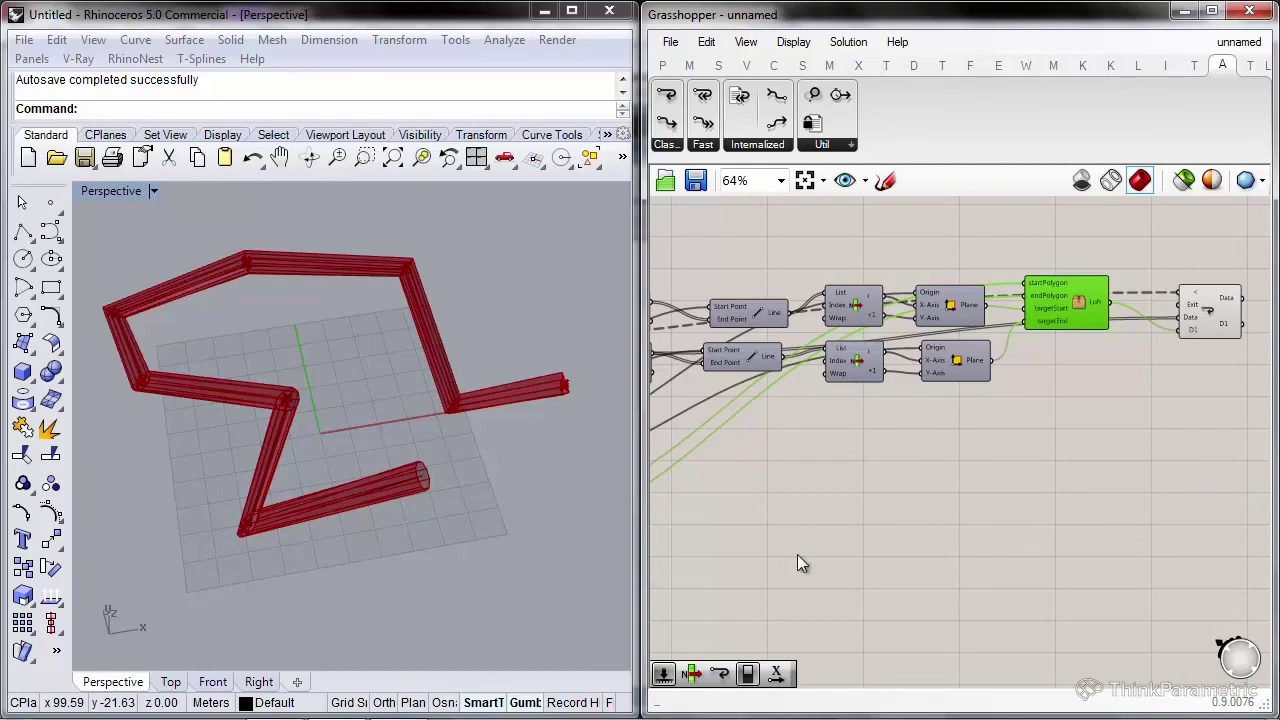
scroll(797, 554, down, 2)
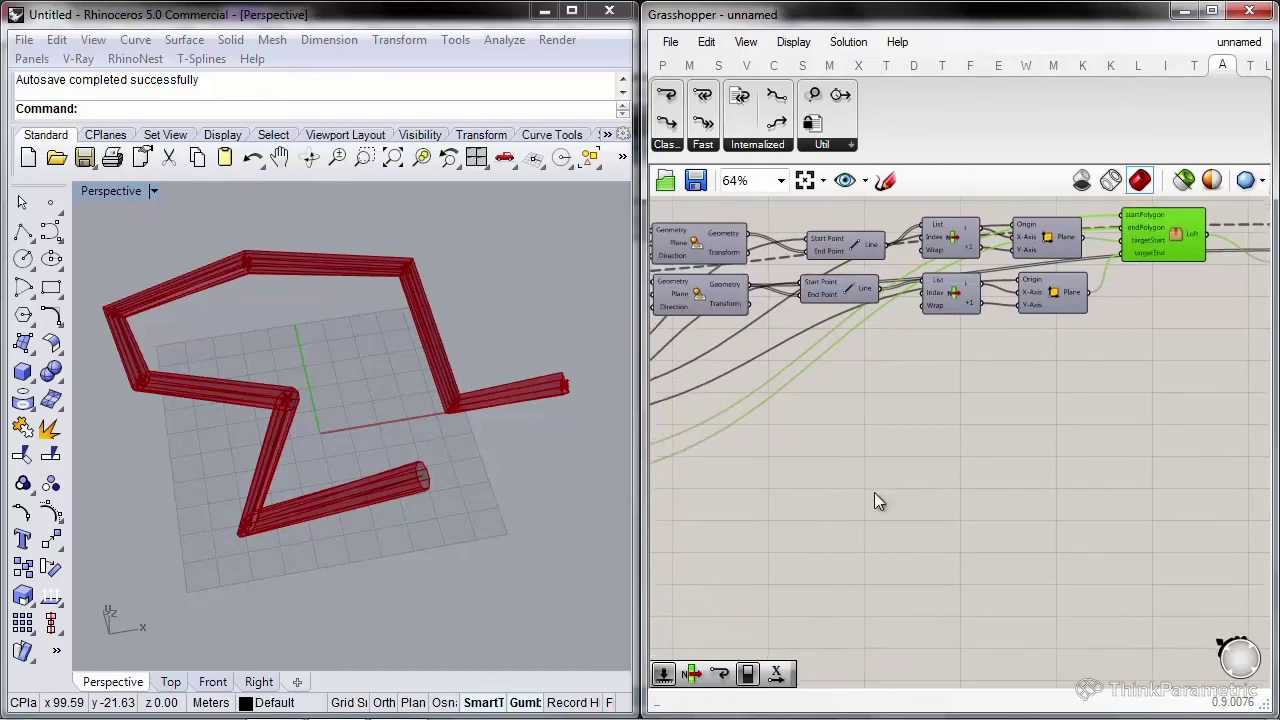